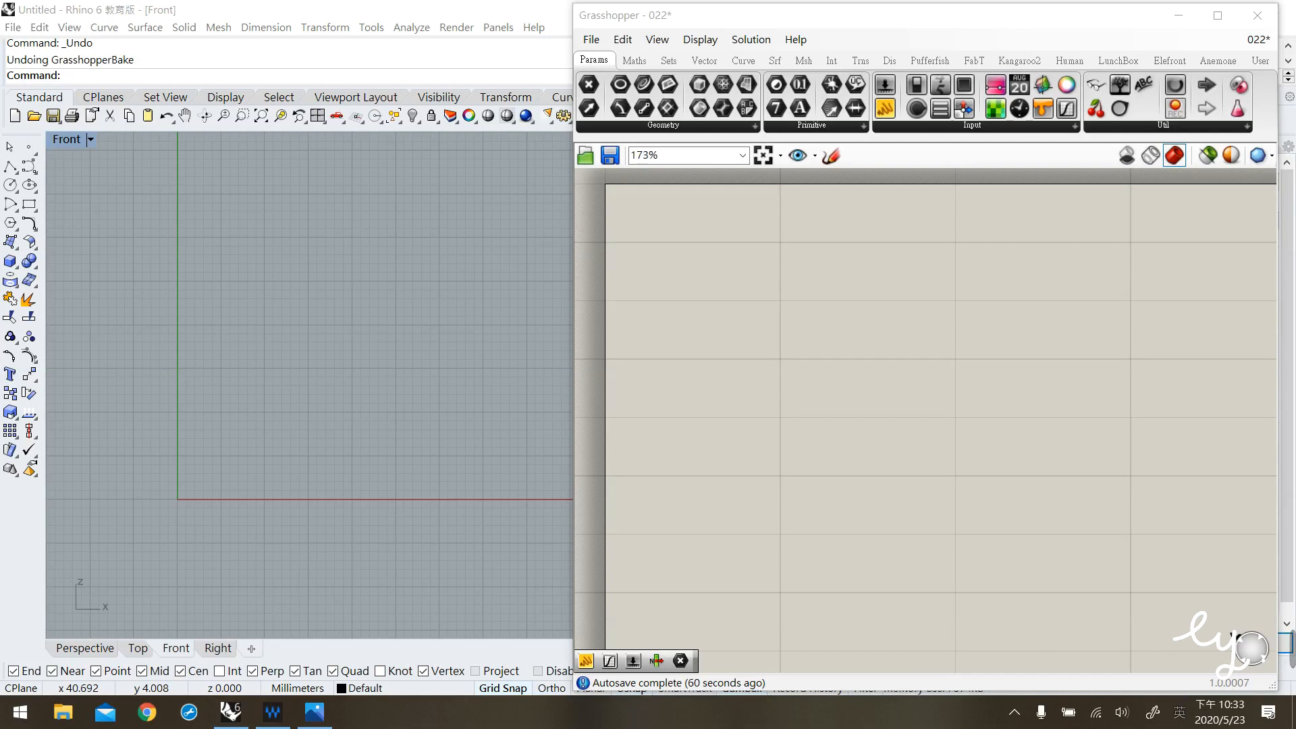
Add a Series component and feed its Count input from a panel containing 40.
click(668, 60)
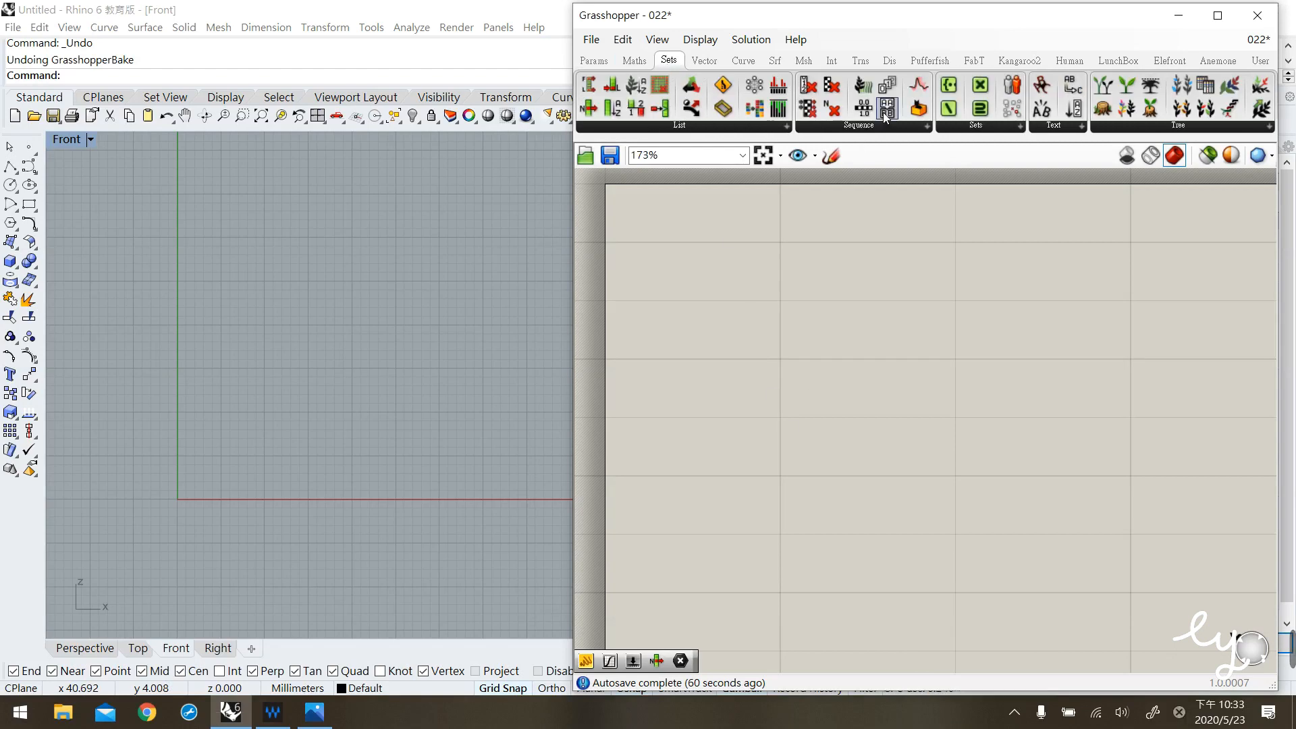
drag(889, 85, 839, 359)
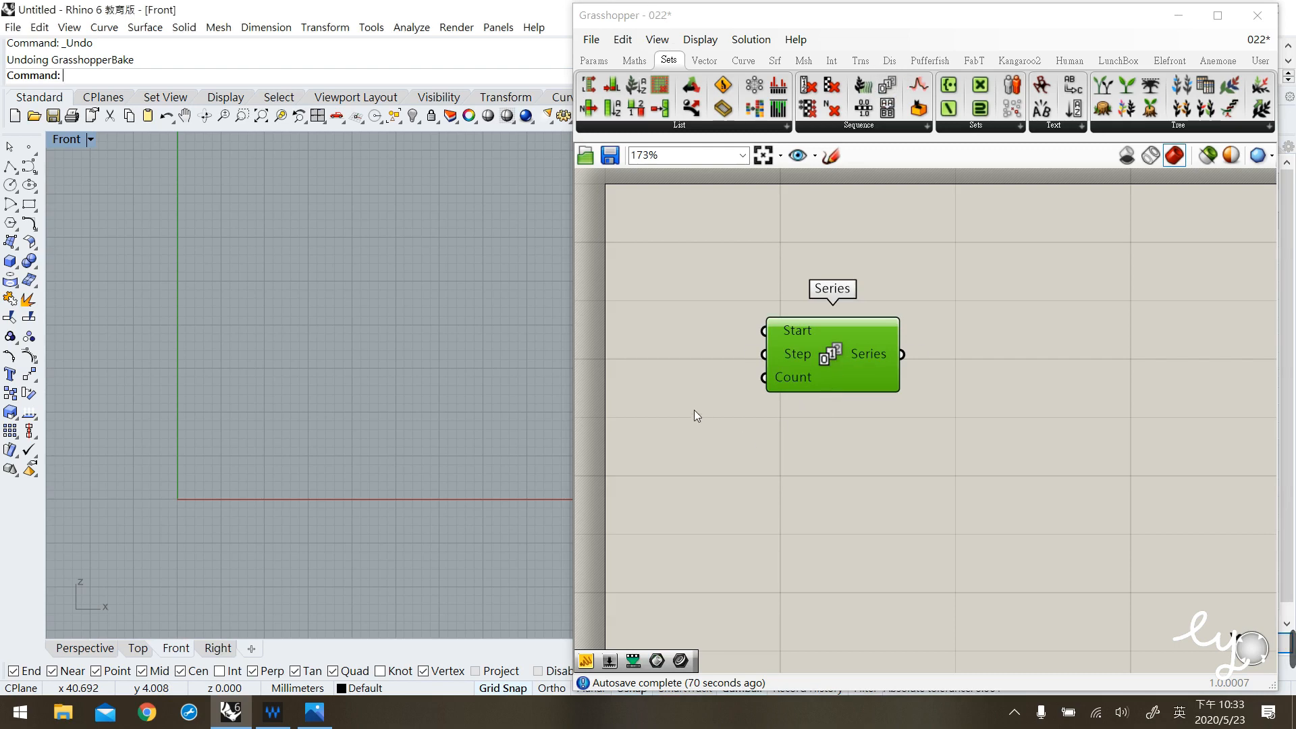
double_click(690, 390)
text("4)
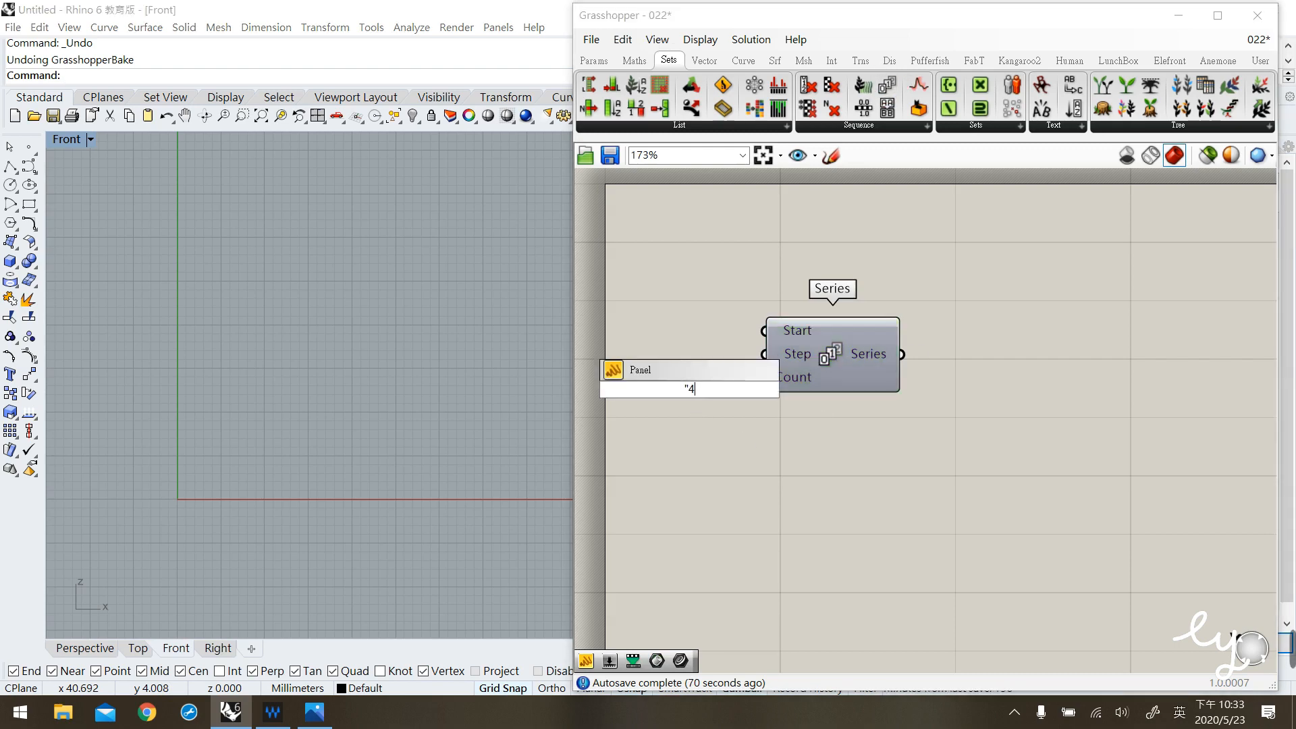
key(Return)
drag(764, 377, 723, 388)
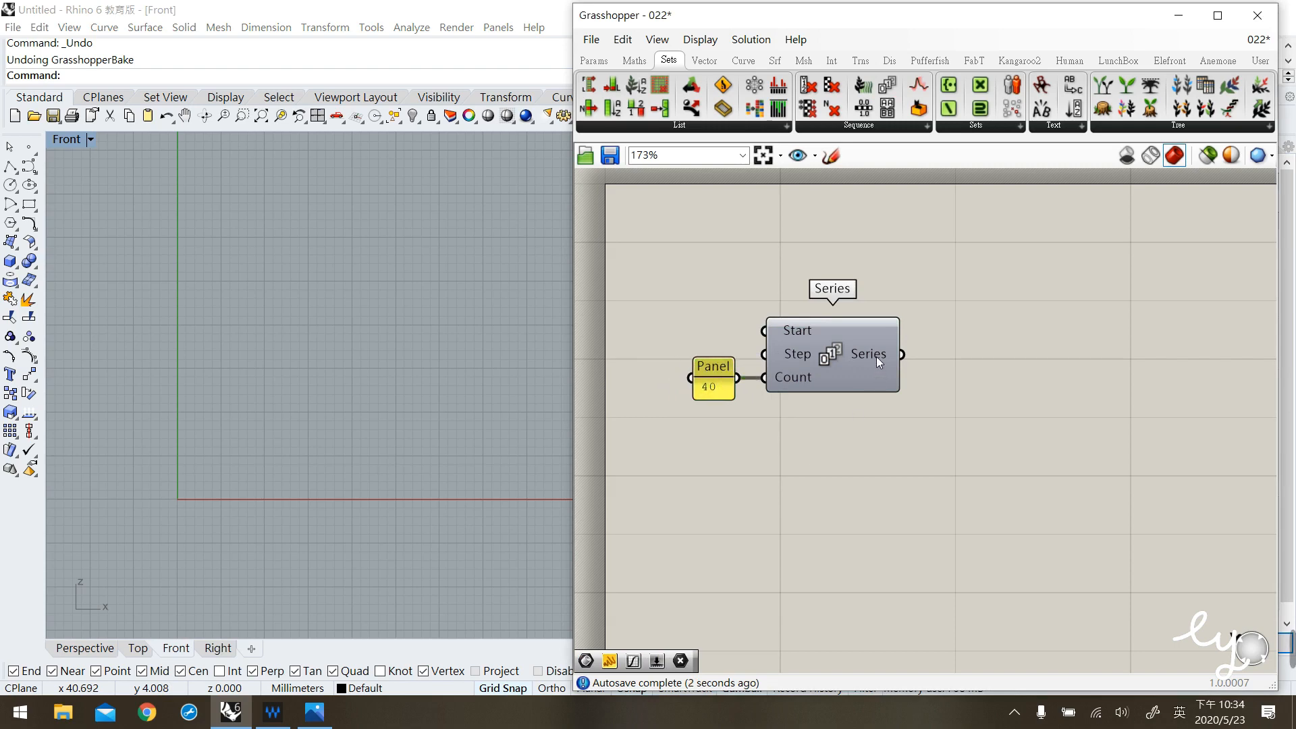
mouse_move(877, 357)
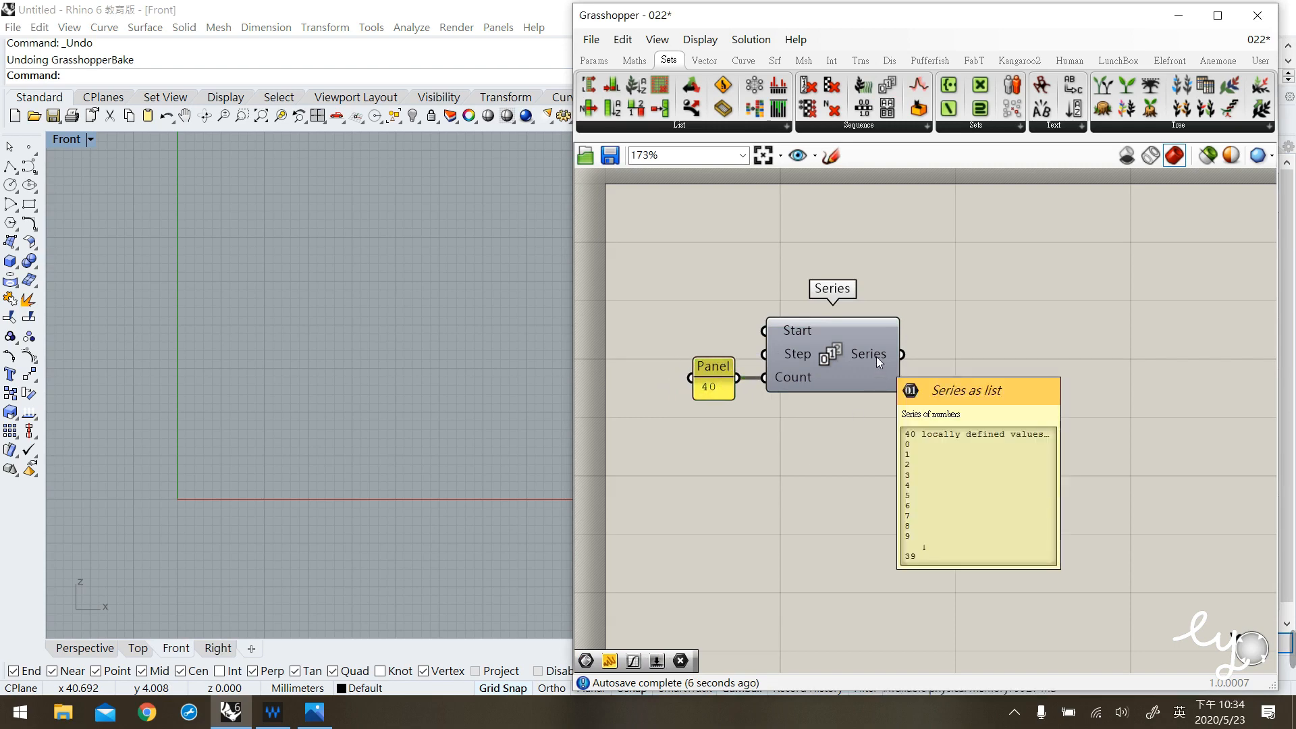
Add a Graph Mapper beside the Series component and connect the Series output to its input.
click(594, 60)
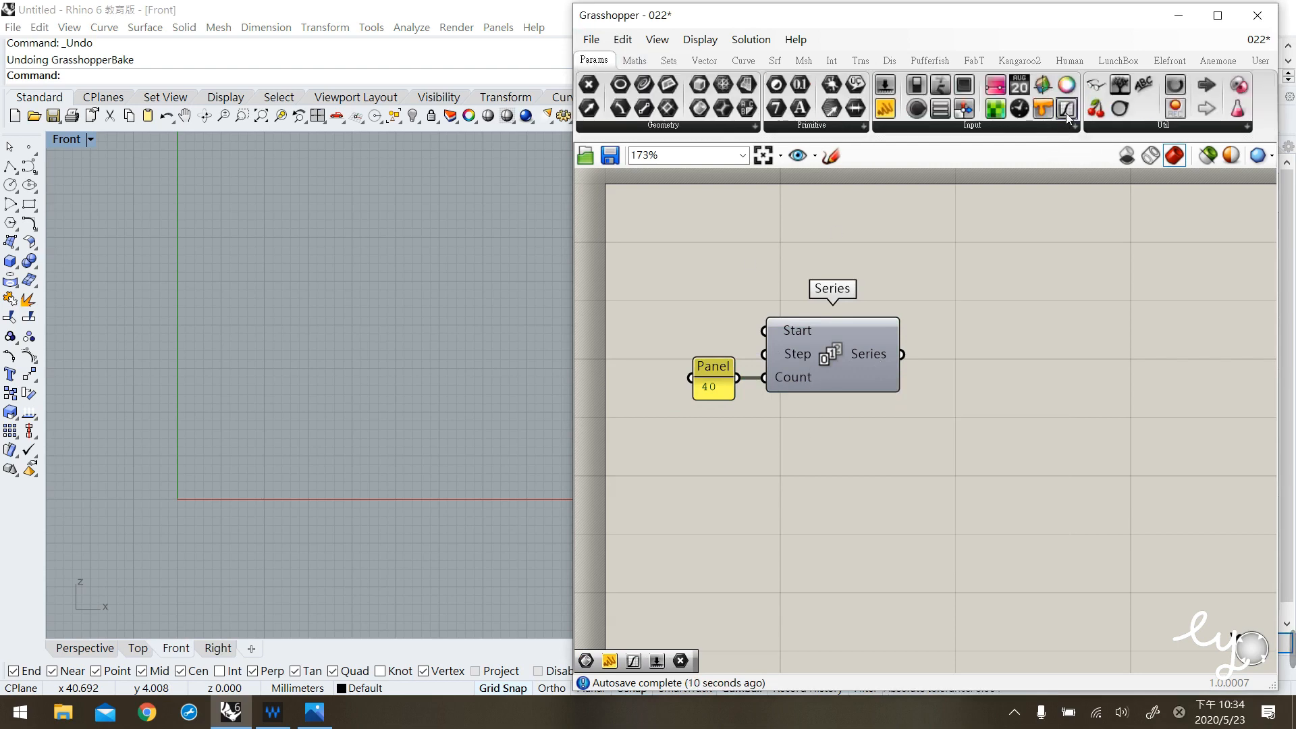
drag(1067, 112, 1057, 372)
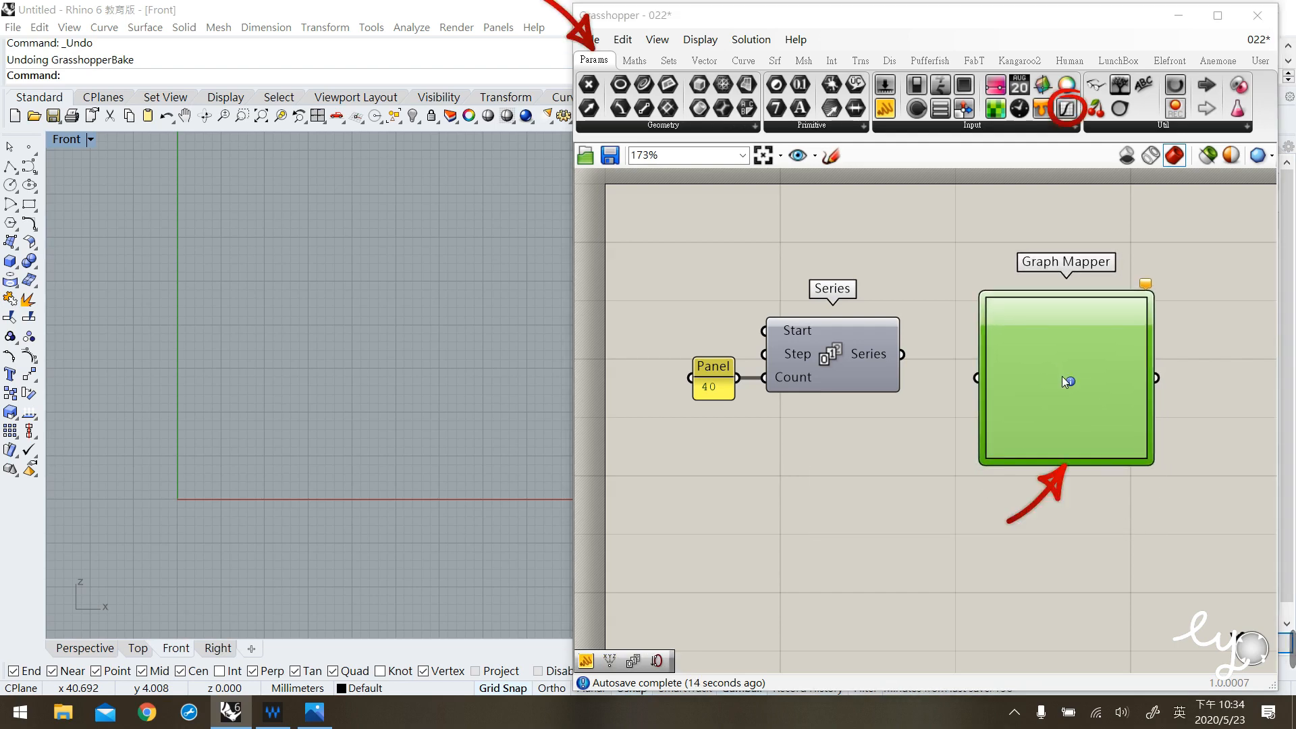
click(875, 472)
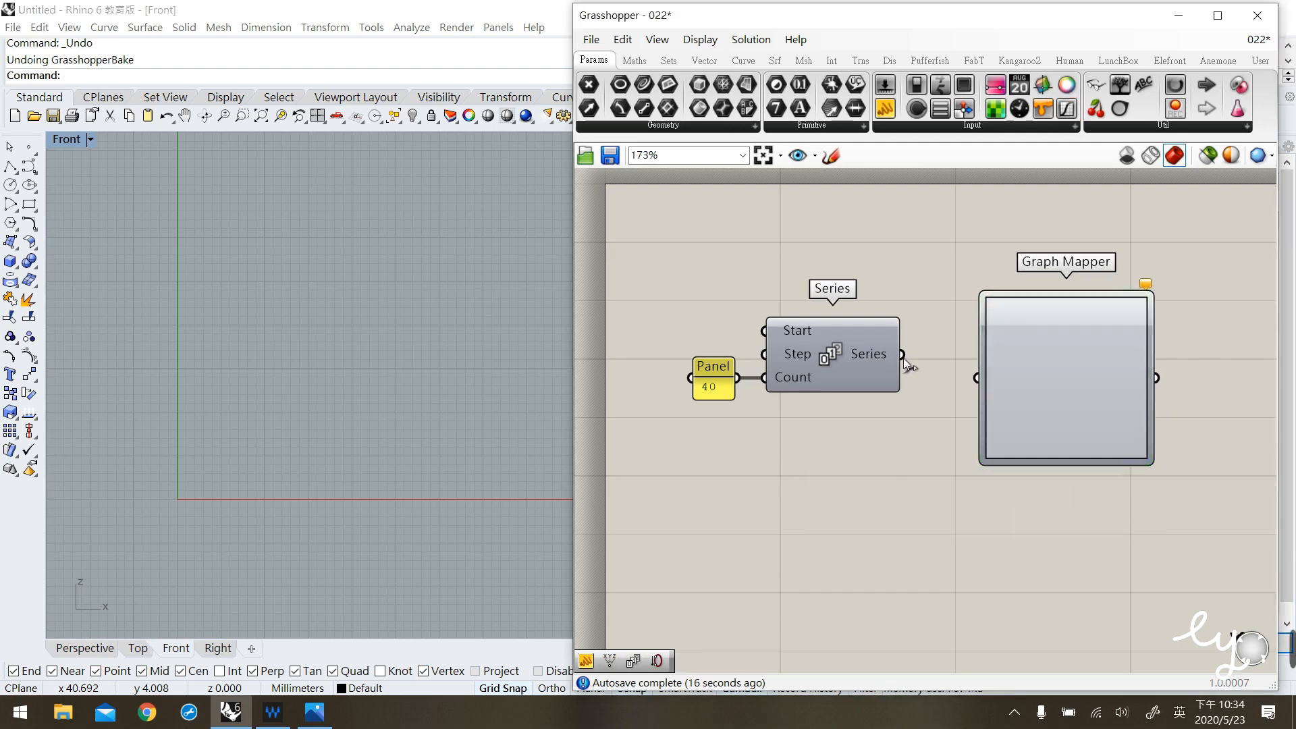
drag(903, 355, 976, 379)
drag(1047, 401, 1005, 374)
Set the Graph Mapper's graph type to Perlin.
right_click(988, 341)
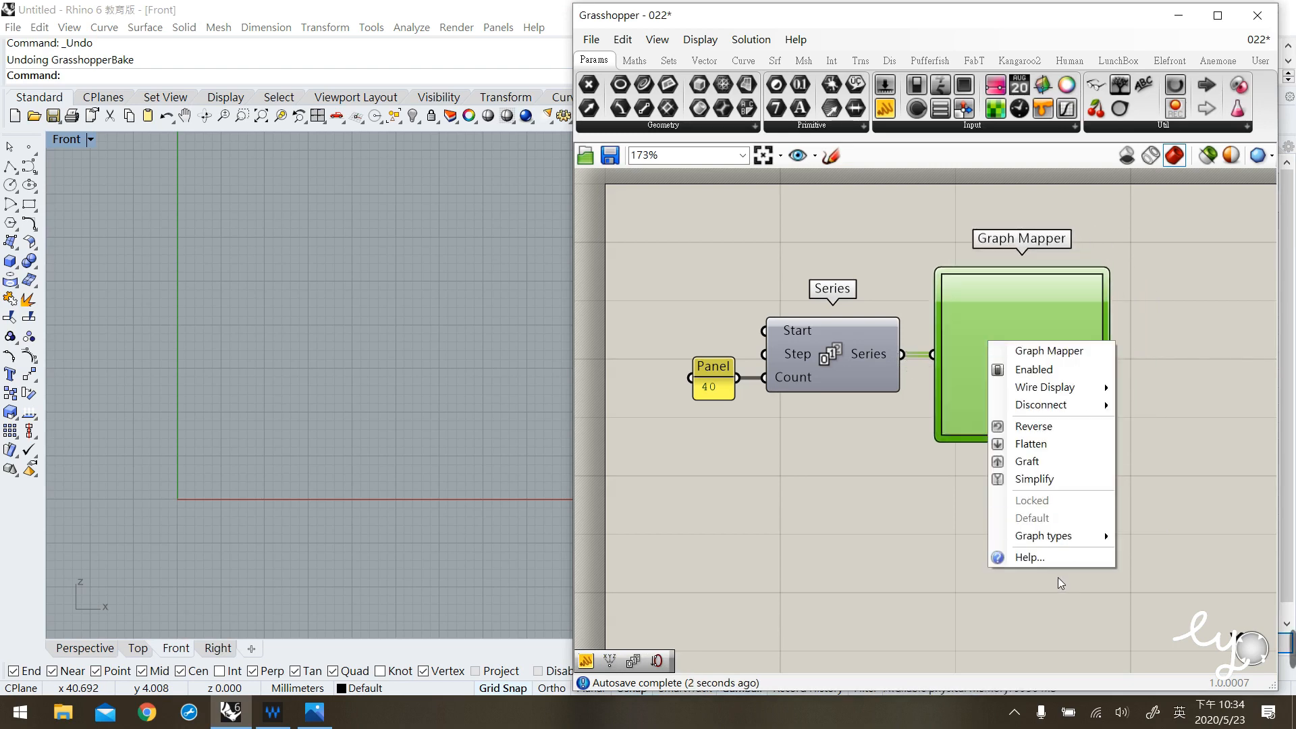
mouse_move(1046, 544)
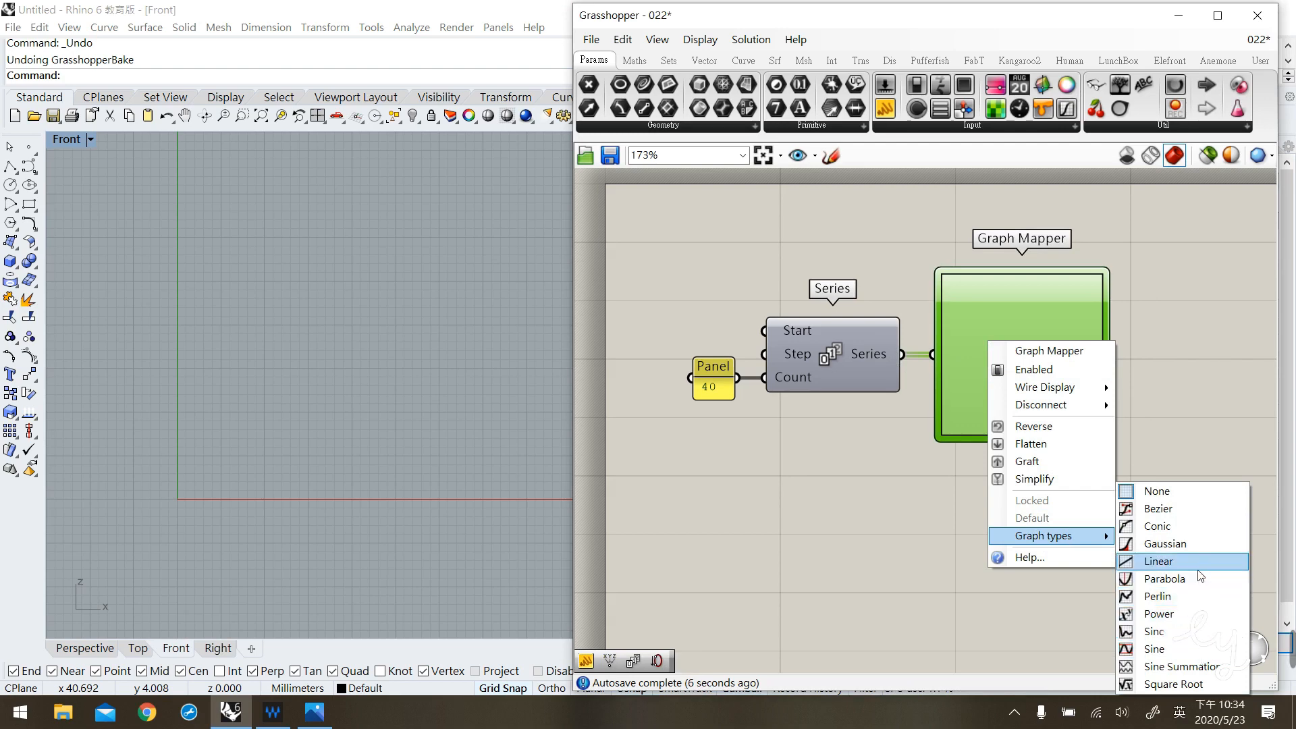
click(1185, 601)
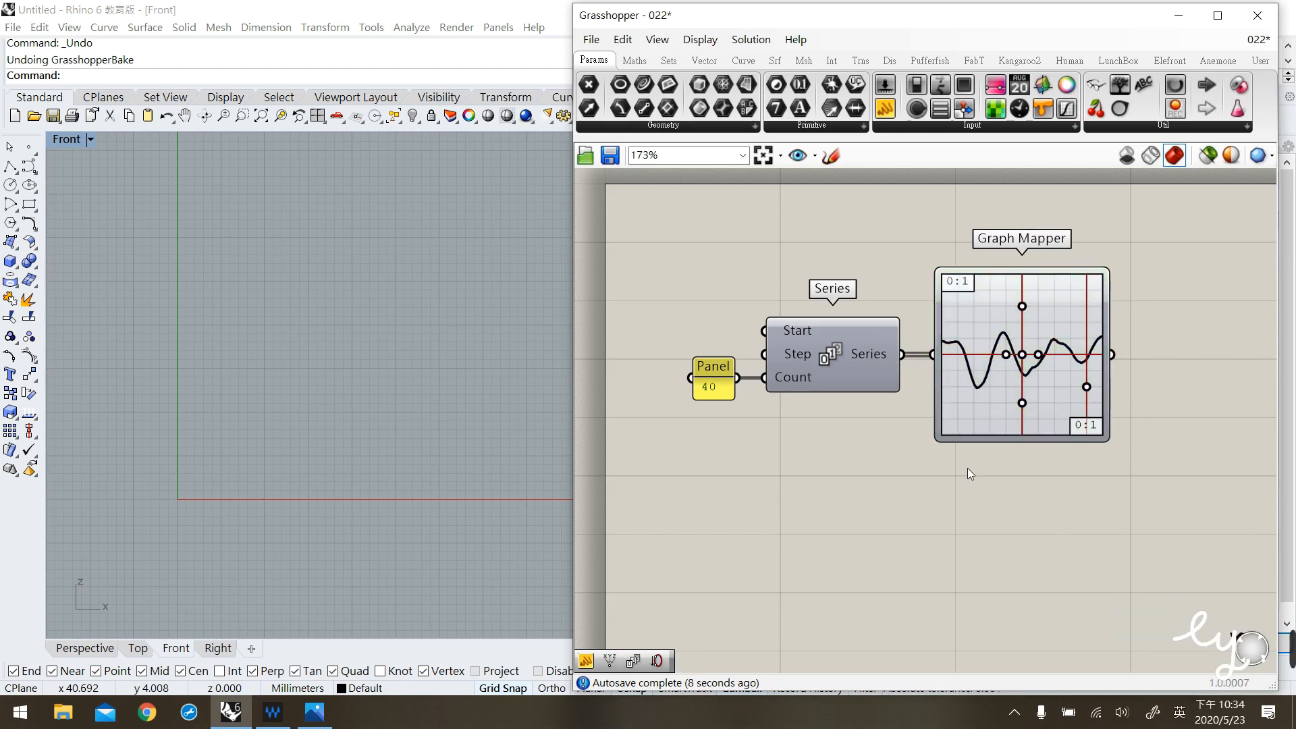
click(987, 402)
click(864, 570)
Set the Graph Mapper's upper X limit to 39 and upper Y limit to 25, and place it lower beside the Series component.
mouse_move(861, 358)
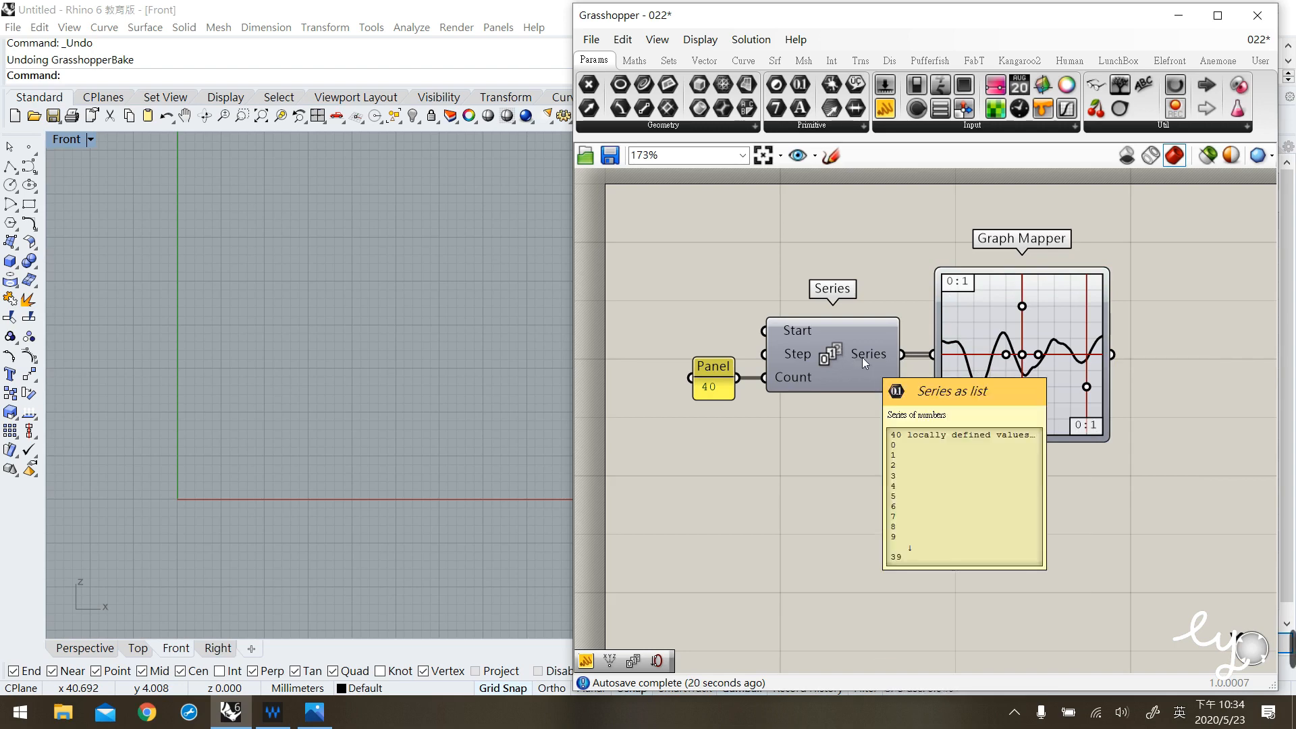
double_click(1080, 427)
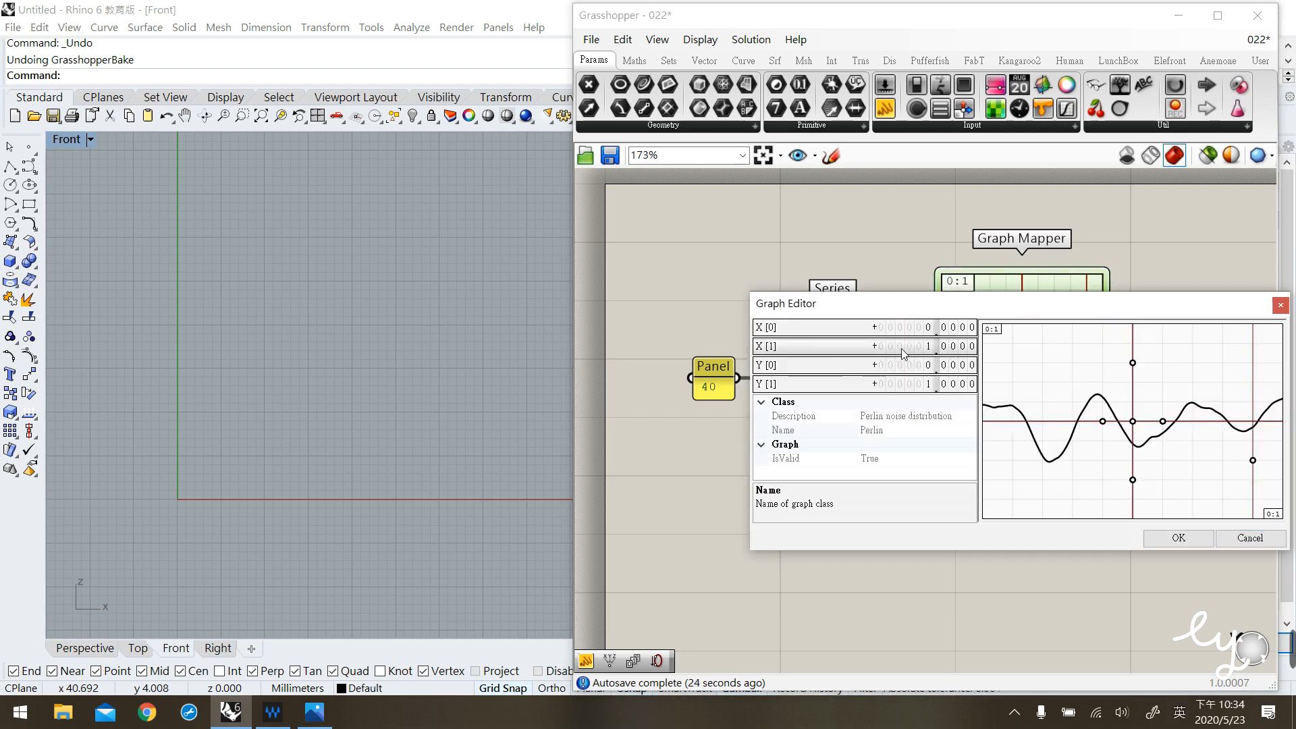
double_click(927, 350)
text(39)
click(956, 346)
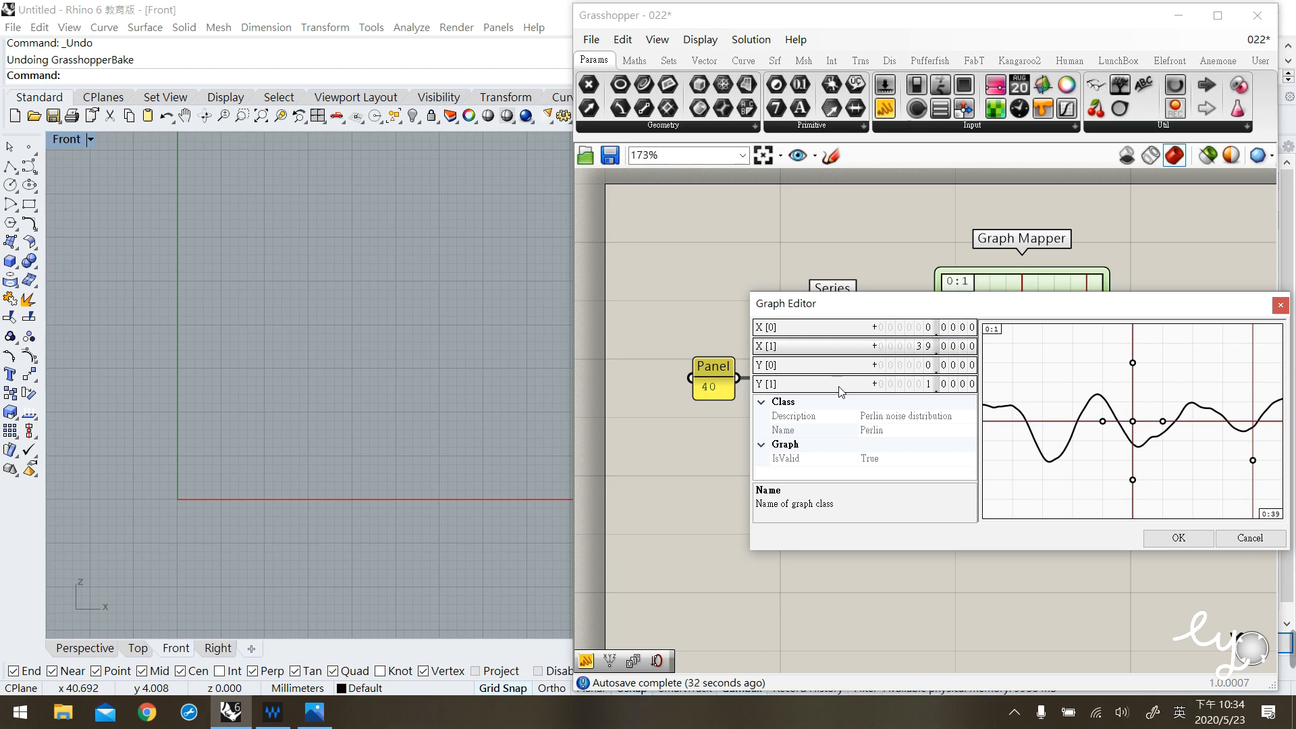
double_click(924, 388)
text(25)
click(956, 385)
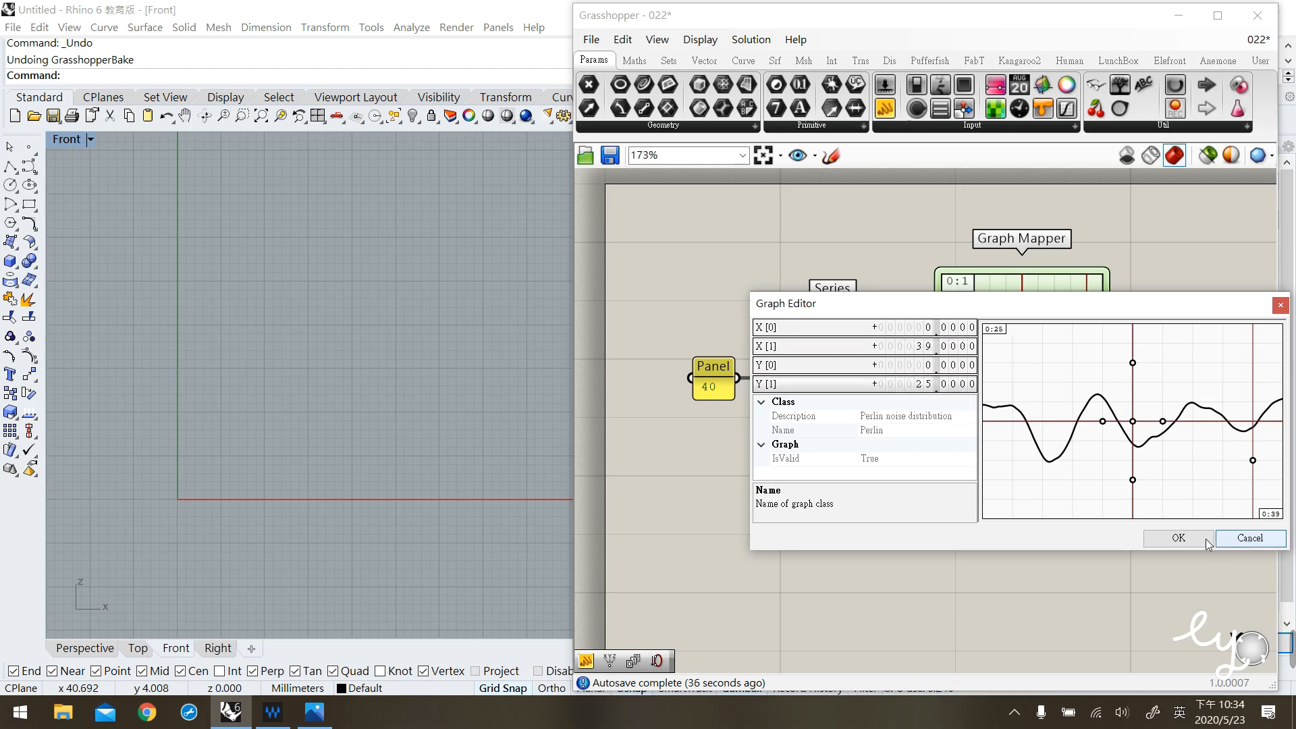
click(1166, 537)
click(925, 616)
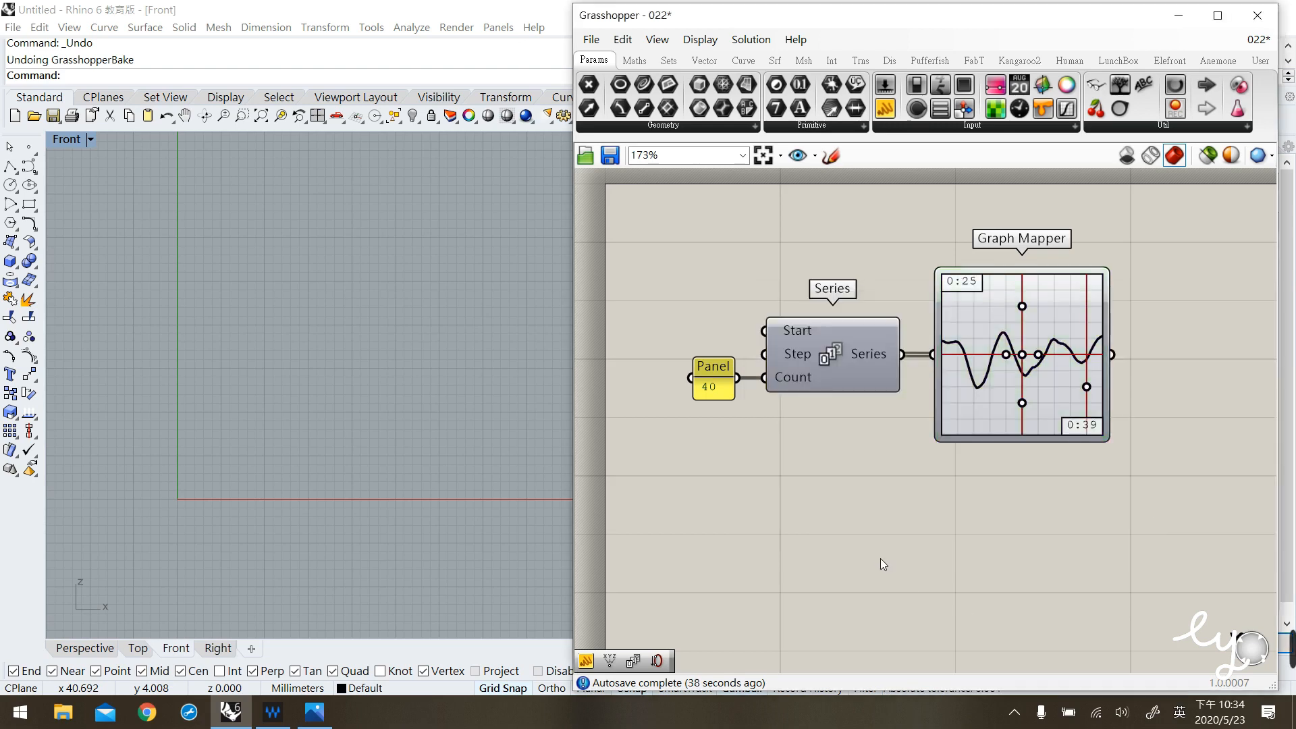
drag(970, 406, 986, 505)
click(872, 493)
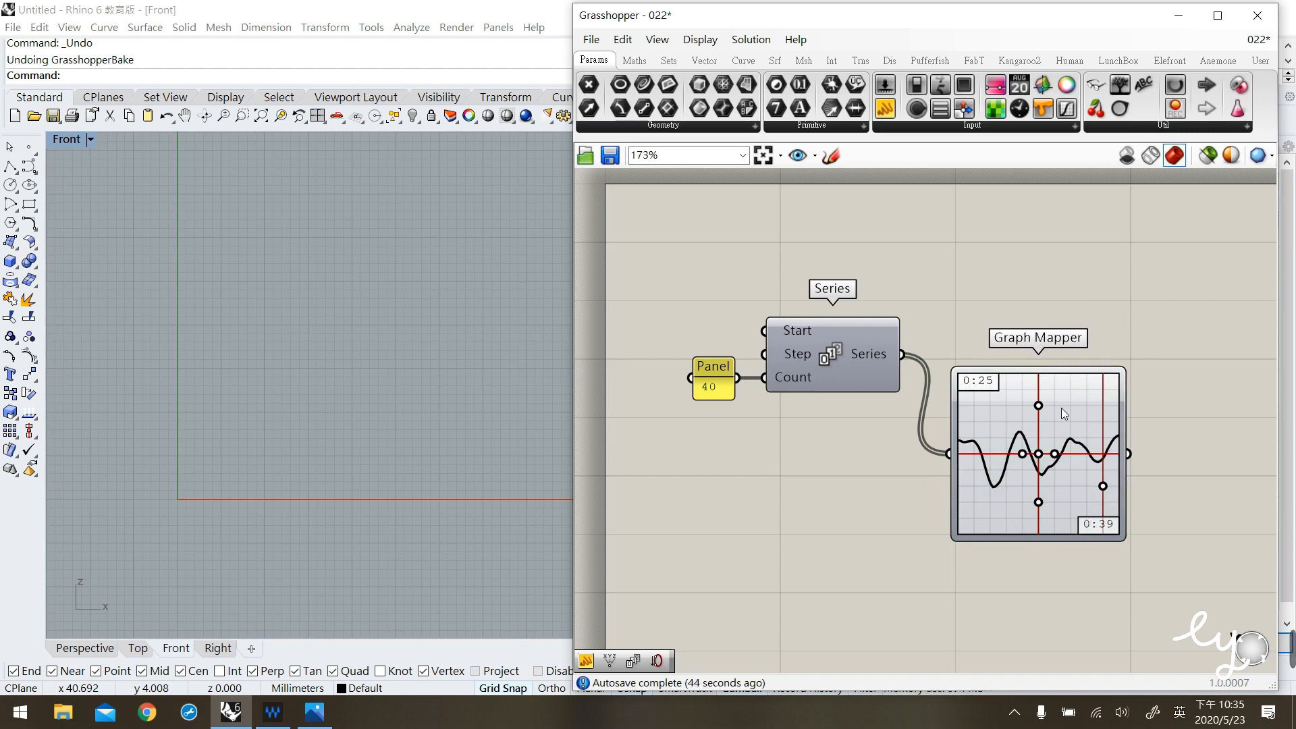
Connect a panel to the Graph Mapper's output and read through the full list of mapped values.
click(886, 109)
click(1122, 321)
right_drag(1122, 323, 954, 277)
drag(954, 278, 1061, 353)
drag(960, 409, 993, 357)
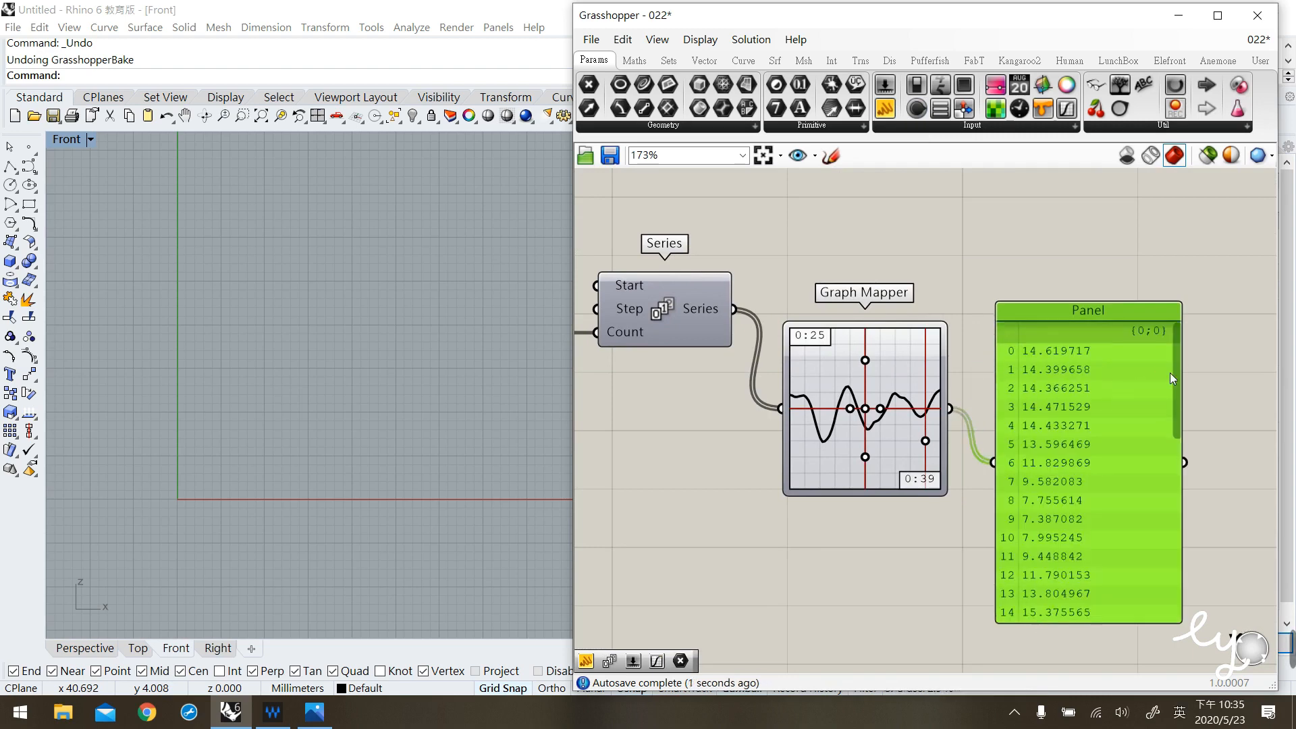
scroll(1159, 435, down, 6)
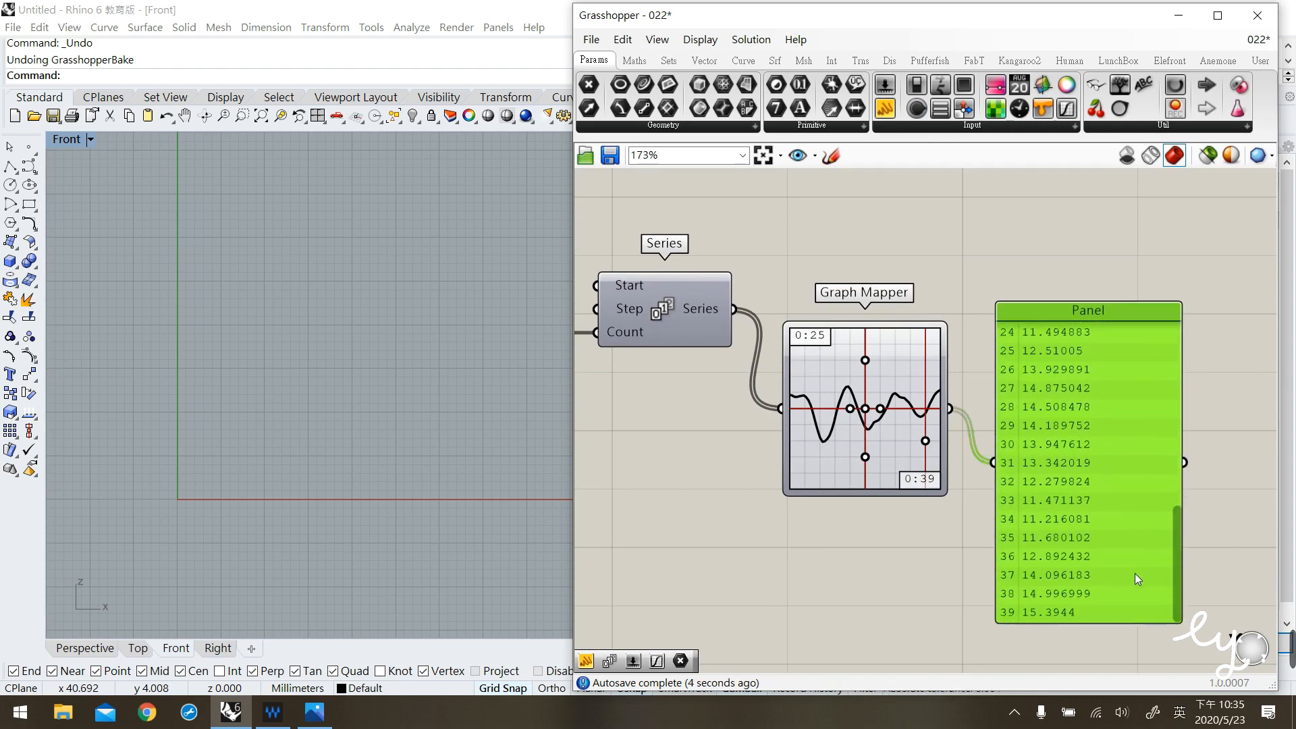
scroll(1156, 353, up, 10)
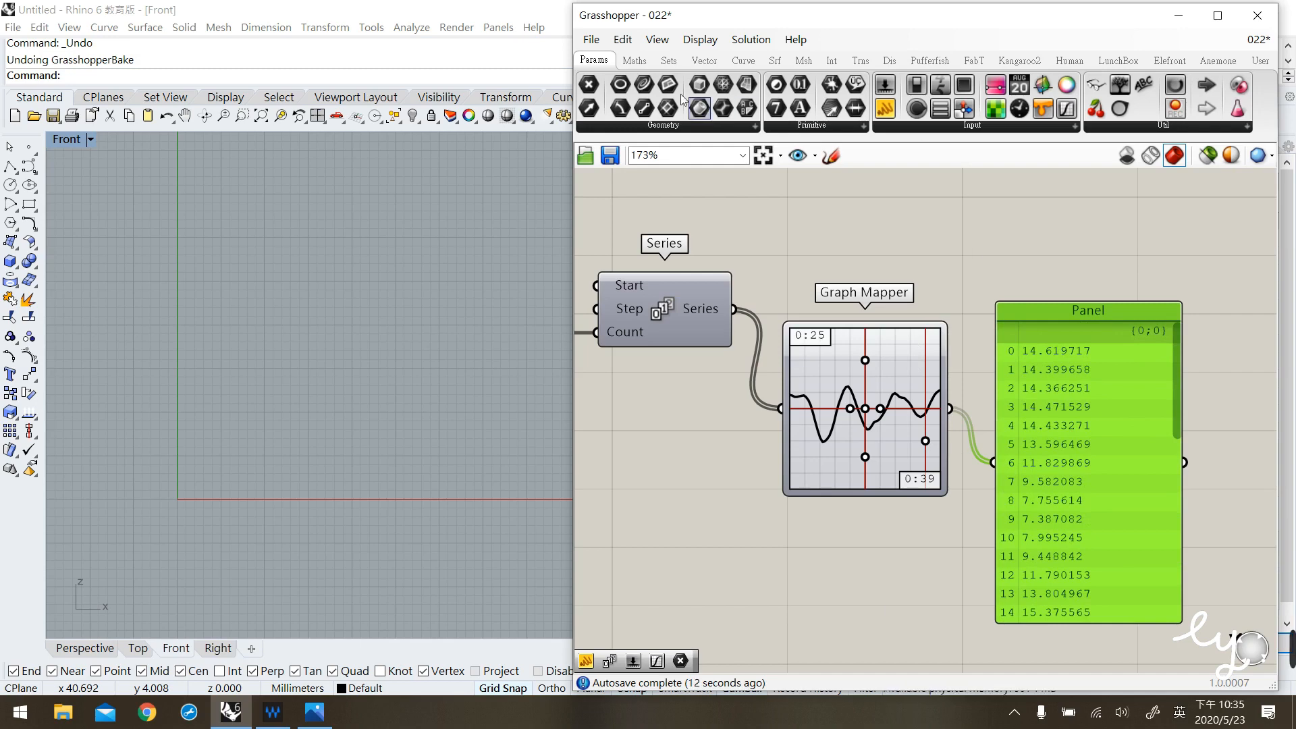
Add a Construct Point component to the canvas beyond the Graph Mapper and delete the panel listing the mapped values.
click(702, 62)
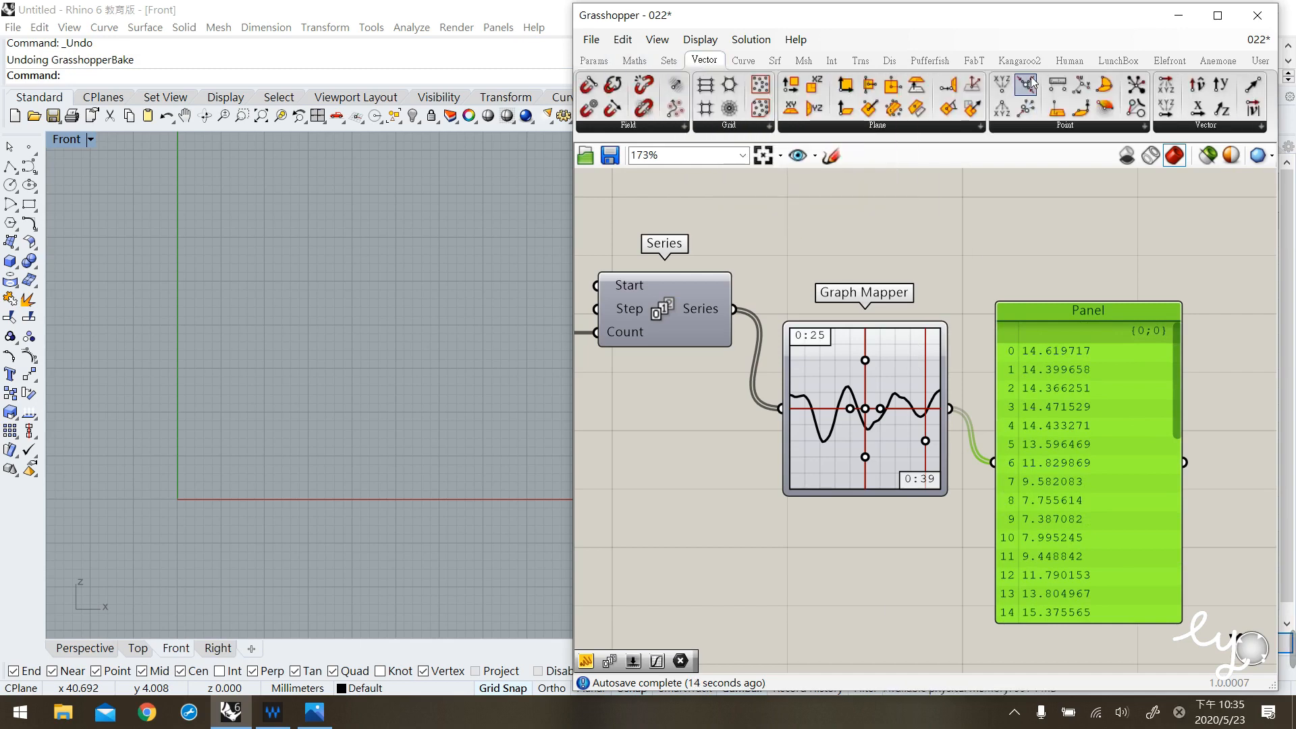
mouse_move(1011, 92)
mouse_down()
mouse_move(1024, 271)
mouse_move(1060, 302)
mouse_up()
key(Delete)
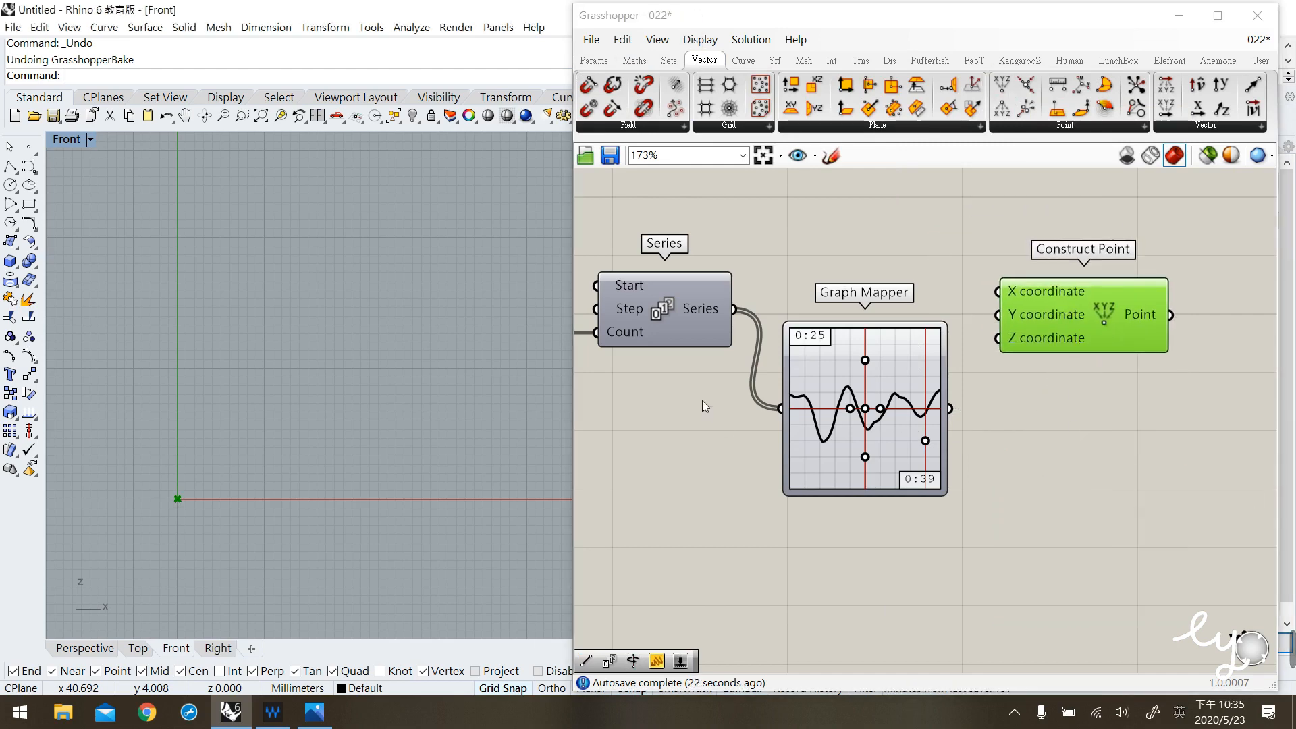
scroll(688, 423, down, 2)
drag(1115, 324, 1154, 328)
click(1104, 464)
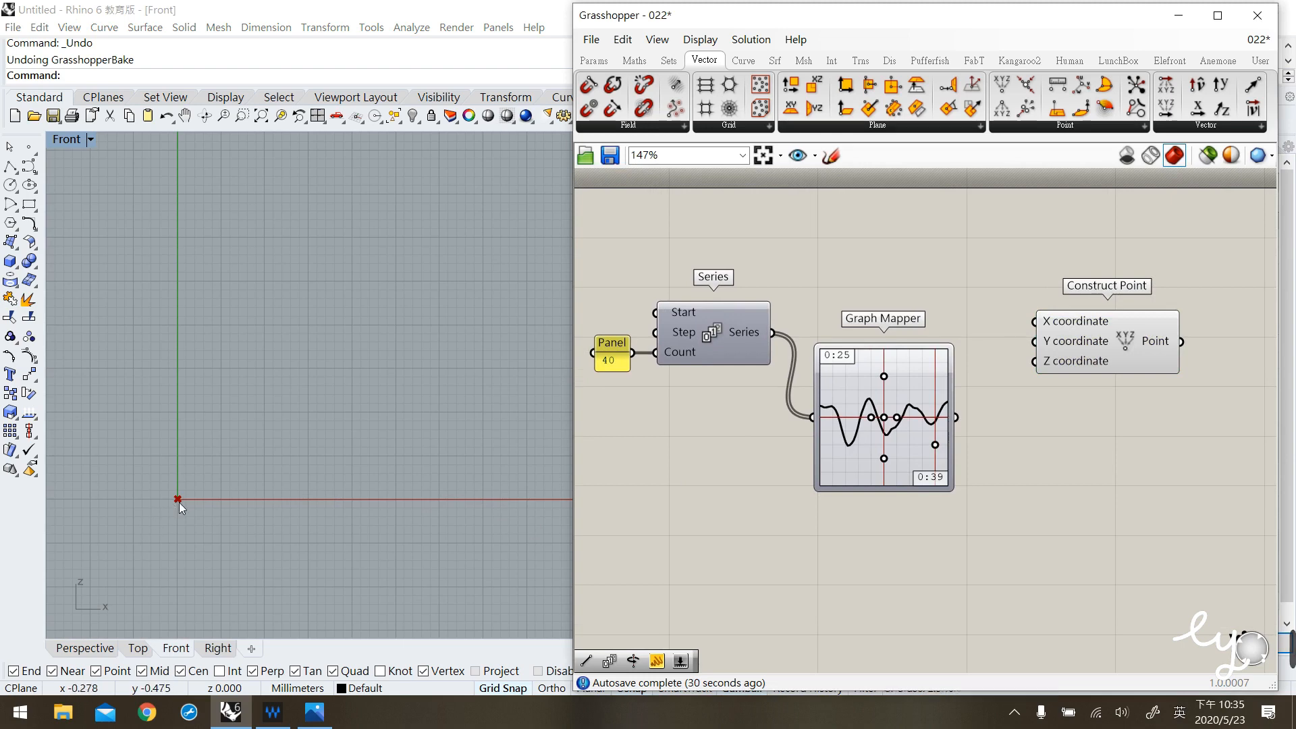
Connect the Series output to Construct Point's X coordinate and the Graph Mapper output to its Z coordinate.
drag(723, 341, 1049, 328)
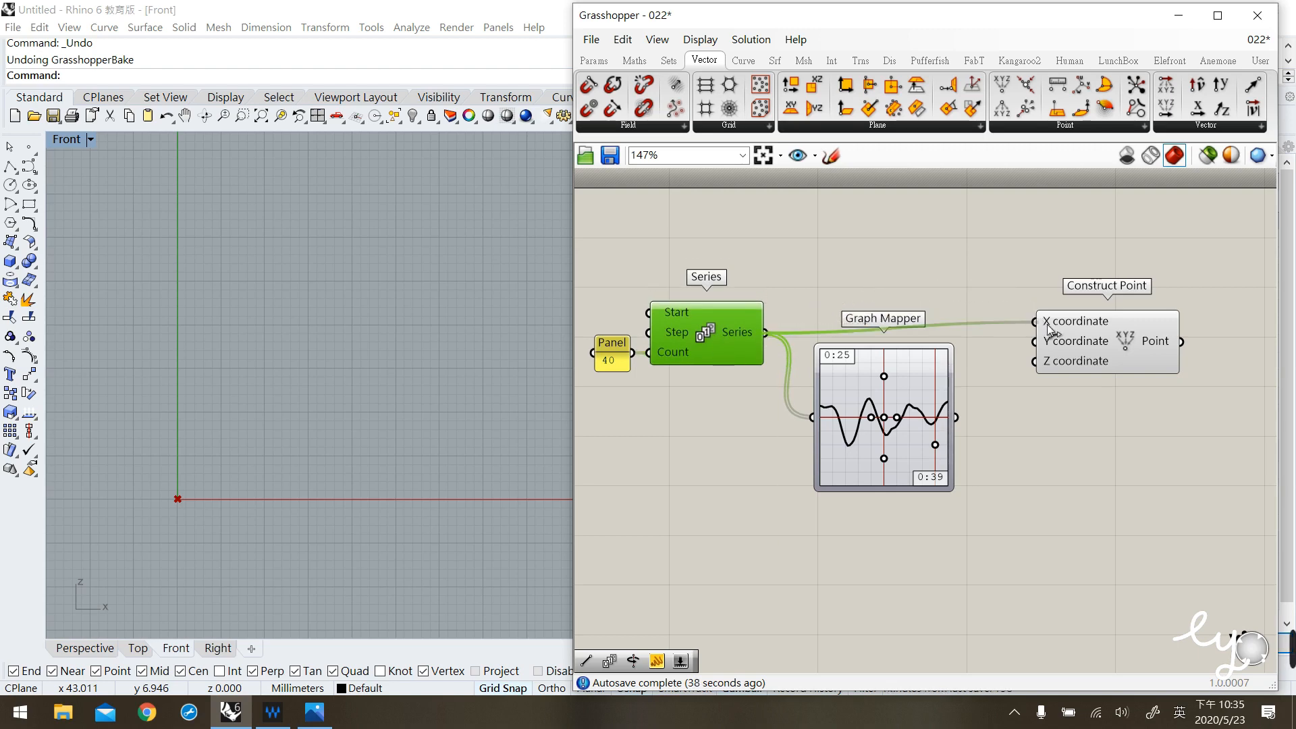
click(1047, 509)
click(1087, 345)
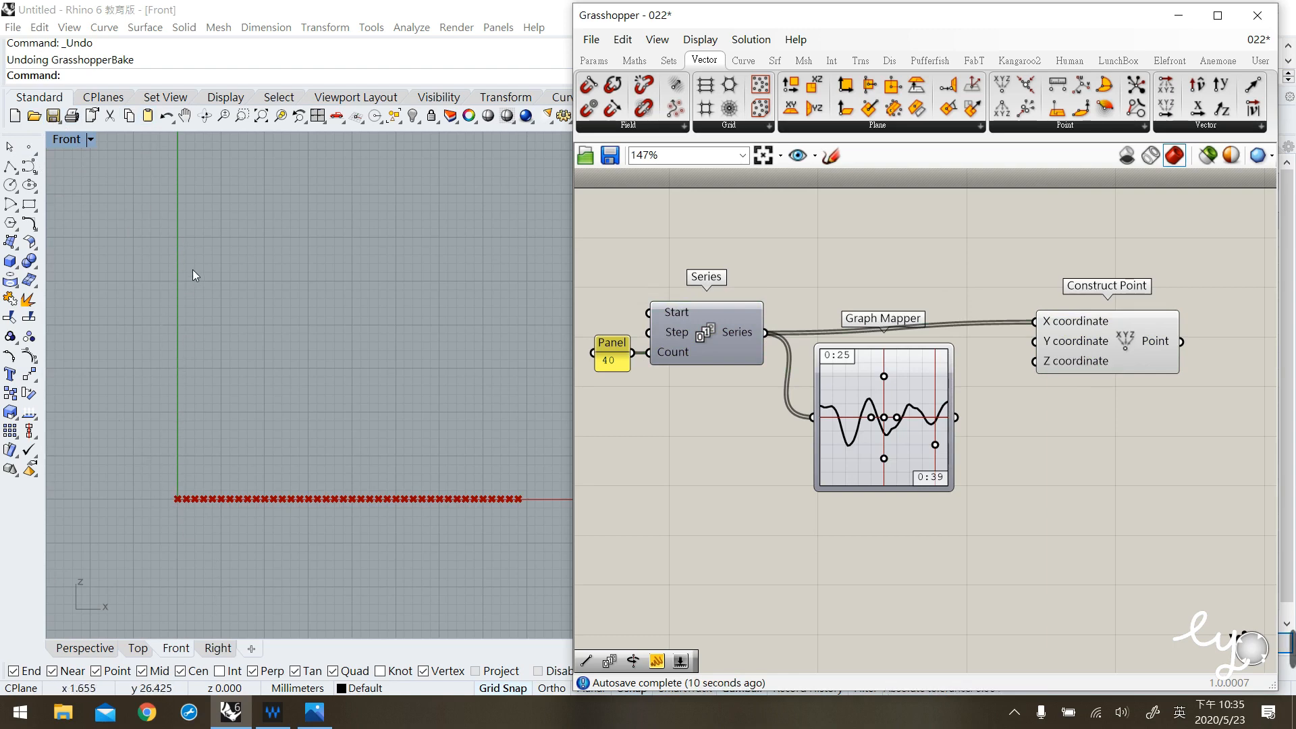
drag(1122, 359, 1133, 369)
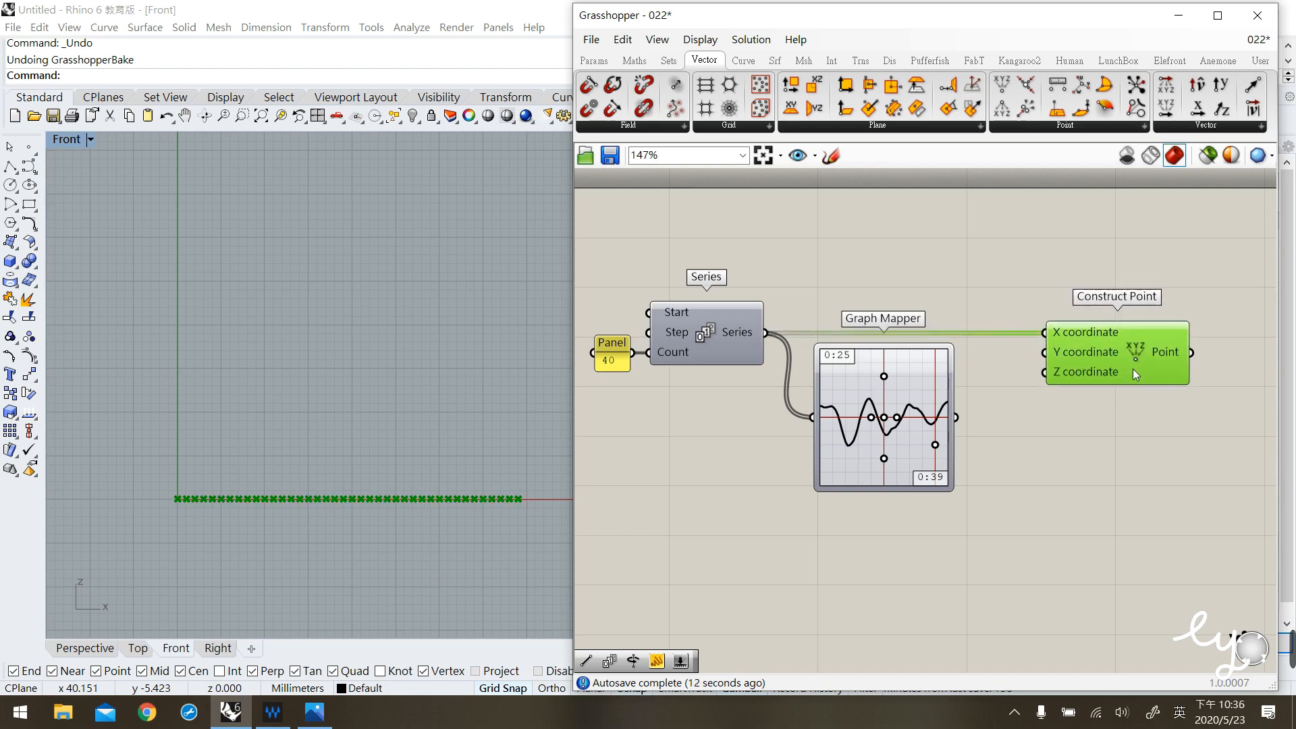
drag(930, 380, 923, 386)
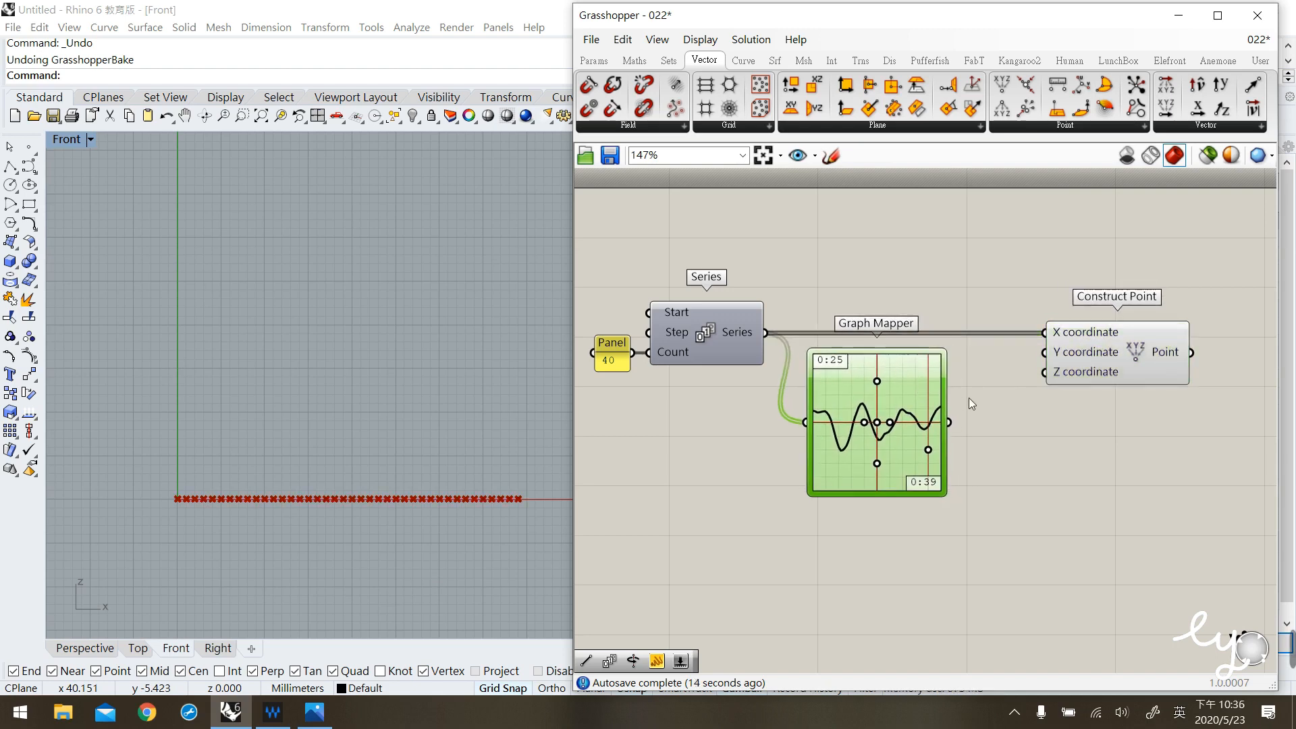
drag(955, 427, 1046, 374)
click(1055, 466)
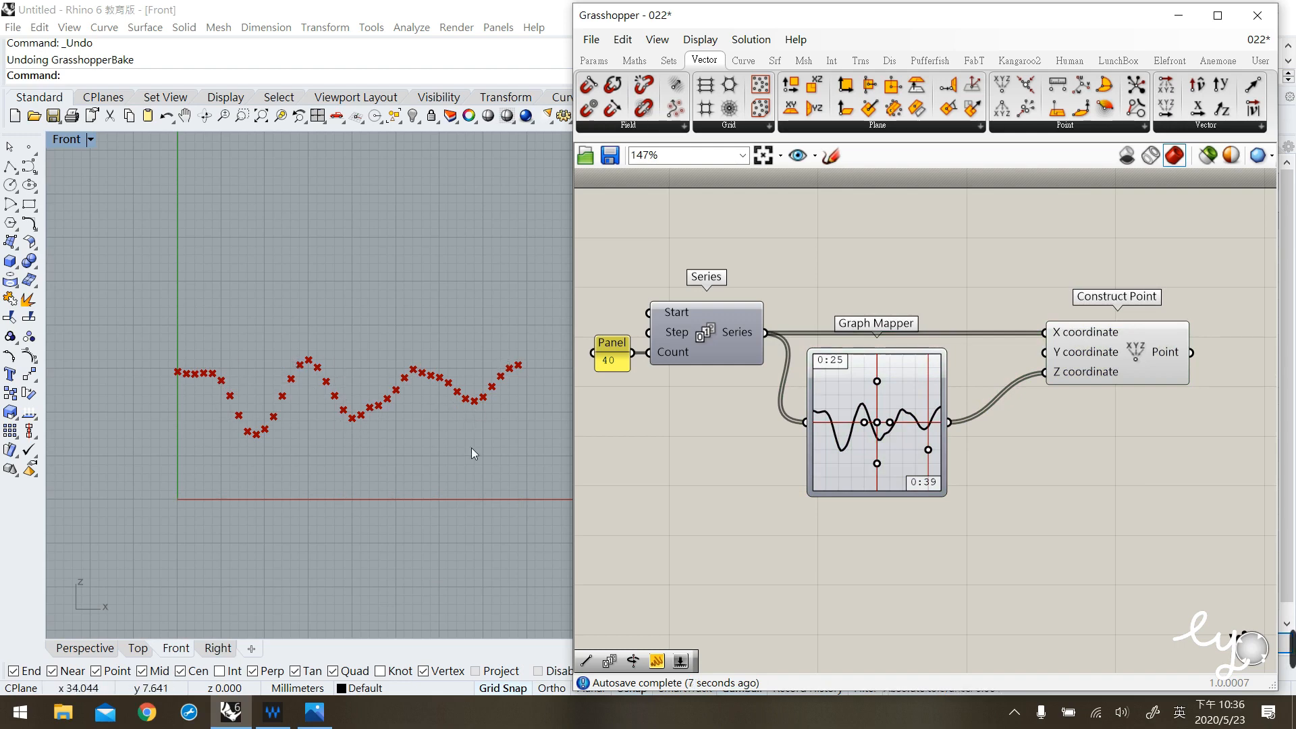
Slightly adjust the Perlin curve with a control handle inside the Graph Mapper.
click(917, 481)
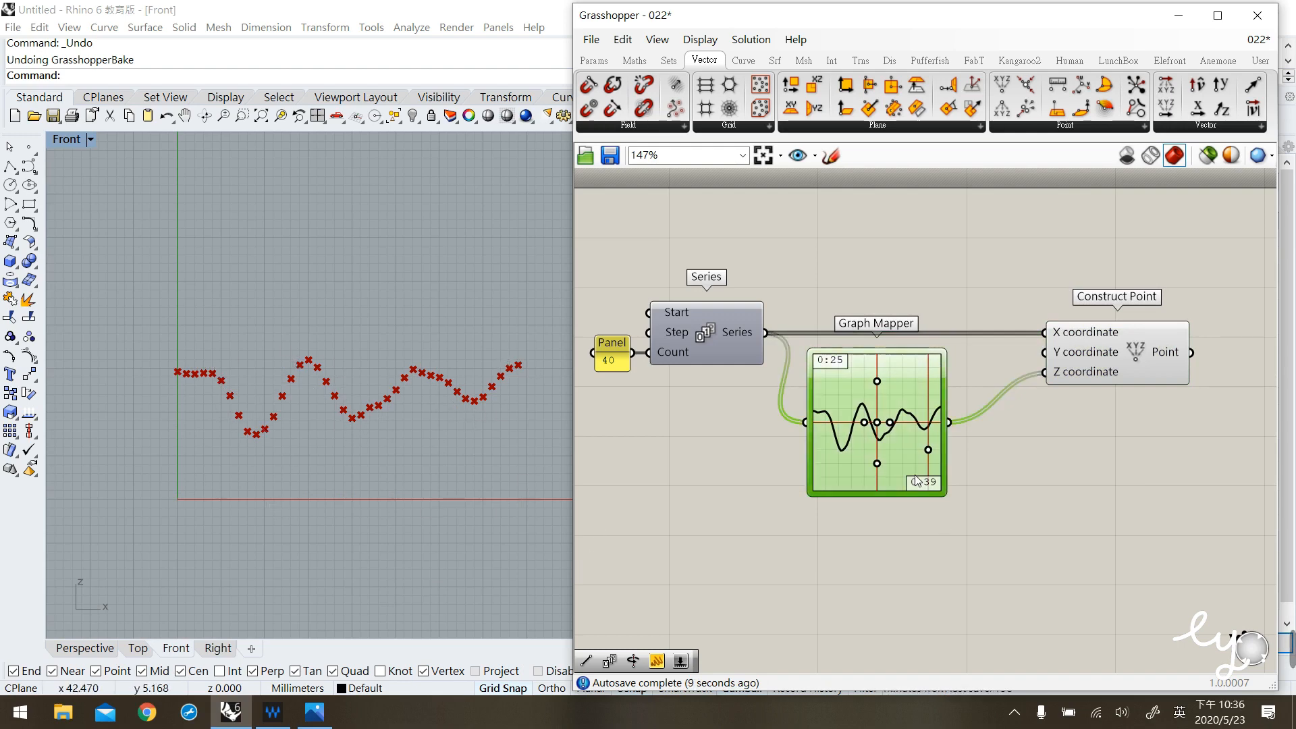
drag(865, 424, 865, 425)
click(1100, 525)
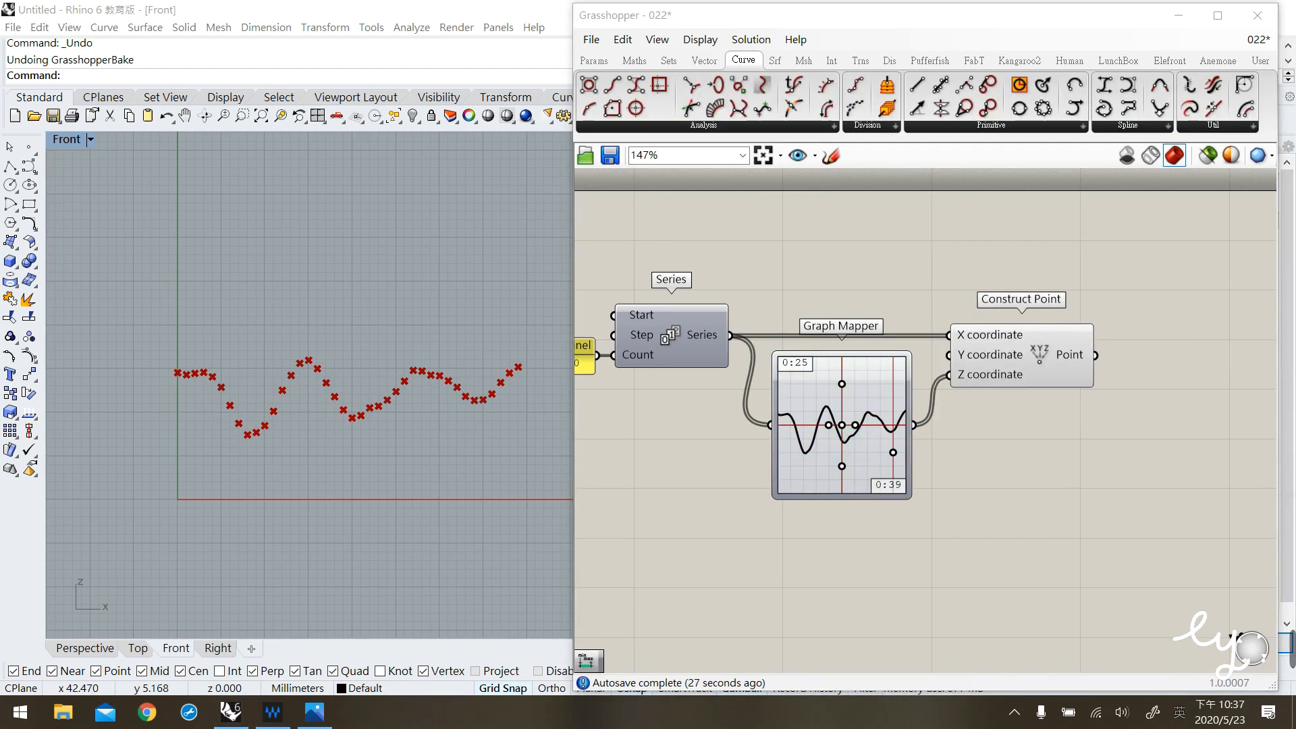
Add an Interpolate curve component and connect Construct Point's output to its Vertices input.
mouse_move(1020, 354)
mouse_down()
mouse_move(1020, 373)
mouse_move(1015, 356)
mouse_up()
click(1027, 436)
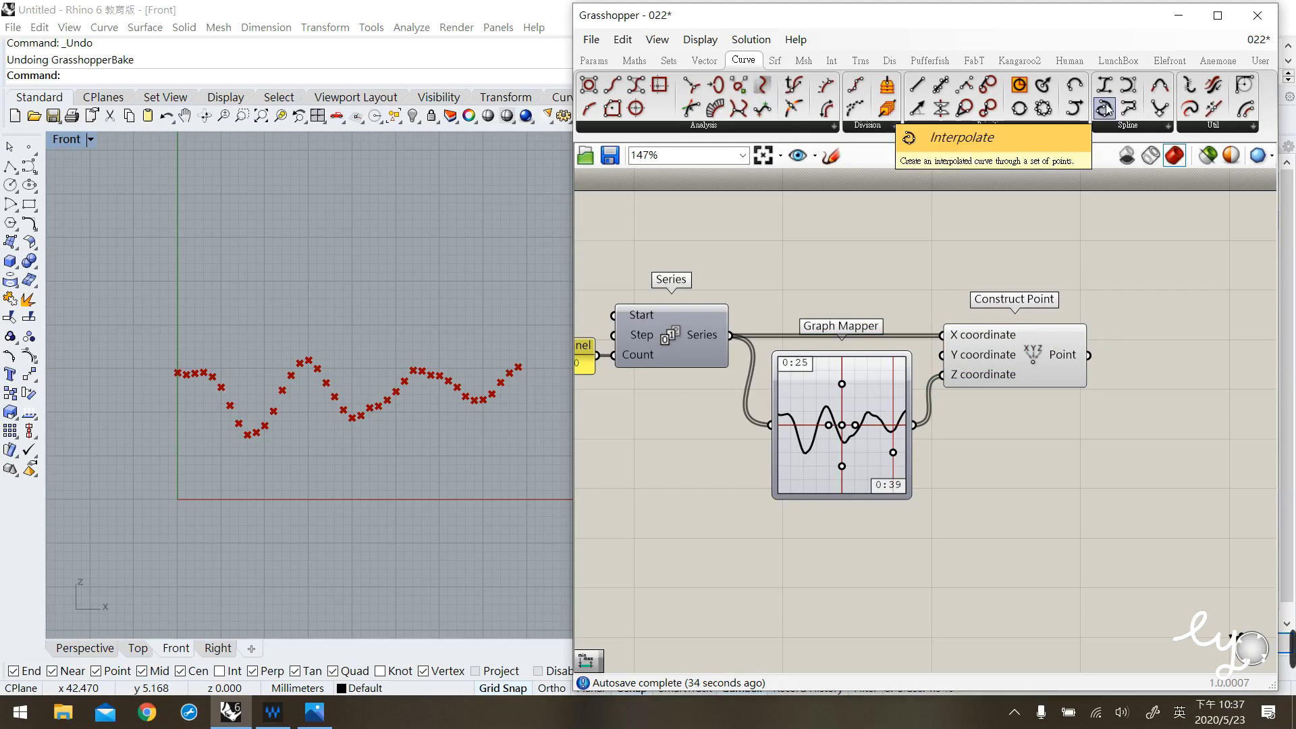
drag(1105, 108, 1193, 394)
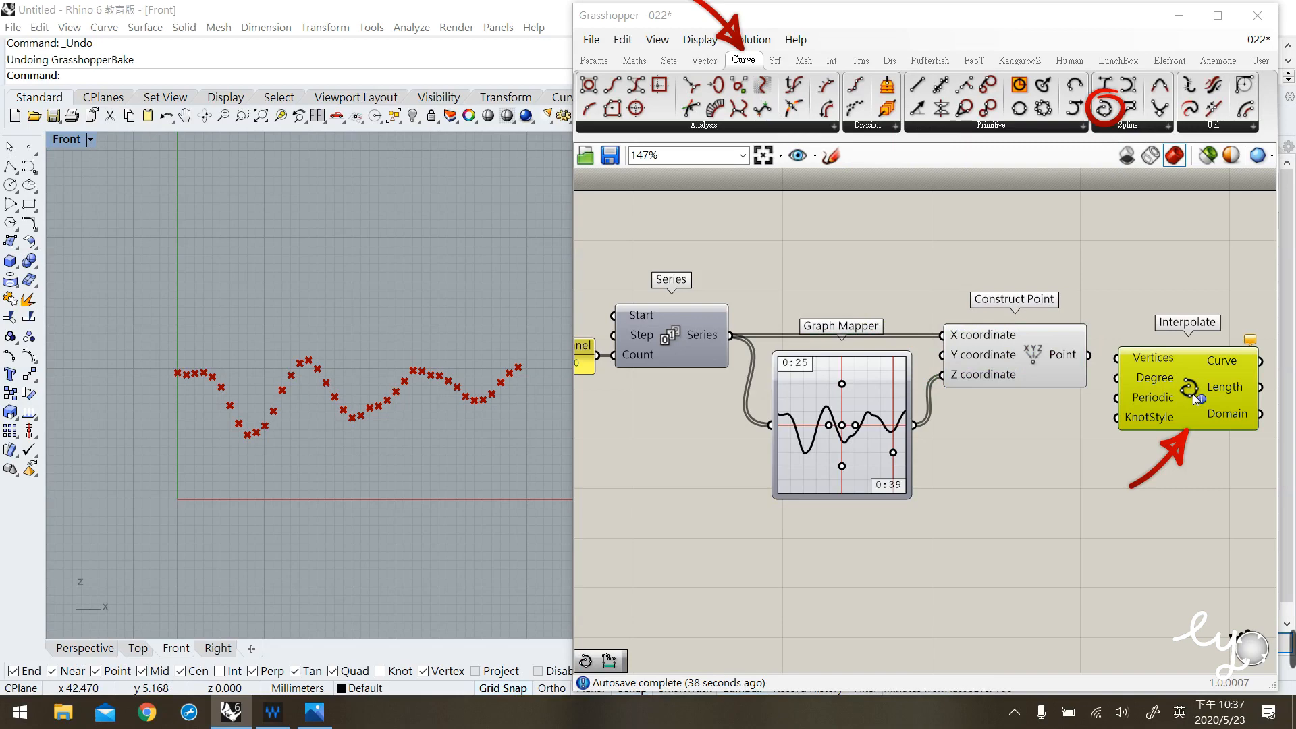
drag(1192, 382, 1189, 383)
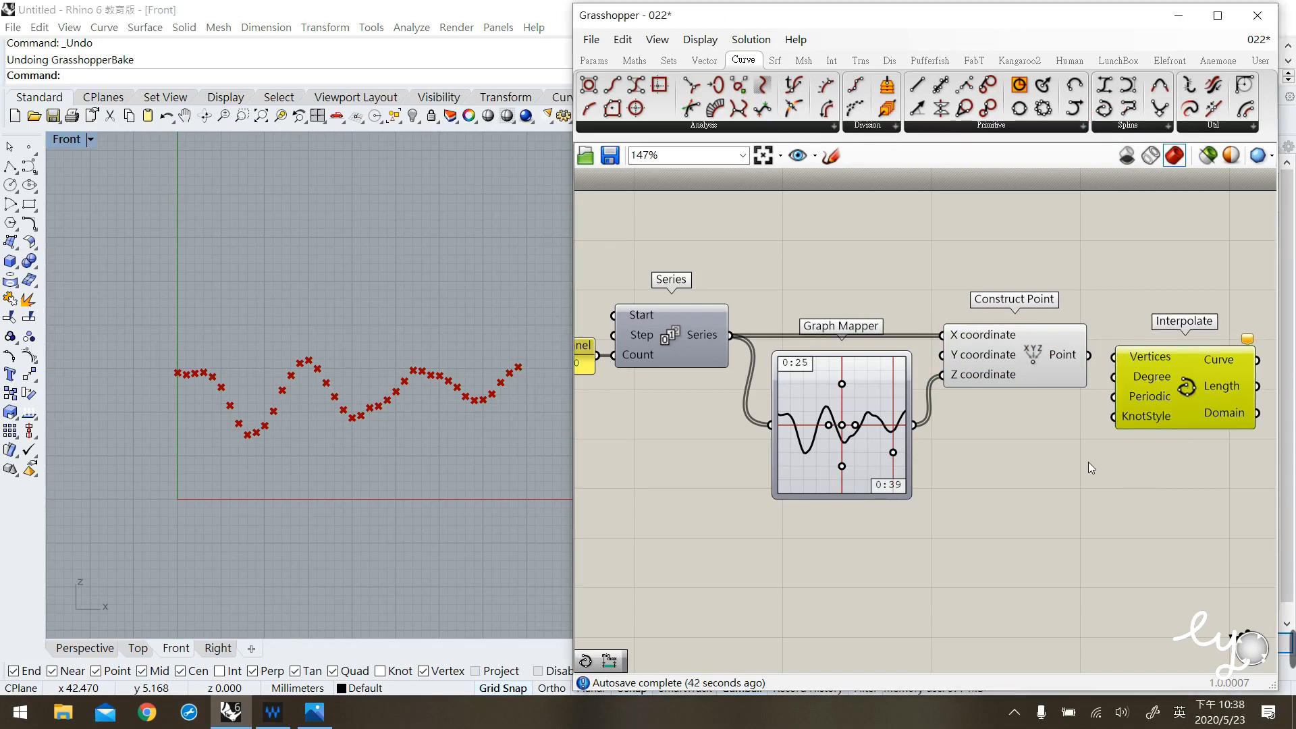
click(1048, 352)
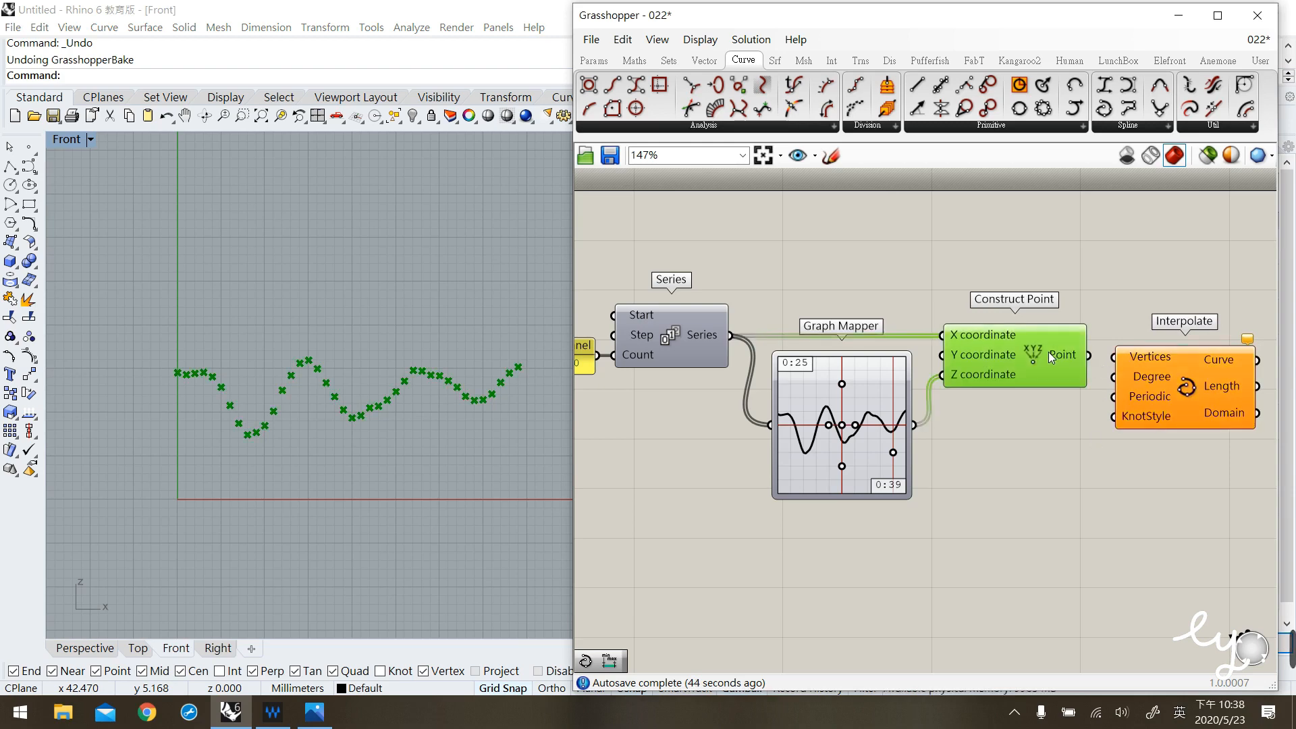
drag(1089, 356, 1126, 361)
drag(1182, 398, 1178, 391)
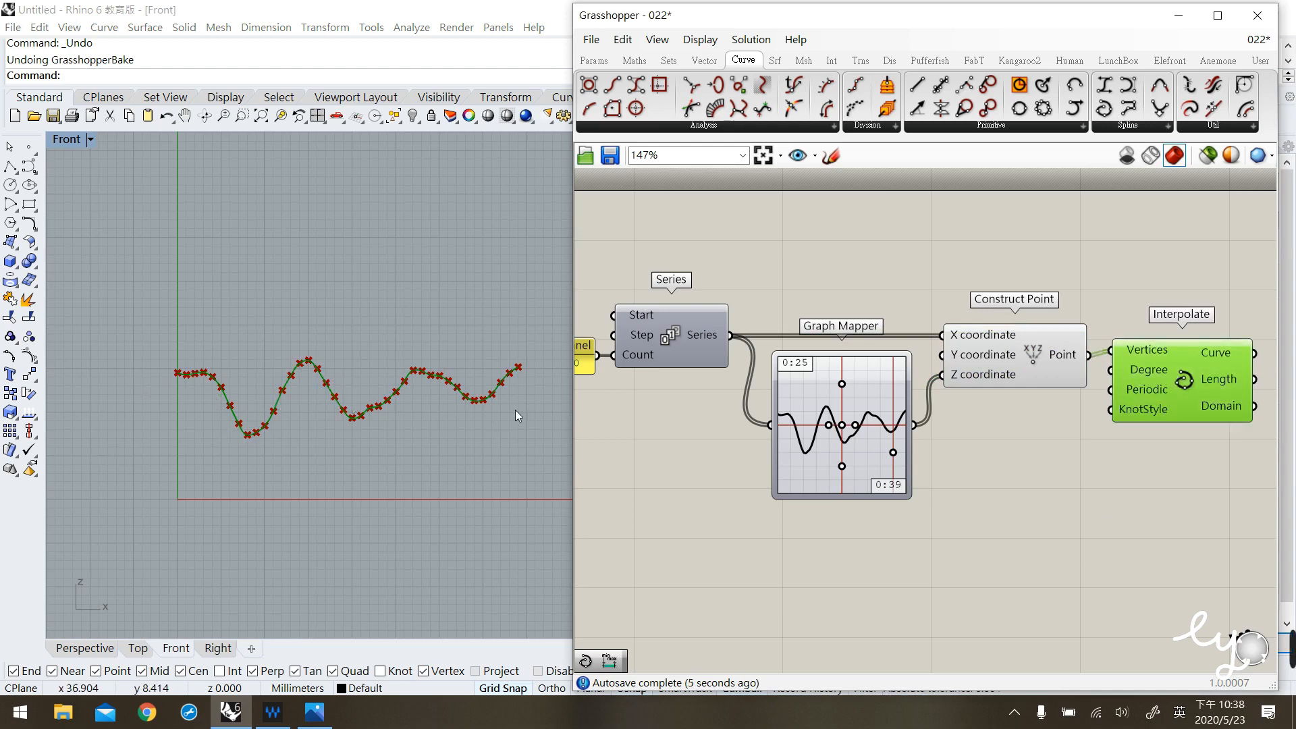
Turn off the viewport preview of the Construct Point component so only the interpolated curve is displayed.
click(1034, 364)
middle_click(1034, 363)
click(1084, 310)
click(1086, 277)
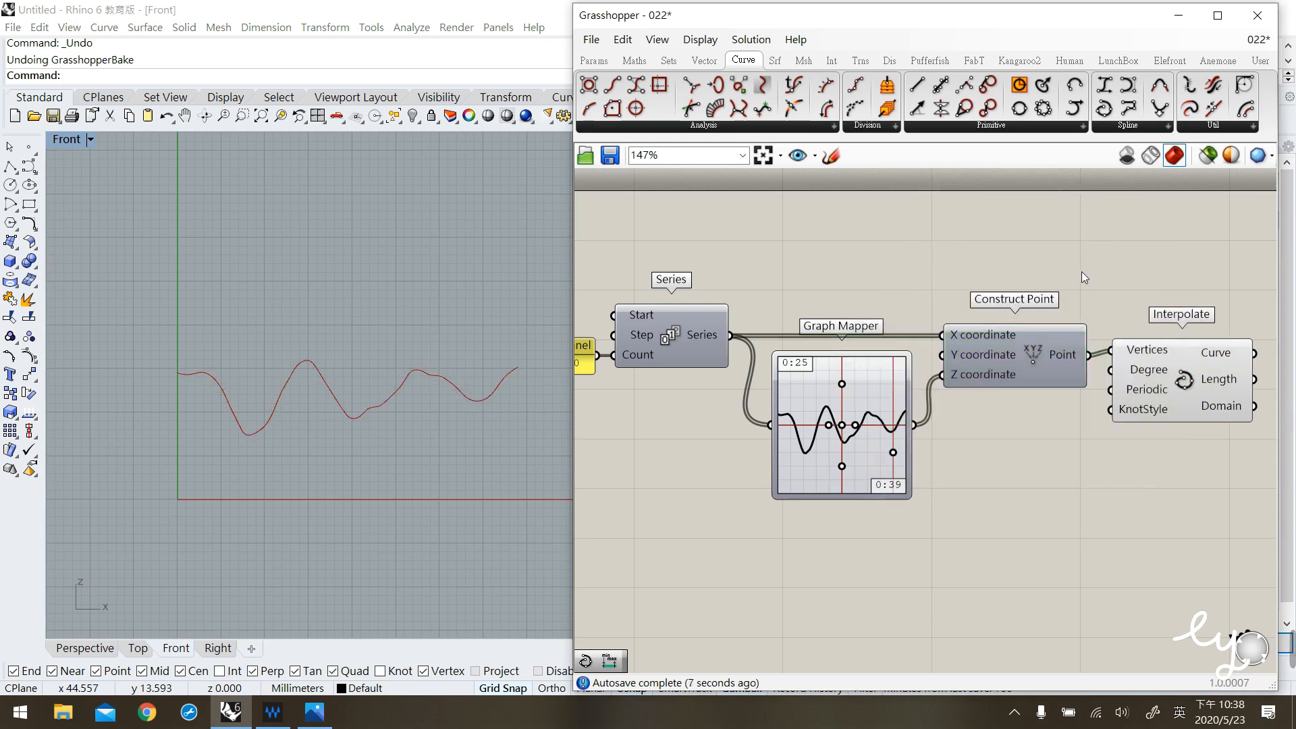
Nudge the Interpolate component so its Vertices input lines up with Construct Point's output.
click(1160, 407)
drag(1165, 389, 1174, 393)
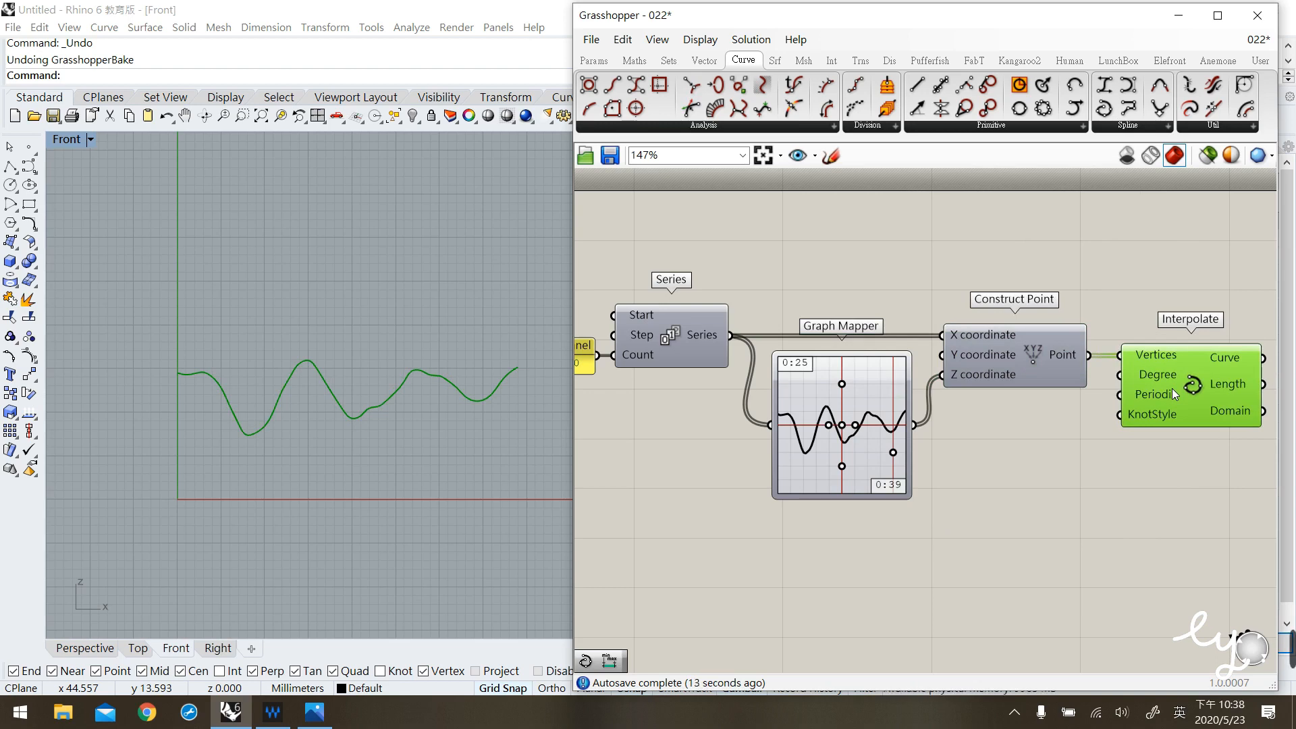
drag(1172, 388, 1166, 387)
click(1092, 497)
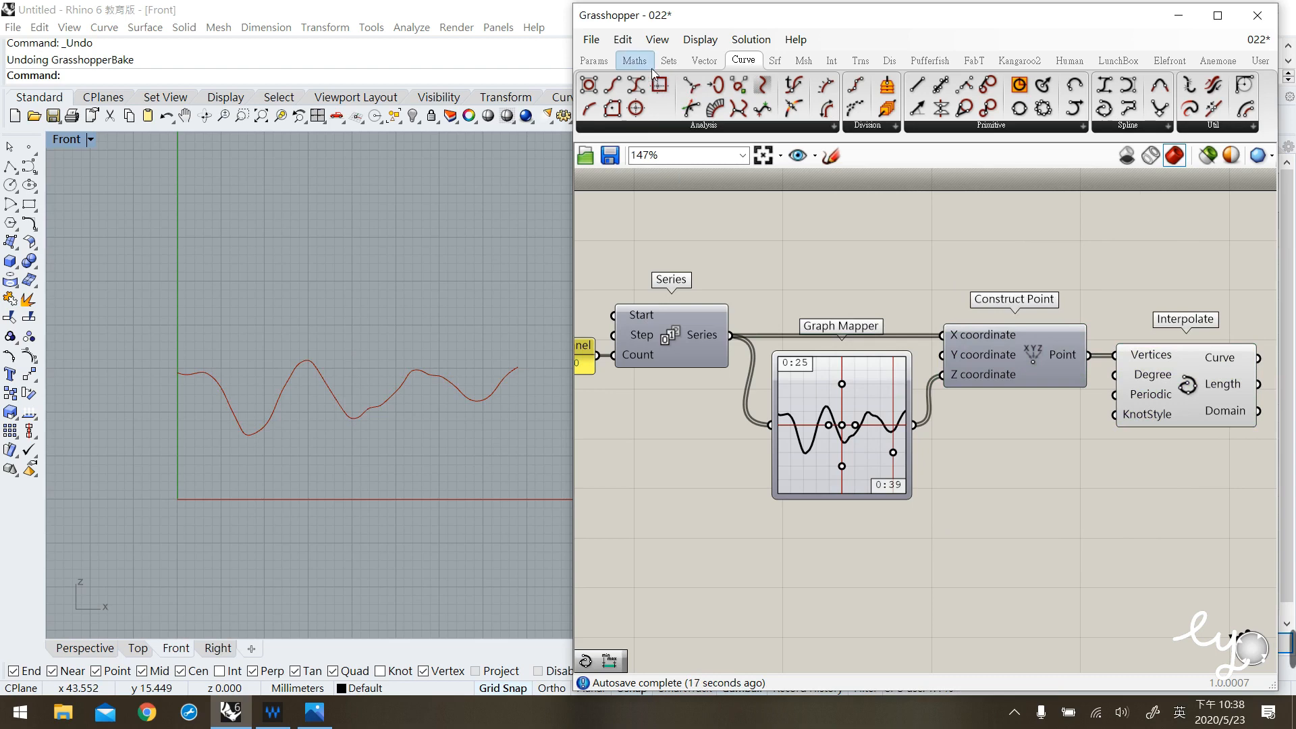
click(701, 62)
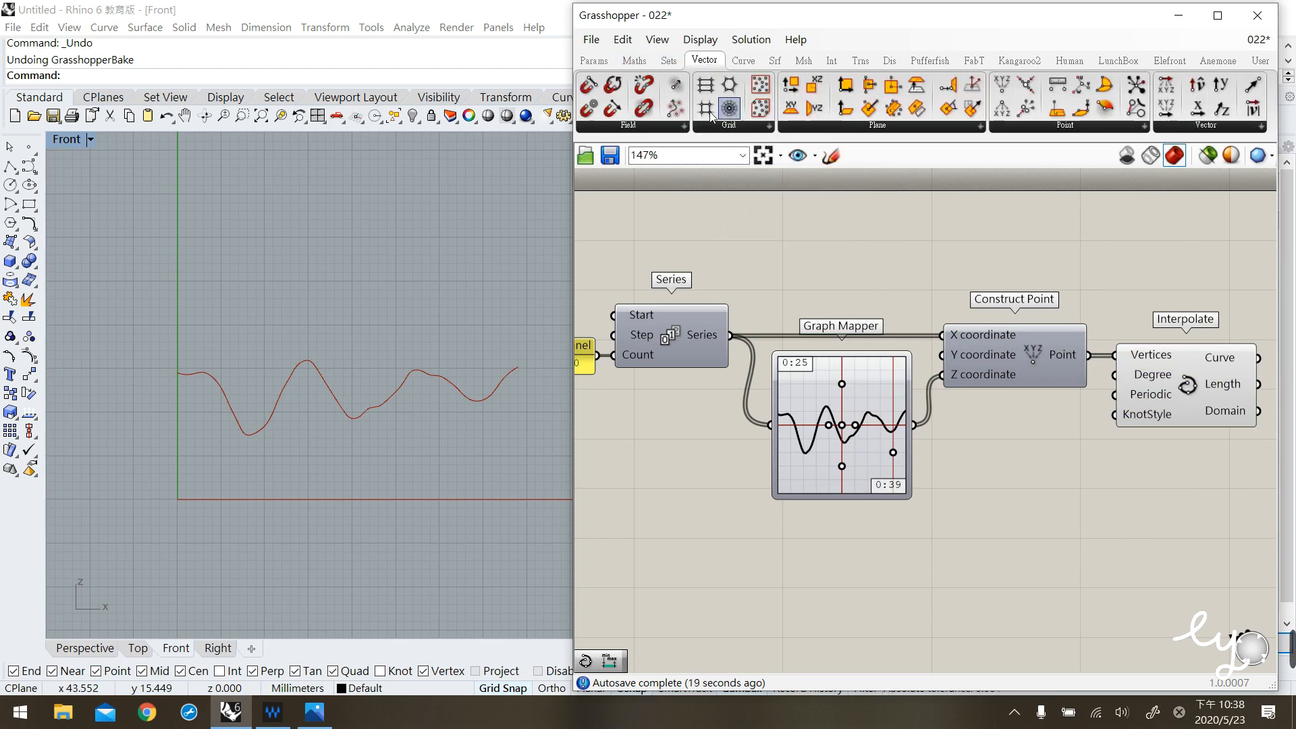
drag(705, 108, 822, 266)
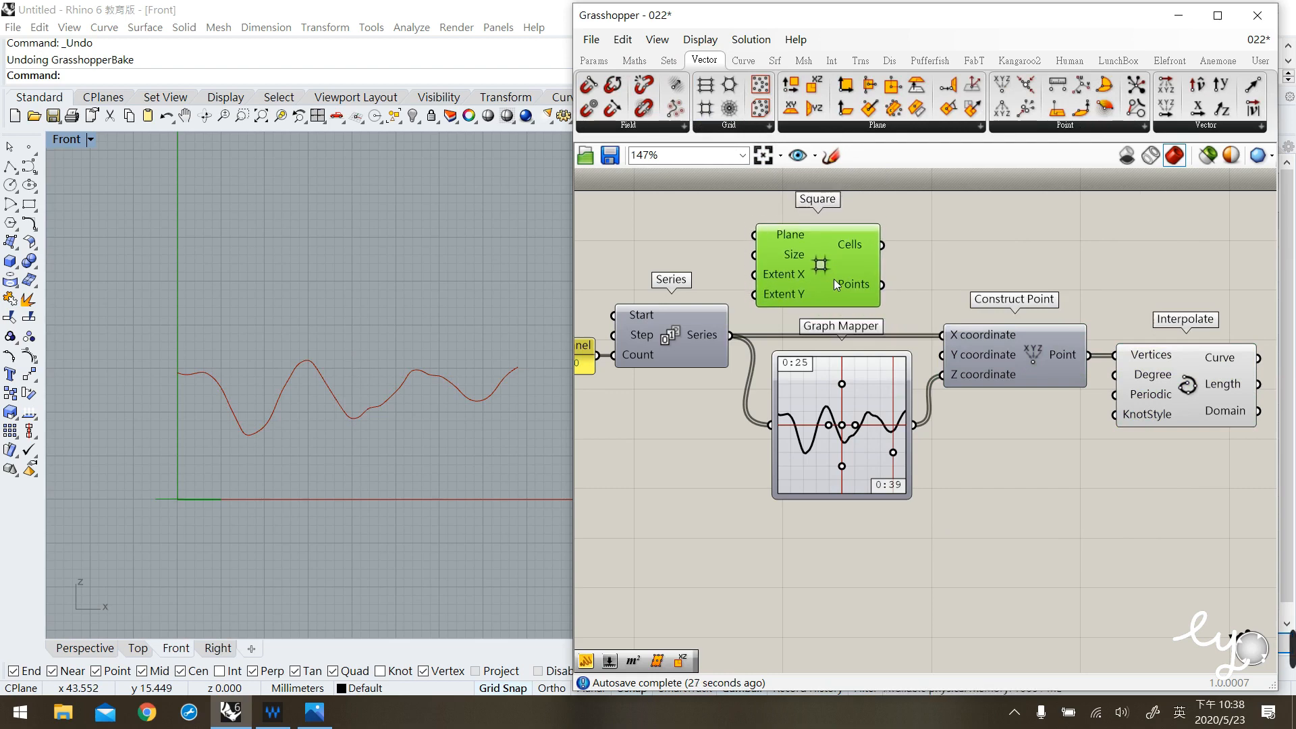
key(Delete)
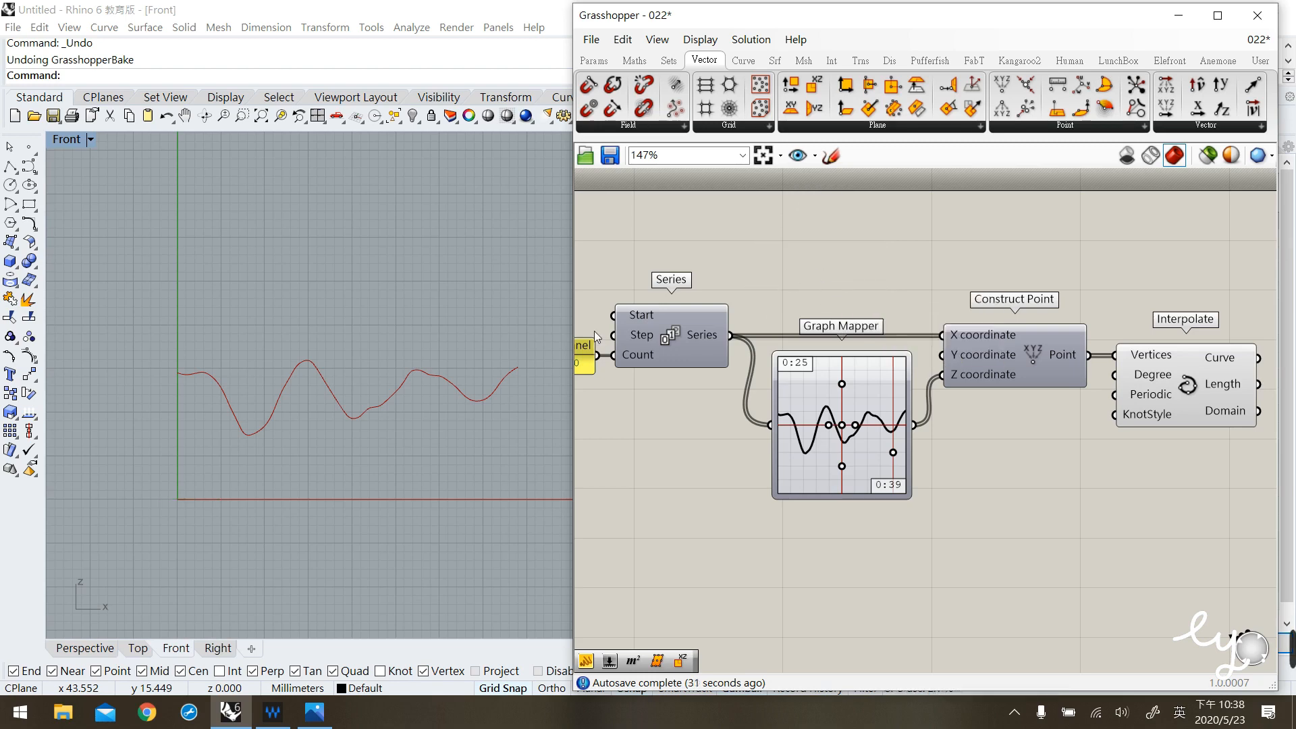
Replace the maximized Front viewport with the Perspective viewport and frame the wavy curve from an angled view above the grid.
double_click(60, 139)
double_click(548, 142)
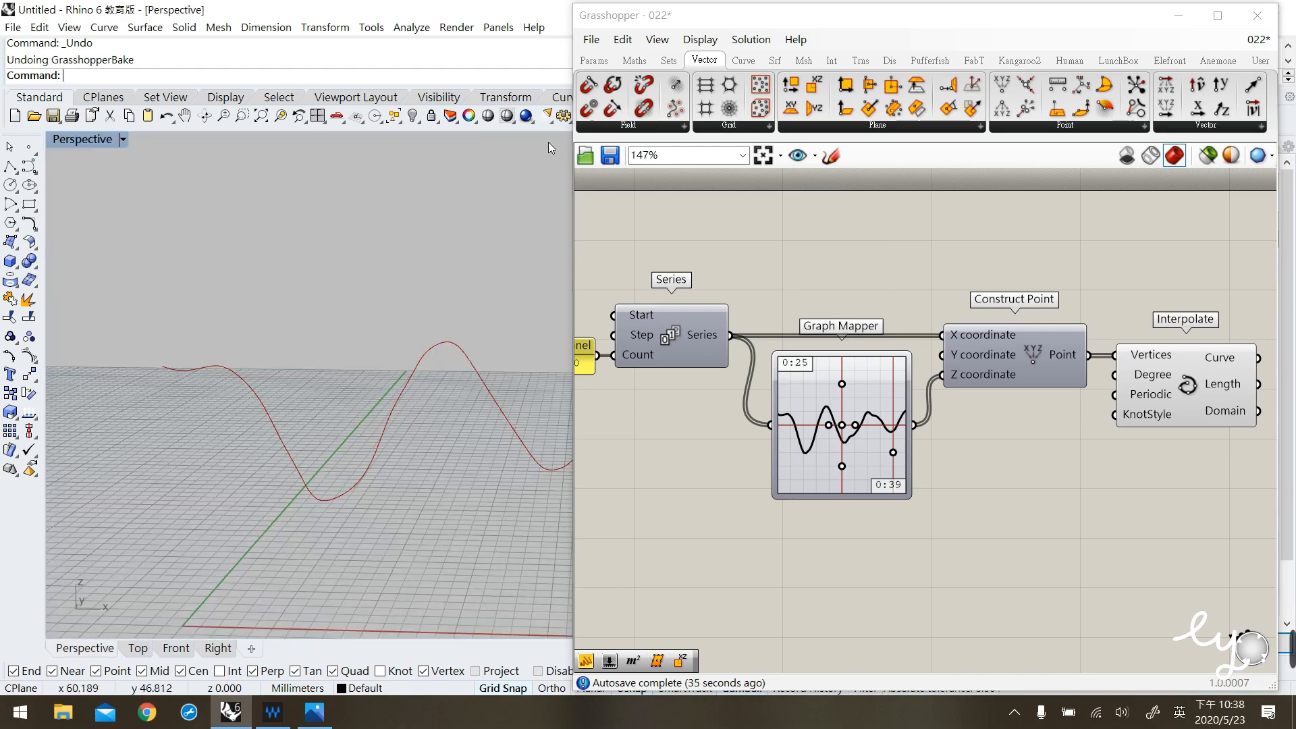
scroll(285, 343, down, 3)
right_drag(340, 354, 313, 415)
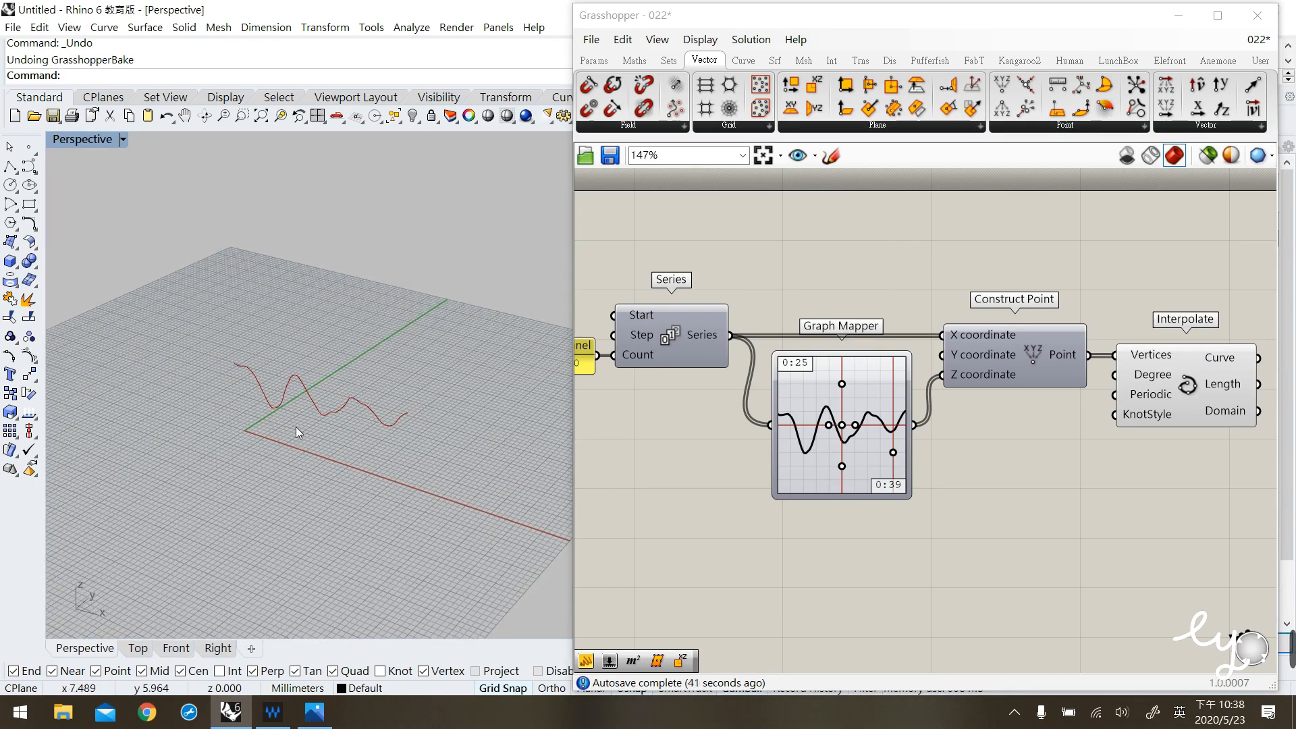
scroll(315, 452, up, 3)
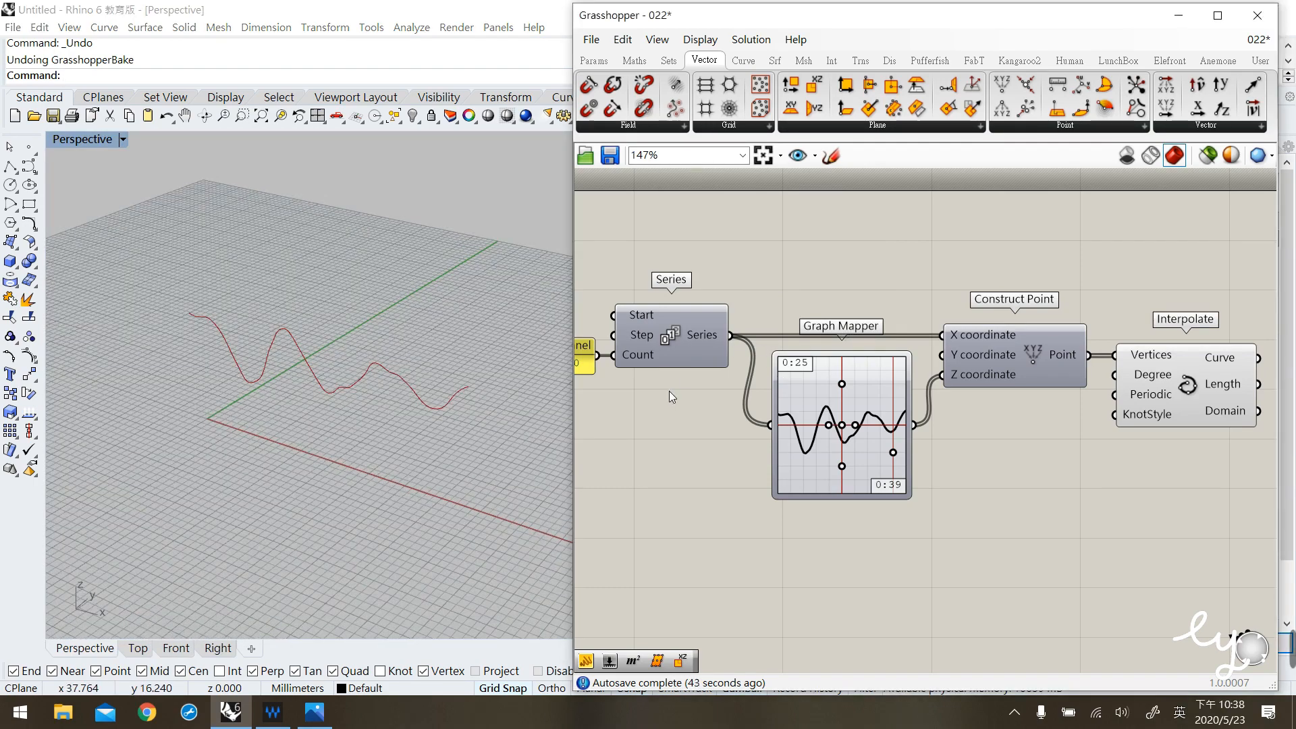
Inspect the list of values in the Series component's output.
right_drag(670, 391, 743, 398)
click(739, 368)
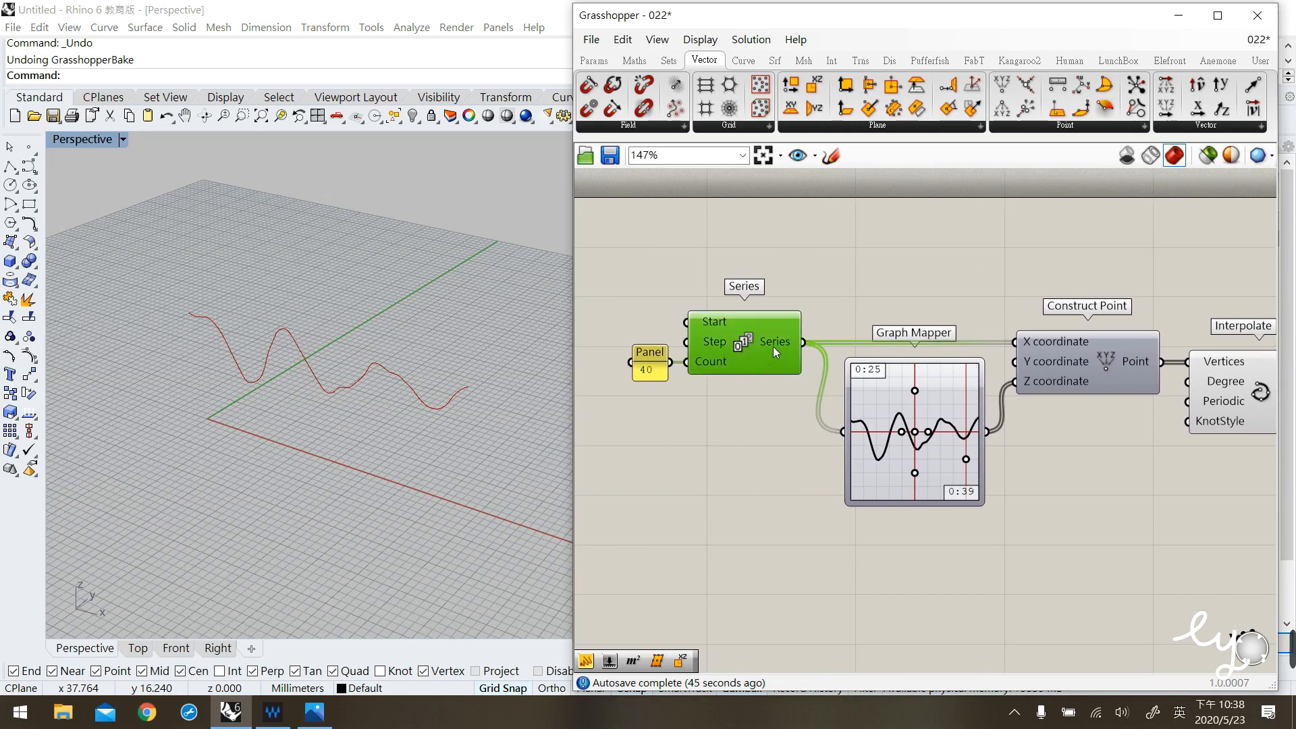
mouse_move(772, 346)
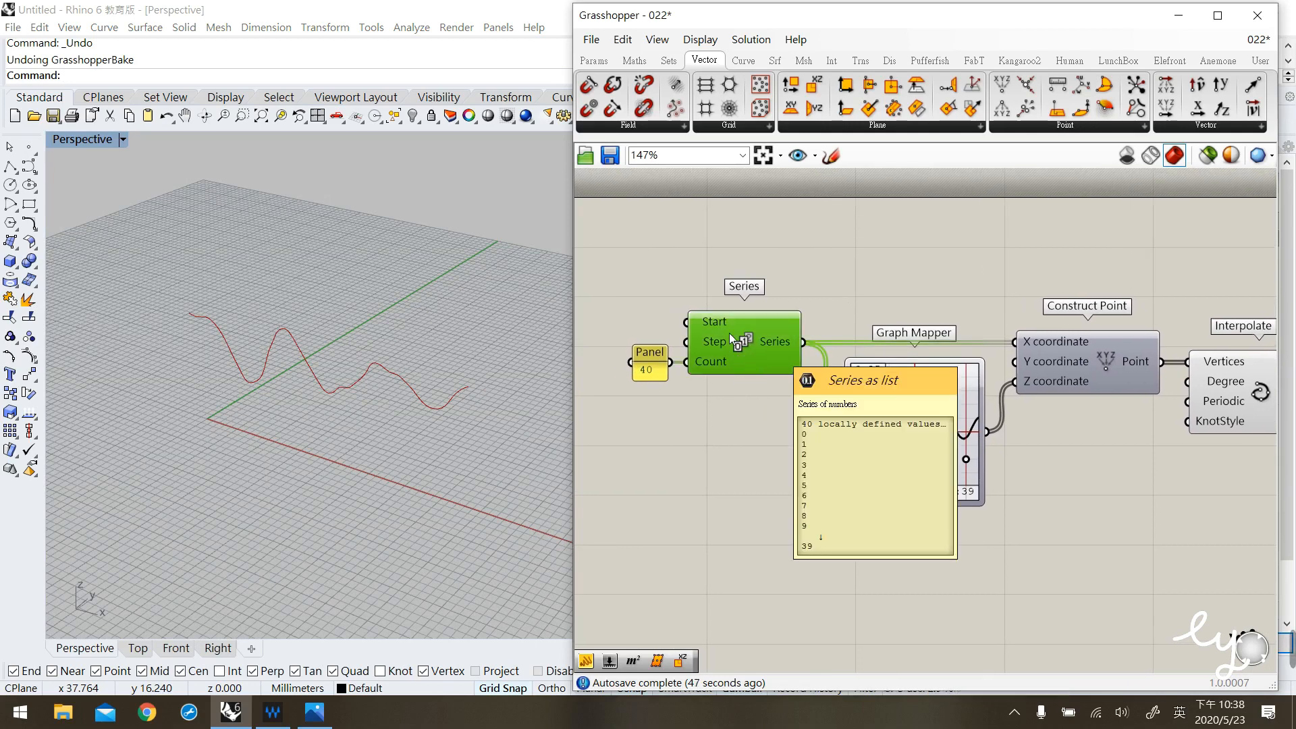
Draw a long guide rectangle on the ground plane in Rhino, starting at the origin and running along the X axis.
click(29, 204)
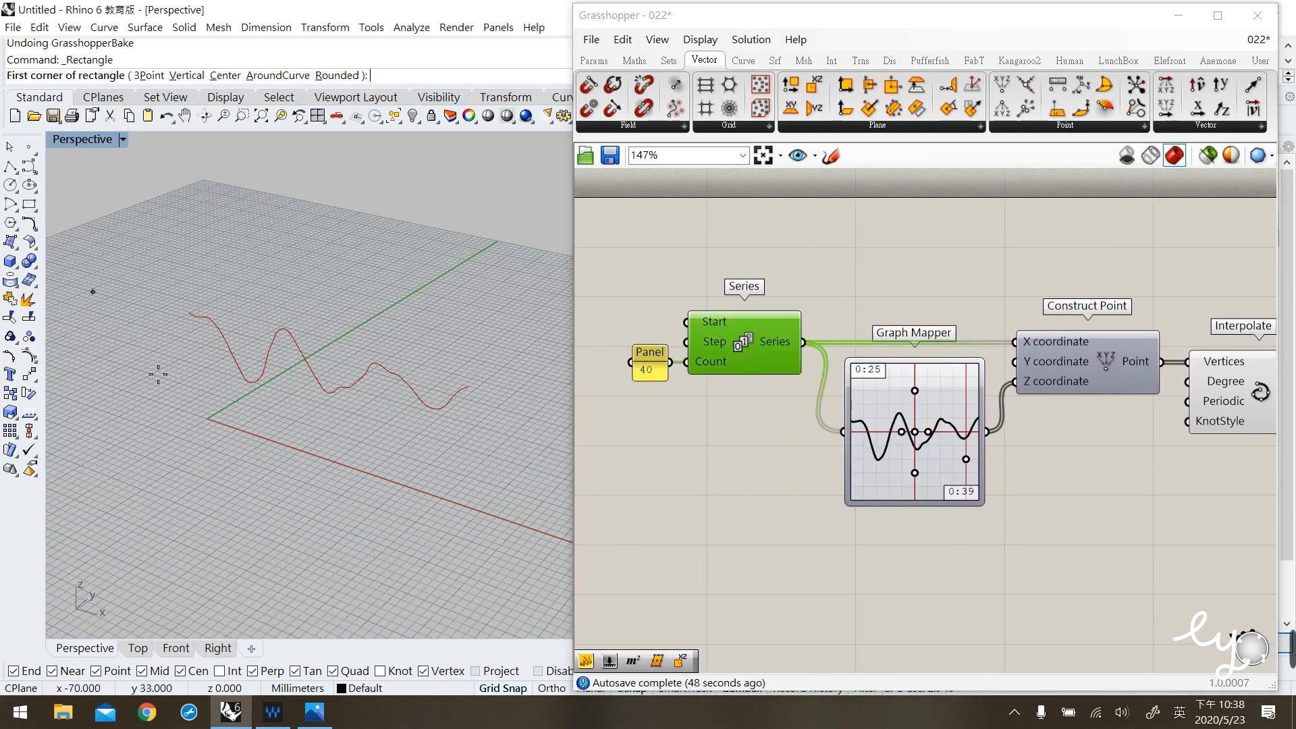
click(208, 419)
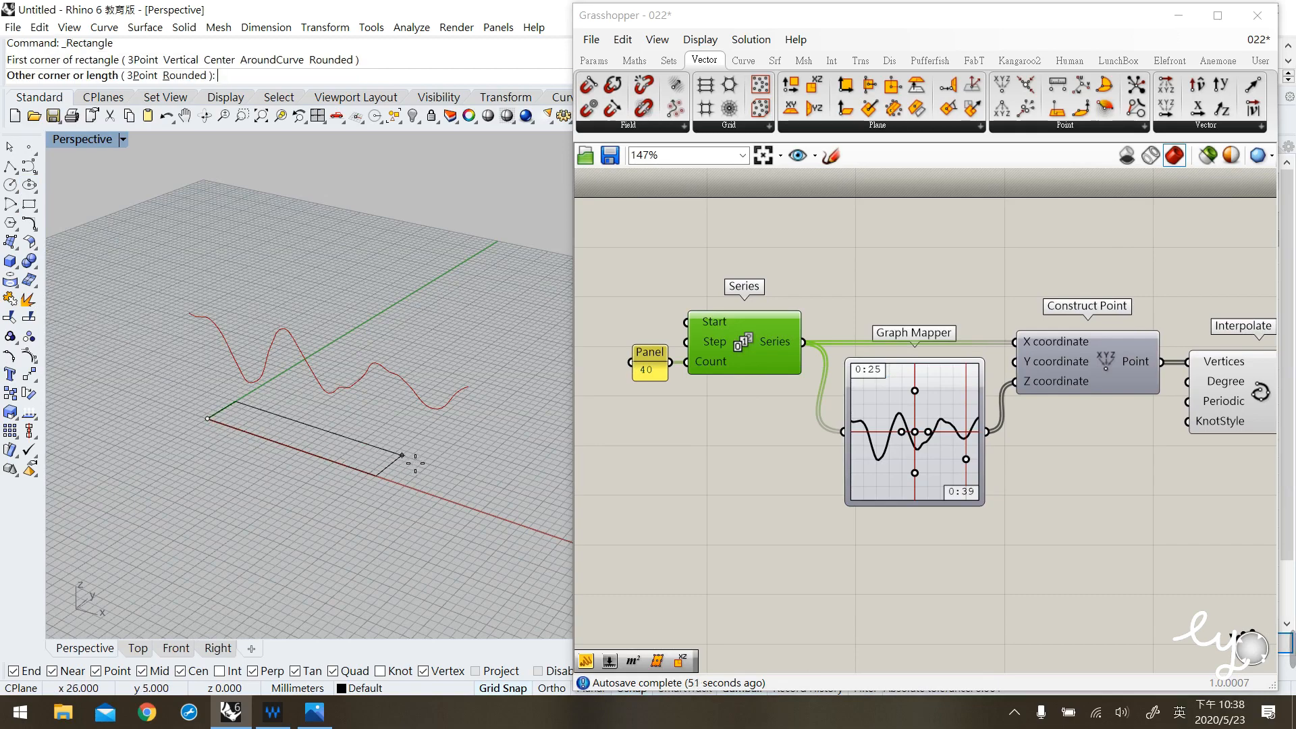
click(535, 459)
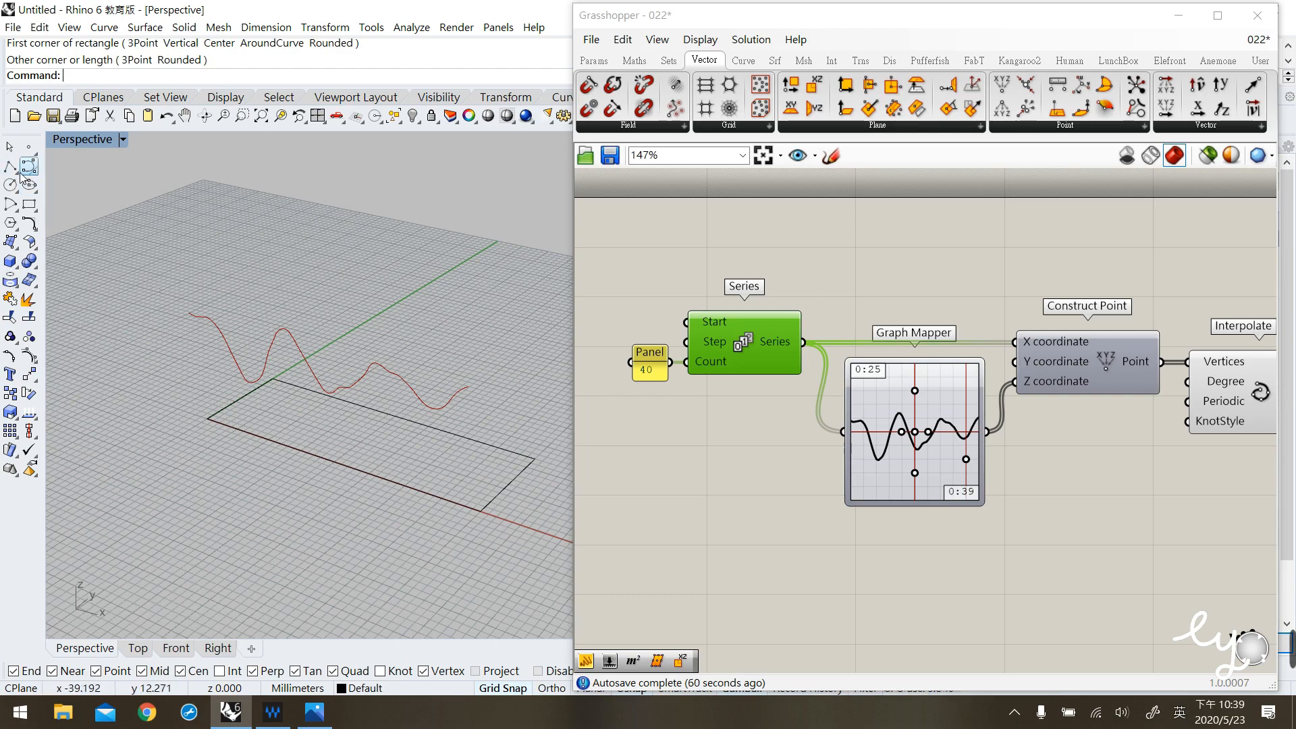
Draw a four-point interpolated curve weaving along the rectangle's long edge on the X axis, from the origin to the far corner.
click(29, 167)
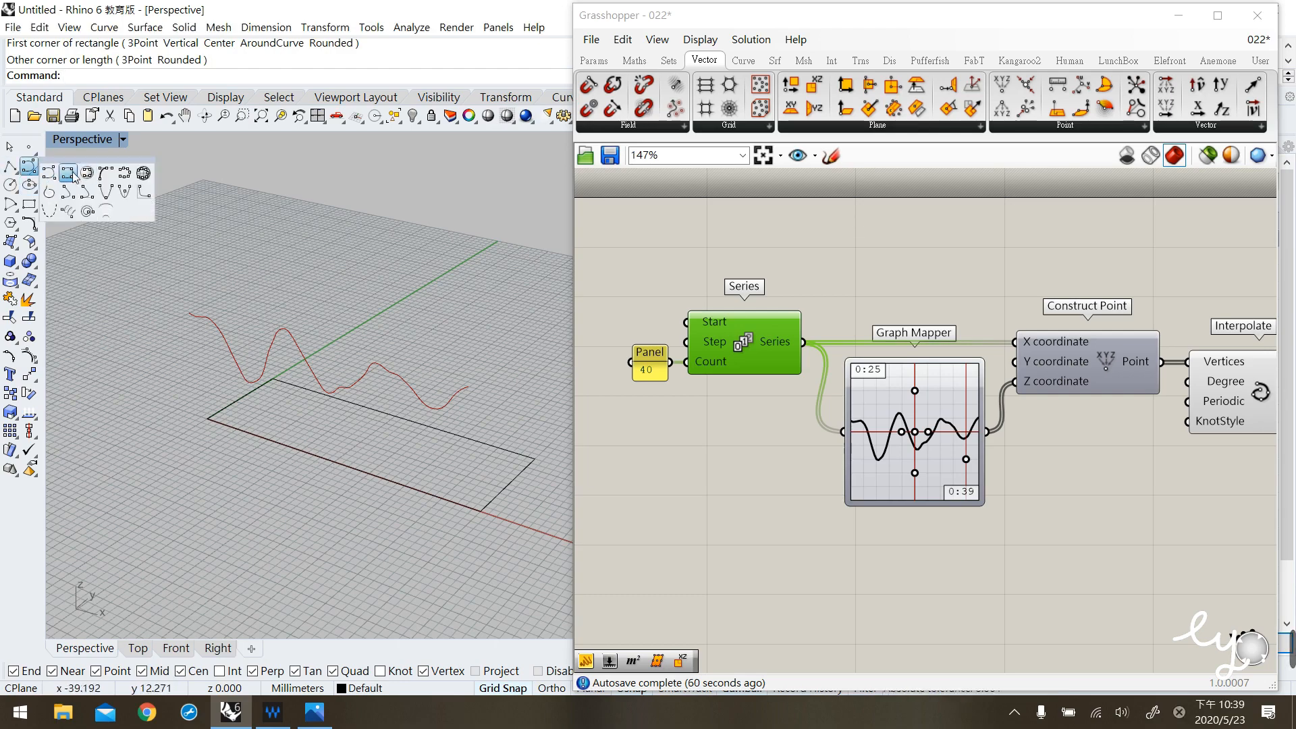
click(67, 173)
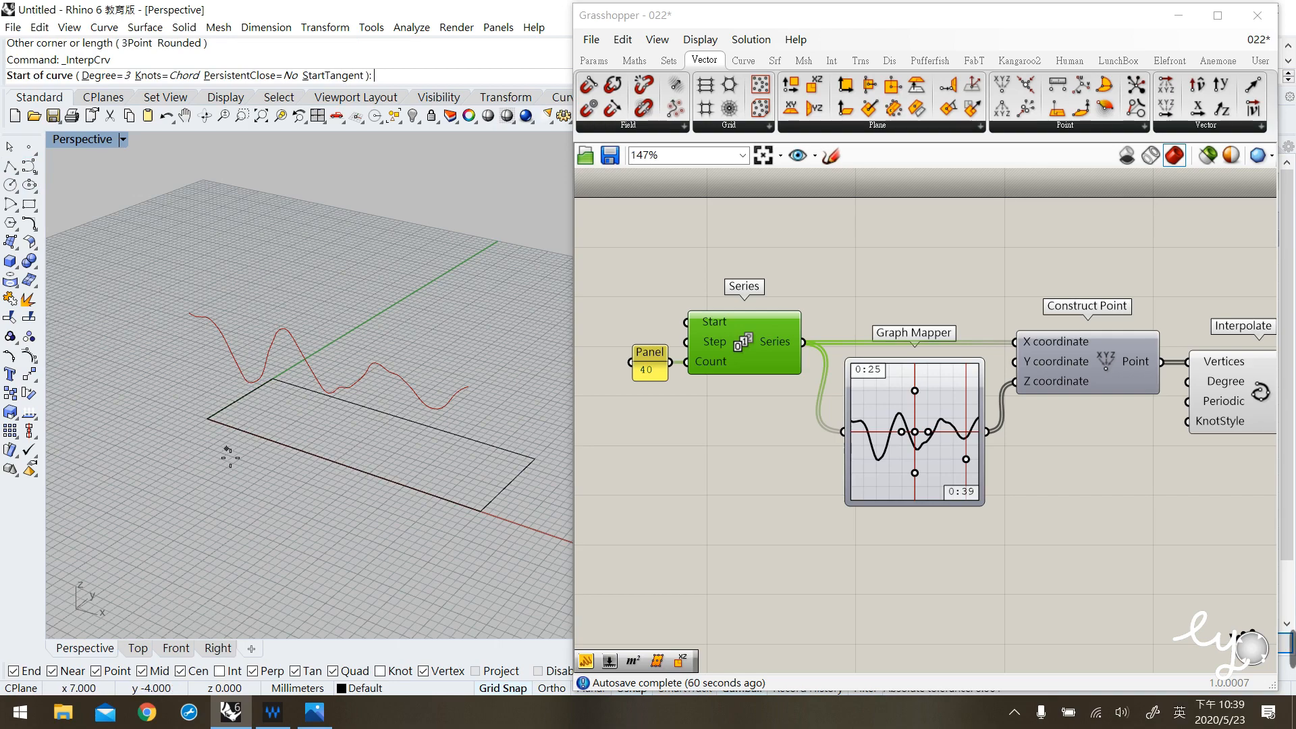
click(208, 419)
click(271, 413)
click(311, 478)
click(480, 510)
key(Return)
Draw a second, five-point interpolated wavy curve between the midpoints of the rectangle's two short edges.
key(Return)
click(242, 398)
click(245, 448)
click(341, 435)
click(404, 504)
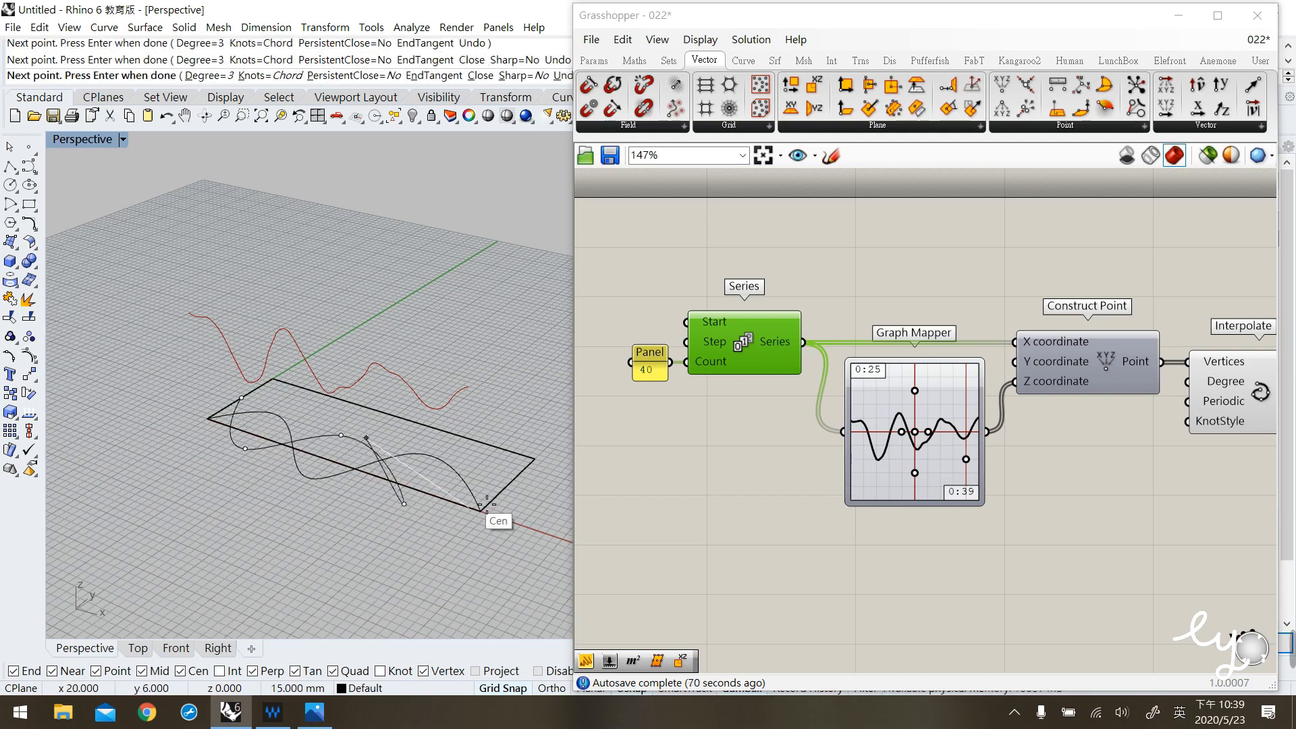
click(509, 483)
key(Return)
Delete the guide rectangle and raise the second wavy curve 25 mm in the Z direction.
click(509, 453)
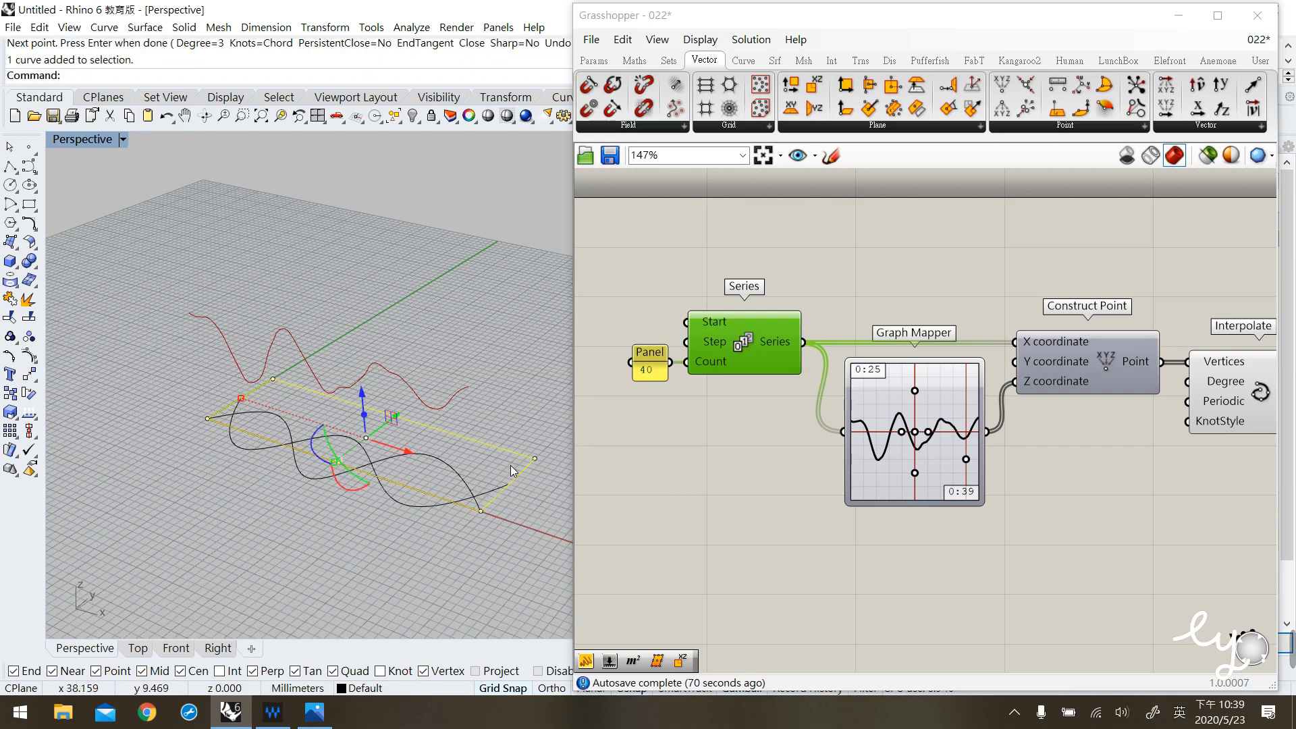
key(Delete)
click(391, 505)
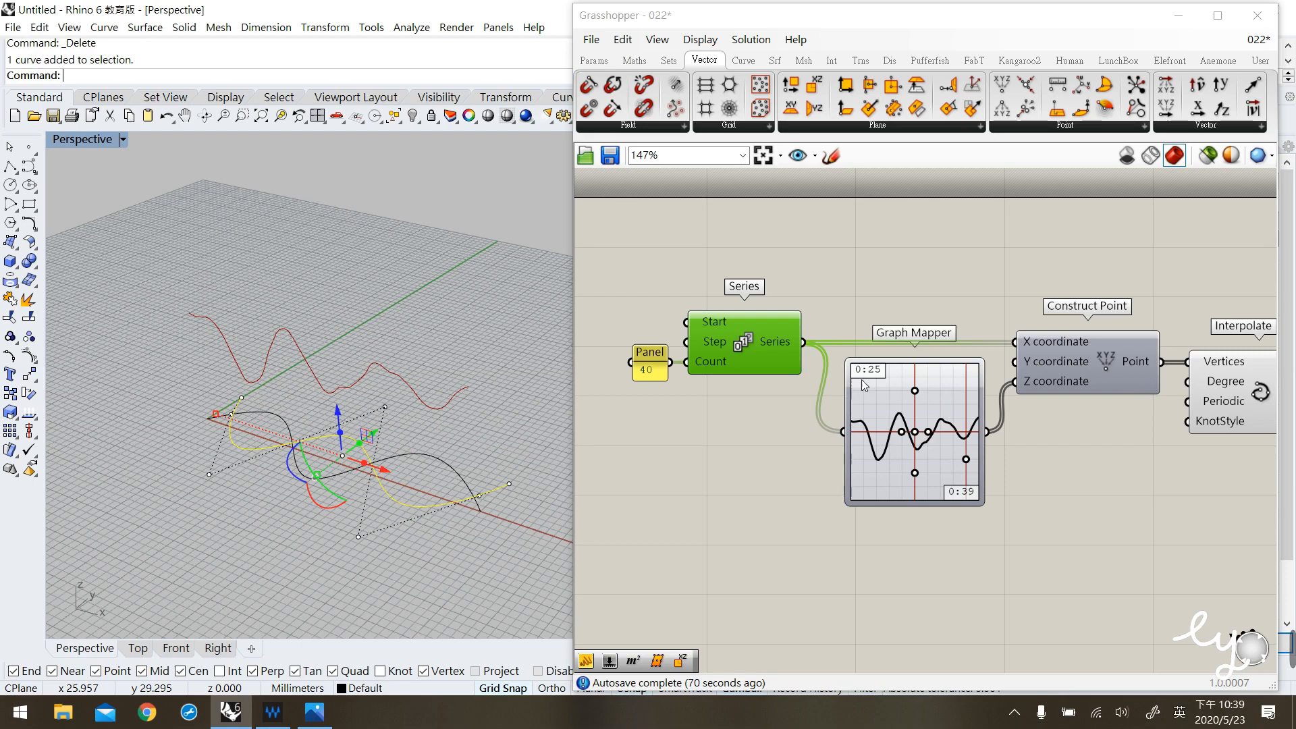
click(342, 414)
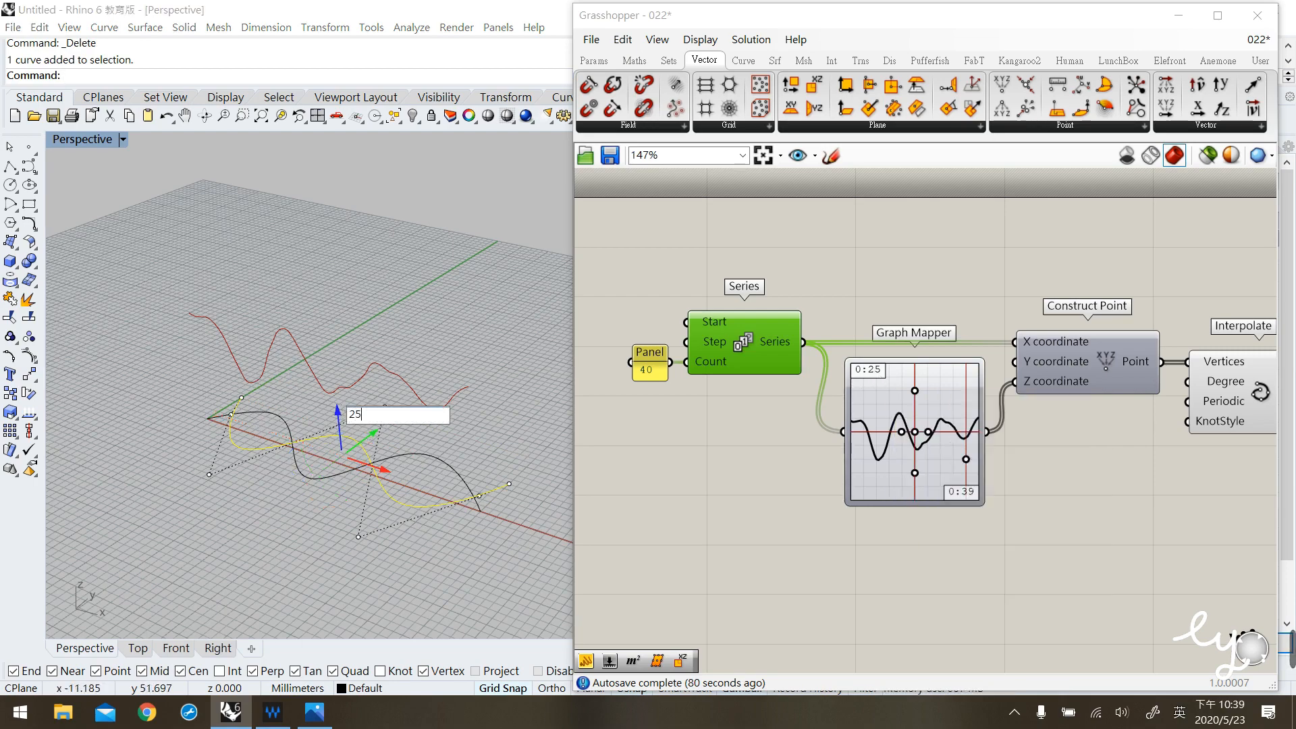
text(25)
key(Return)
key(Escape)
Examine the two drawn curves together with the Interpolate component's curve from several angles.
right_drag(289, 334, 375, 431)
click(376, 432)
shift+click(338, 209)
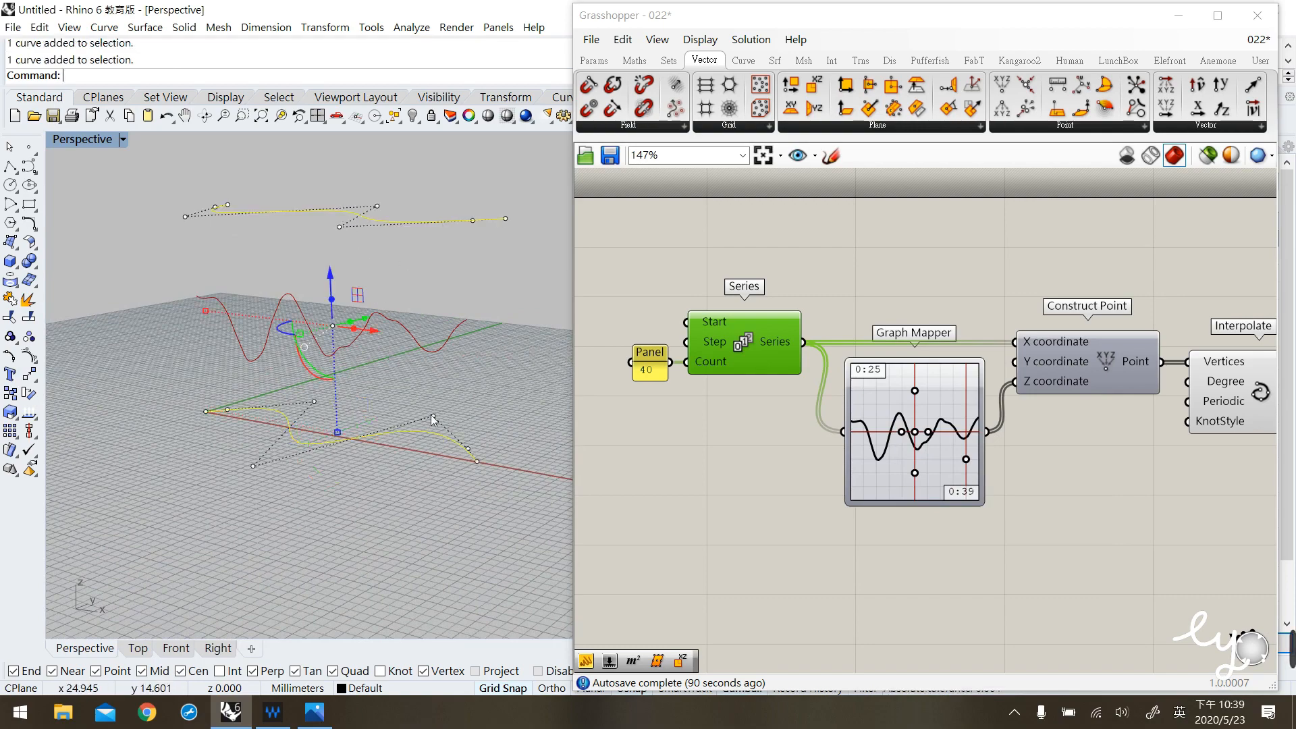
click(311, 518)
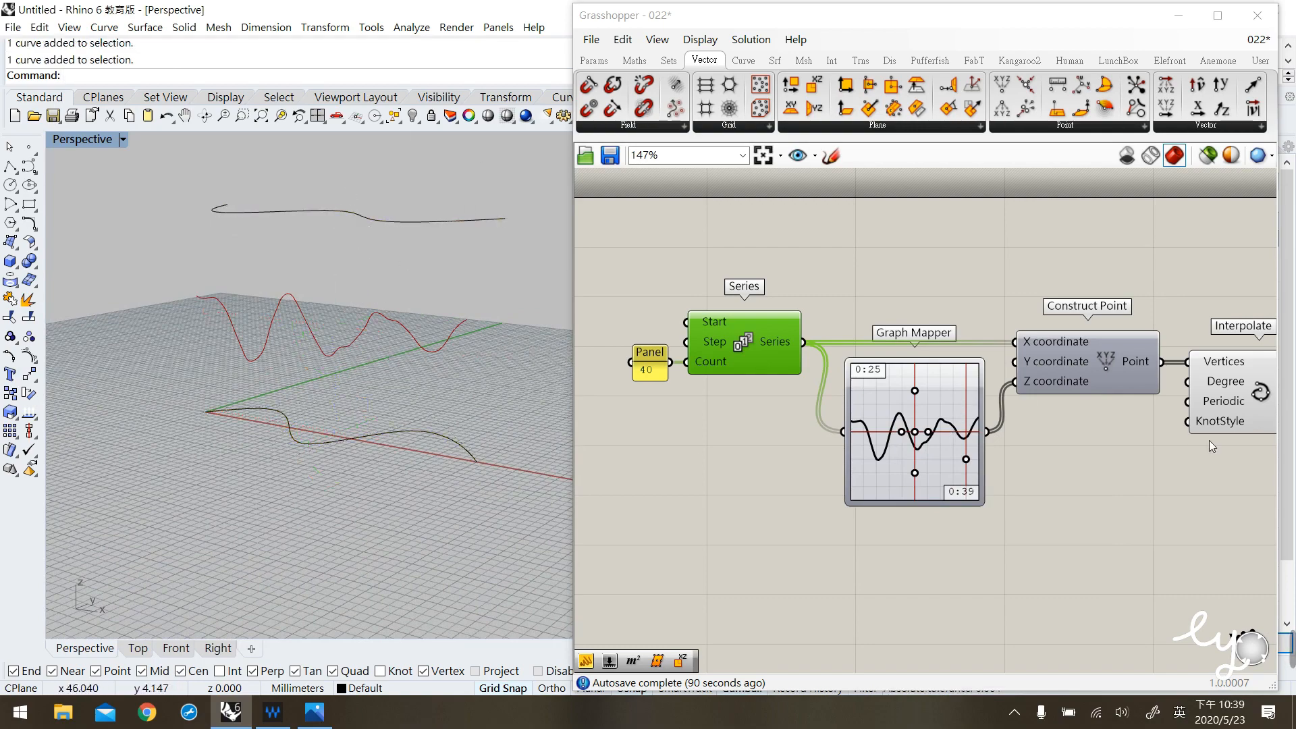
right_drag(1195, 435, 1145, 403)
click(1145, 404)
right_drag(162, 456, 244, 398)
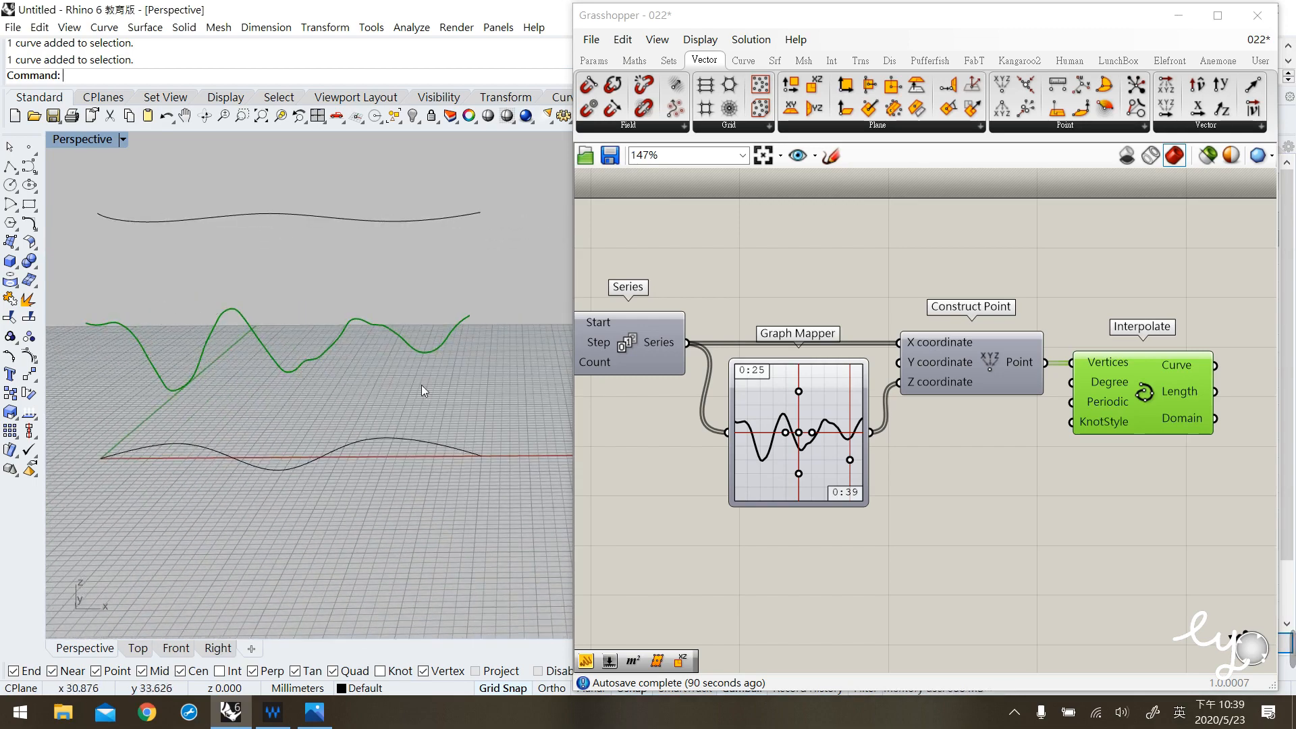
right_drag(405, 432, 454, 517)
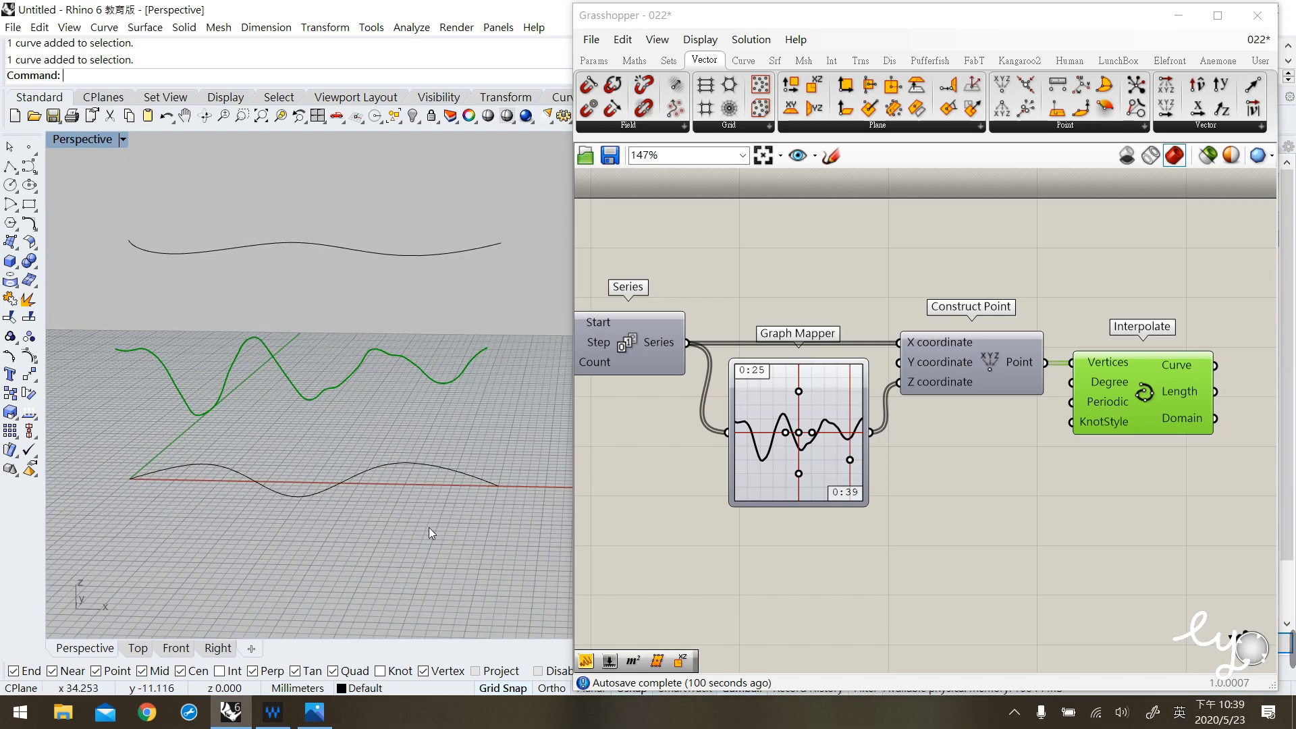
Loft a surface between the lower and the raised wavy curves.
click(346, 487)
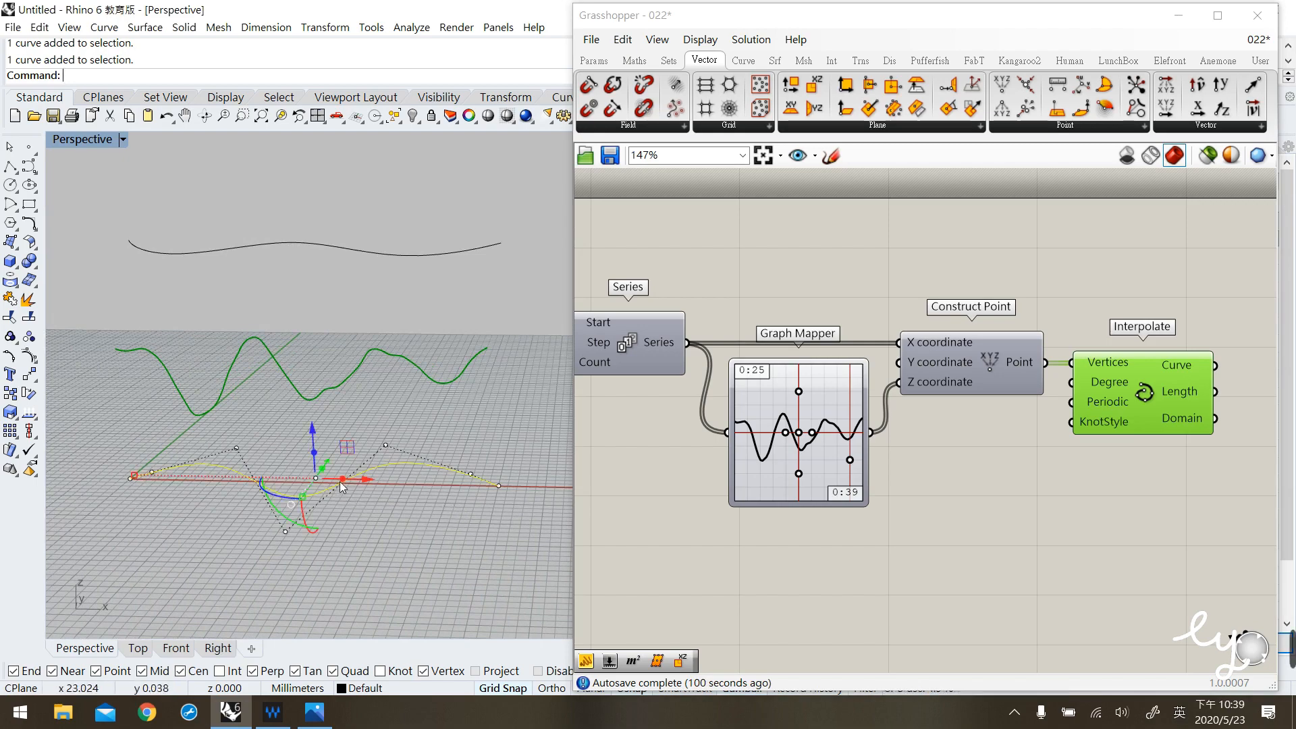
shift+click(381, 256)
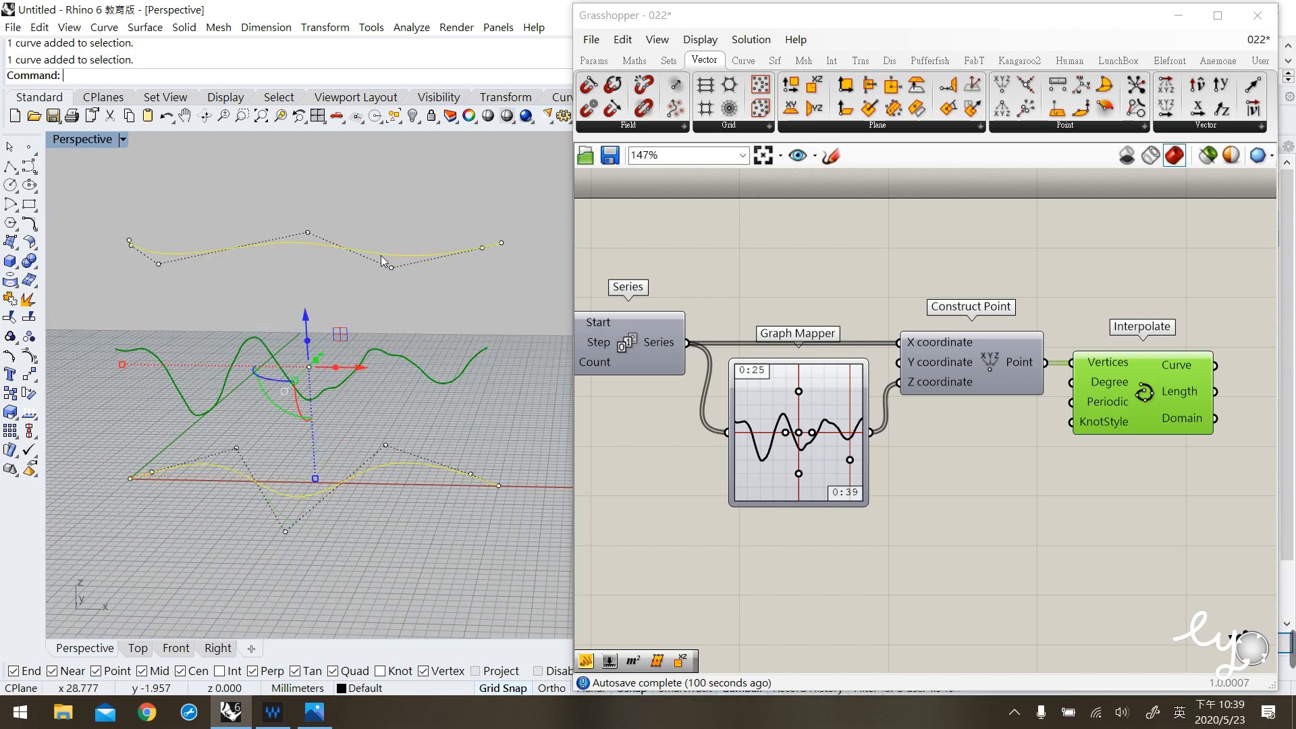
text(Loft)
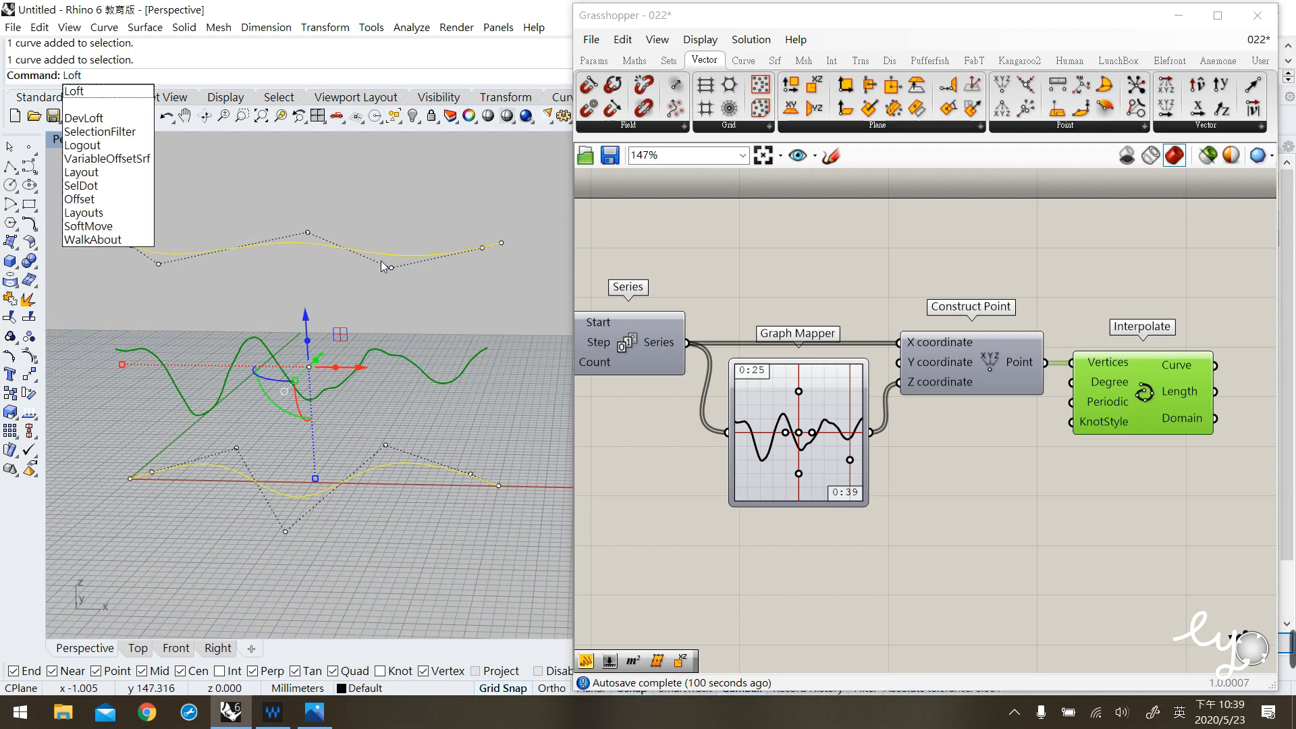
key(Return)
click(619, 477)
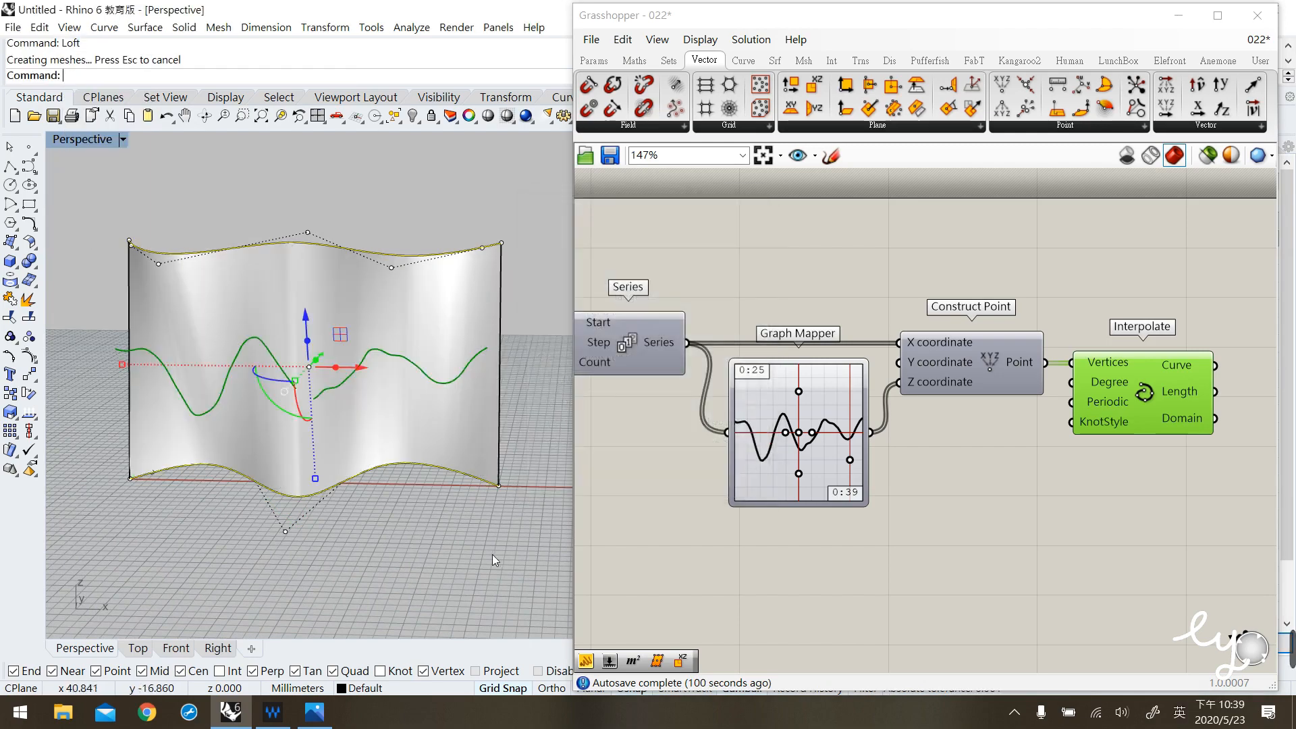
right_drag(480, 578, 486, 513)
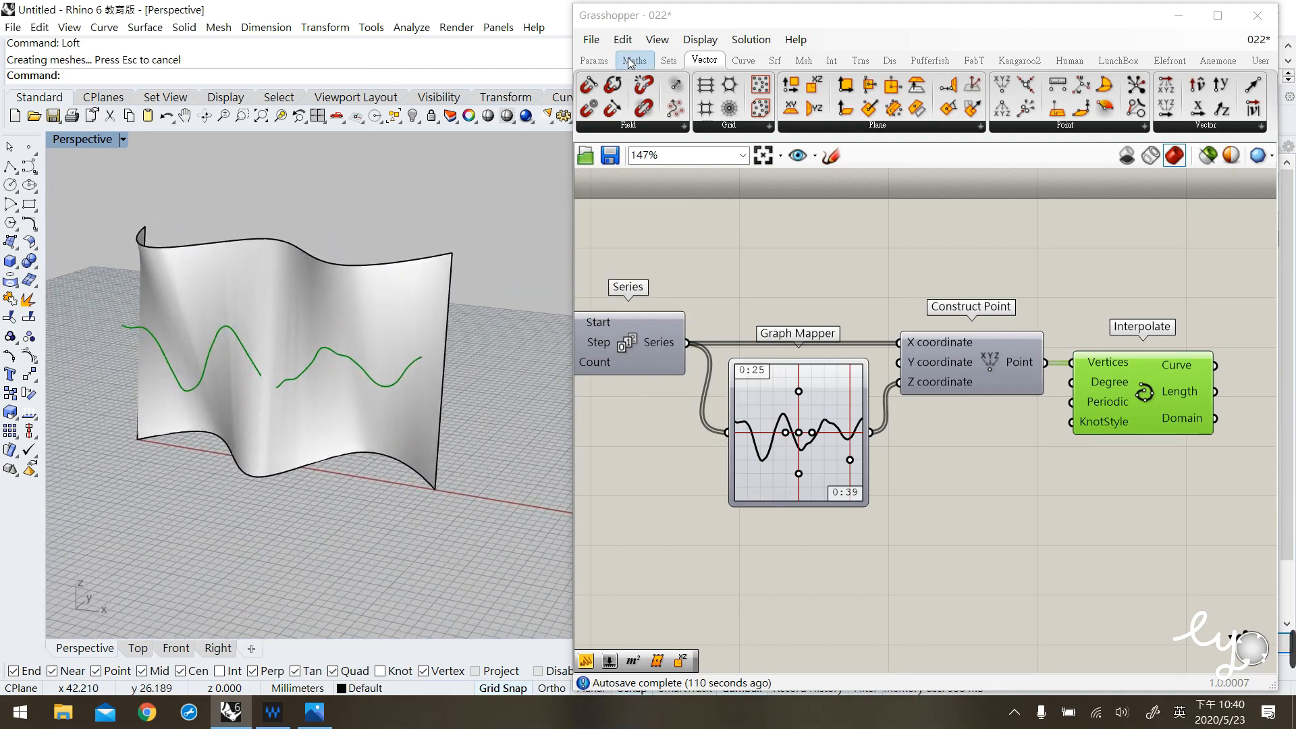
Add a Surface parameter above the Graph Mapper and reference the lofted Rhino surface in it.
click(594, 60)
drag(745, 91, 781, 241)
right_click(781, 241)
click(854, 458)
click(248, 322)
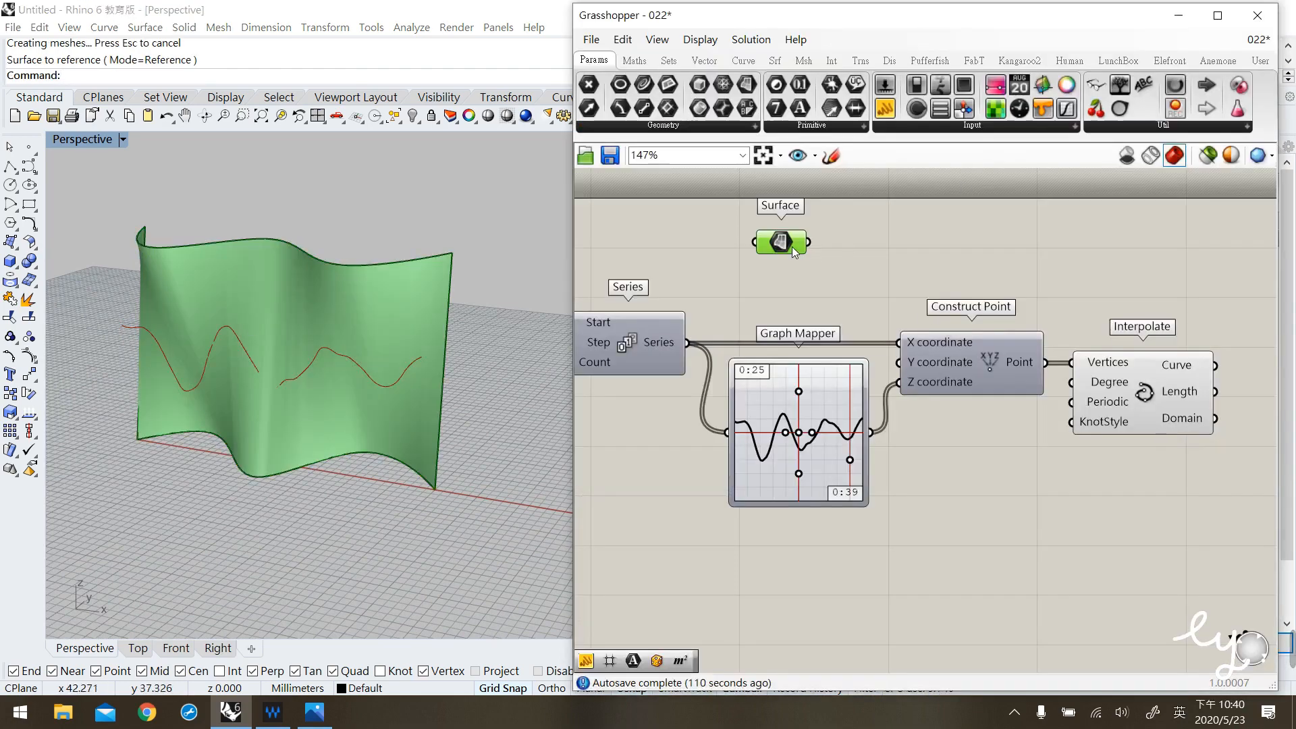
drag(804, 260, 829, 274)
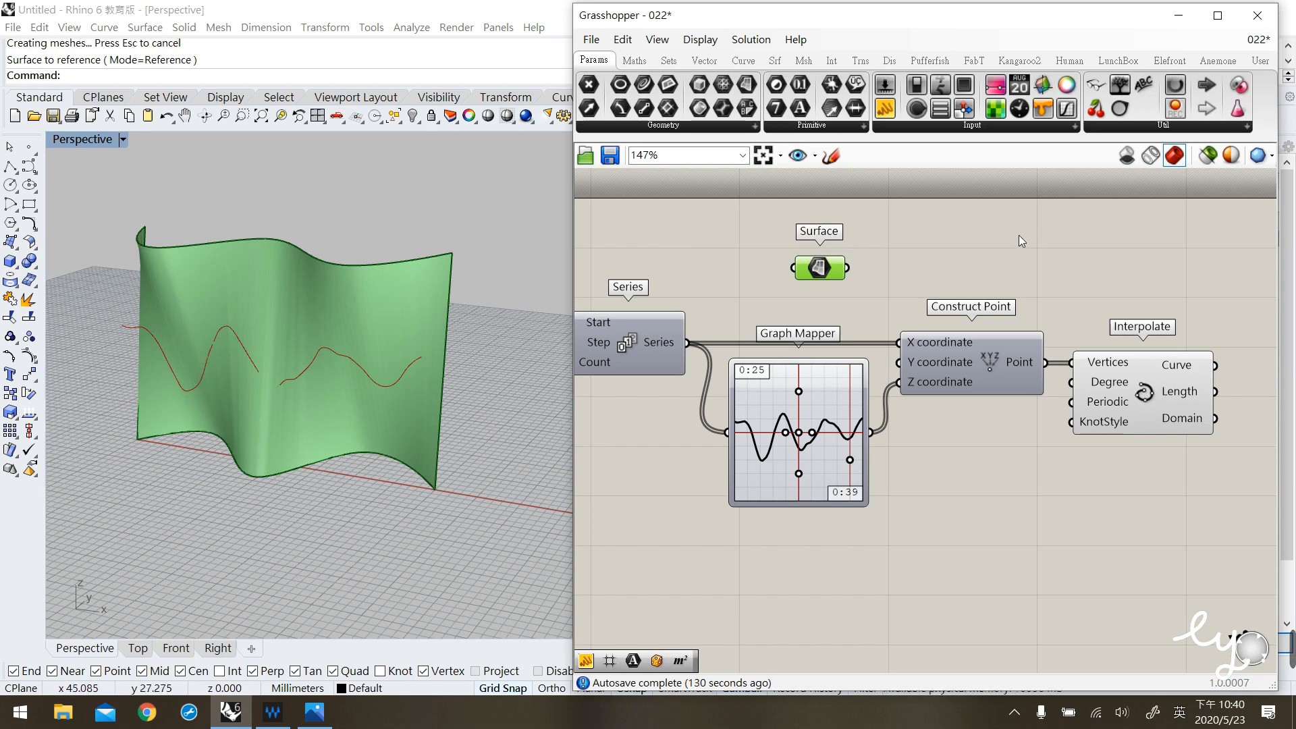
Add a Divide Surface component and a Surface Frames component to the canvas.
click(776, 61)
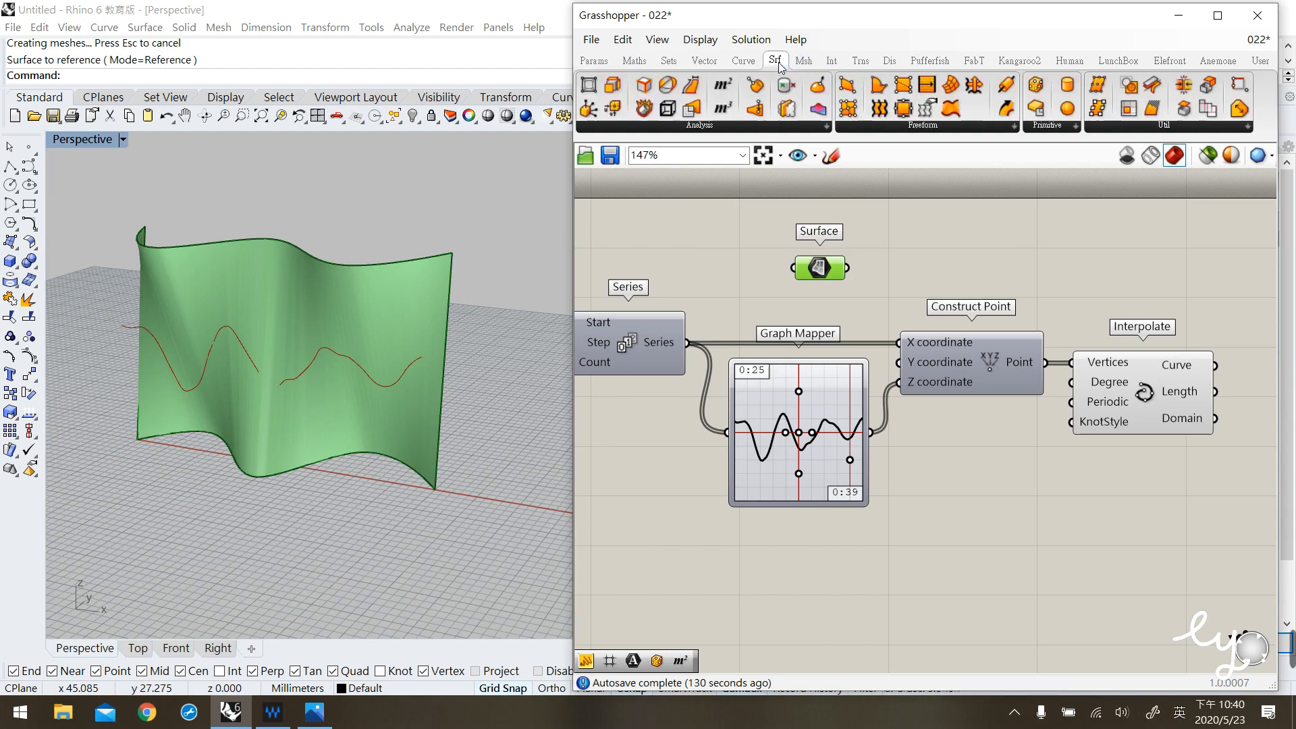
click(1163, 126)
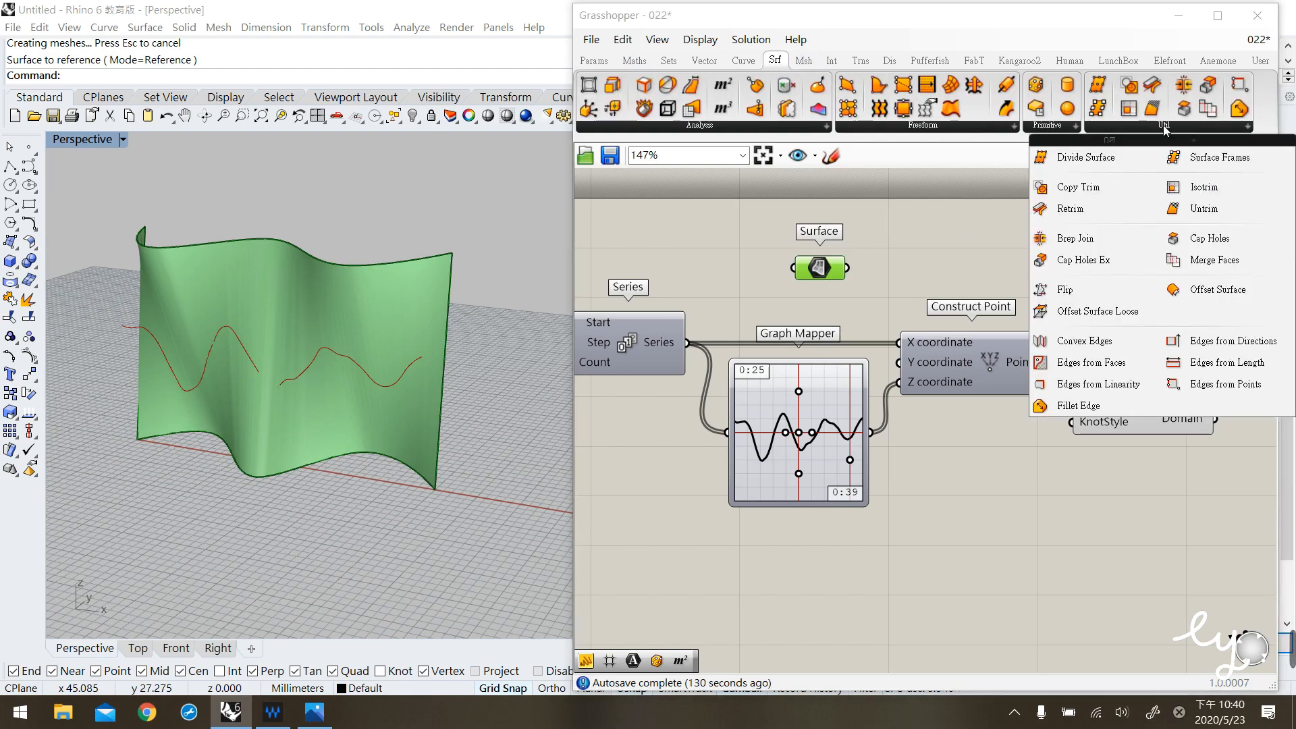
click(1083, 156)
click(937, 214)
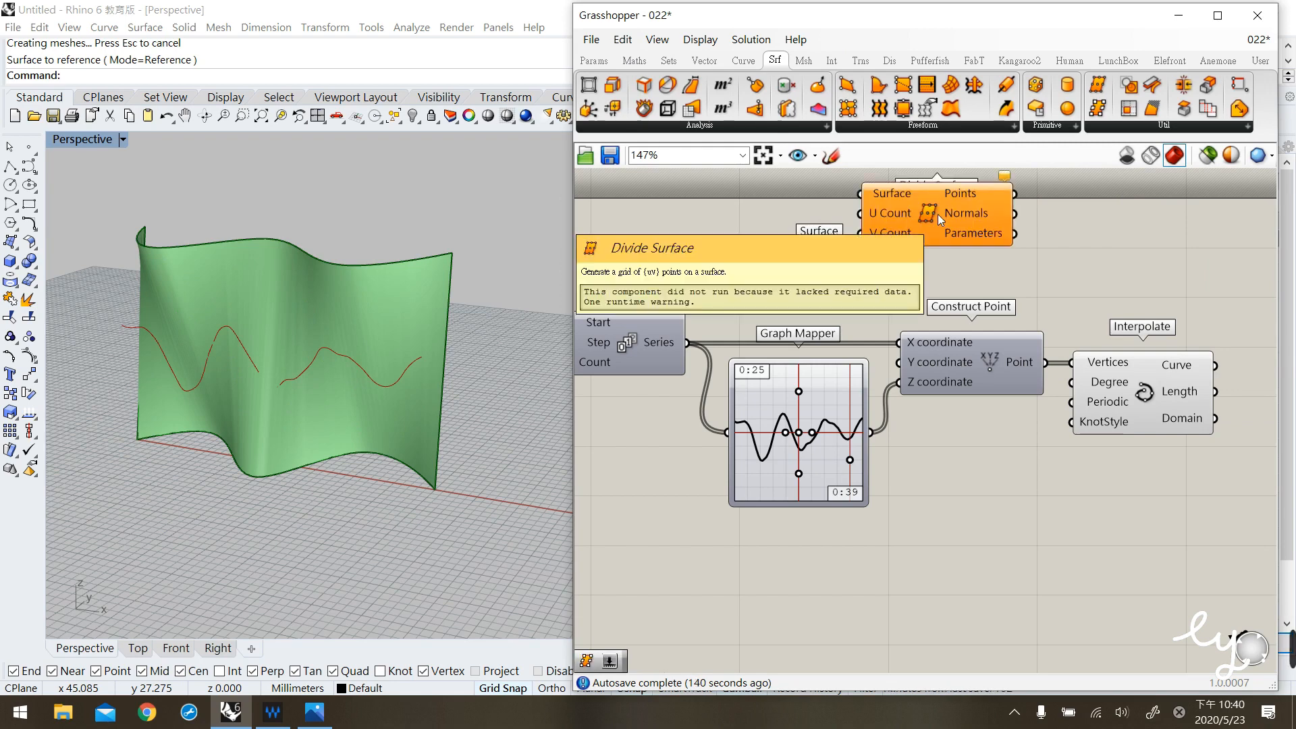
drag(1097, 108, 1038, 257)
Stack Divide Surface over Surface Frames above Construct Point, and place the Surface parameter in front of their inputs.
drag(906, 327, 897, 241)
scroll(882, 263, down, 2)
drag(885, 387, 900, 327)
drag(910, 269, 915, 232)
right_drag(861, 254, 862, 294)
drag(799, 375, 763, 310)
click(817, 356)
click(899, 246)
click(909, 371)
click(929, 277)
click(1080, 336)
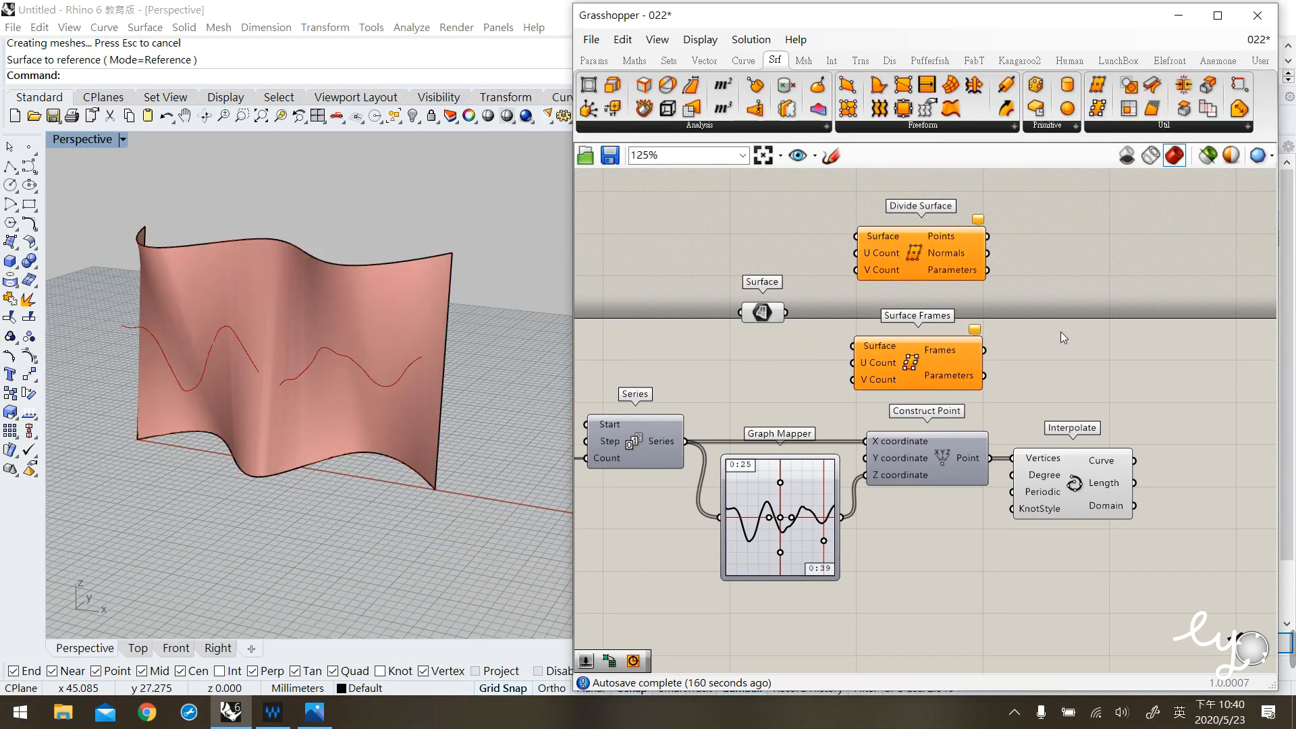
Move Divide Surface higher on the canvas and connect the Surface parameter to its Surface input.
drag(831, 209, 915, 409)
drag(1008, 403, 905, 233)
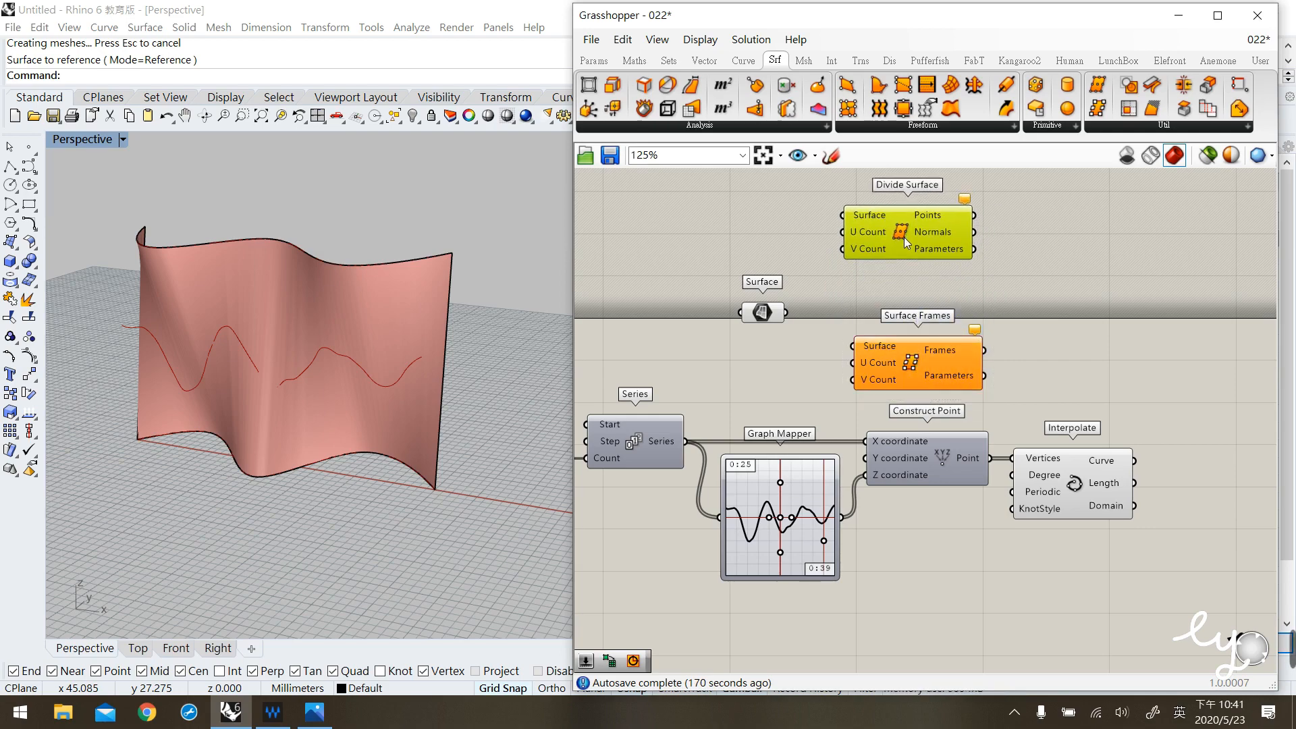
click(767, 316)
drag(768, 320, 844, 218)
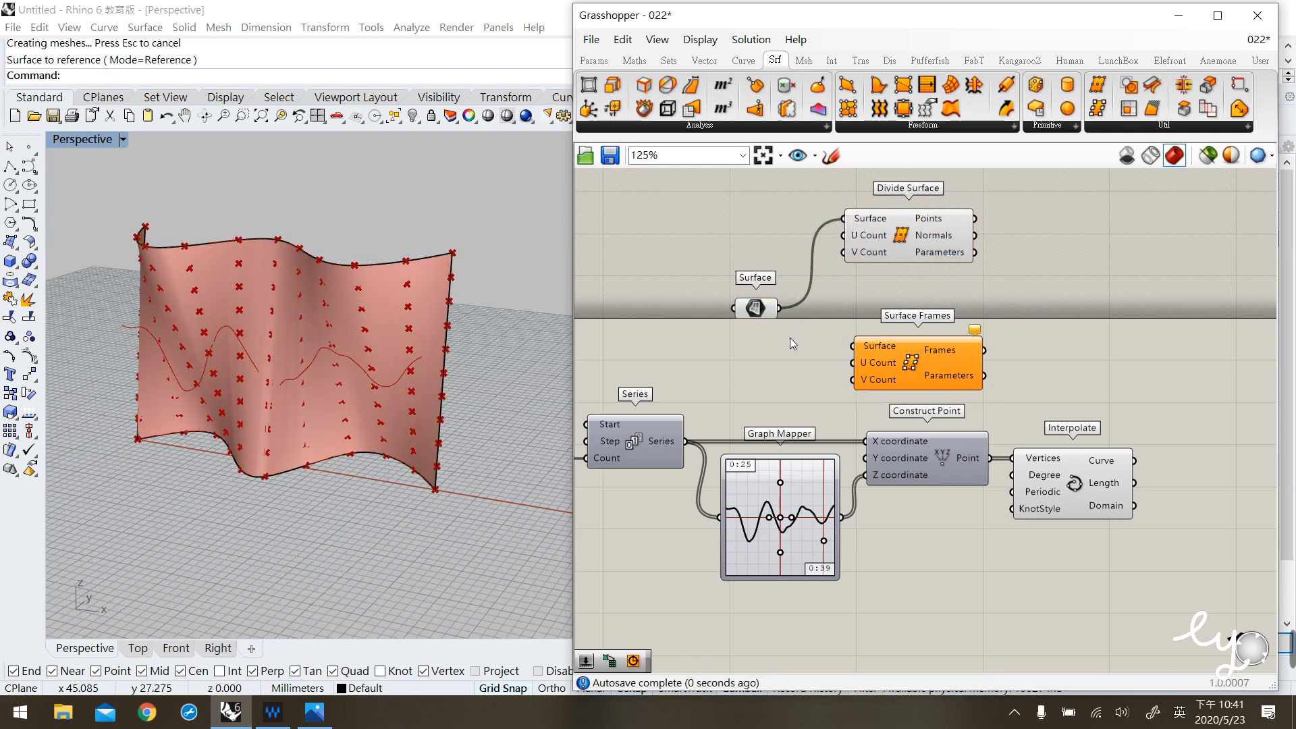
right_drag(359, 341, 438, 398)
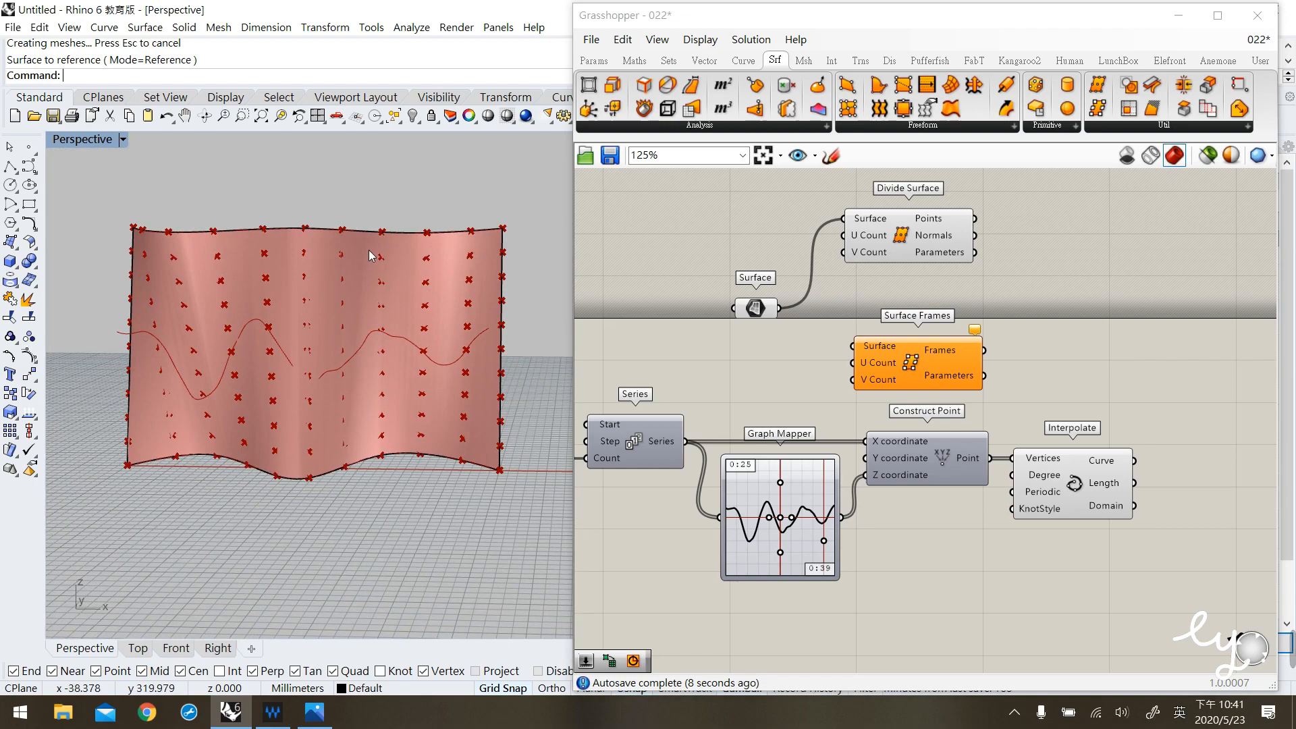
right_drag(310, 352, 312, 375)
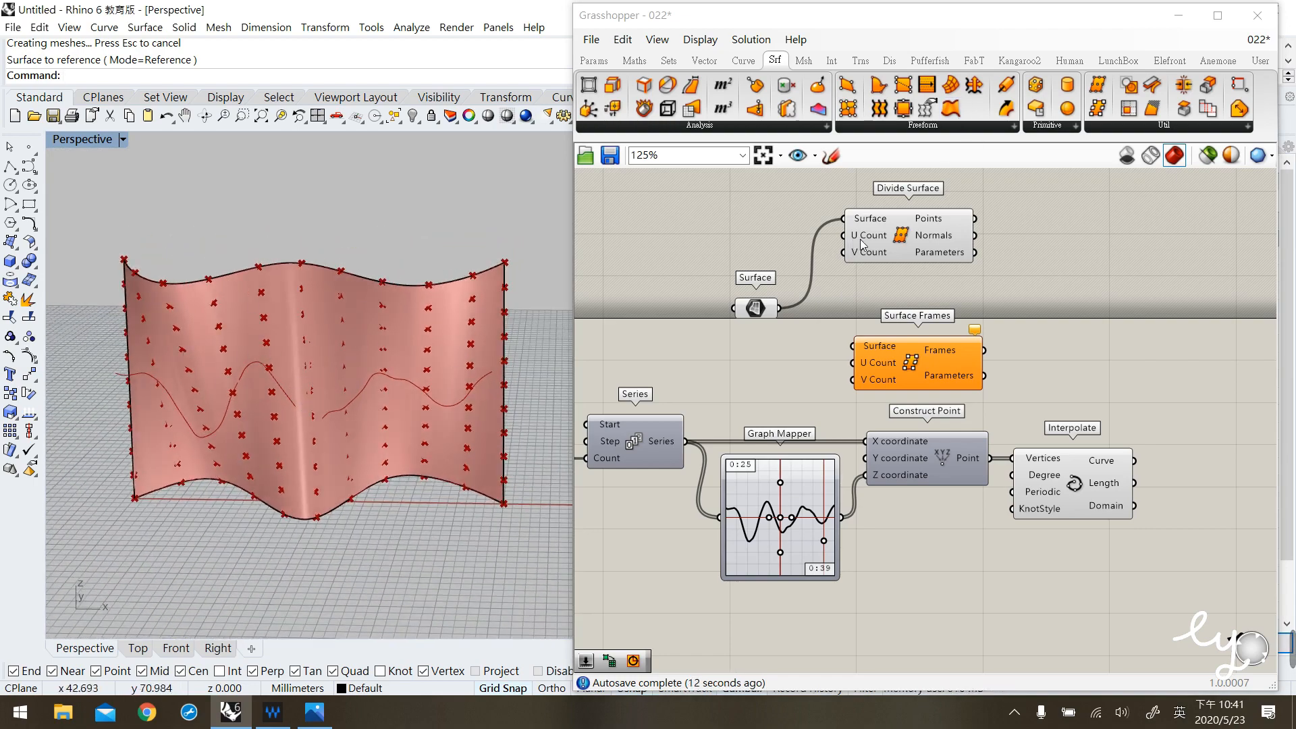
Add a number slider with an initial value of 5 and connect it to Divide Surface's U Count input.
mouse_move(862, 245)
click(896, 252)
drag(896, 248, 902, 248)
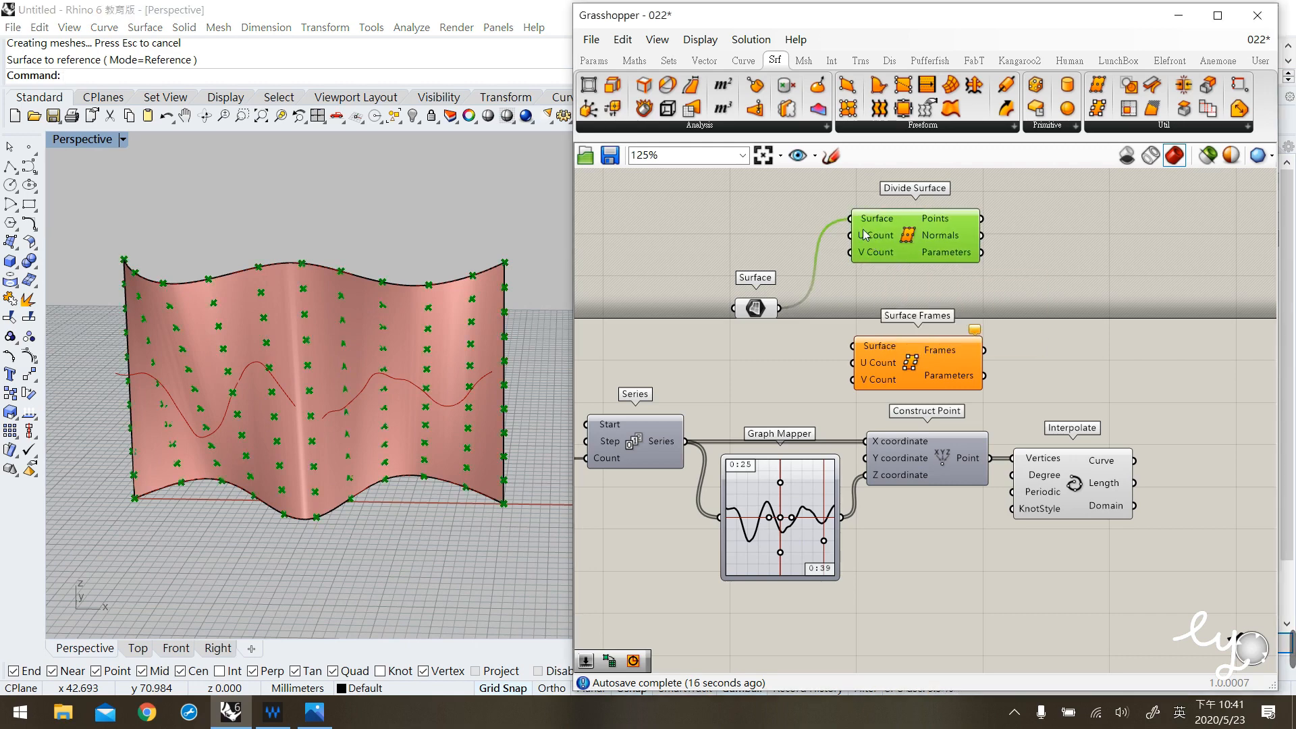
mouse_move(865, 235)
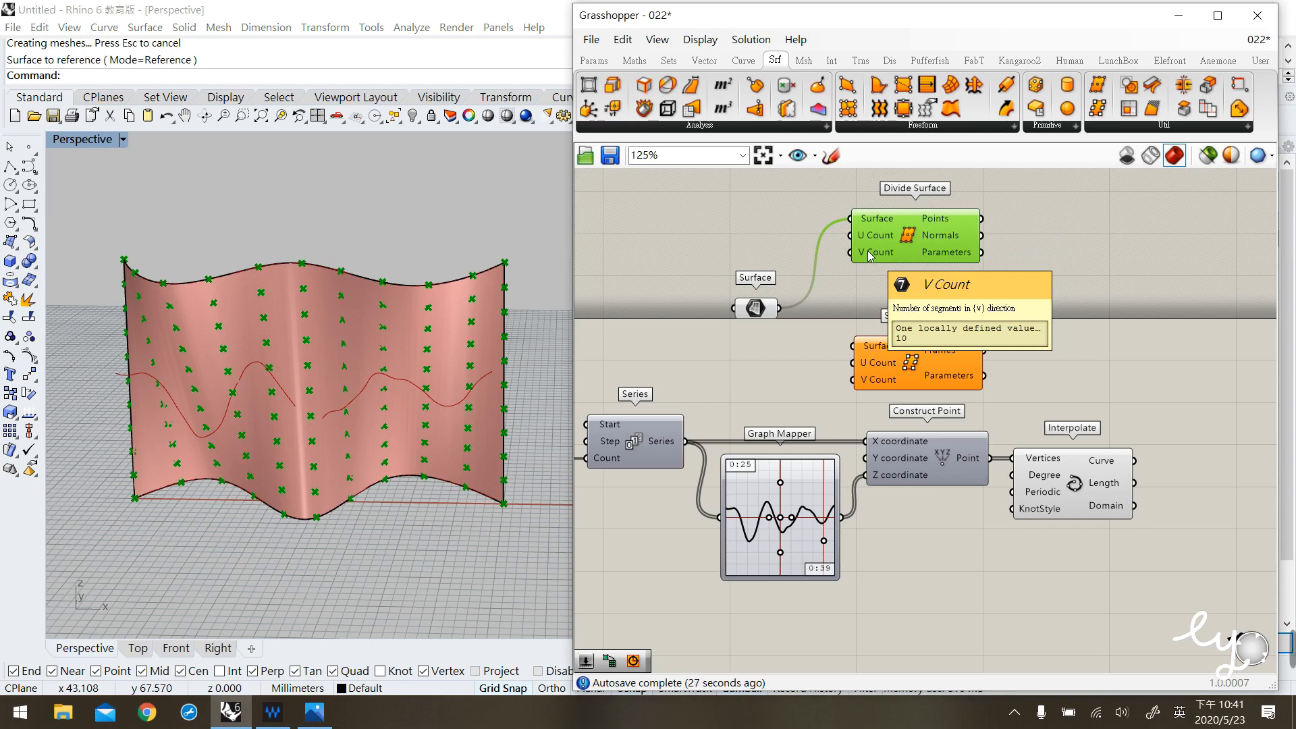
double_click(700, 237)
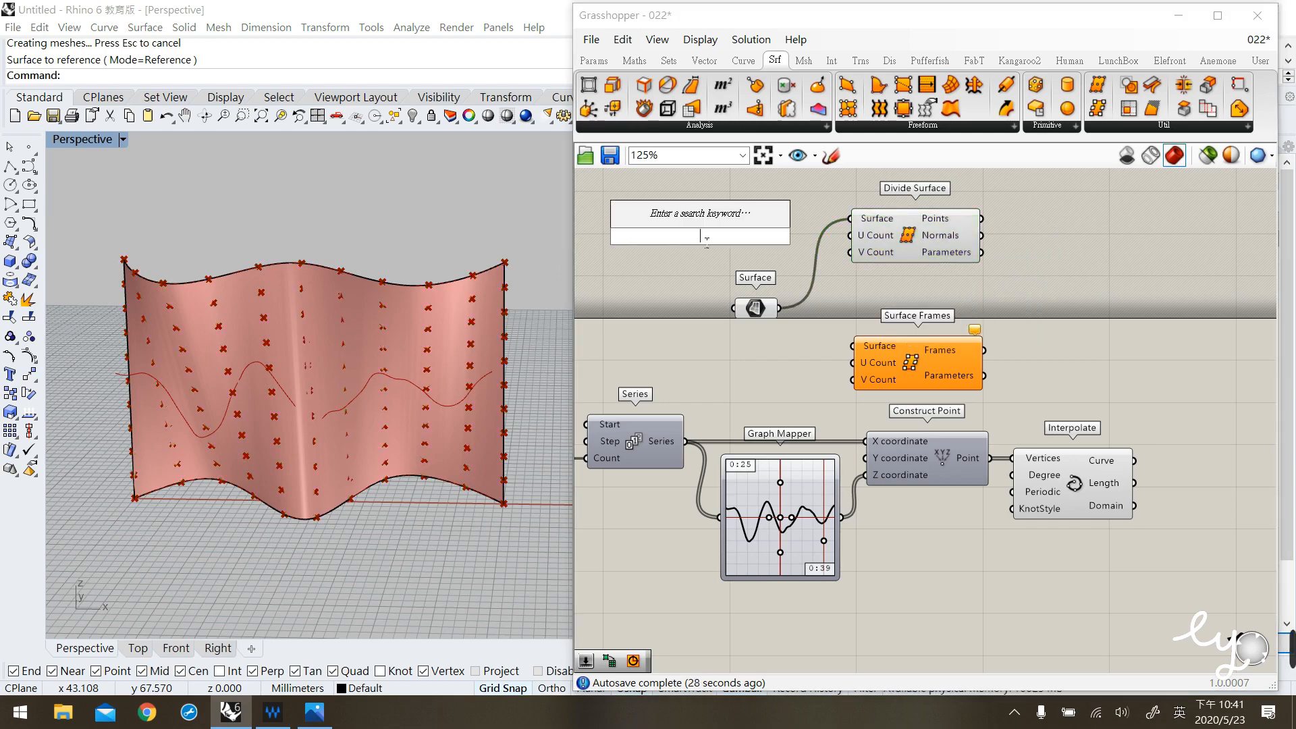
text(5)
key(Return)
drag(798, 245, 852, 236)
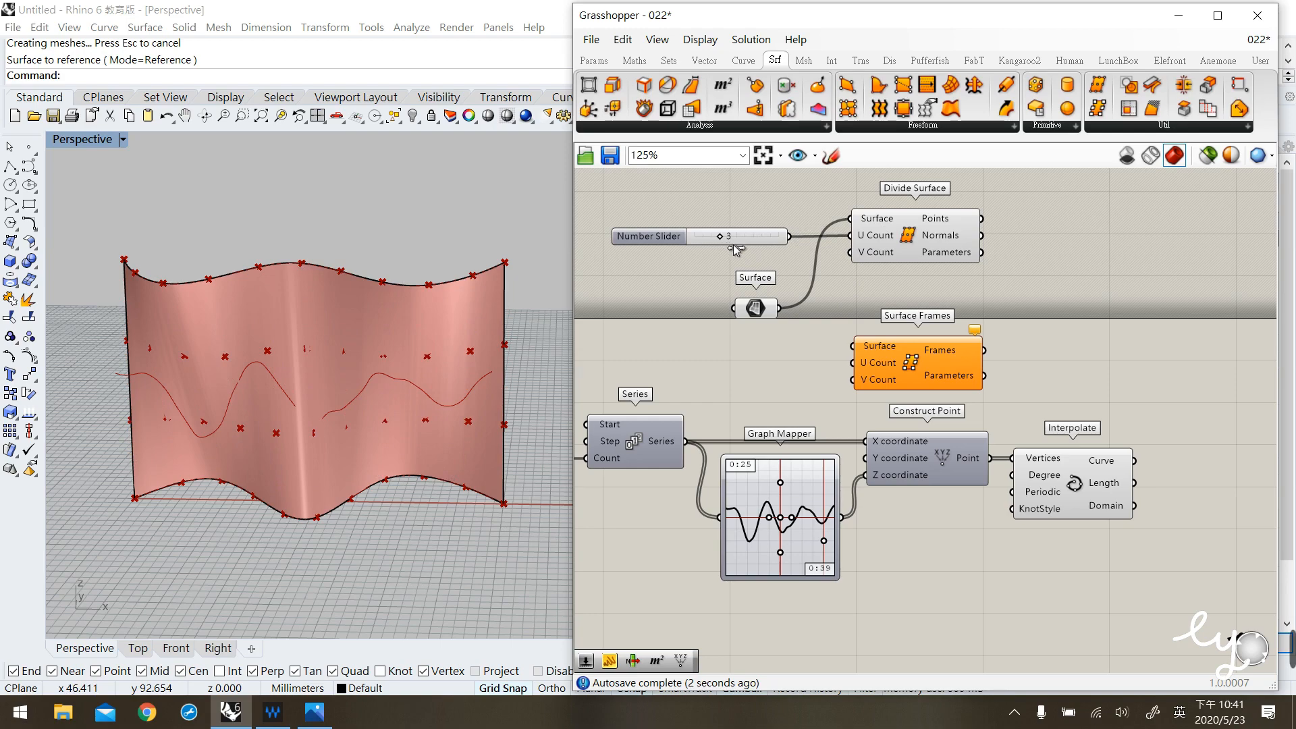
Duplicate the slider for Divide Surface's V Count input, and set U Count to 6 and V Count to 7.
drag(758, 237, 763, 203)
alt+drag(763, 208, 853, 259)
click(802, 258)
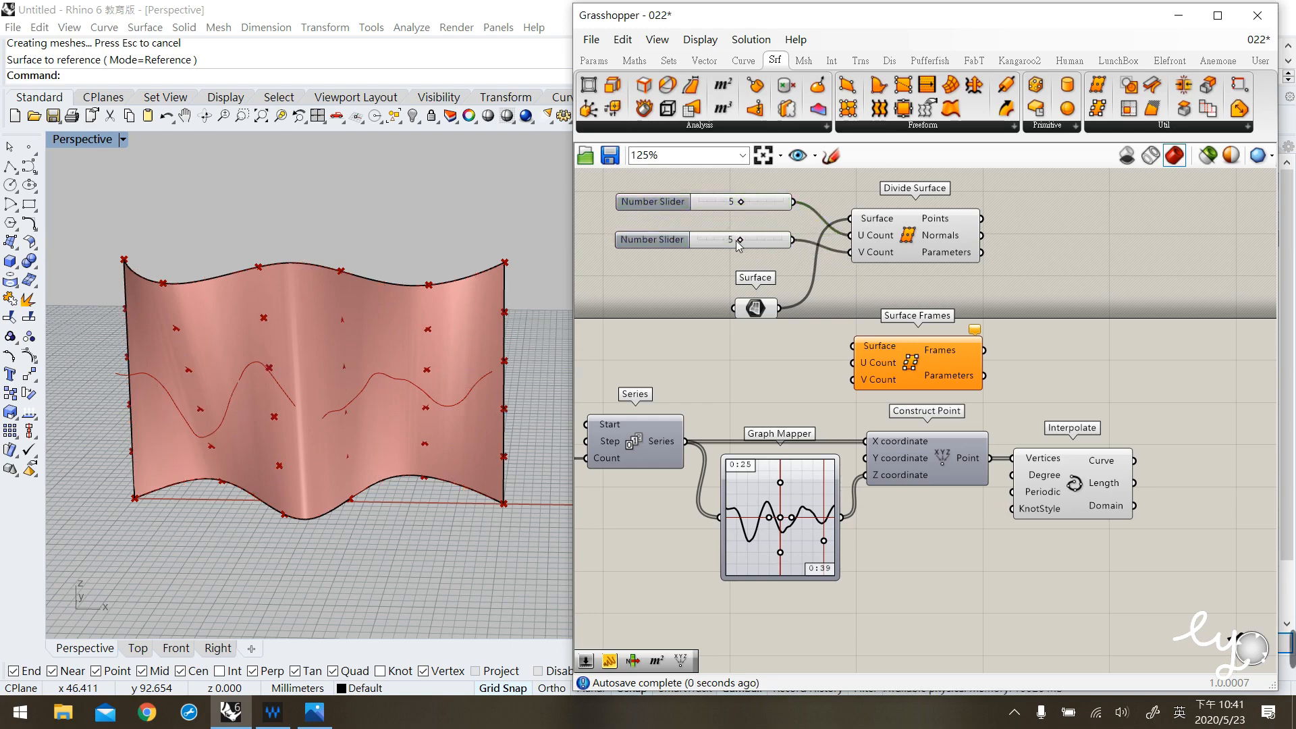
mouse_move(750, 247)
mouse_down()
mouse_move(778, 254)
mouse_move(726, 249)
mouse_move(760, 256)
mouse_up()
mouse_move(746, 205)
mouse_down()
mouse_move(766, 203)
mouse_move(751, 203)
mouse_up()
click(874, 242)
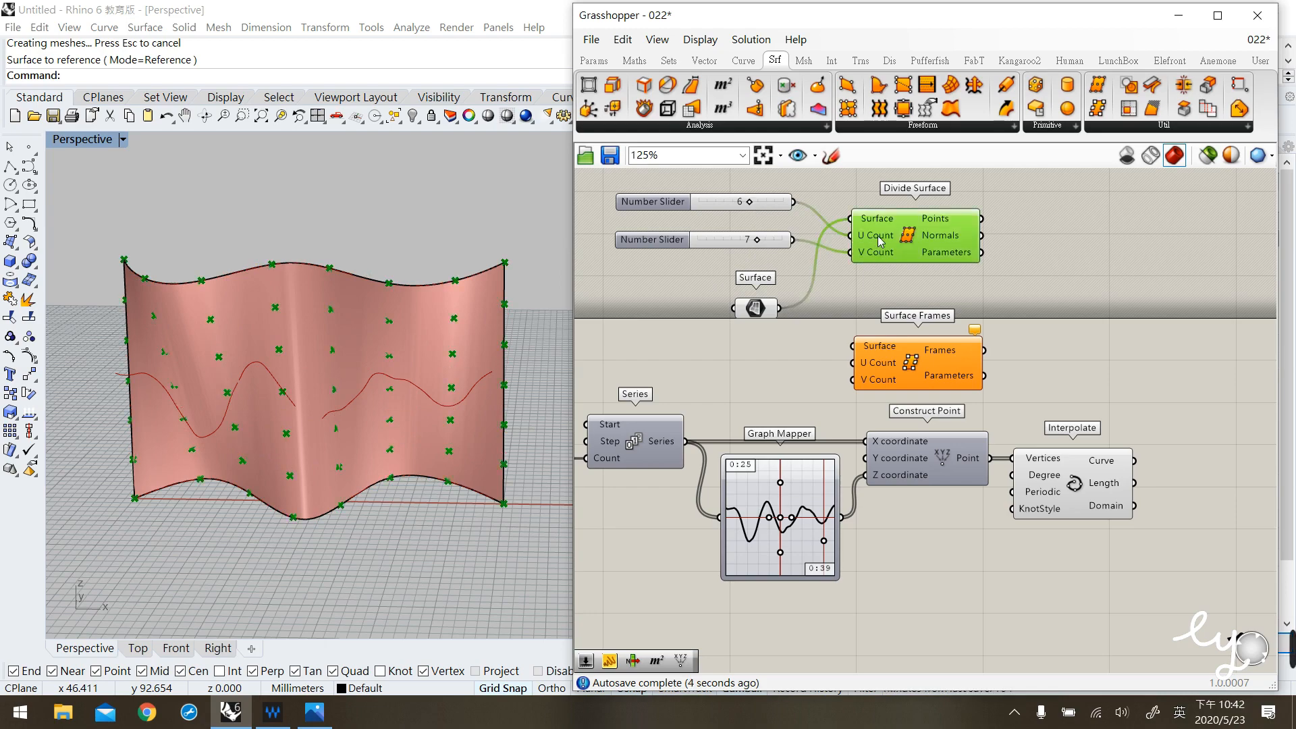
Minimize Grasshopper and examine the division points and isocurves on the selected lofted surface, then restore Grasshopper and deselect the surface.
click(1179, 15)
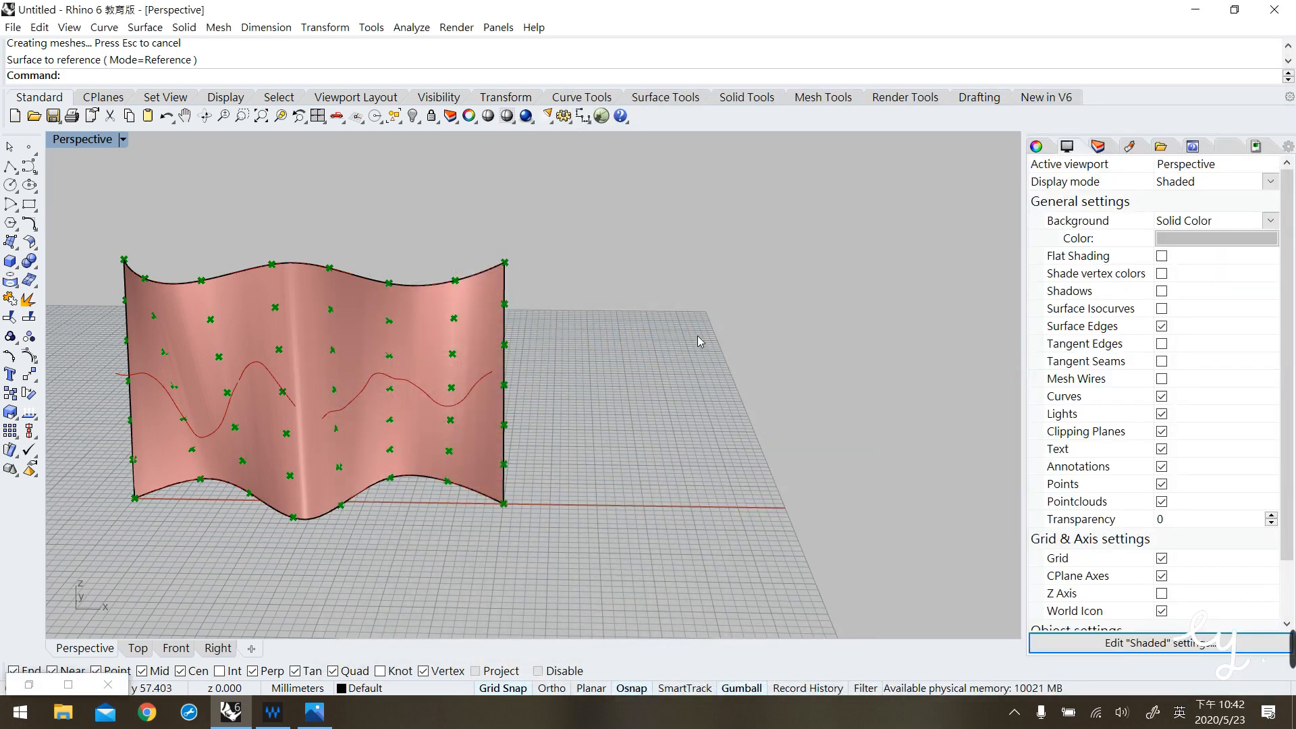
drag(1022, 184, 992, 186)
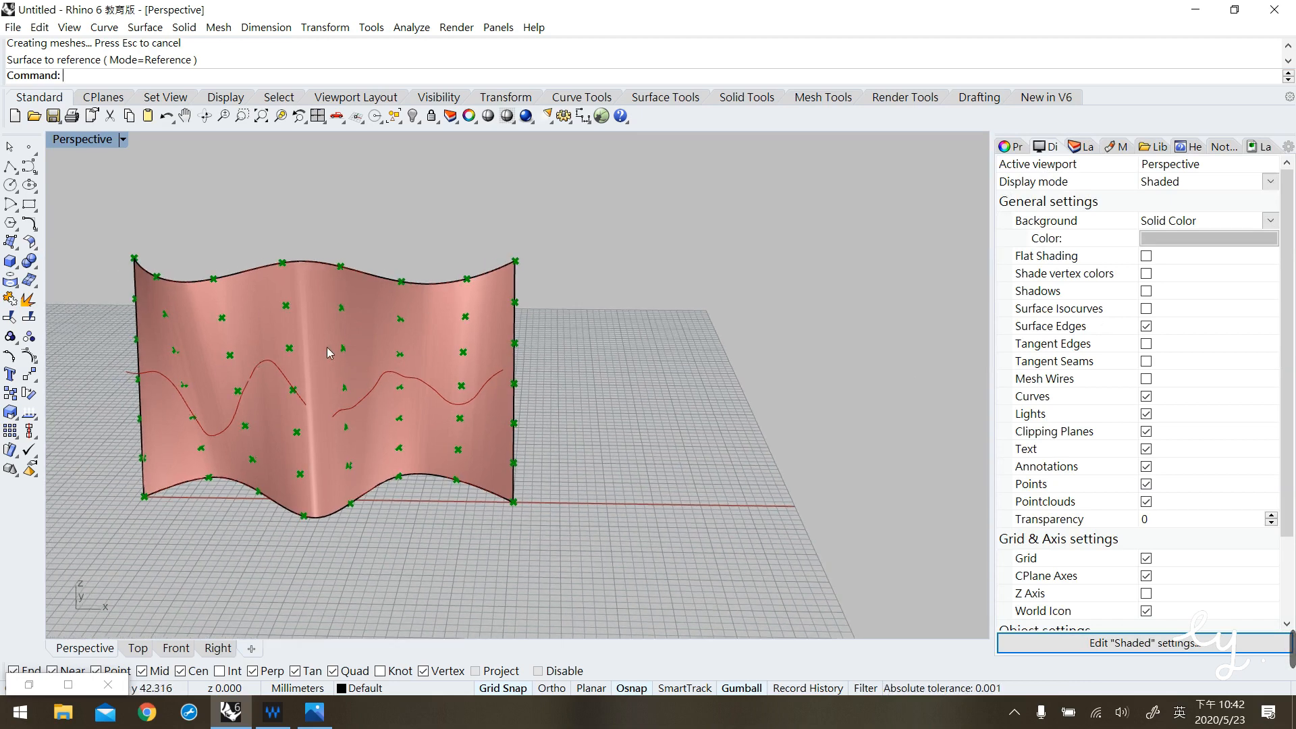
click(319, 319)
right_drag(274, 401, 247, 308)
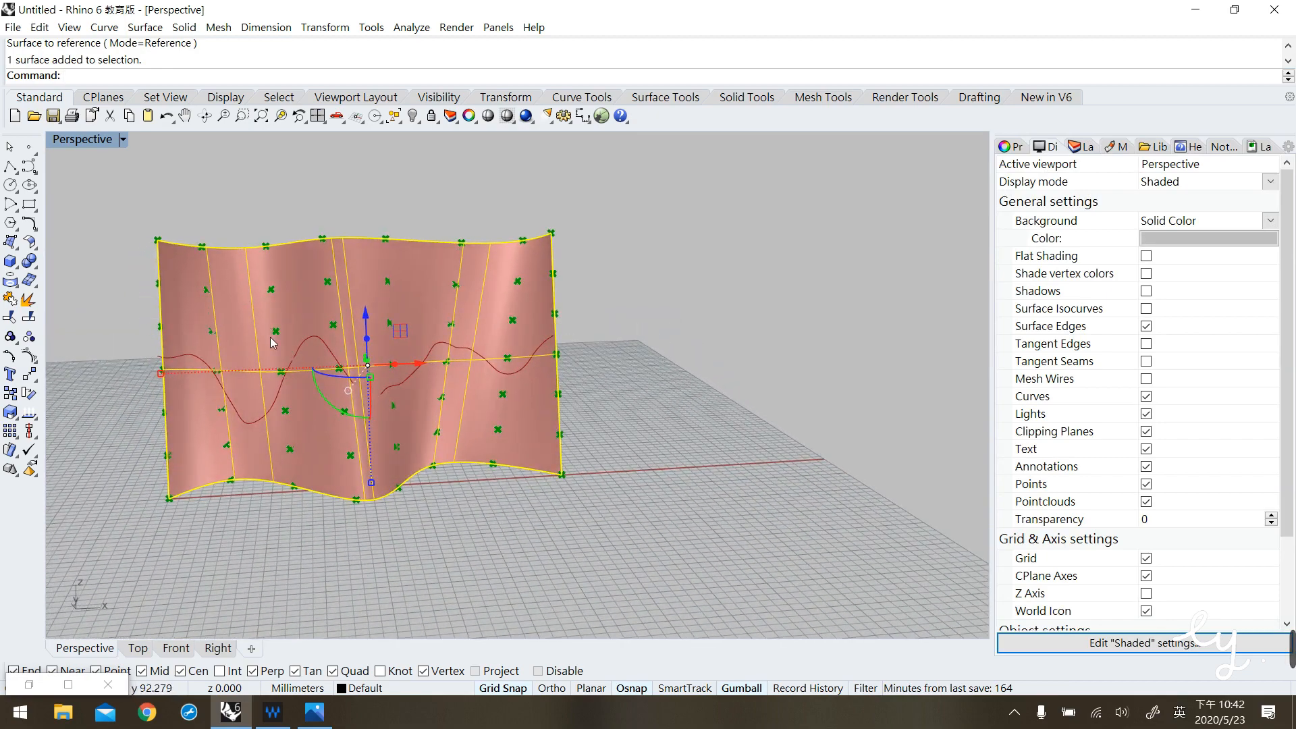
right_drag(567, 347, 450, 269)
click(633, 379)
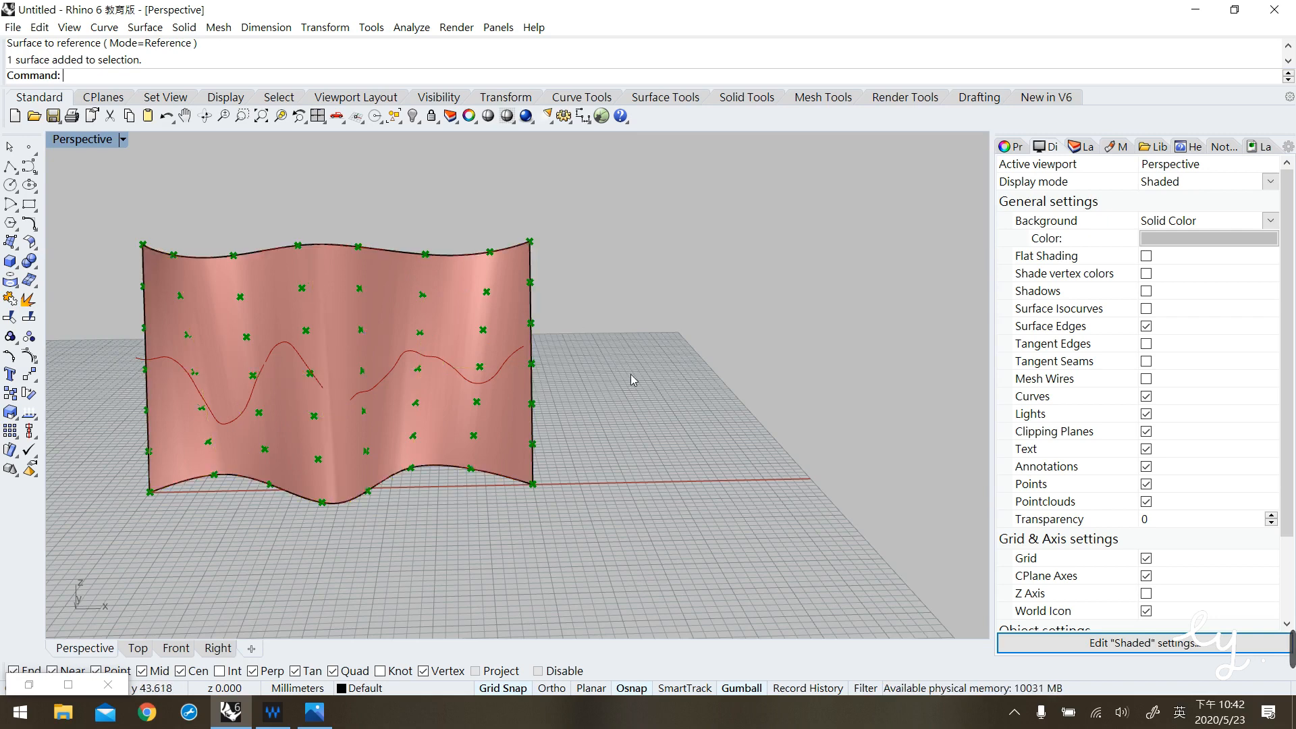
click(479, 402)
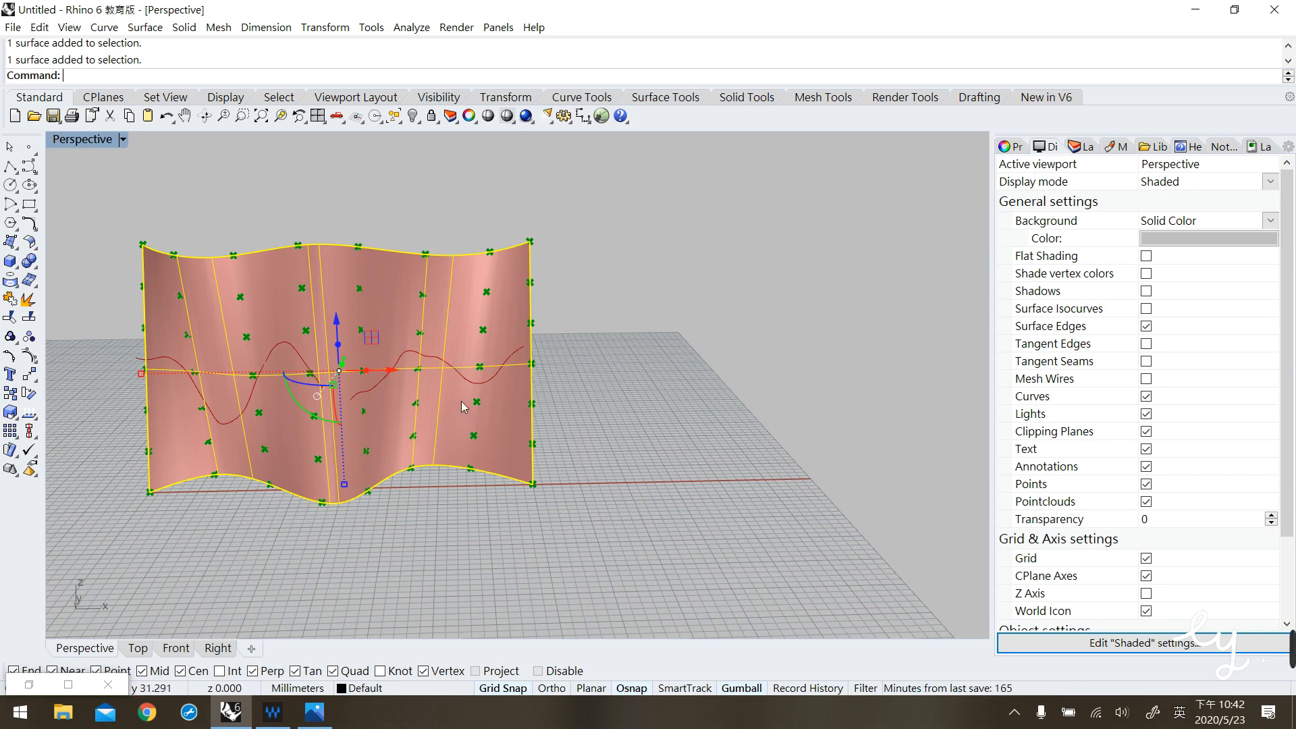
right_drag(541, 423, 391, 414)
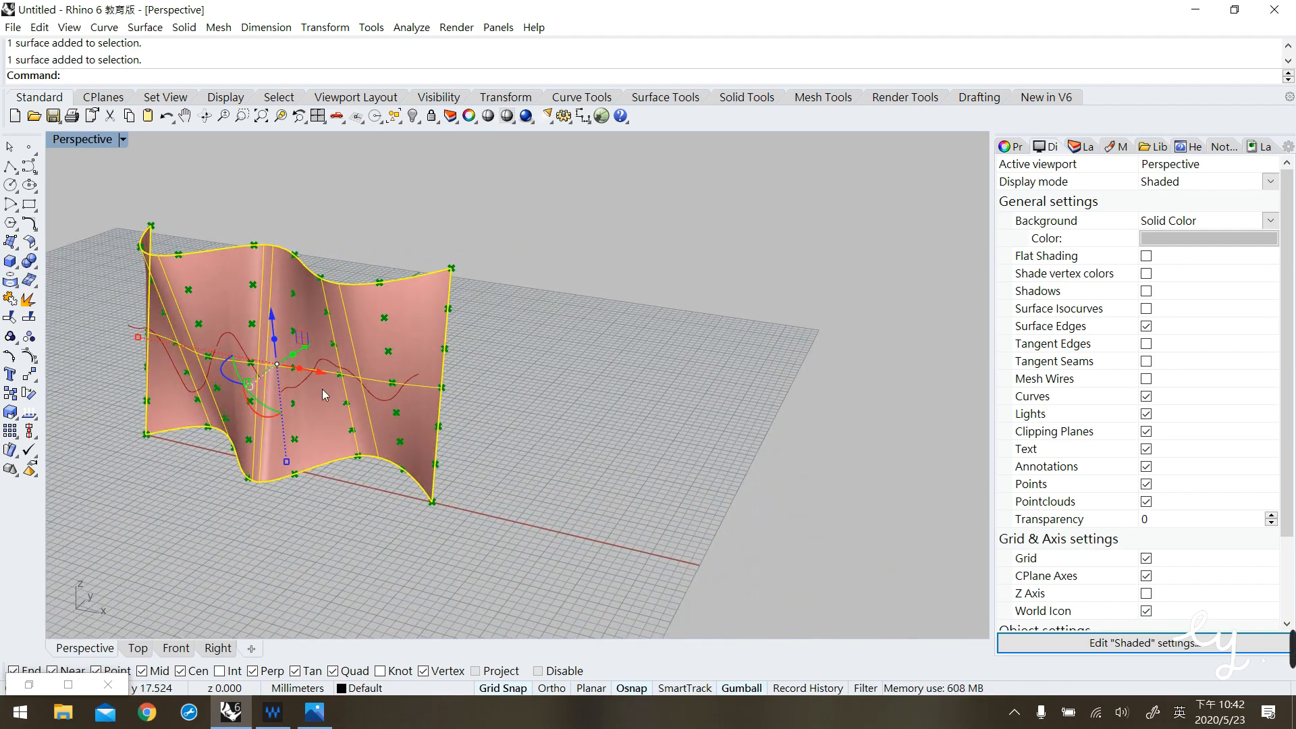
click(42, 687)
click(713, 338)
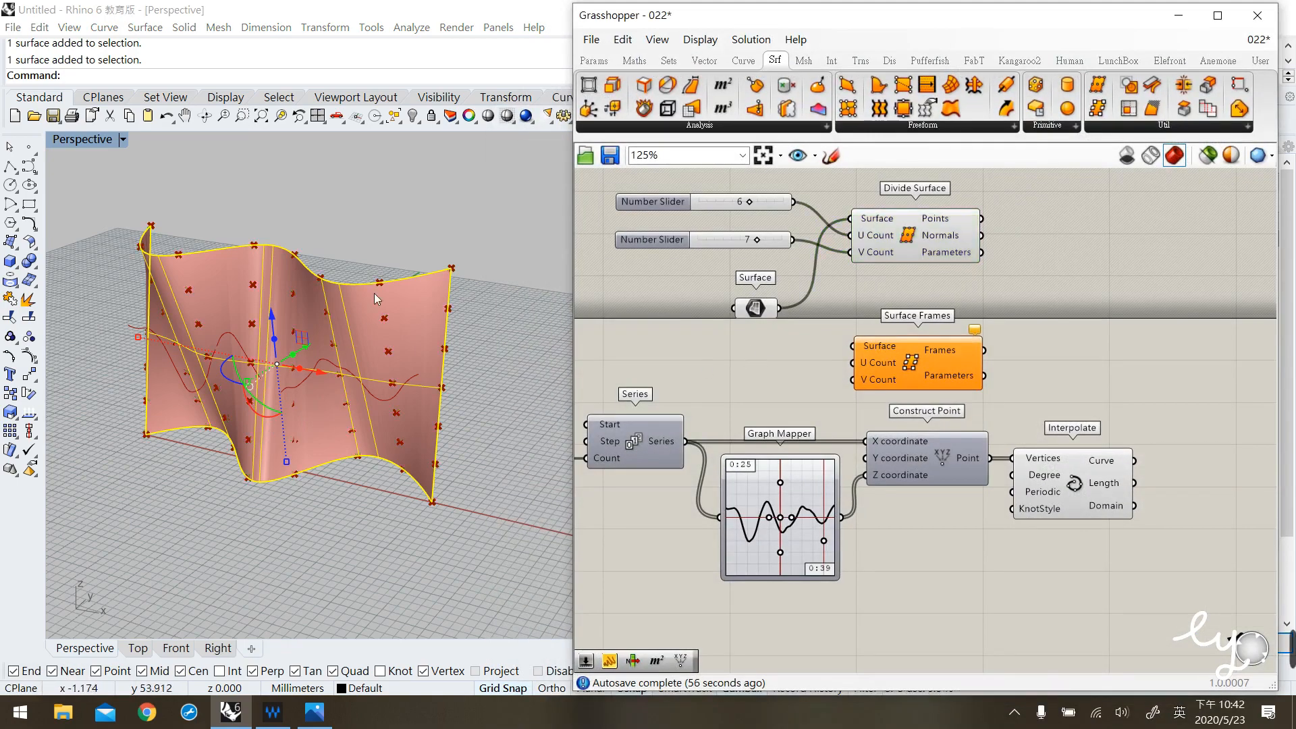
click(462, 269)
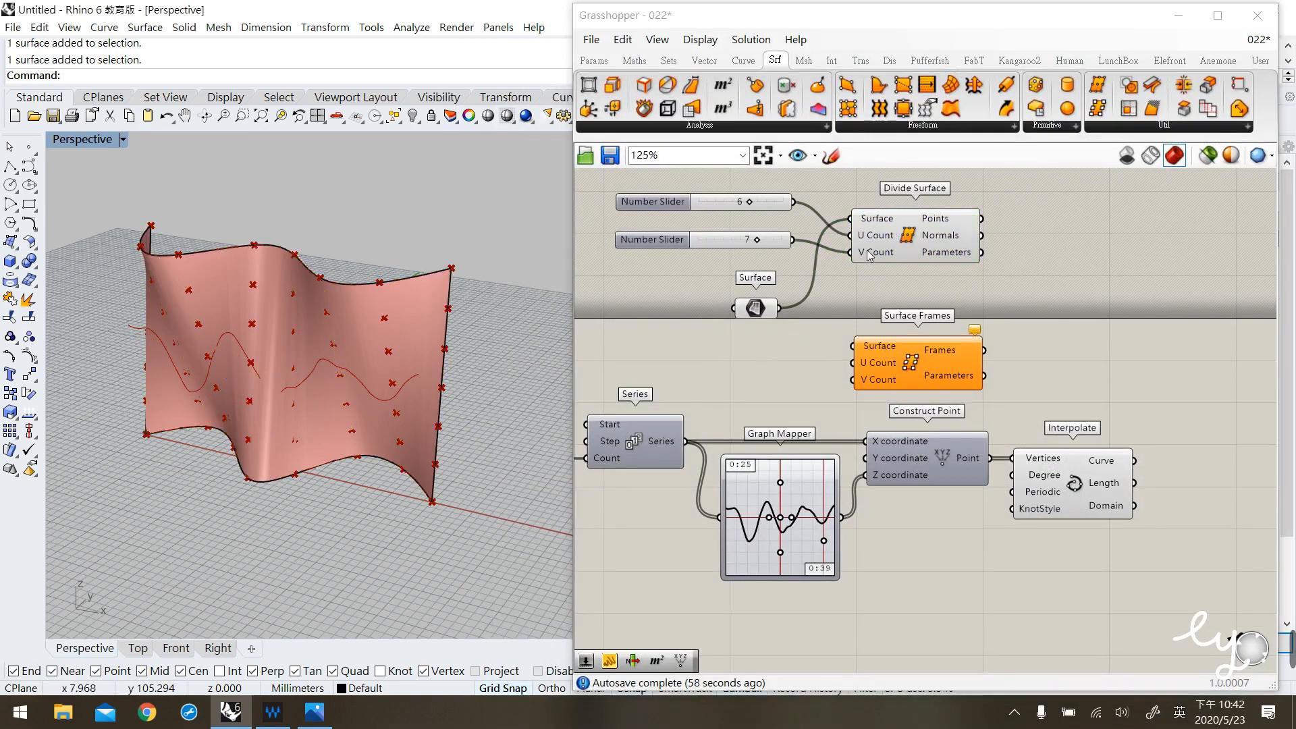
click(826, 337)
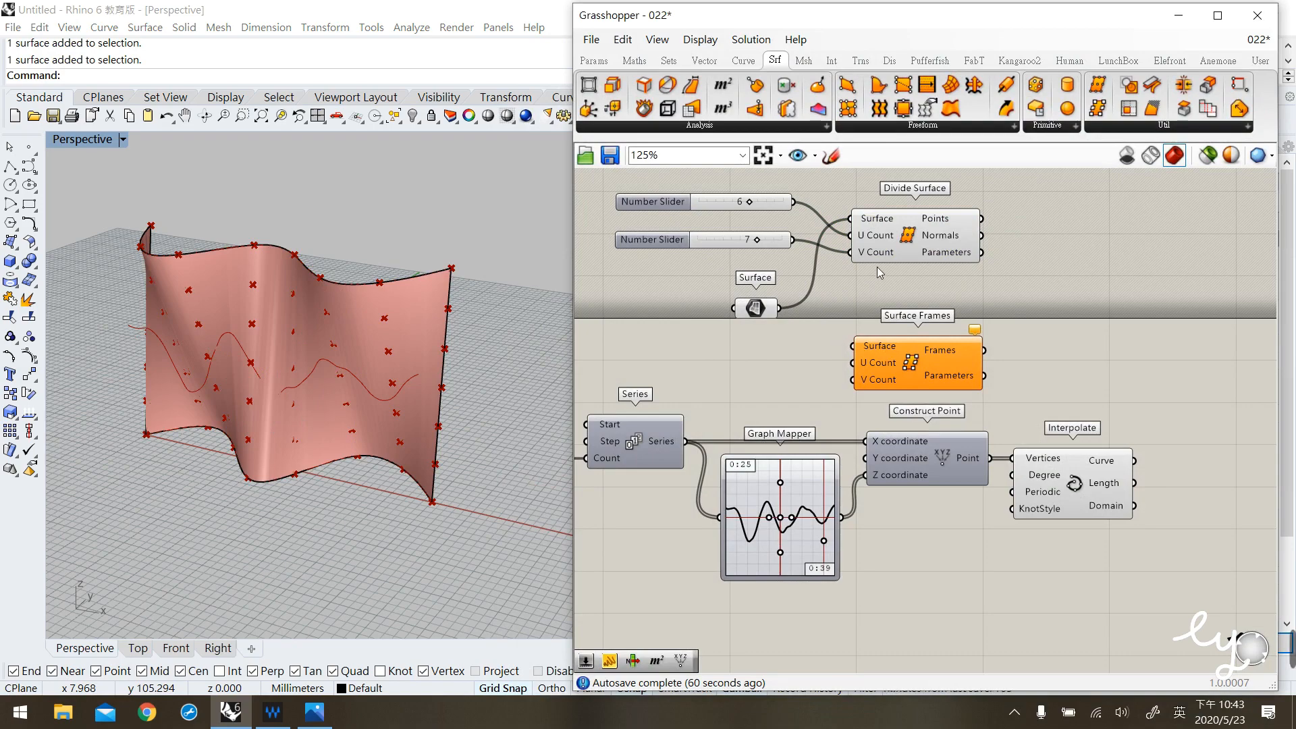
Set the U Count slider to 7 and the V Count slider to 6, and shift the Surface parameter slightly.
drag(758, 206, 776, 260)
key(ctrl+z)
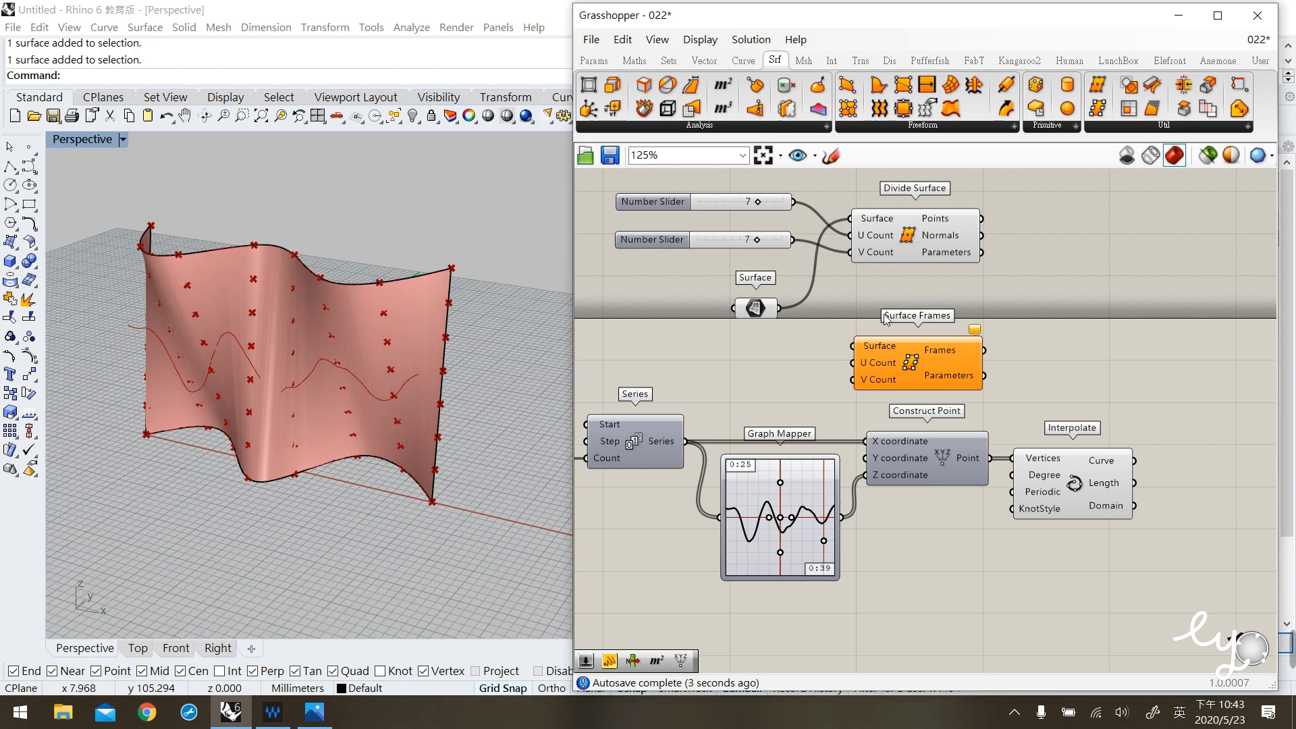
mouse_move(909, 244)
mouse_down()
mouse_move(898, 253)
mouse_move(916, 262)
mouse_move(913, 248)
mouse_up()
drag(759, 207, 749, 240)
drag(755, 308, 735, 318)
click(937, 238)
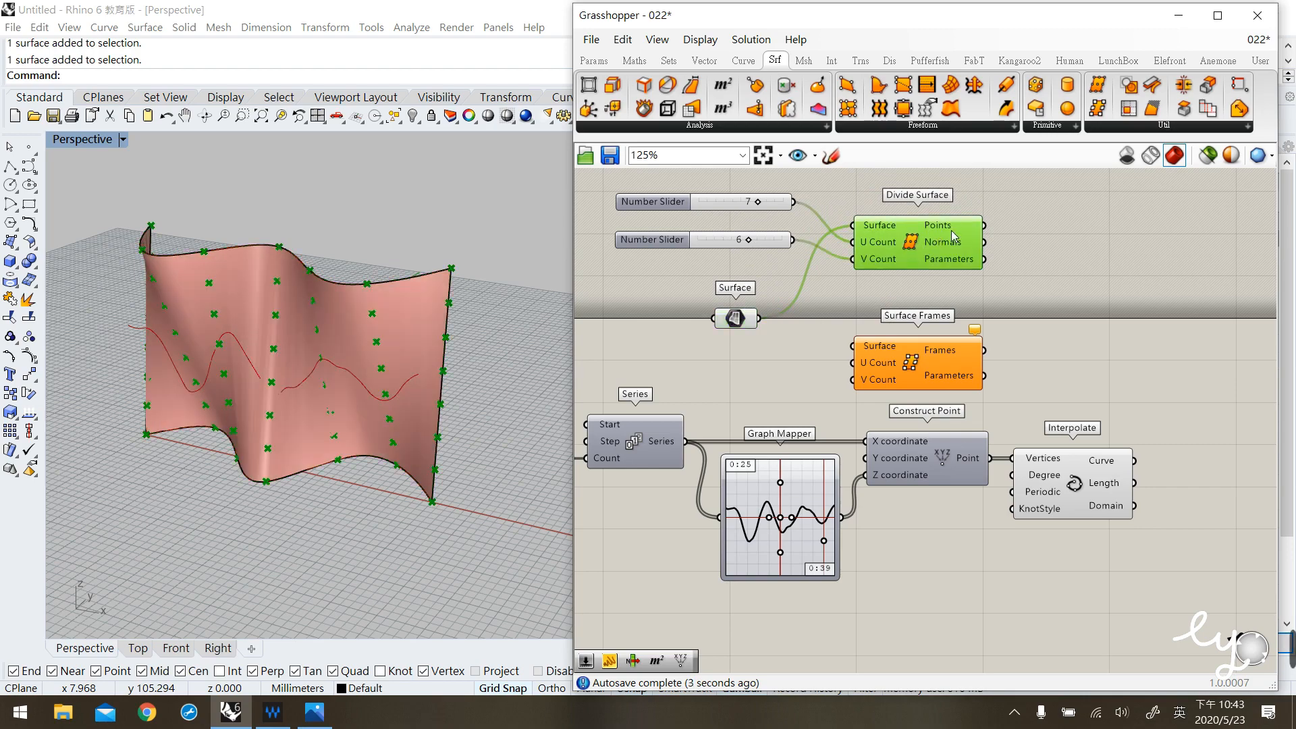
Sketch a markup box around Divide Surface's Normals output, and discard the sketch.
click(832, 155)
mouse_move(929, 249)
mouse_down()
mouse_move(980, 251)
mouse_move(925, 238)
mouse_up()
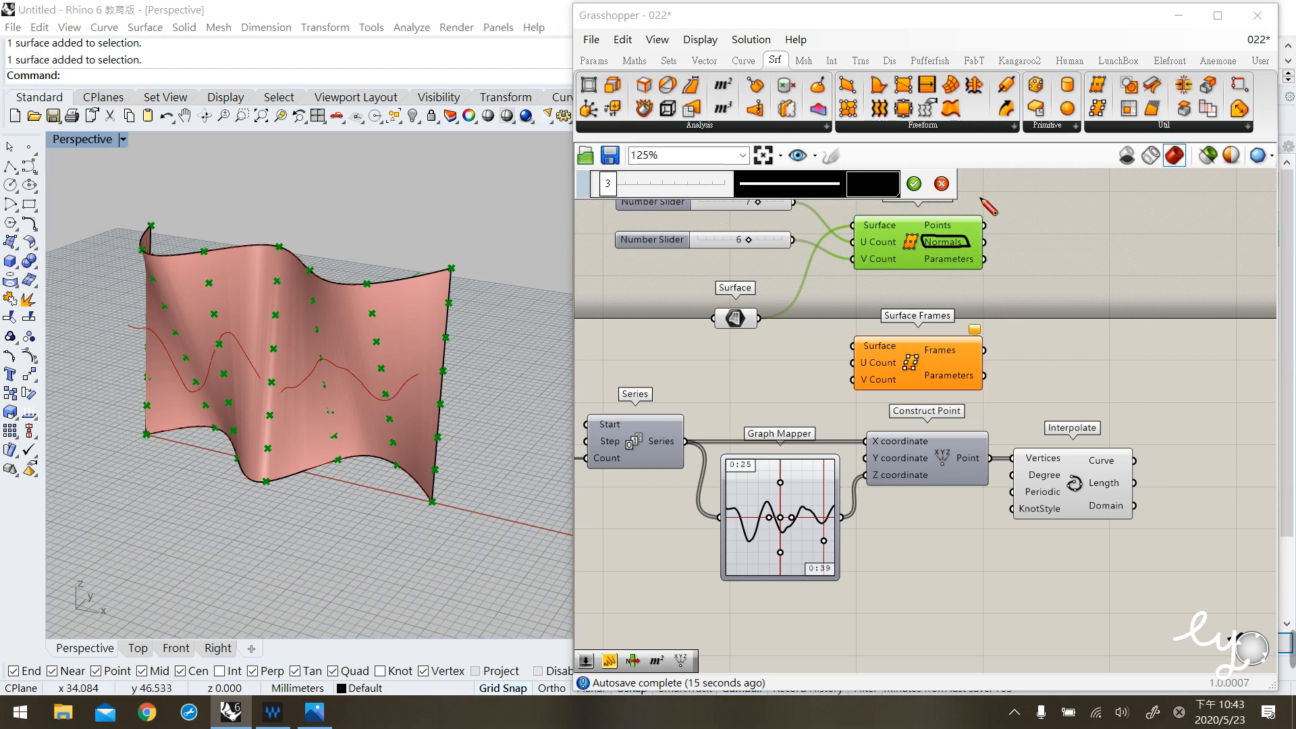
click(941, 183)
Move Surface Frames closer to Divide Surface, turn off Divide Surface's preview, and connect the Surface parameter to Surface Frames.
click(849, 320)
drag(900, 356, 901, 346)
click(797, 380)
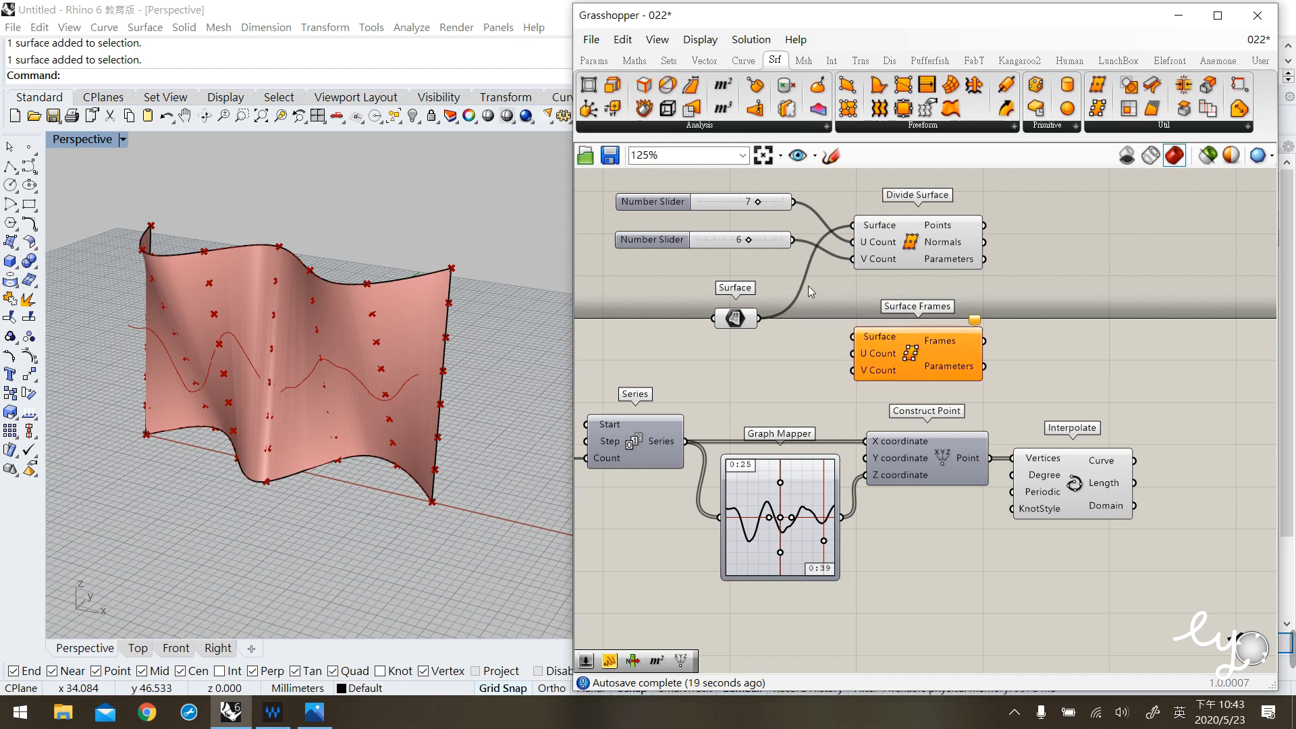
click(882, 243)
middle_click(886, 247)
drag(759, 318, 884, 340)
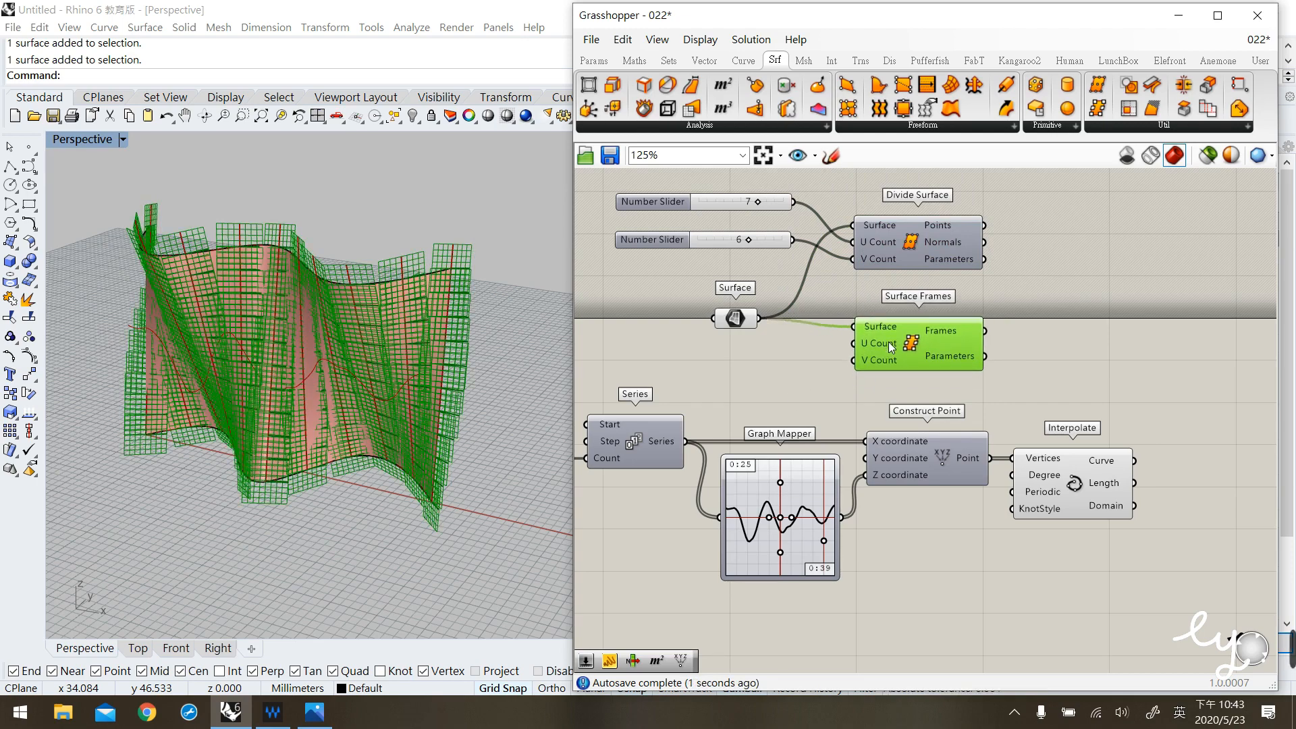
click(898, 387)
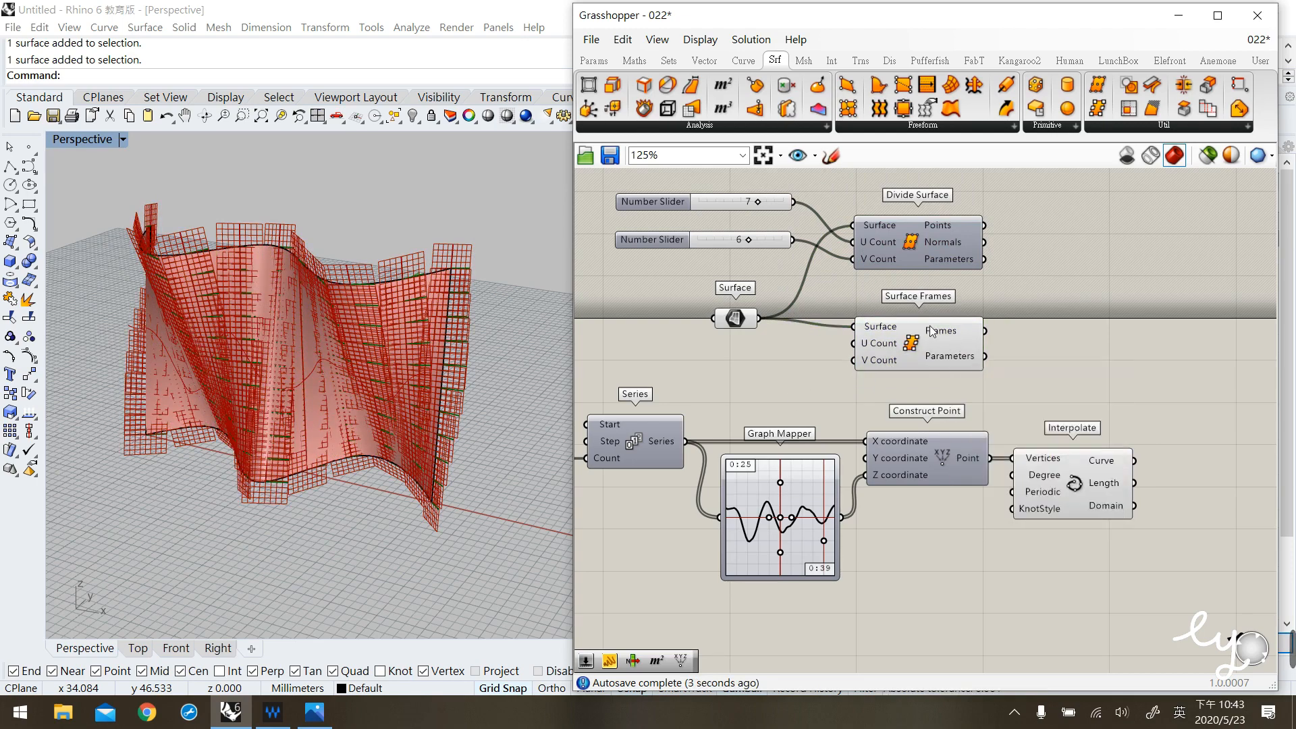
Turn Divide Surface's preview back on, and connect the two sliders to Surface Frames' U Count and V Count inputs.
middle_click(913, 258)
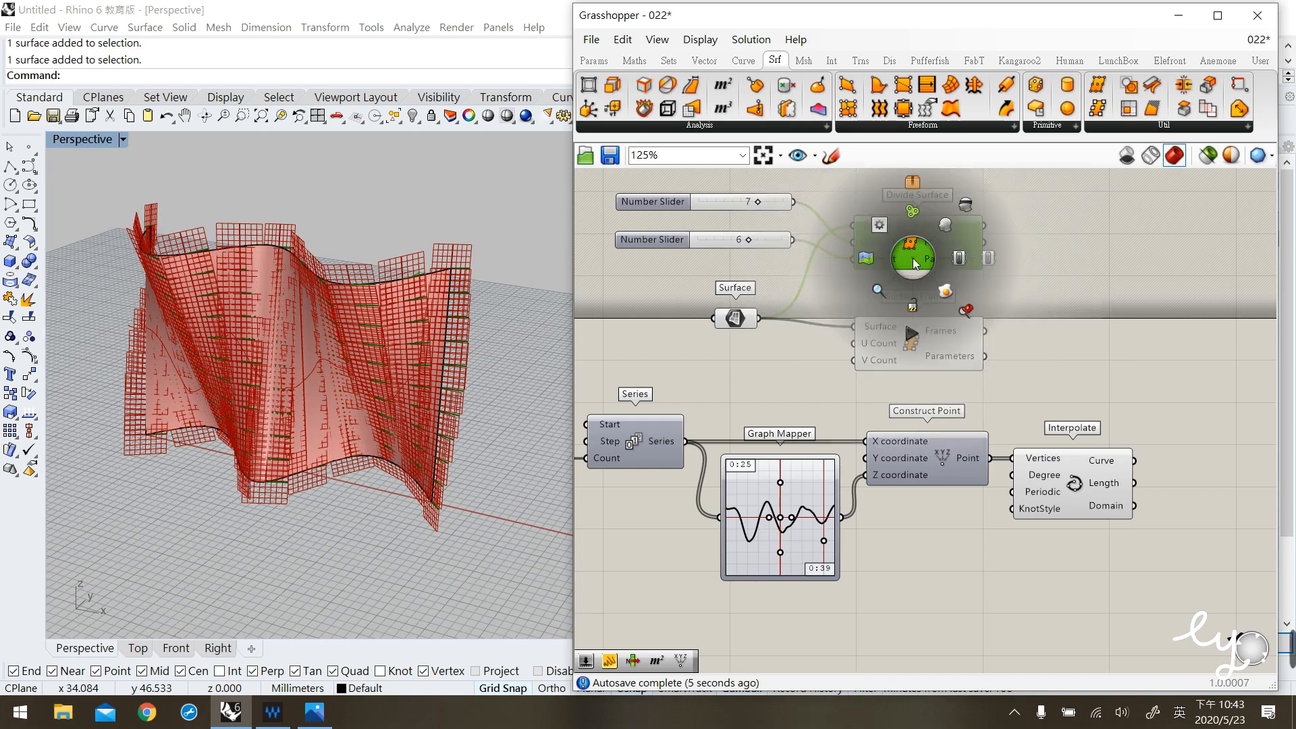
click(944, 228)
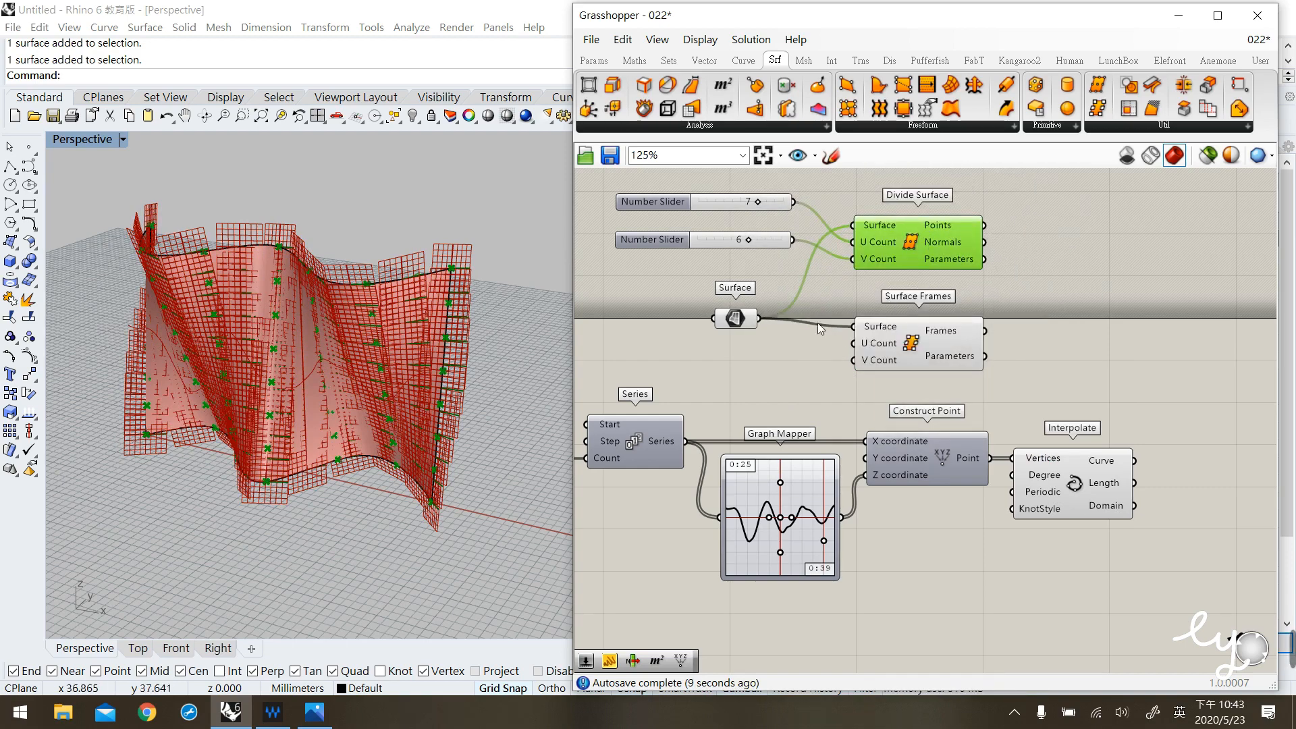
right_drag(803, 255, 828, 264)
drag(824, 216, 878, 353)
drag(818, 249, 879, 370)
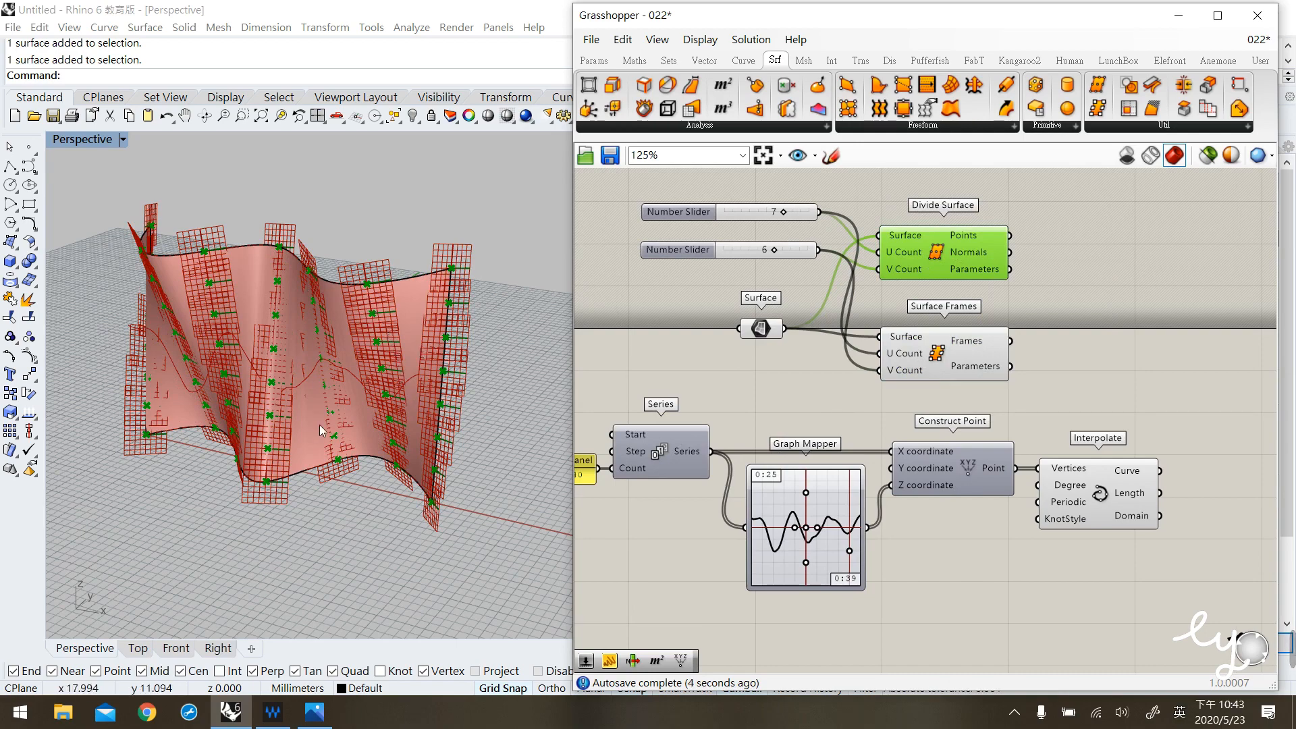
Set the U Count slider to 6 and the V Count slider to 8.
right_drag(205, 406, 295, 403)
drag(783, 212, 792, 259)
mouse_move(965, 251)
mouse_down()
mouse_move(981, 244)
mouse_move(972, 256)
mouse_move(988, 259)
mouse_up()
Sketch markup under Divide Surface's Points and Normals outputs and around Surface Frames' Frames output, and discard it.
click(831, 155)
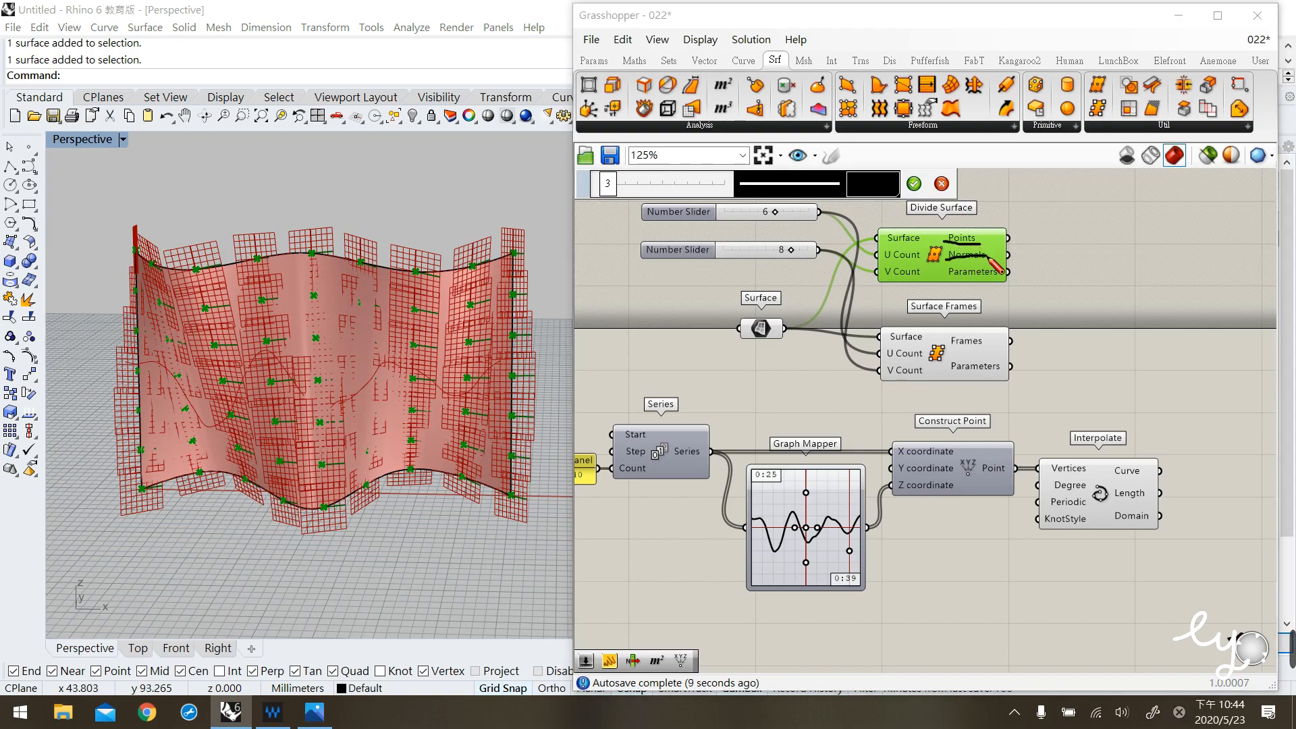
mouse_move(991, 351)
mouse_down()
mouse_move(945, 341)
mouse_move(993, 330)
mouse_move(990, 352)
mouse_up()
click(939, 189)
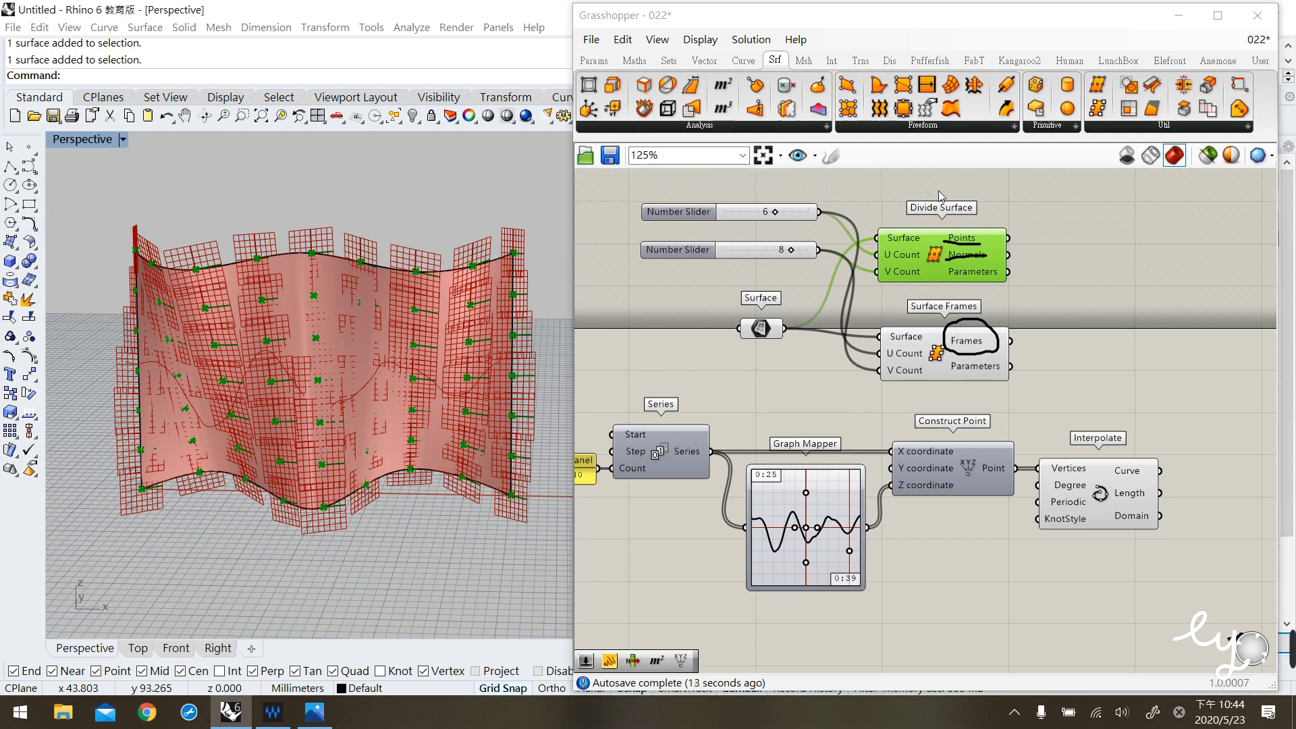
Delete Divide Surface, and arrange the Surface parameter and both sliders directly in front of Surface Frames' inputs.
click(1059, 262)
mouse_move(953, 353)
mouse_down()
mouse_move(967, 376)
mouse_move(950, 355)
mouse_move(952, 366)
mouse_up()
drag(1052, 270, 893, 215)
key(Delete)
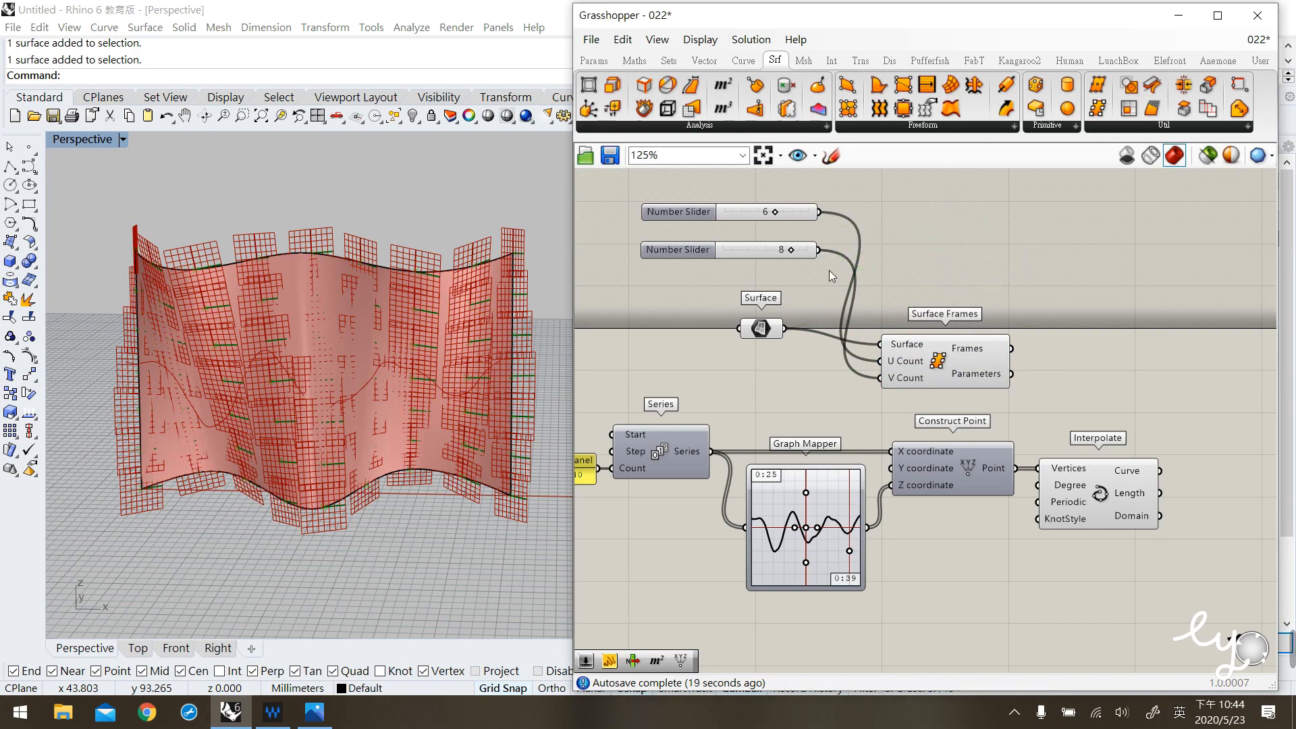
drag(777, 237, 817, 330)
click(828, 377)
click(809, 282)
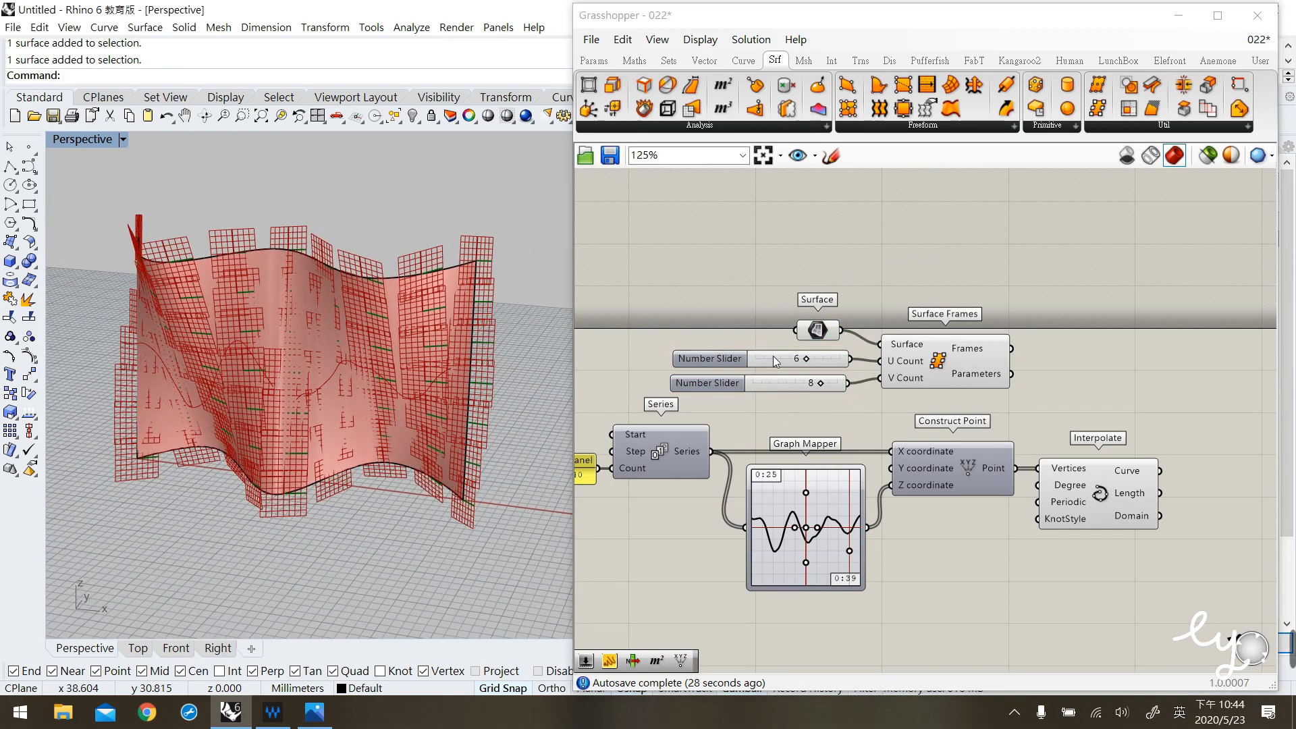
drag(944, 366, 953, 355)
click(858, 370)
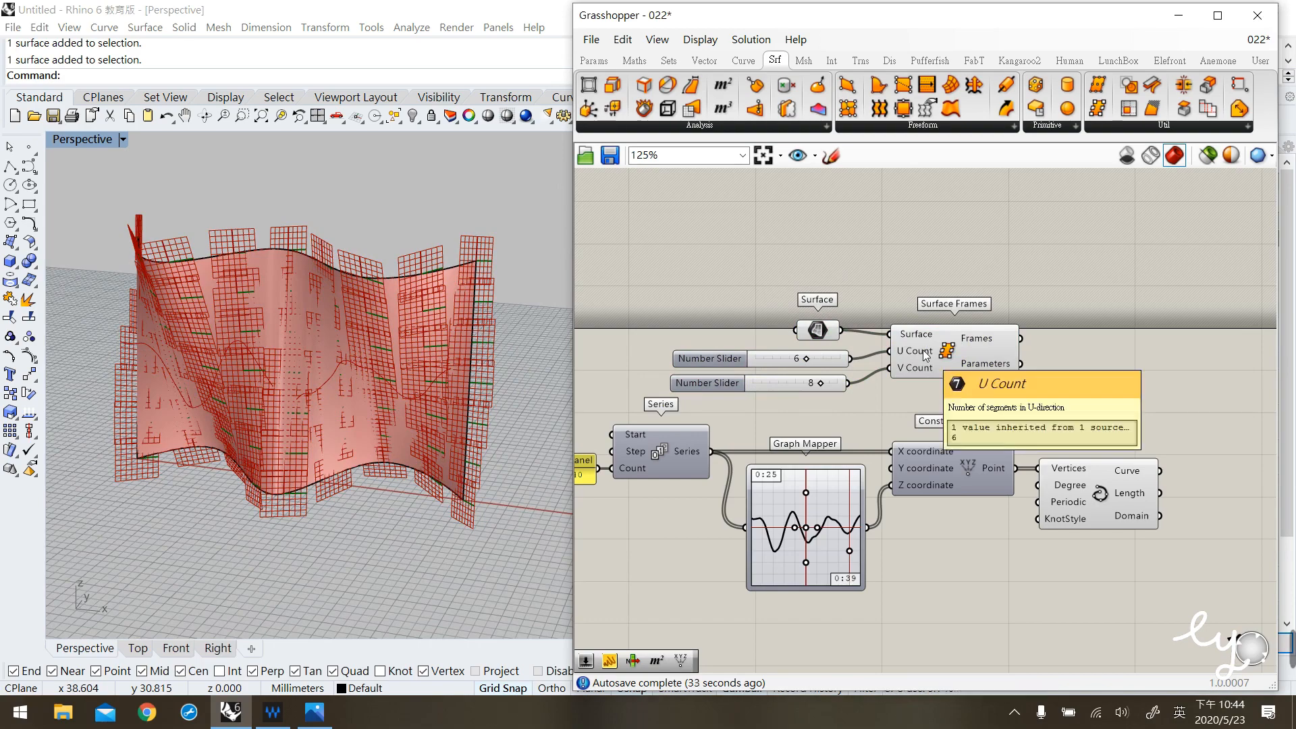
Add a number slider with value 15 and connect it to Surface Frames' V Count input in place of the existing slider.
double_click(744, 314)
text(1)
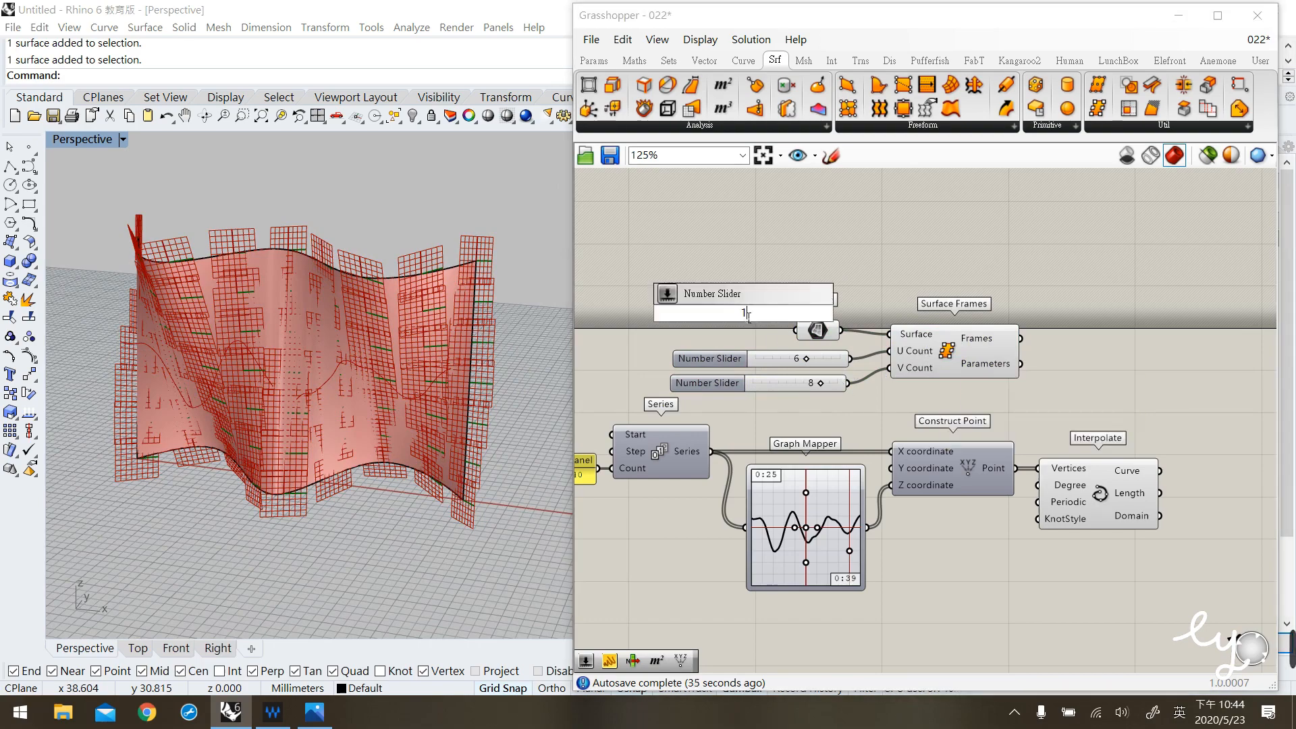
text(5)
key(Return)
drag(784, 317, 889, 368)
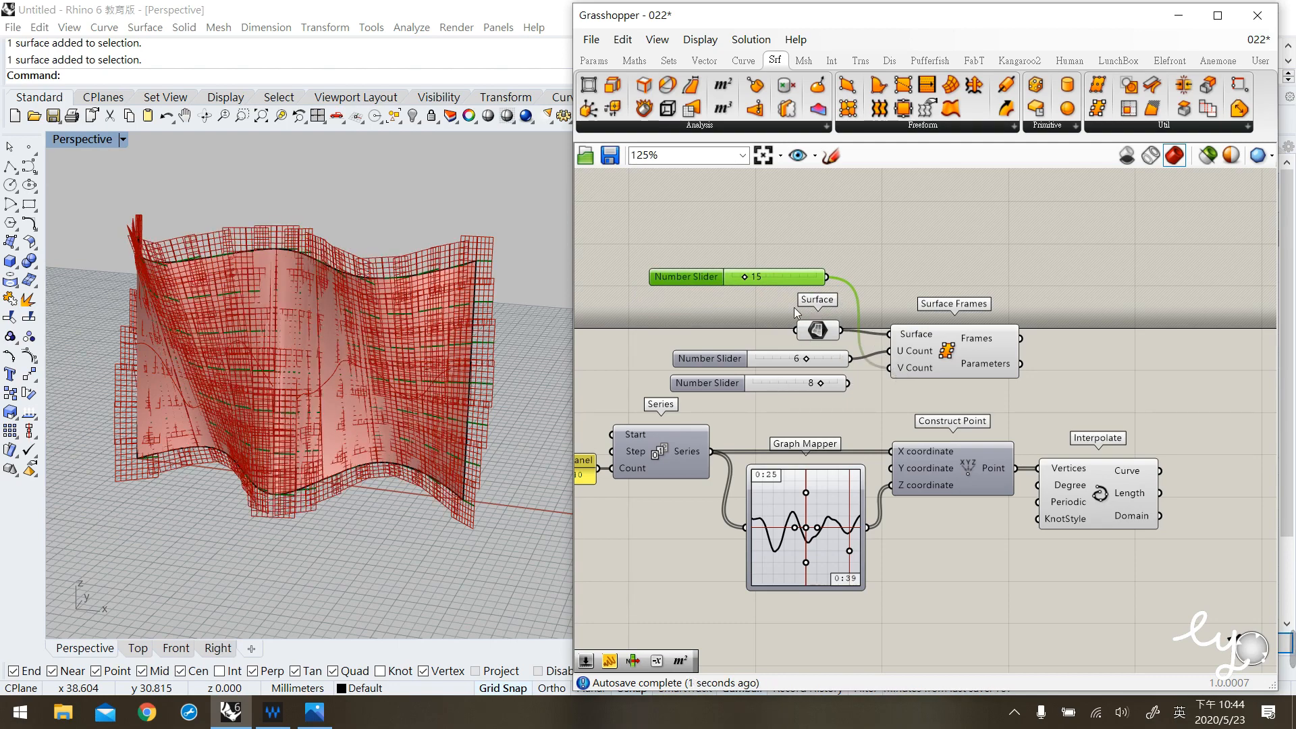
Feed both U Count and V Count of Surface Frames from the single slider set to 15, and align the Surface parameter above it.
drag(810, 284, 810, 300)
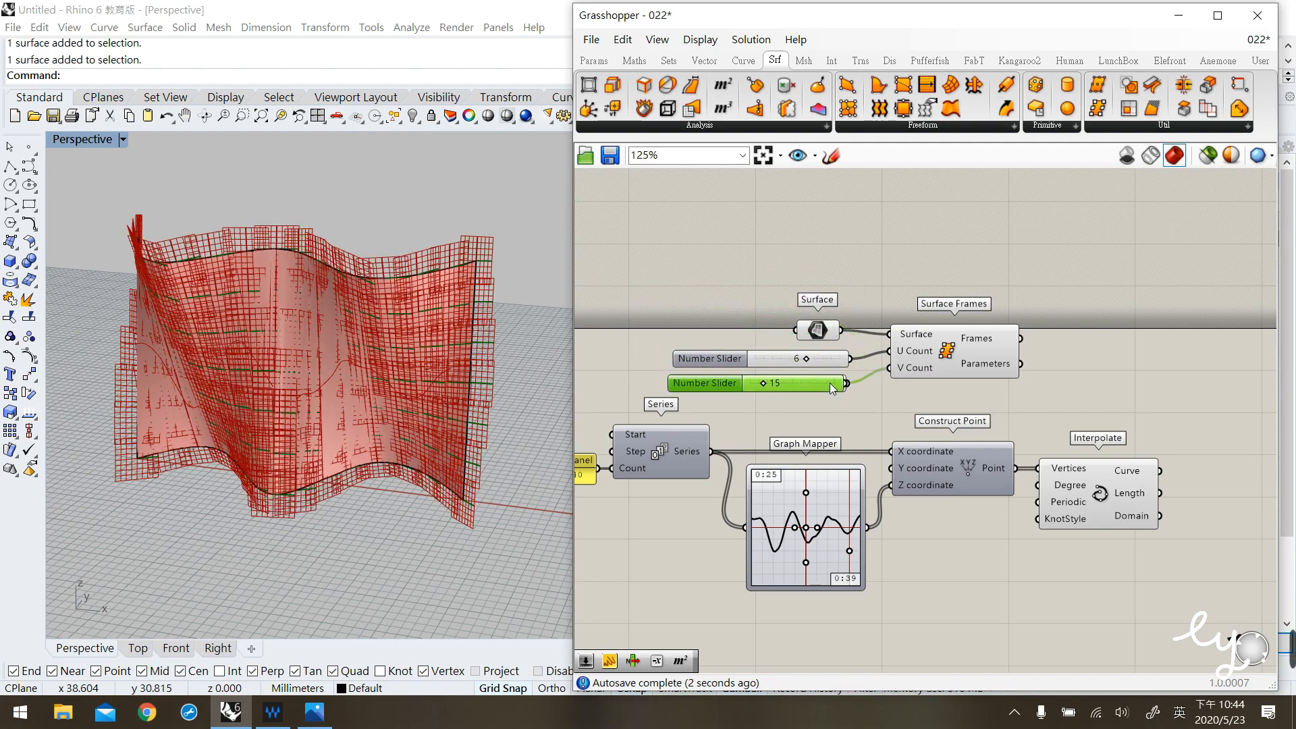
click(946, 351)
click(872, 261)
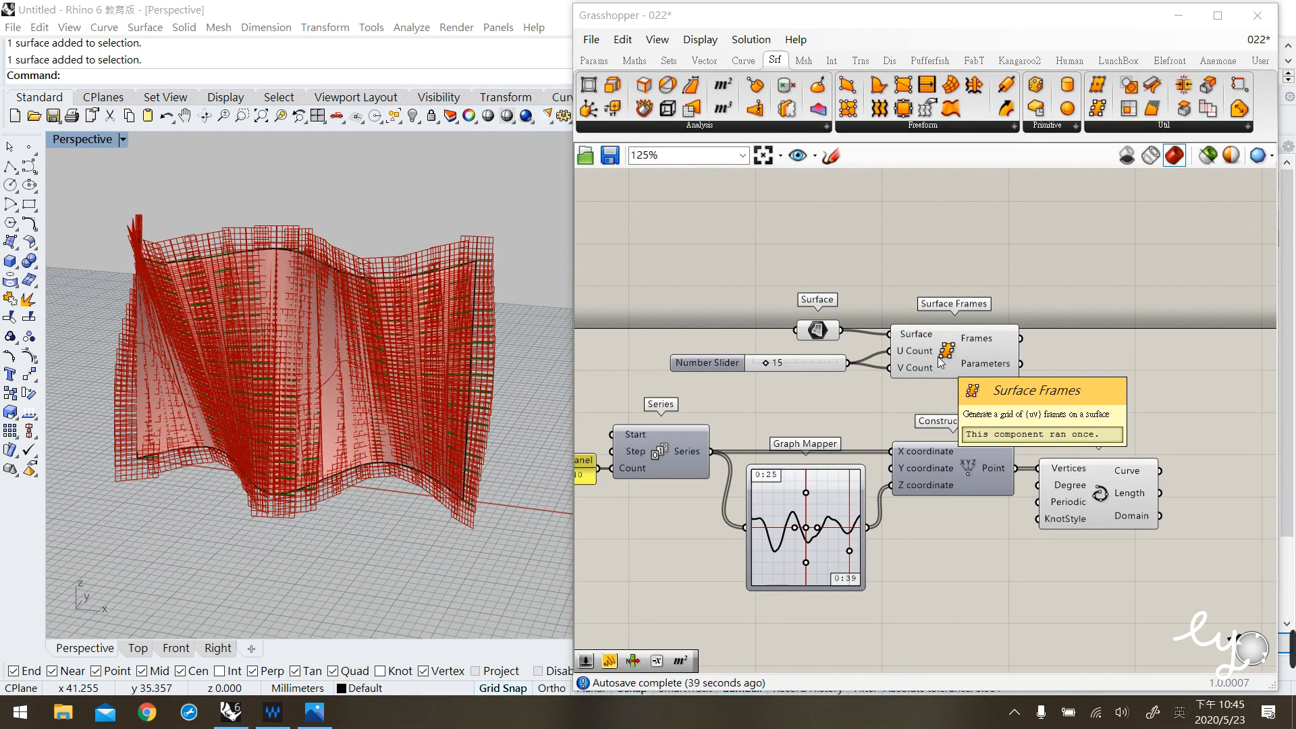
click(938, 357)
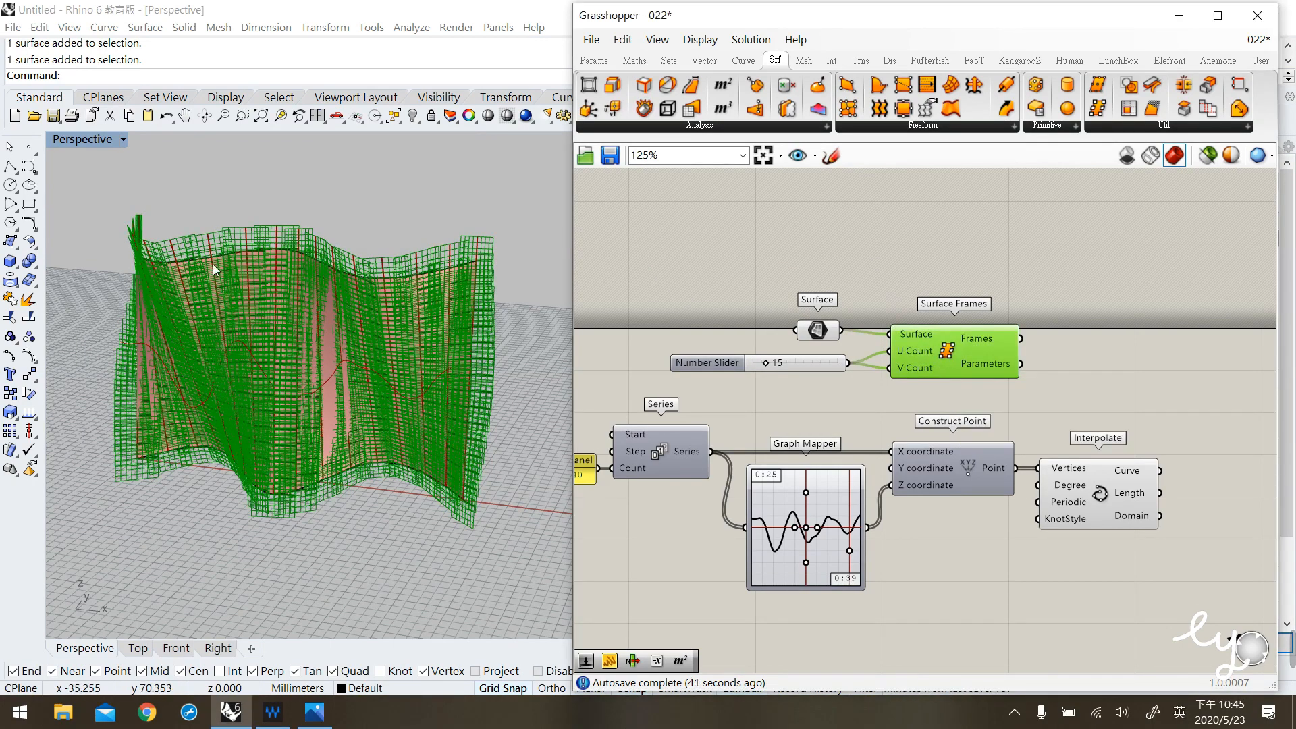
mouse_move(246, 359)
right_down()
mouse_move(369, 381)
mouse_move(338, 383)
right_up()
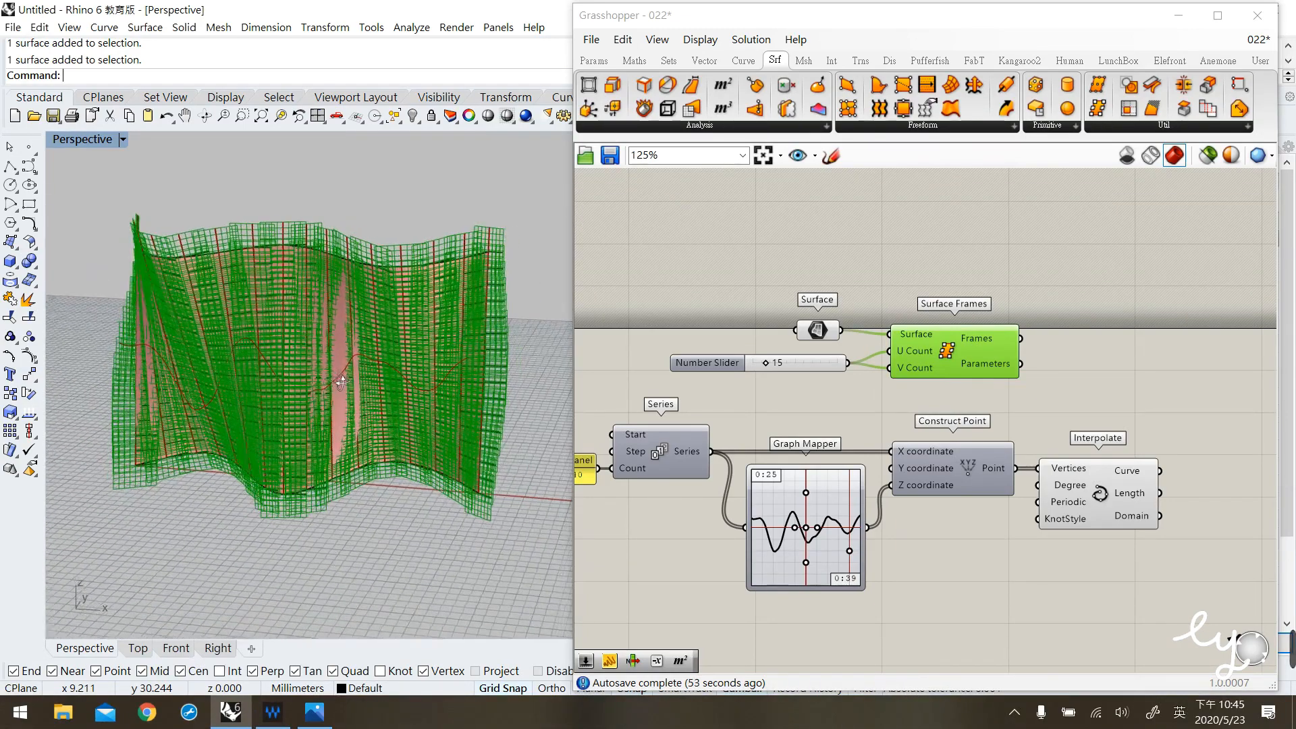
click(930, 276)
drag(824, 334, 828, 343)
click(865, 282)
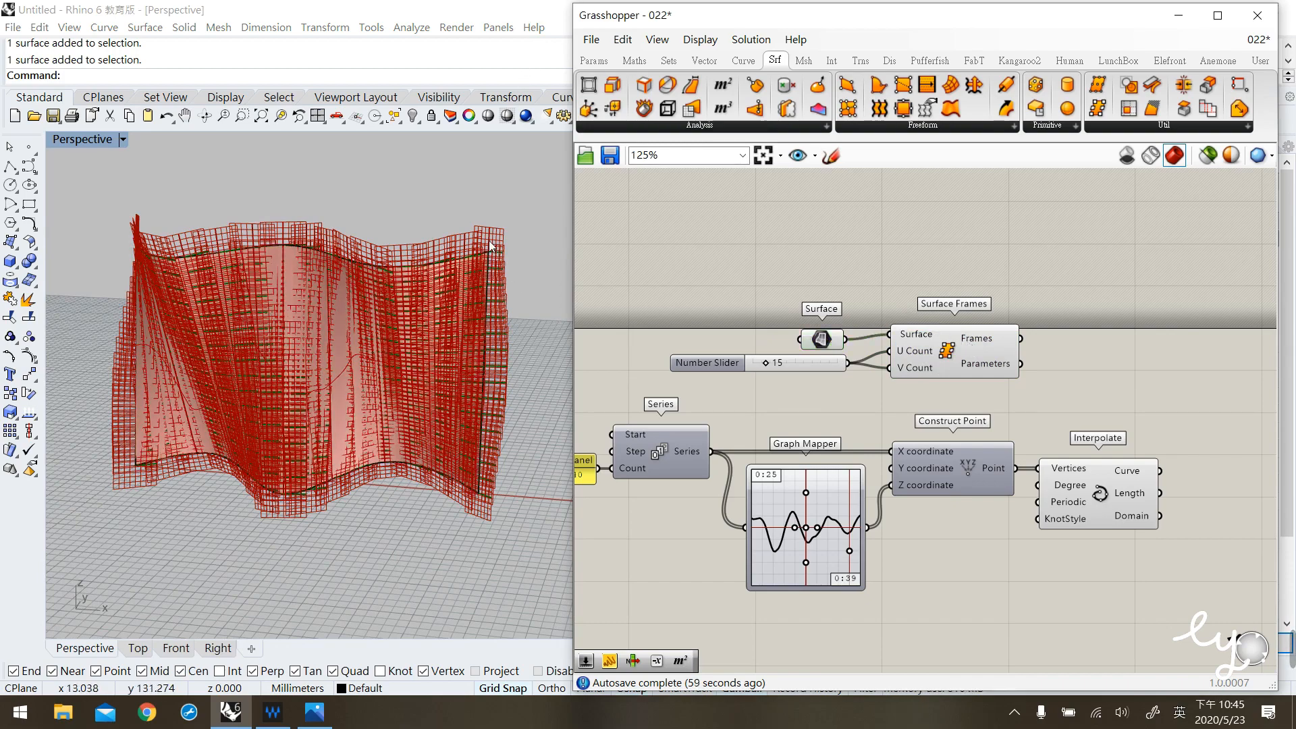
Add a Point parameter beside Surface Frames and connect the Frames output to it.
click(585, 60)
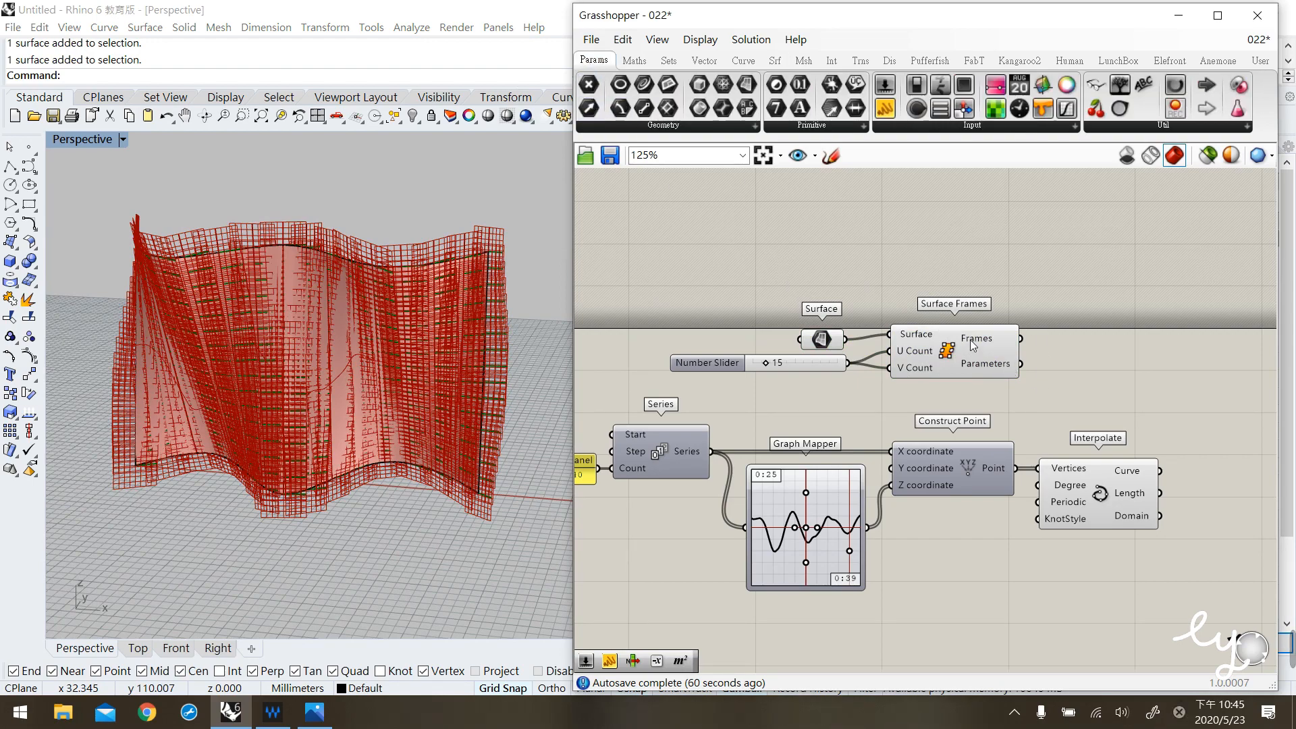
mouse_move(972, 346)
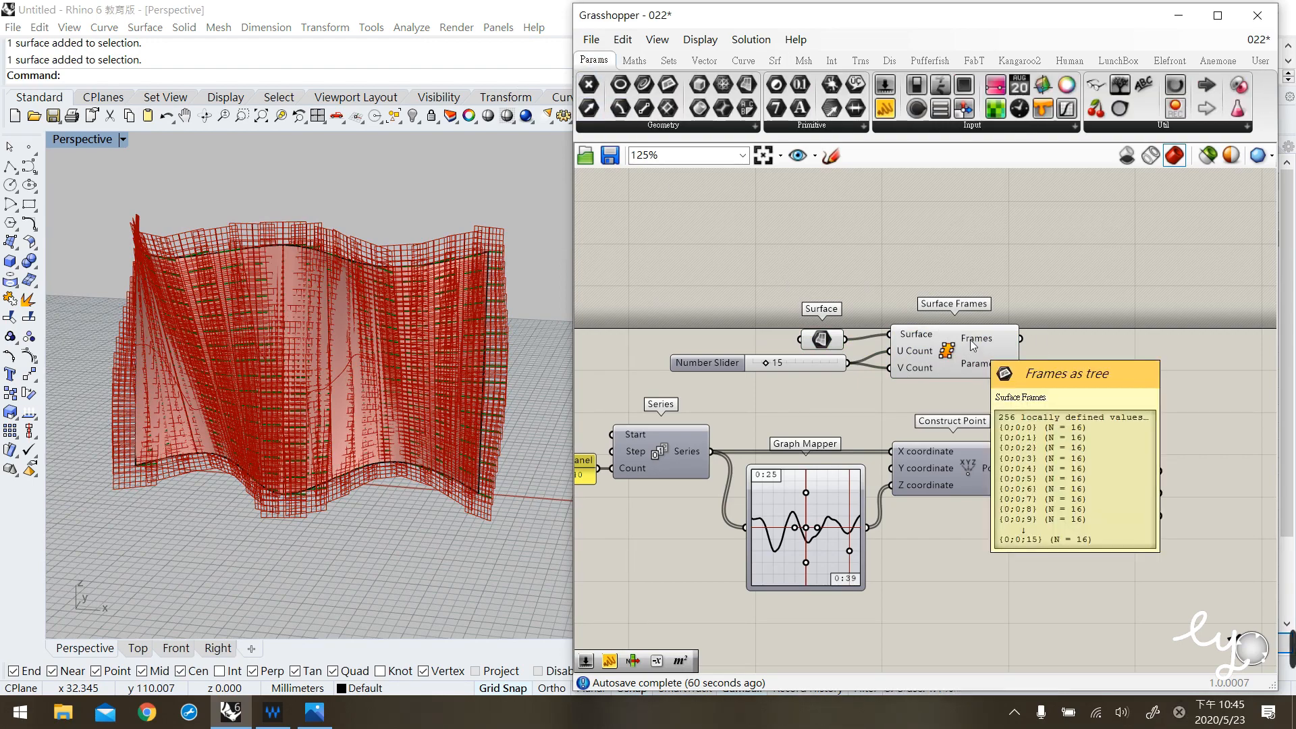
drag(1020, 336, 1050, 342)
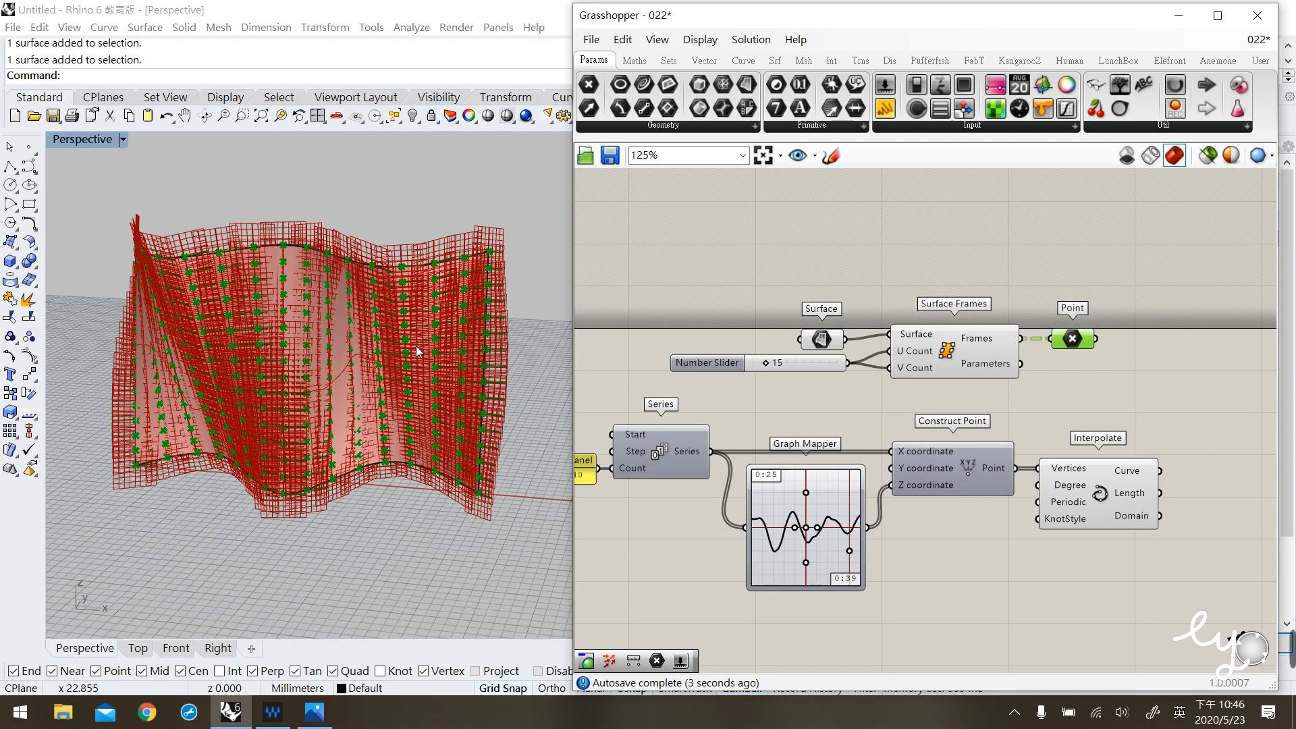
click(1055, 368)
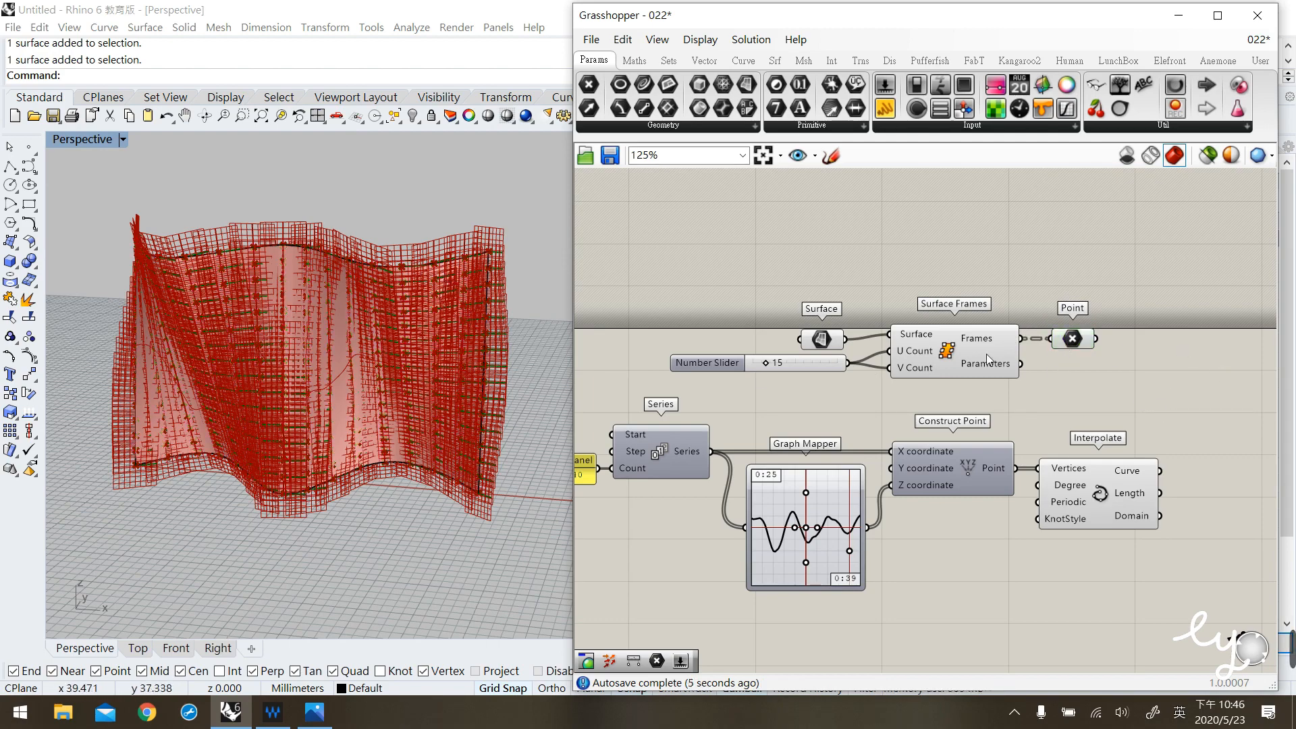
Turn off the viewport preview of the Surface Frames component.
click(941, 357)
middle_click(941, 356)
click(994, 305)
click(988, 262)
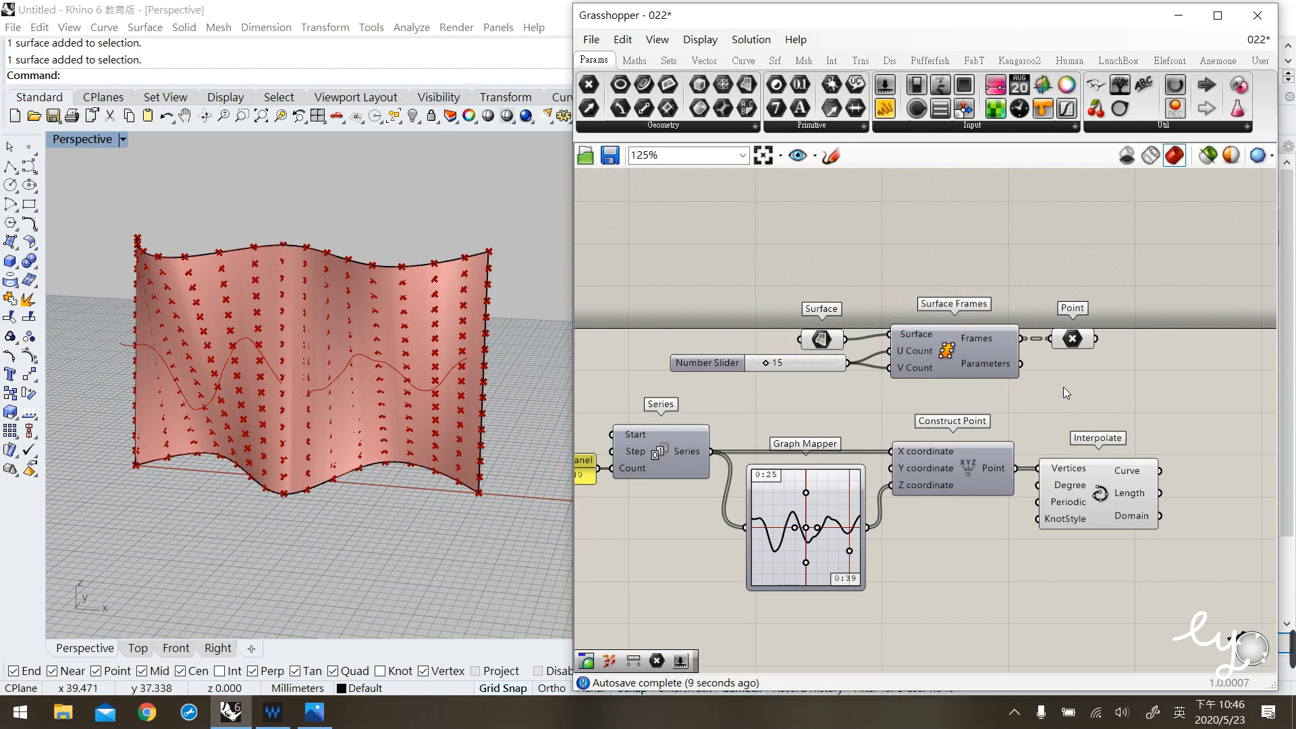
Highlight the Point grid and the Interpolate curve in turn, and compare their positions on the surface in the viewport.
click(1075, 341)
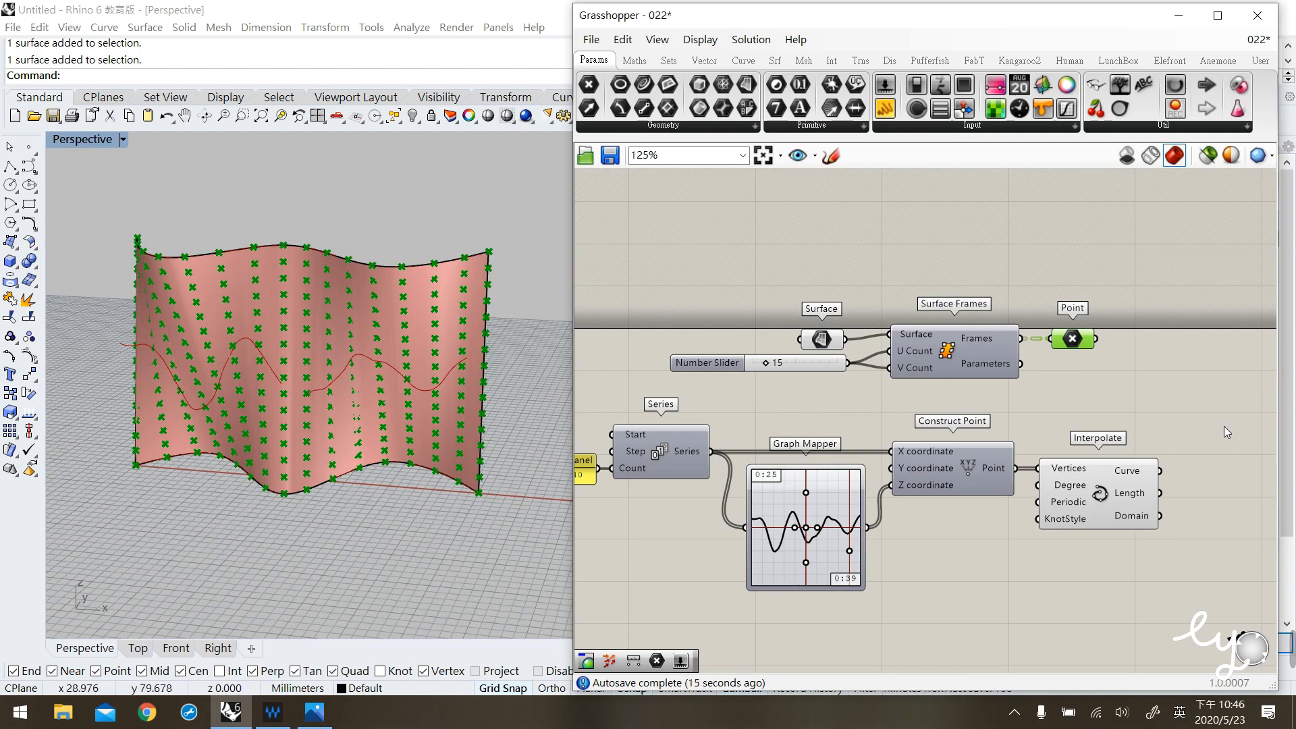
click(1108, 497)
right_drag(213, 379, 364, 332)
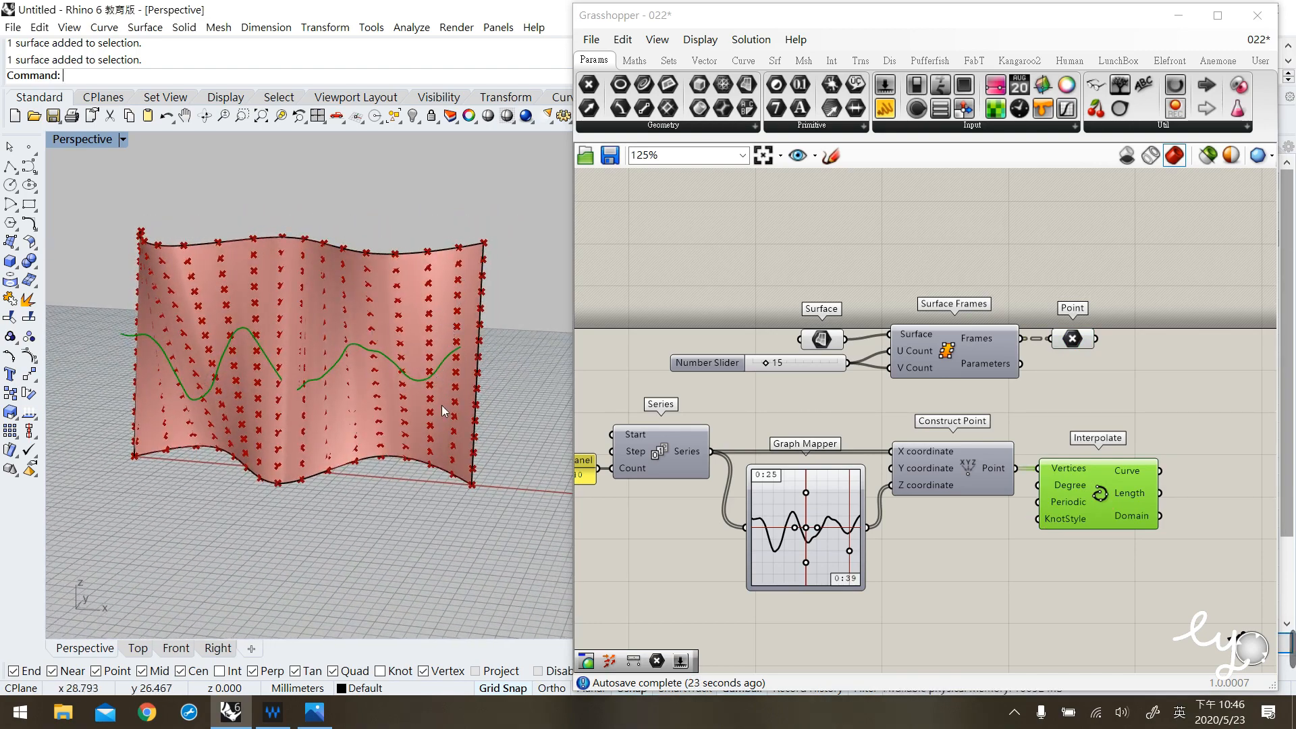
drag(1089, 476, 1093, 479)
click(1101, 422)
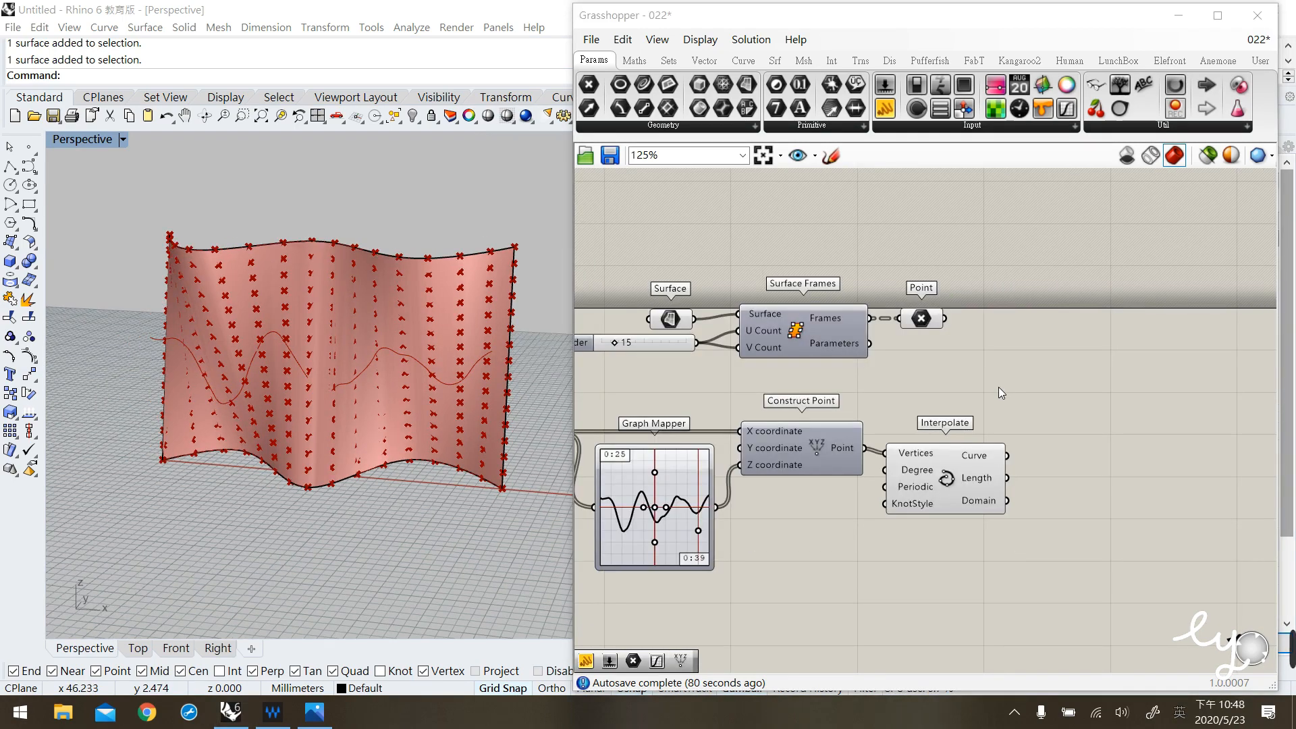
Add a Pull Point component beyond the Point parameter, and space Point, Interpolate and Pull Point for wiring.
click(704, 60)
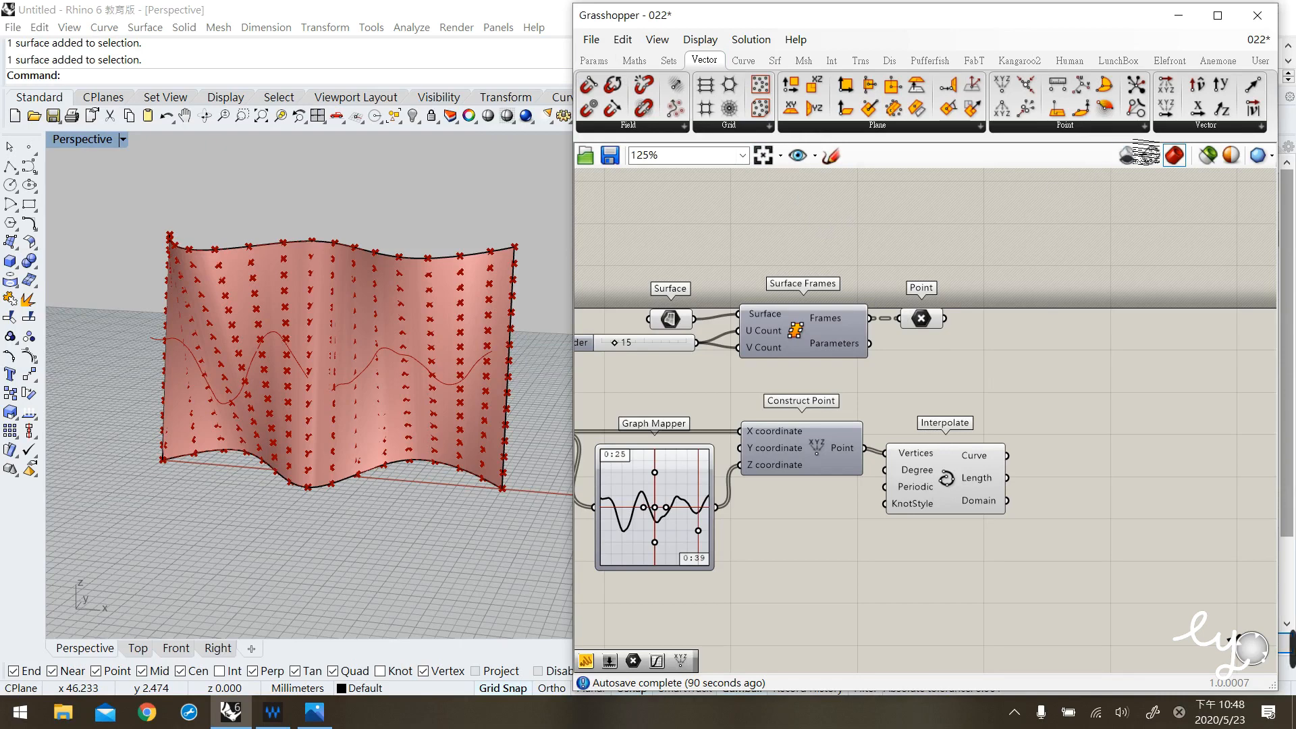
mouse_move(1139, 116)
mouse_down()
mouse_move(1113, 226)
mouse_move(1113, 352)
mouse_up()
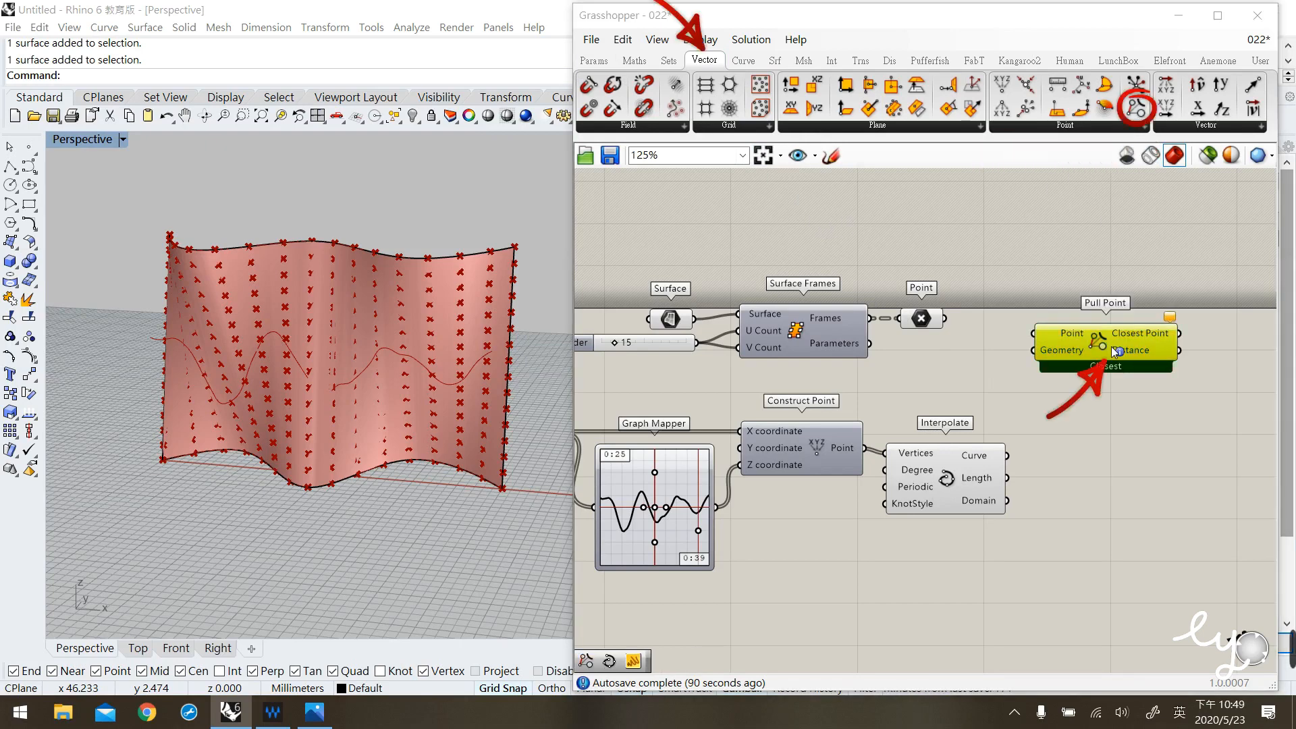
drag(1097, 343, 1083, 327)
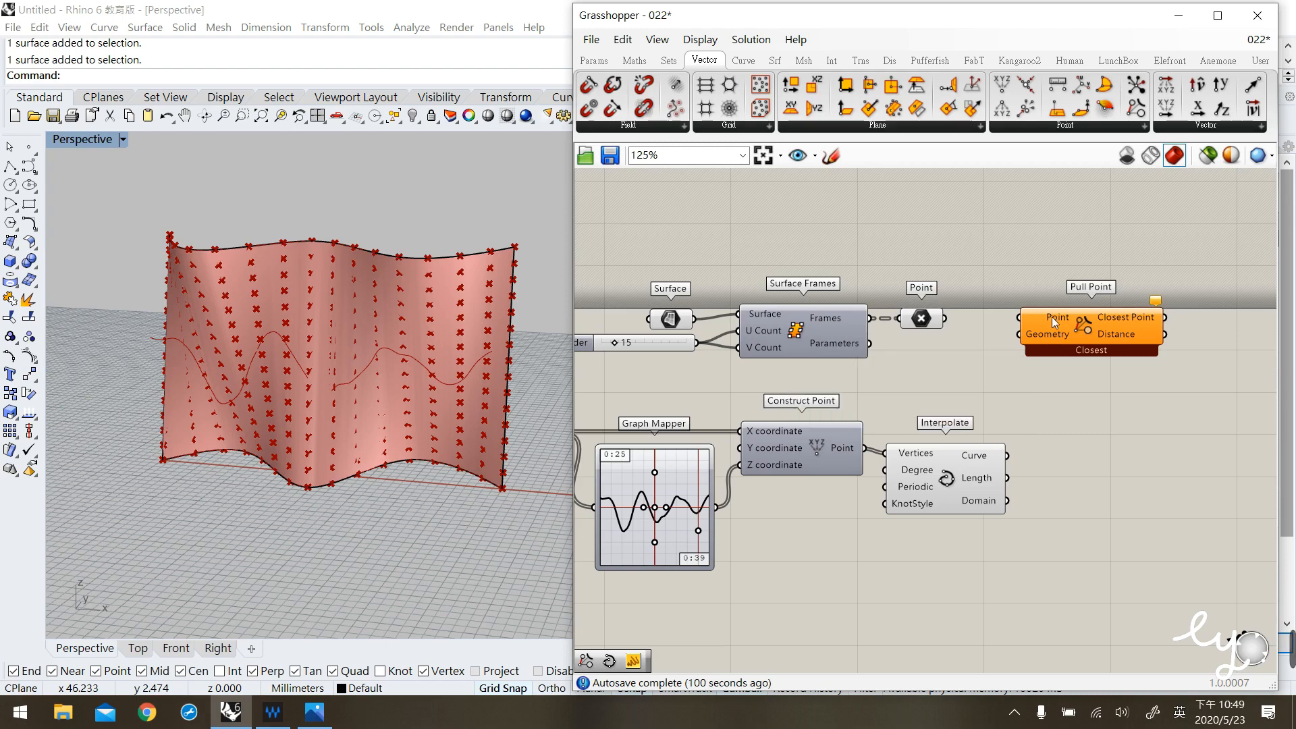
mouse_move(929, 324)
mouse_down()
mouse_move(960, 319)
mouse_move(927, 322)
mouse_up()
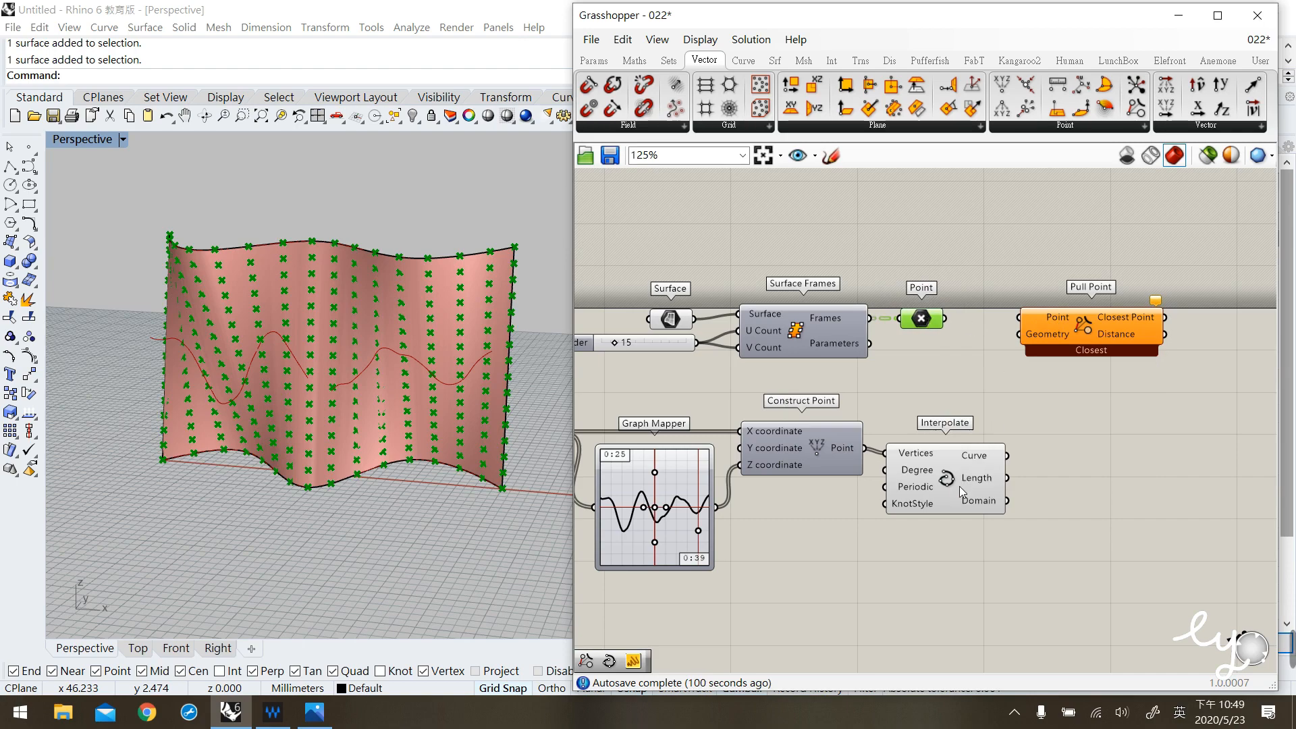
drag(950, 485, 950, 472)
drag(1114, 339, 1124, 343)
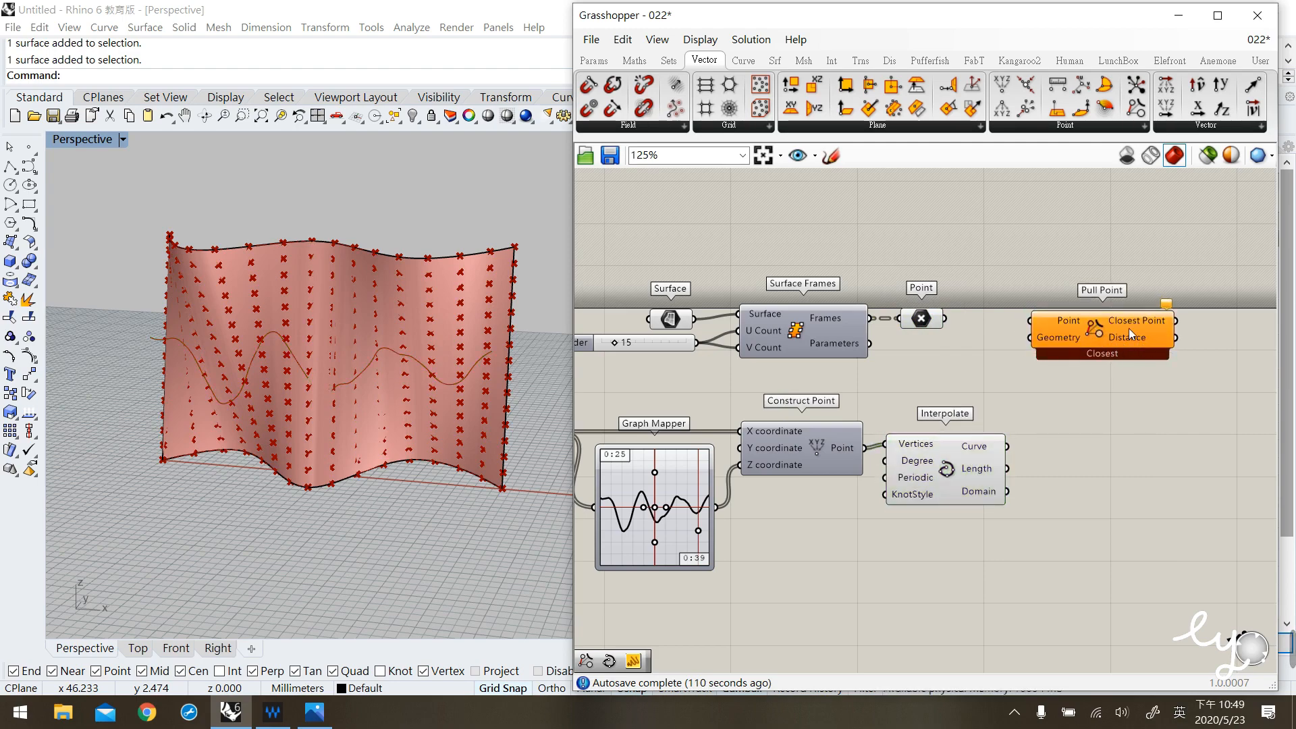
Examine which geometry the Point parameter and Interpolate supply, and check the Point parameter's data tree.
click(922, 321)
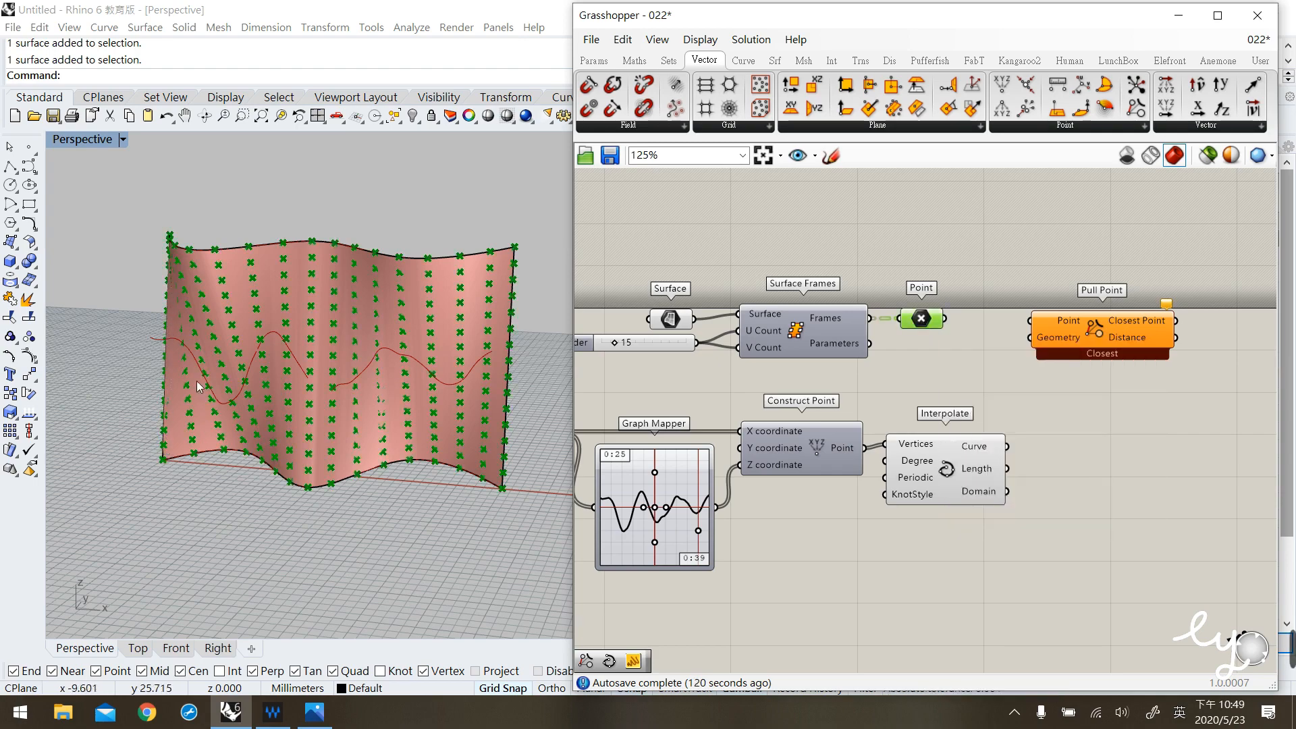
click(948, 469)
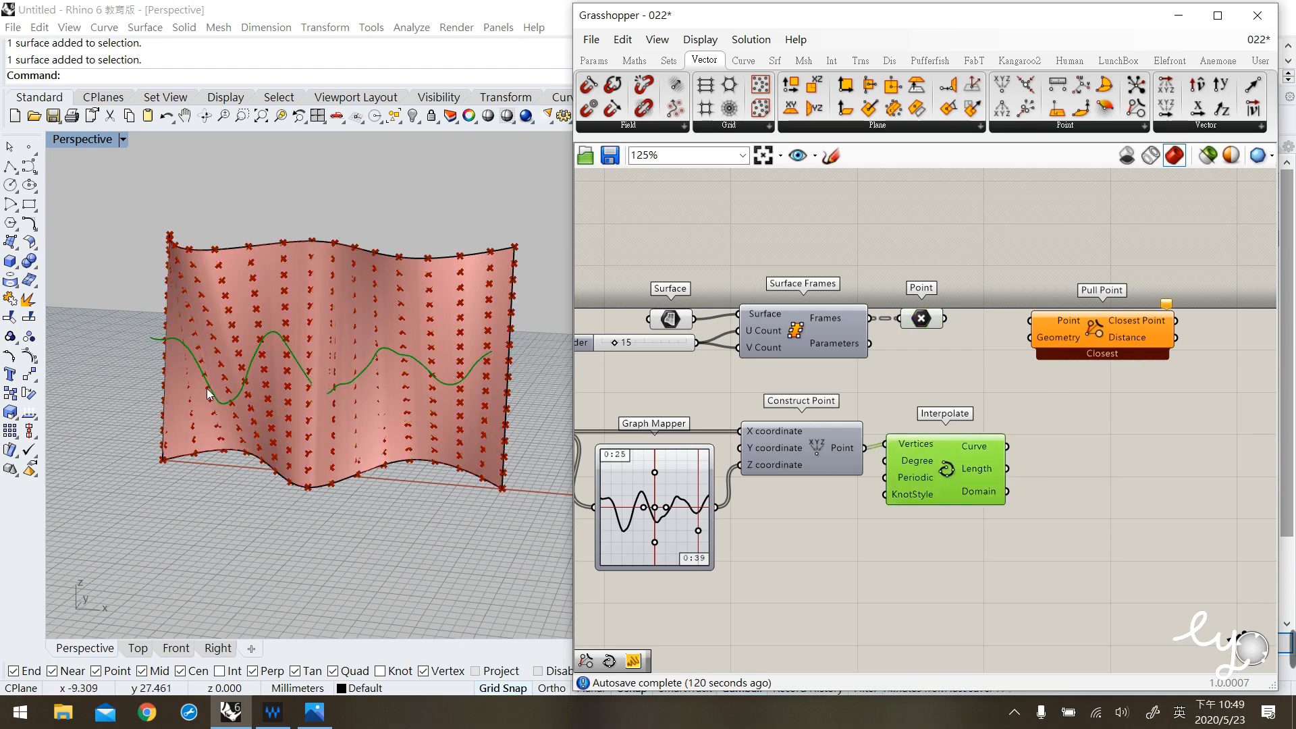
click(989, 394)
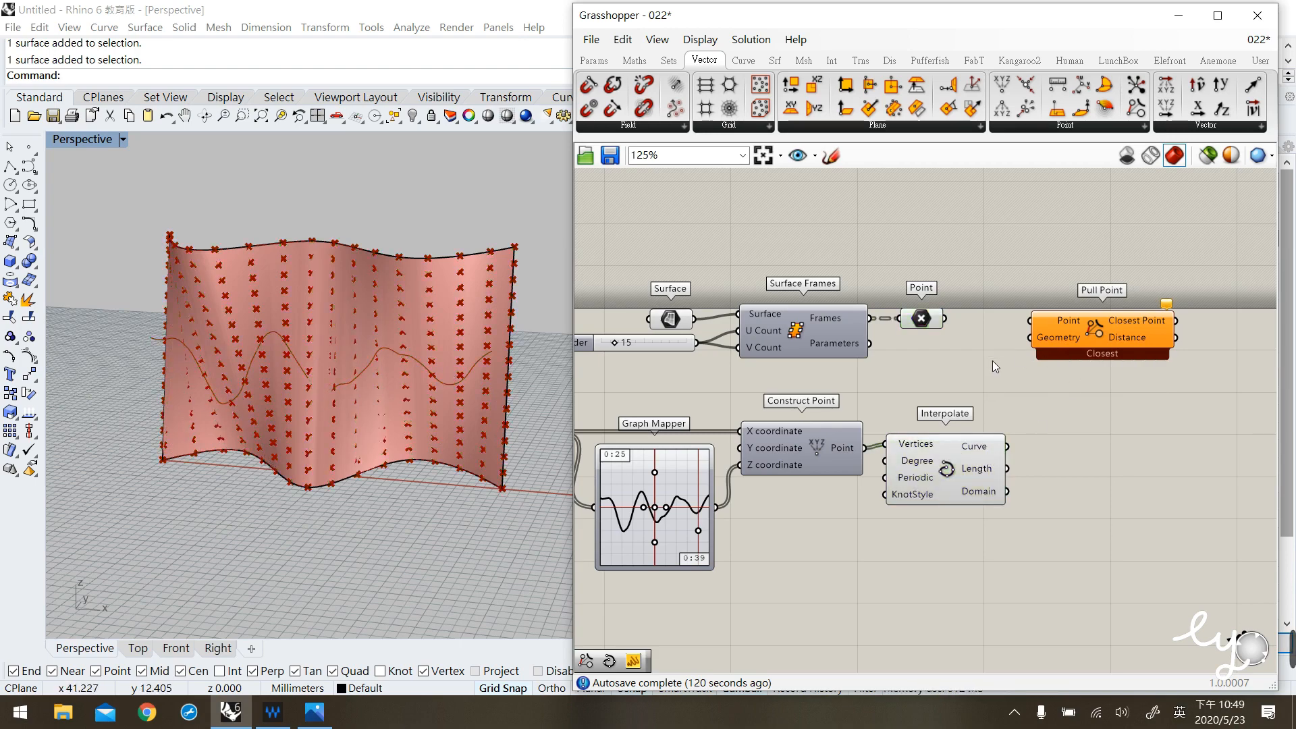
mouse_move(928, 322)
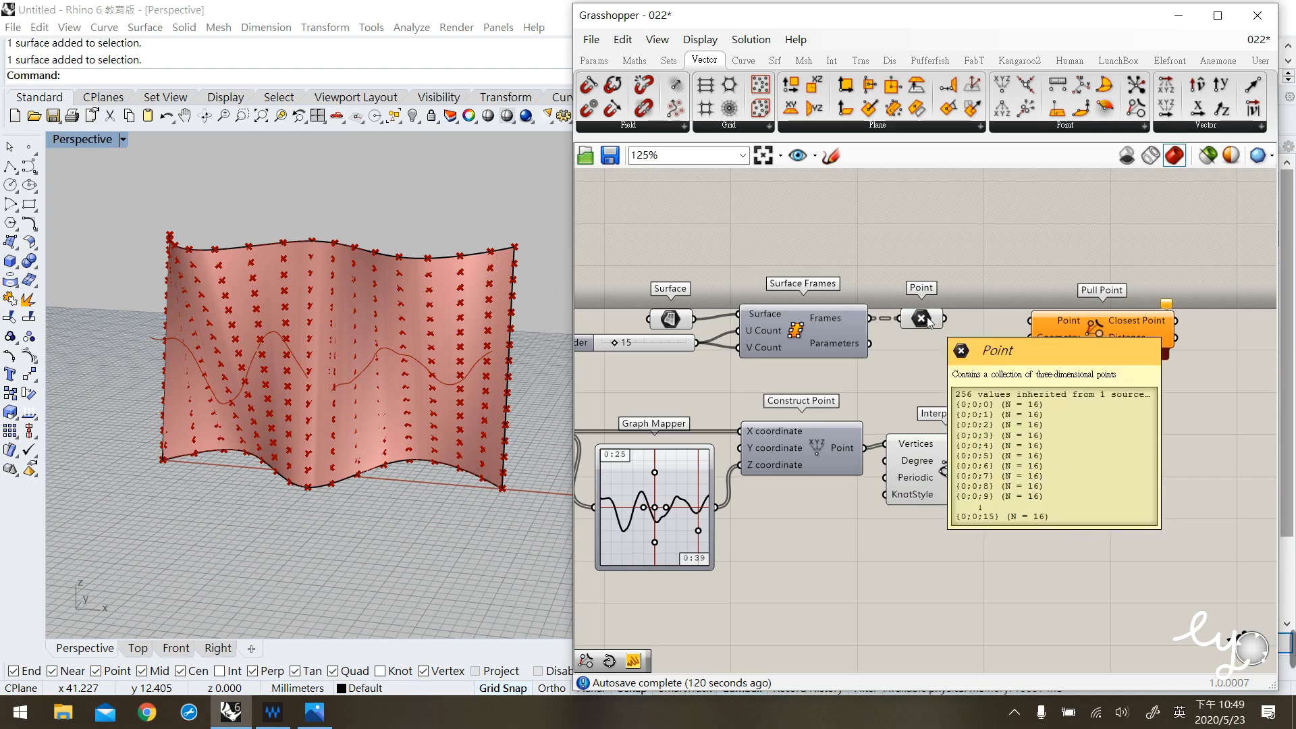
click(930, 322)
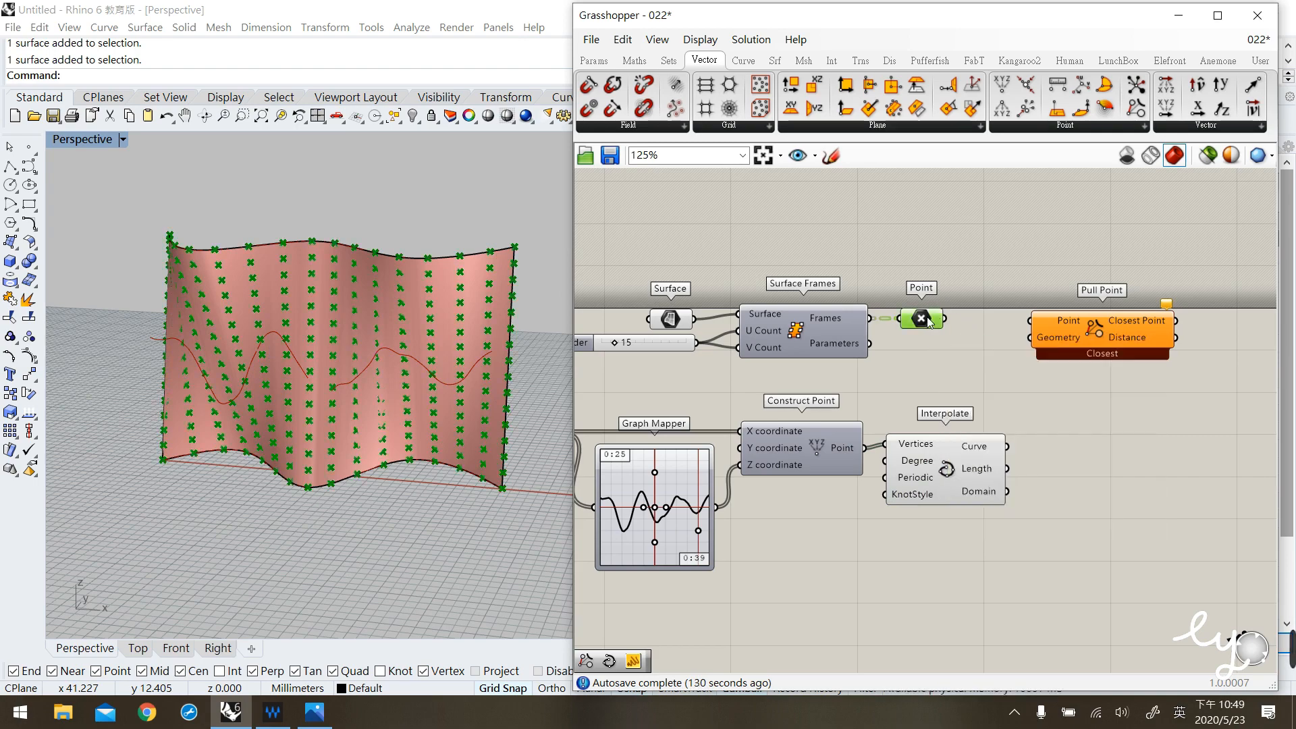
drag(929, 324, 927, 323)
click(951, 325)
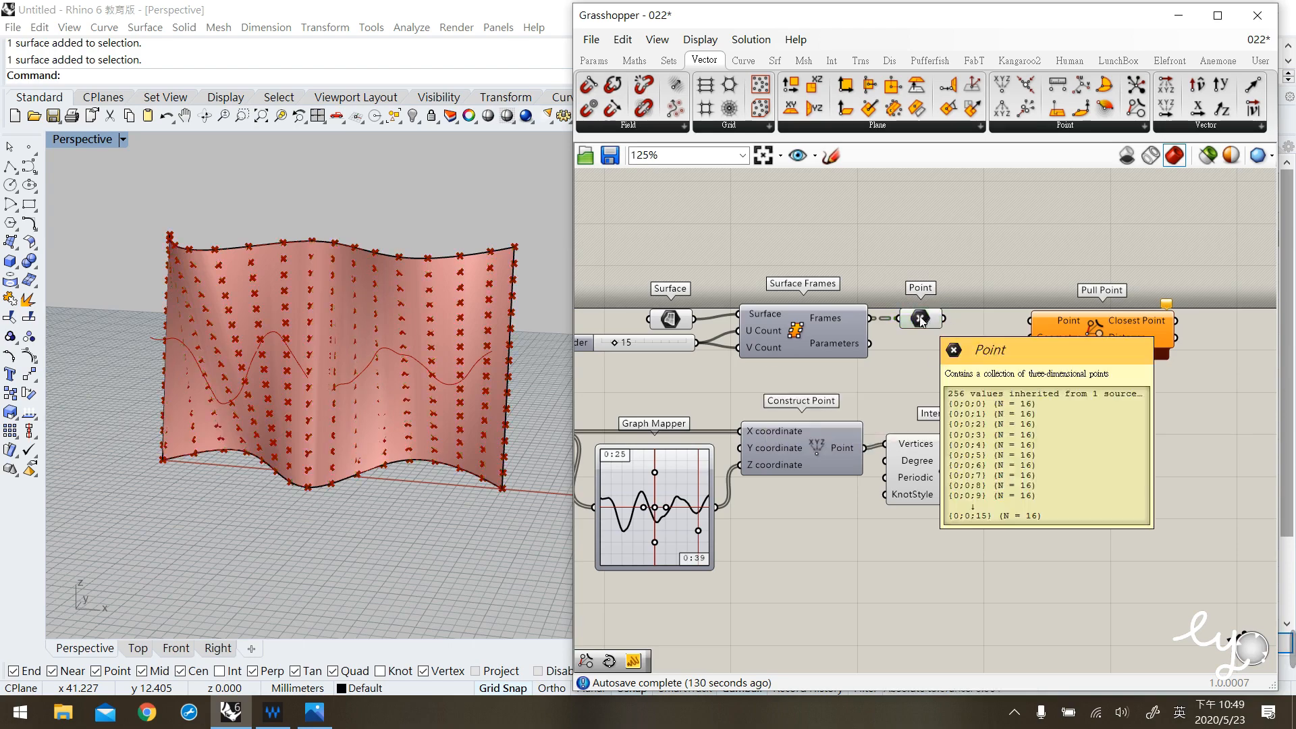
Connect the Point parameter to Pull Point's Point input and Interpolate's Curve output to its Geometry input.
drag(943, 320, 1039, 329)
click(981, 377)
drag(956, 466, 1080, 346)
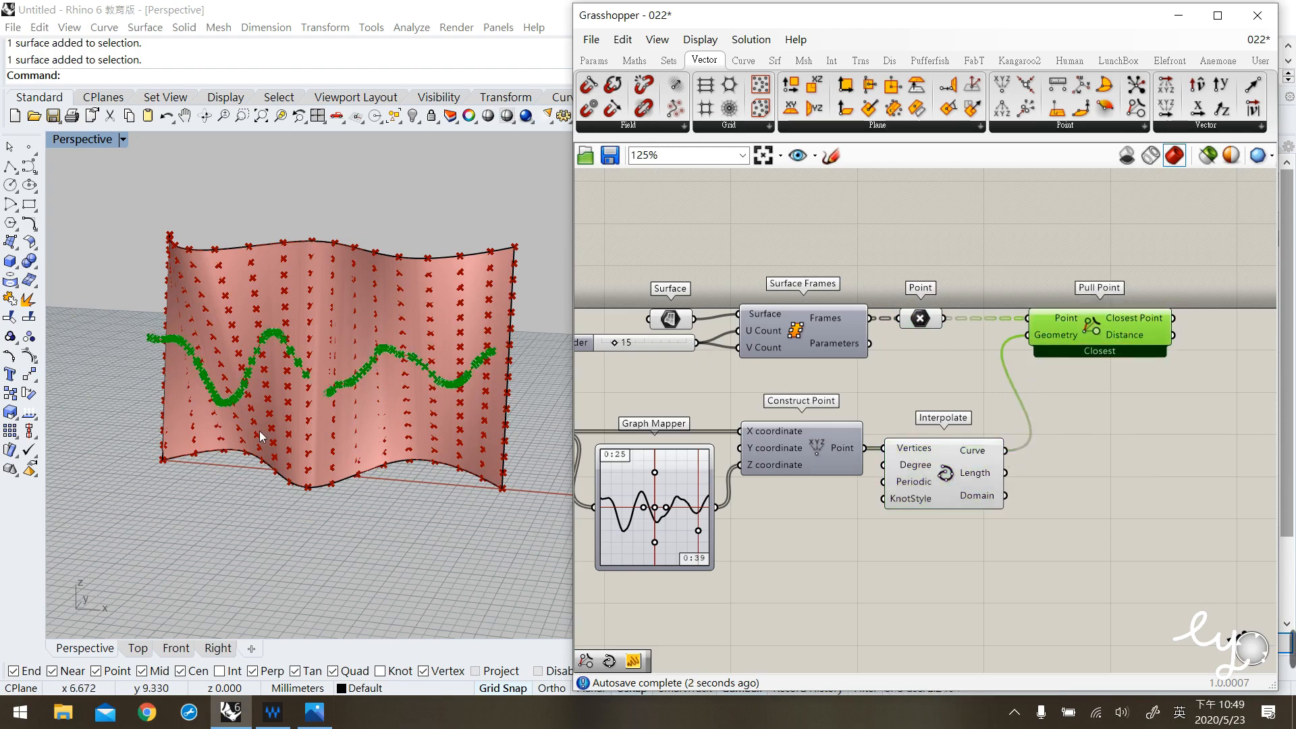
Add a Panel connected to Pull Point's Distance output and enlarge it downward to list more values.
click(594, 59)
drag(886, 108, 1129, 338)
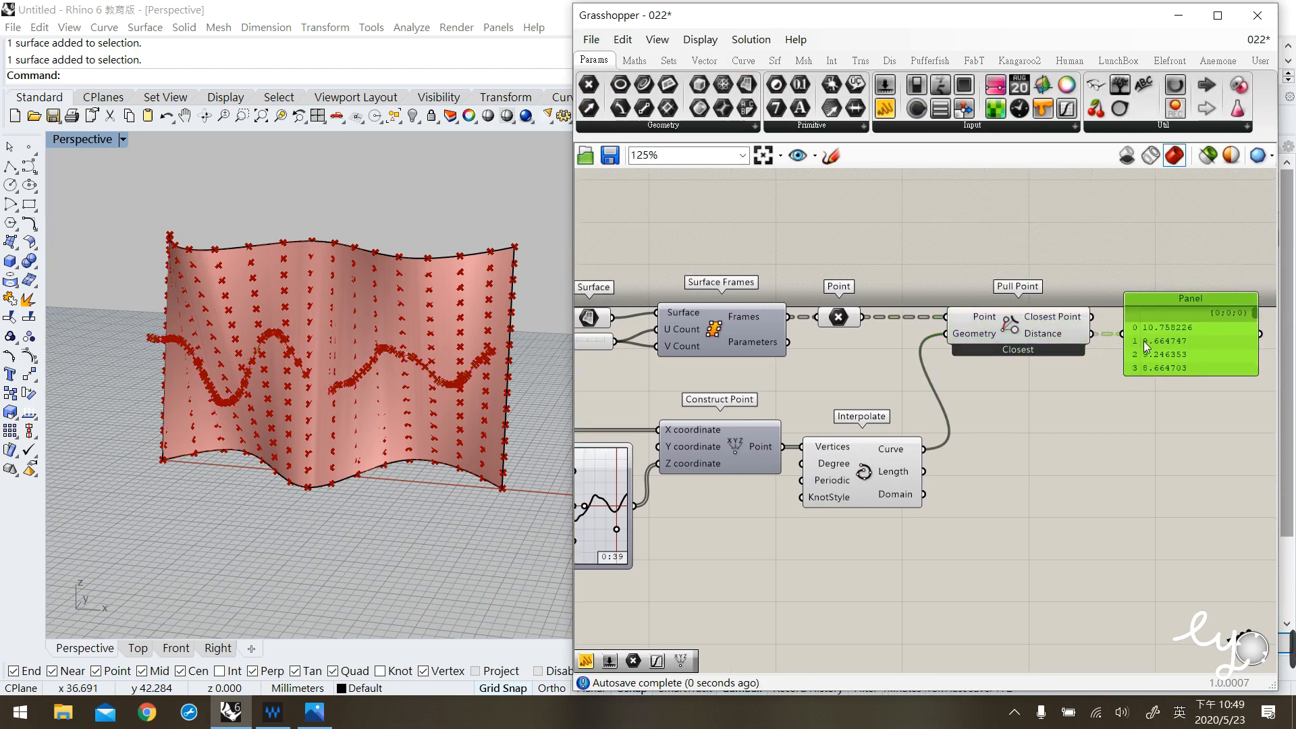
drag(1173, 382, 1162, 556)
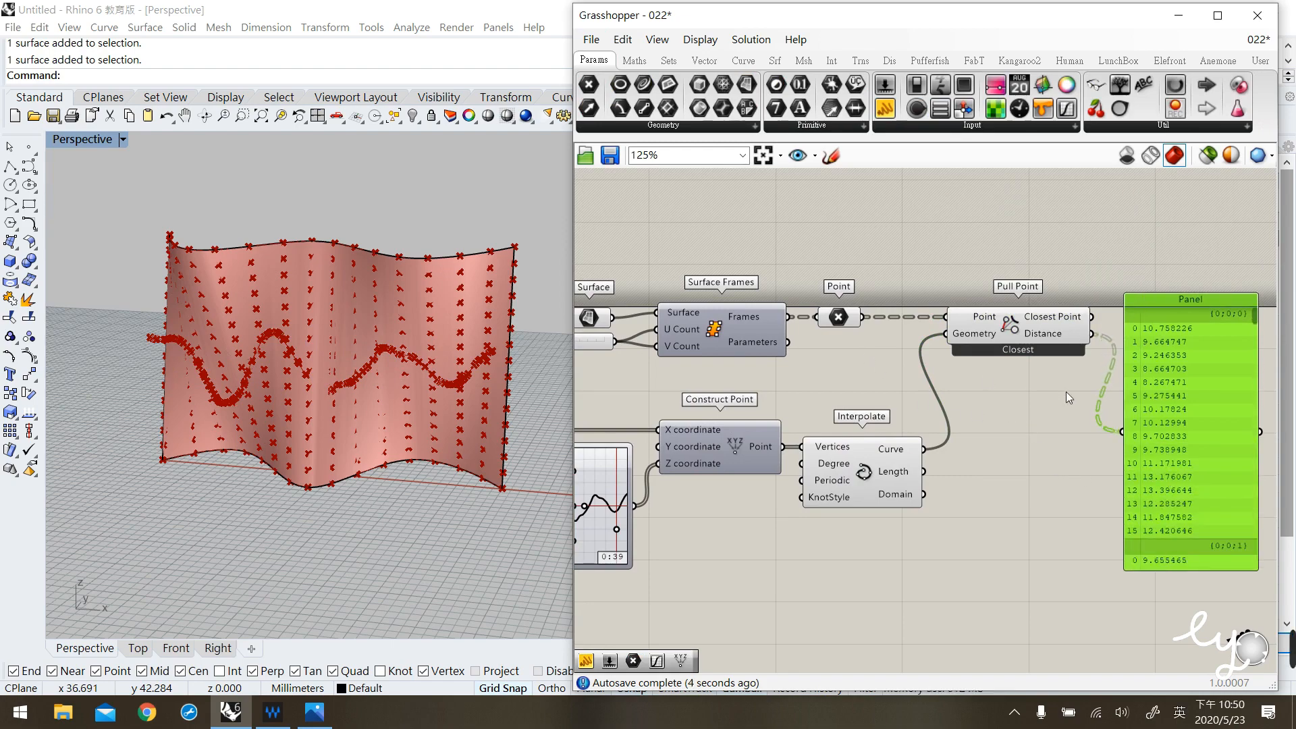
Add a List Item component and place it above Pull Point.
double_click(898, 230)
text(list i)
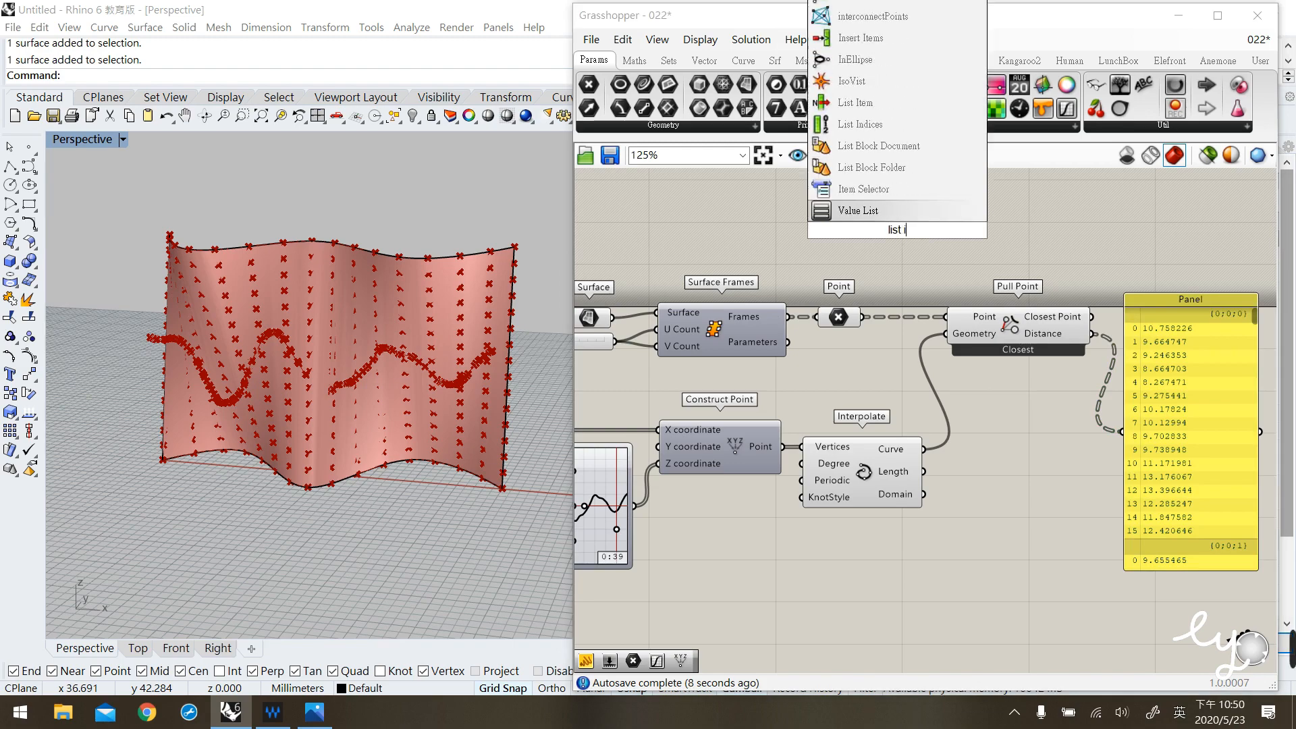
key(Return)
double_click(828, 254)
key(Escape)
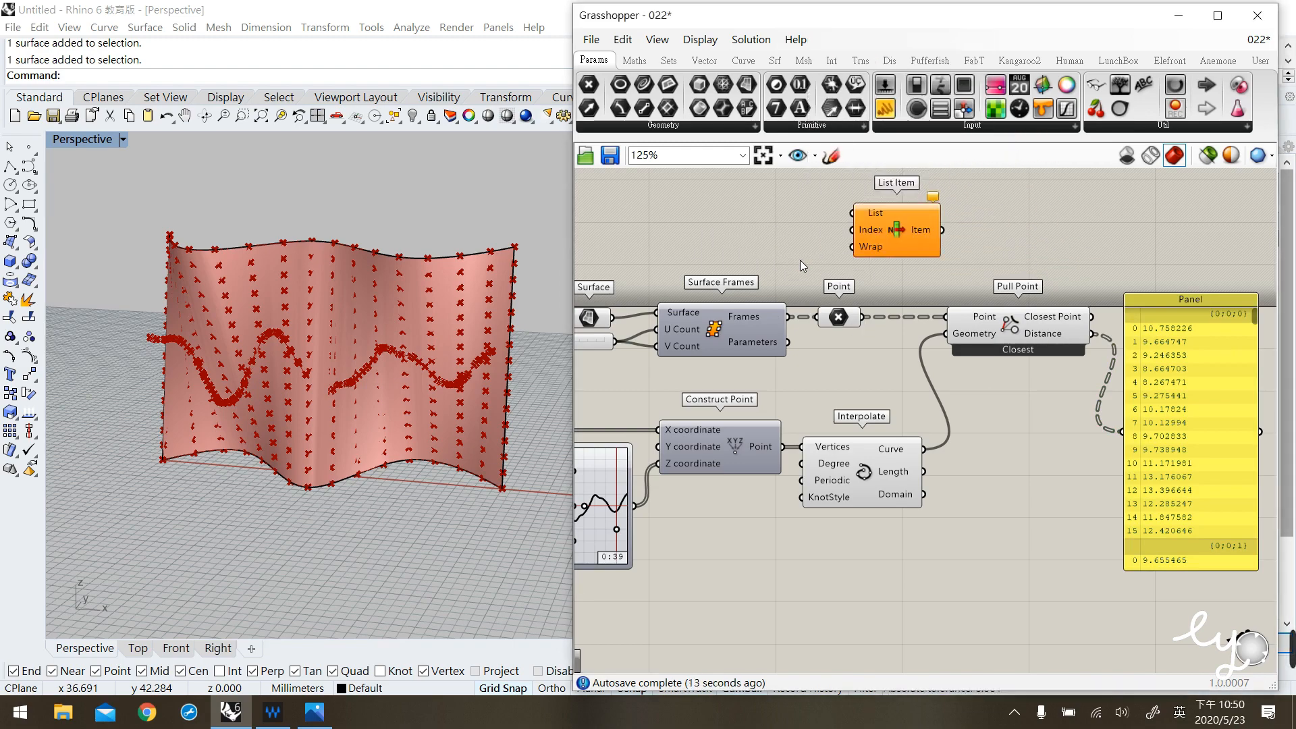
drag(840, 317, 835, 321)
drag(877, 254, 938, 266)
Connect the Point parameter to List Item's List input and flatten that input.
drag(863, 322, 913, 225)
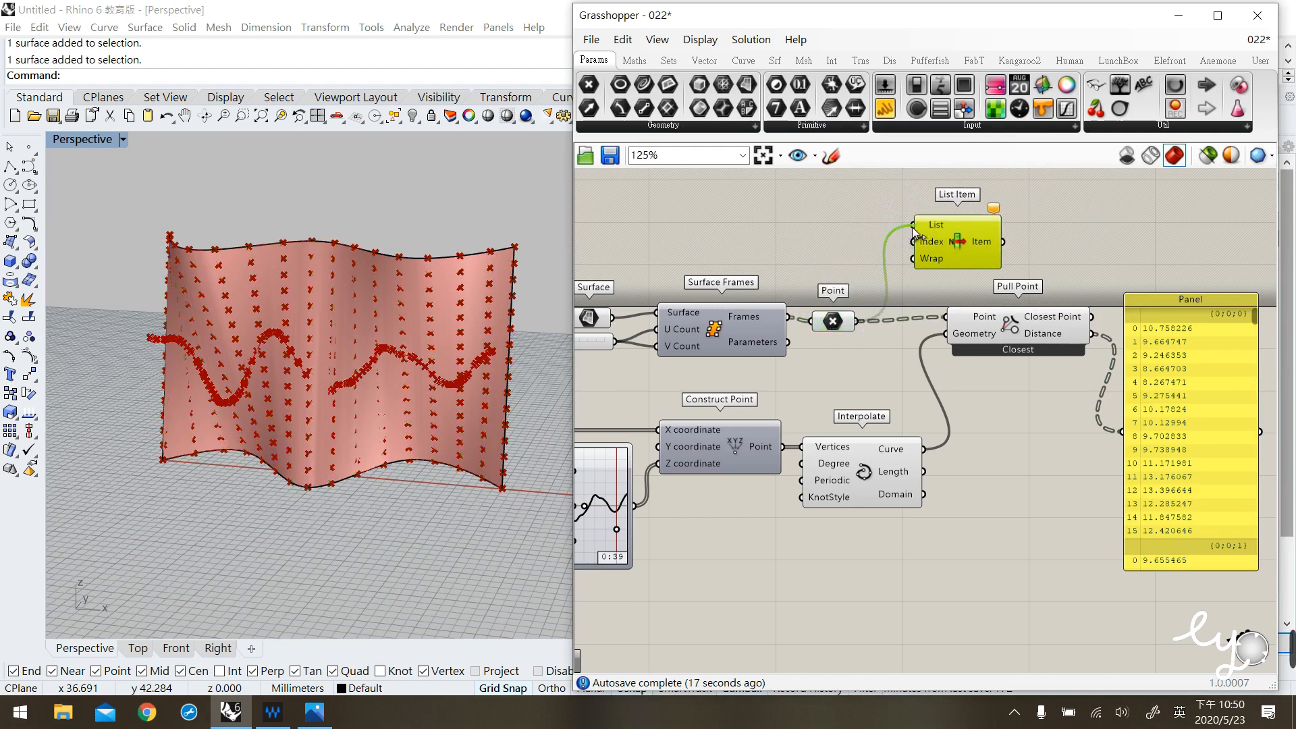
right_click(916, 225)
click(952, 343)
click(934, 250)
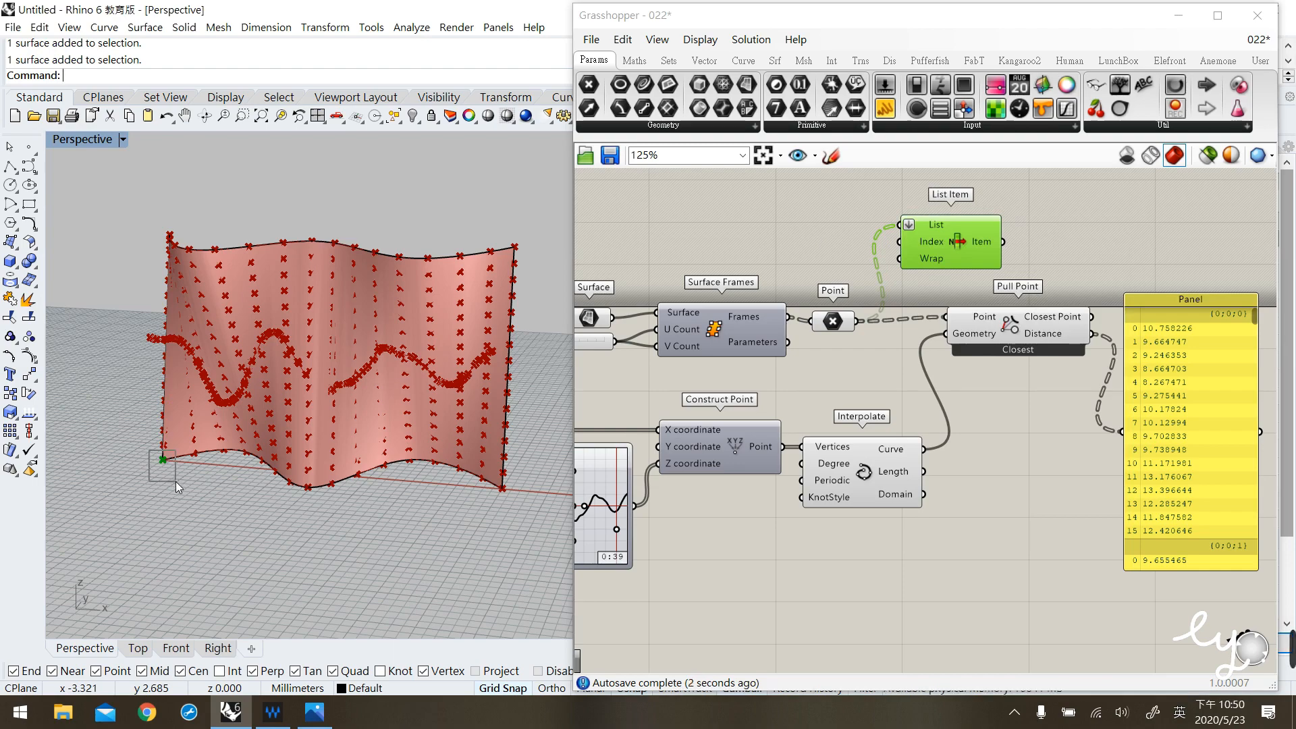
Duplicate List Item beside the original and connect Pull Point's Closest Point output to the copy's List input in place of the Point parameter.
alt+drag(953, 245, 1149, 251)
click(987, 342)
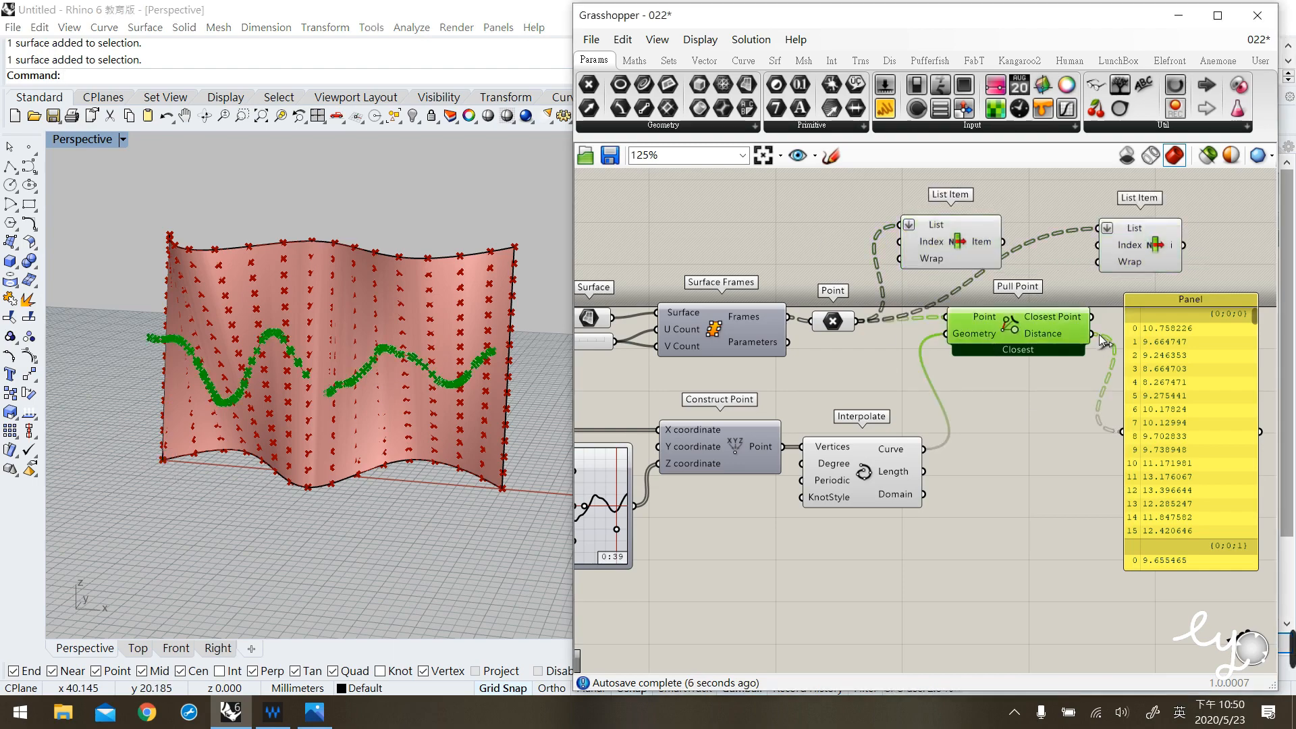
drag(1099, 316, 1104, 229)
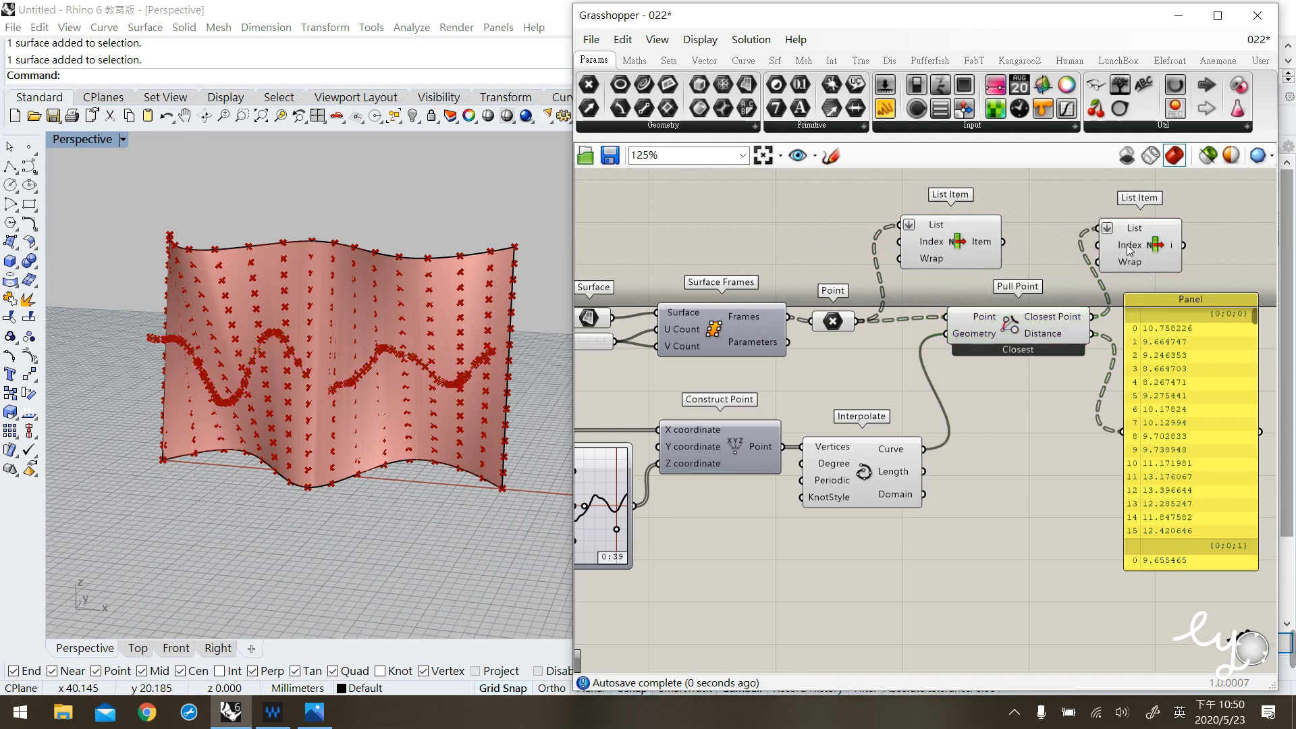
Highlight each List Item in turn and compare the first grid point with its closest point on the curve in the viewport.
click(1141, 253)
scroll(183, 442, up, 5)
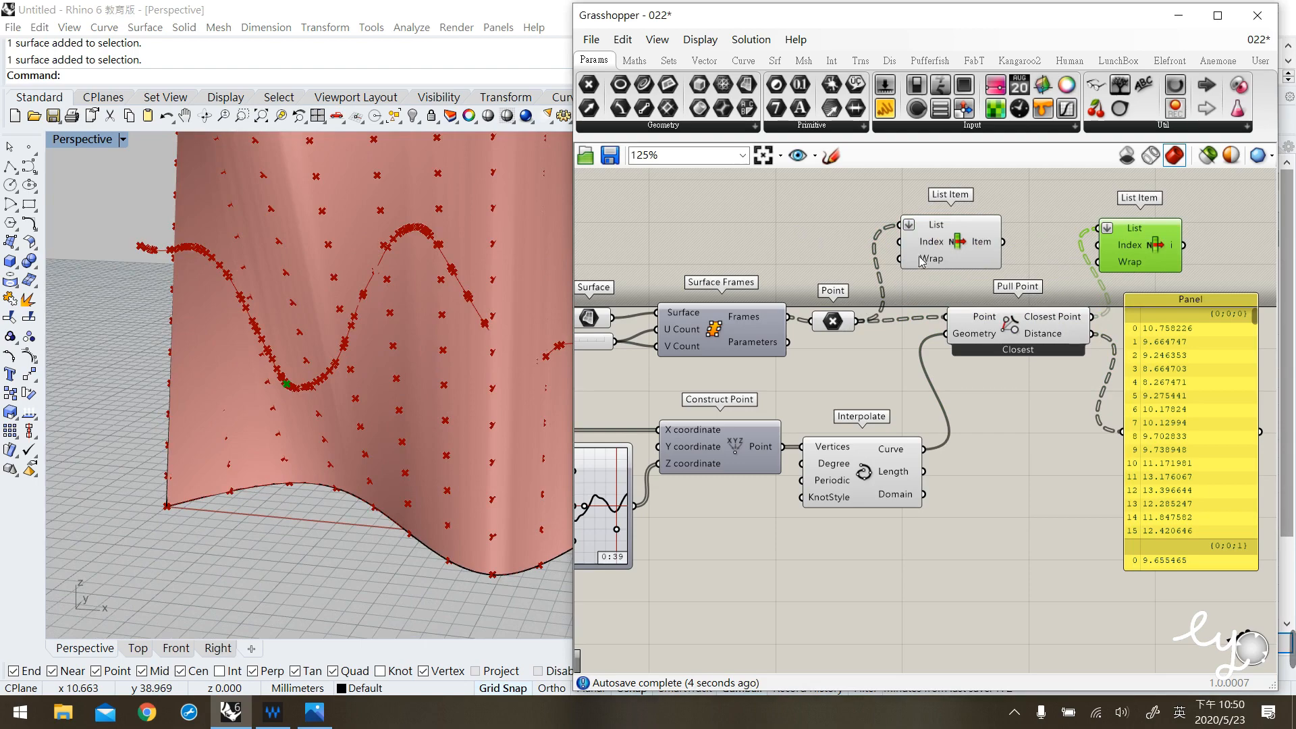
click(940, 253)
drag(139, 503, 181, 542)
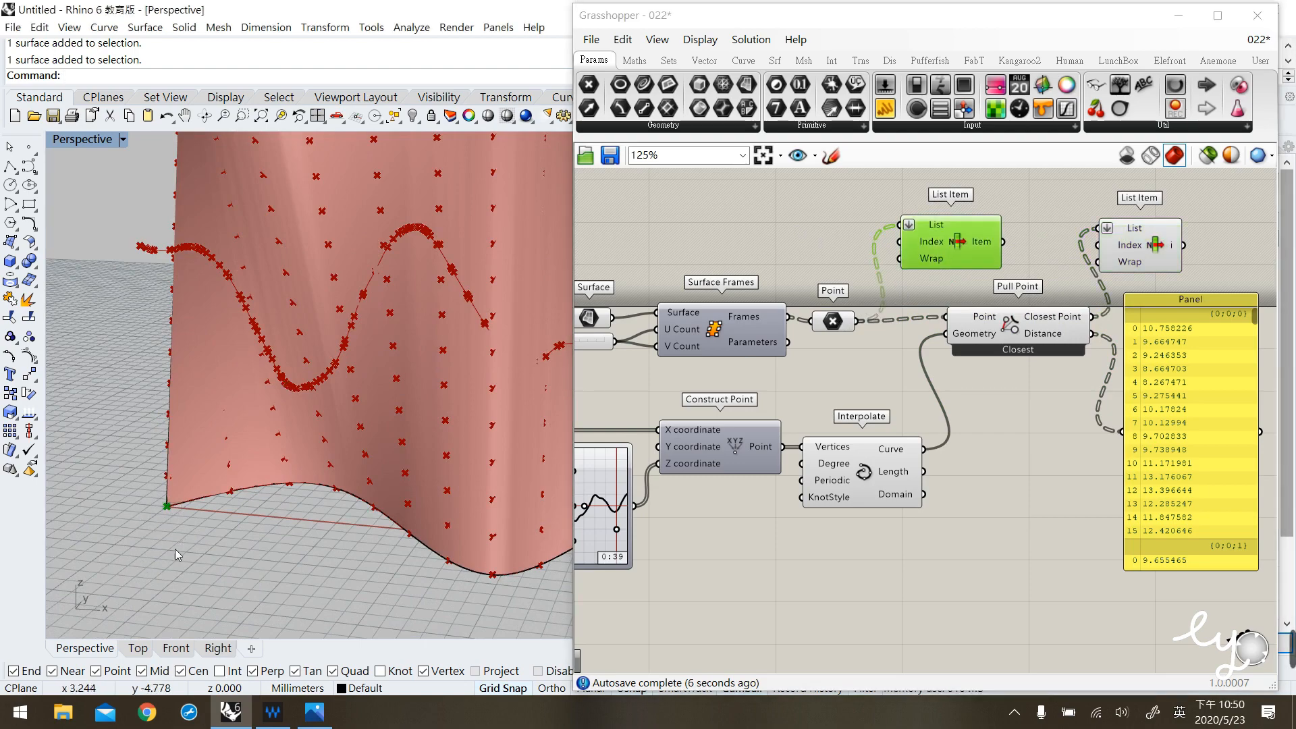
Highlight the interpolated curve and the two List Items in turn to identify the first grid point and its closest point.
click(865, 451)
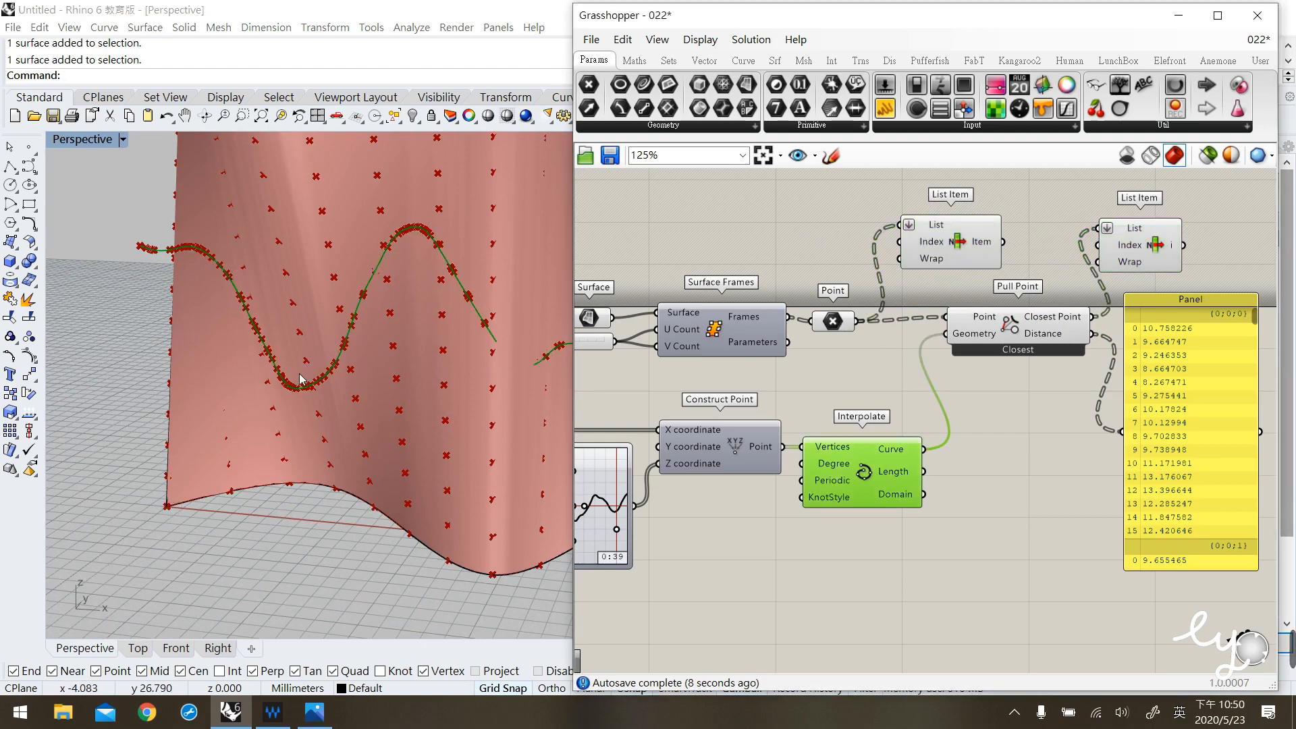
click(1137, 262)
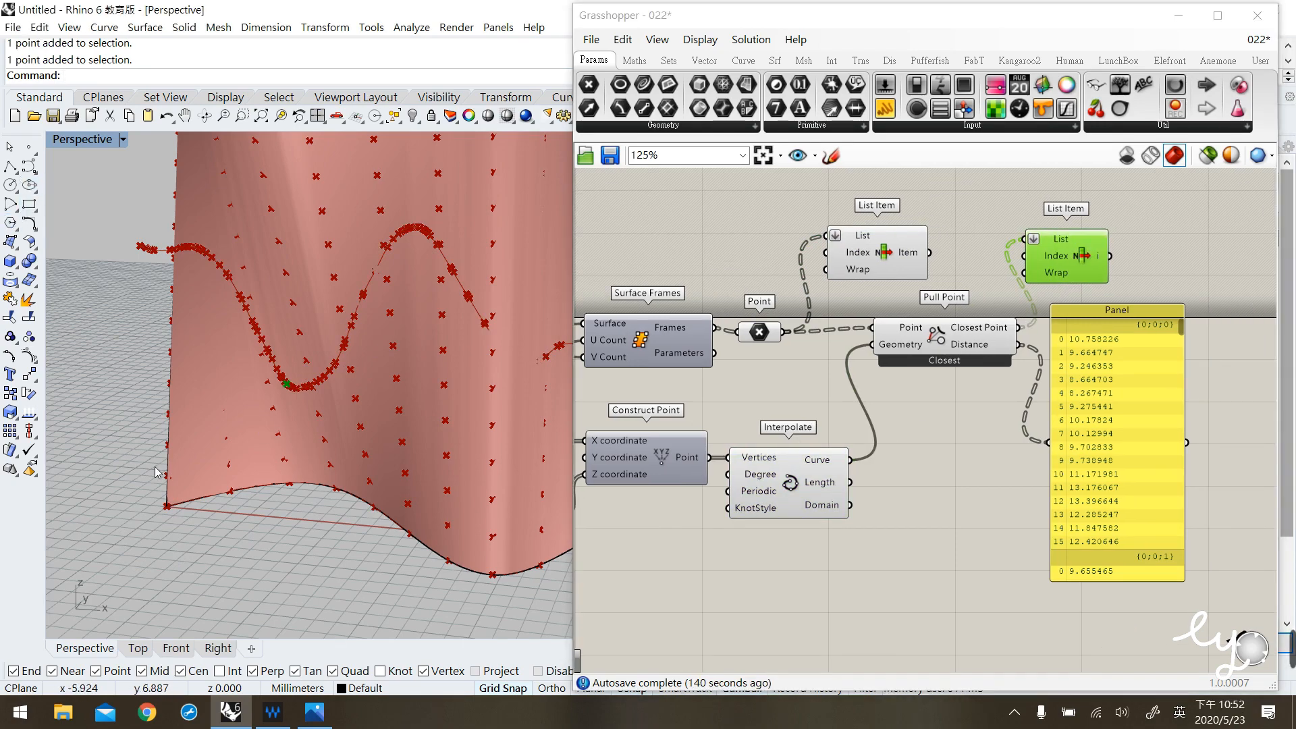
click(883, 254)
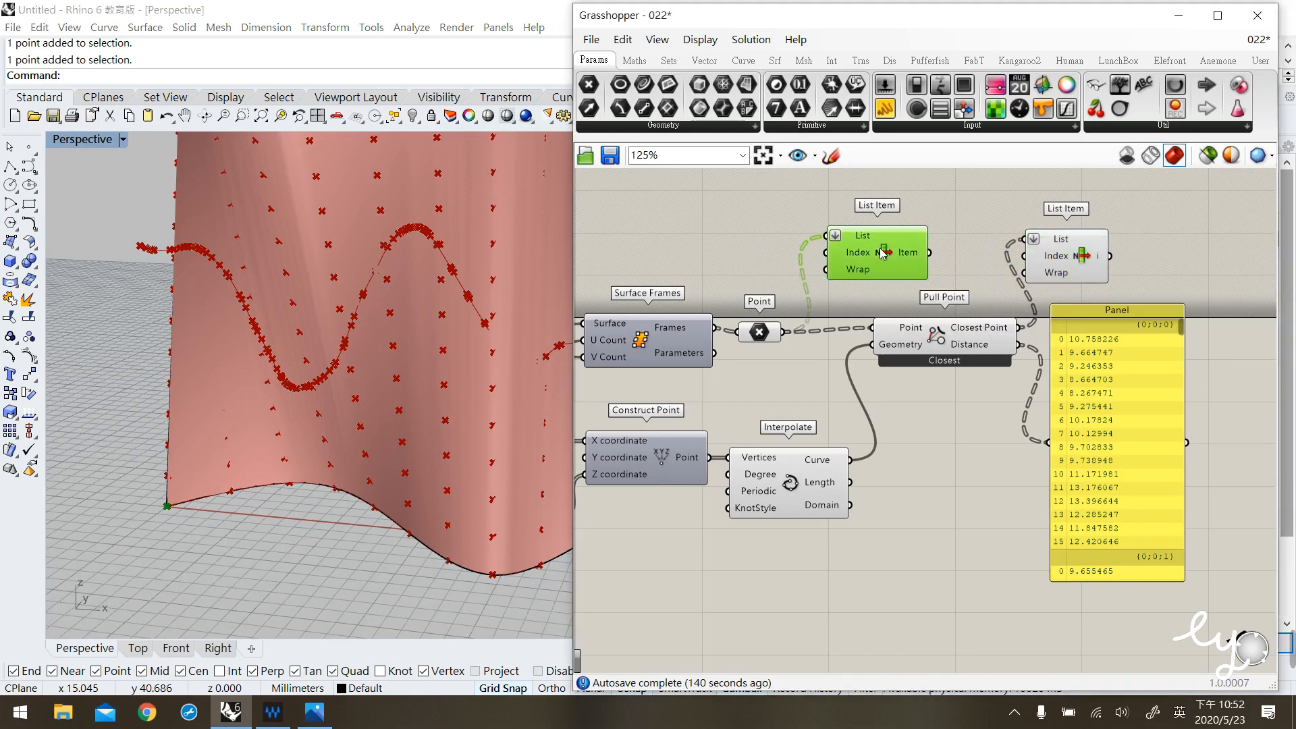
click(1081, 270)
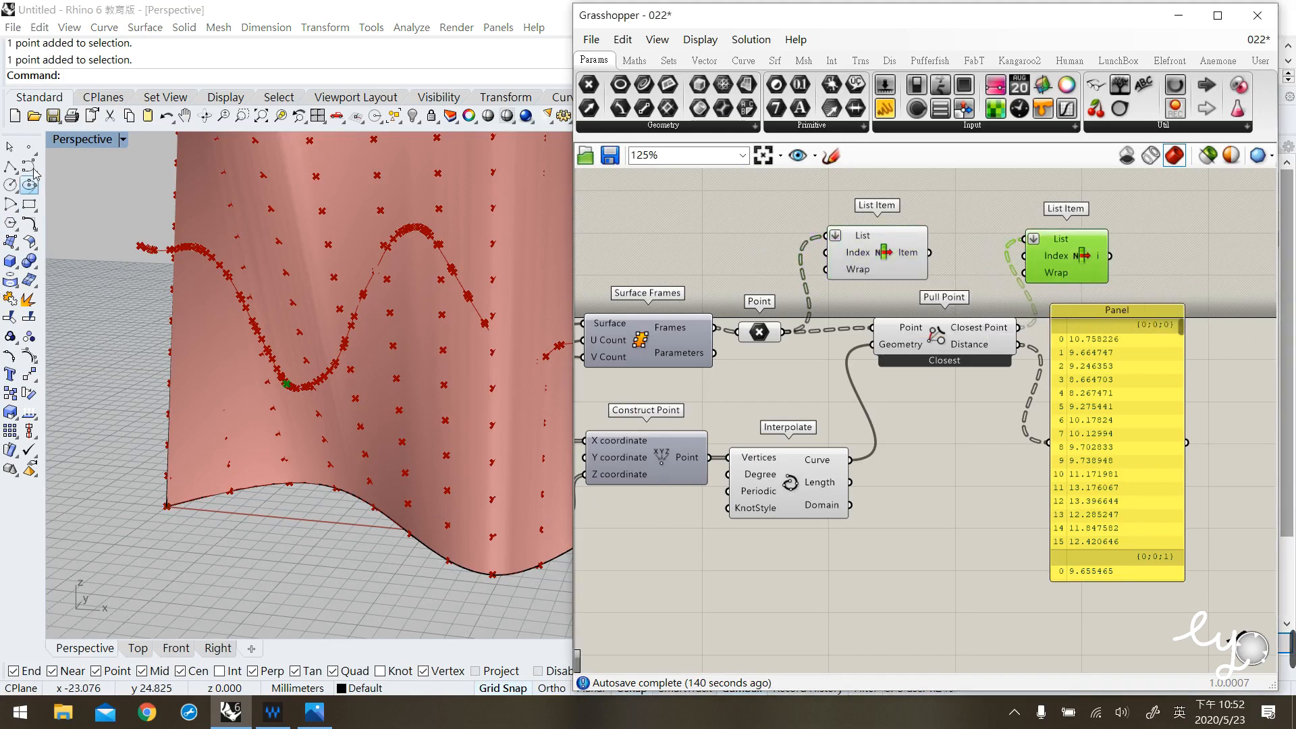
Measure from the first grid point to its closest curve point with a temporary polyline and mark item 0 in the Panel.
click(10, 166)
click(167, 505)
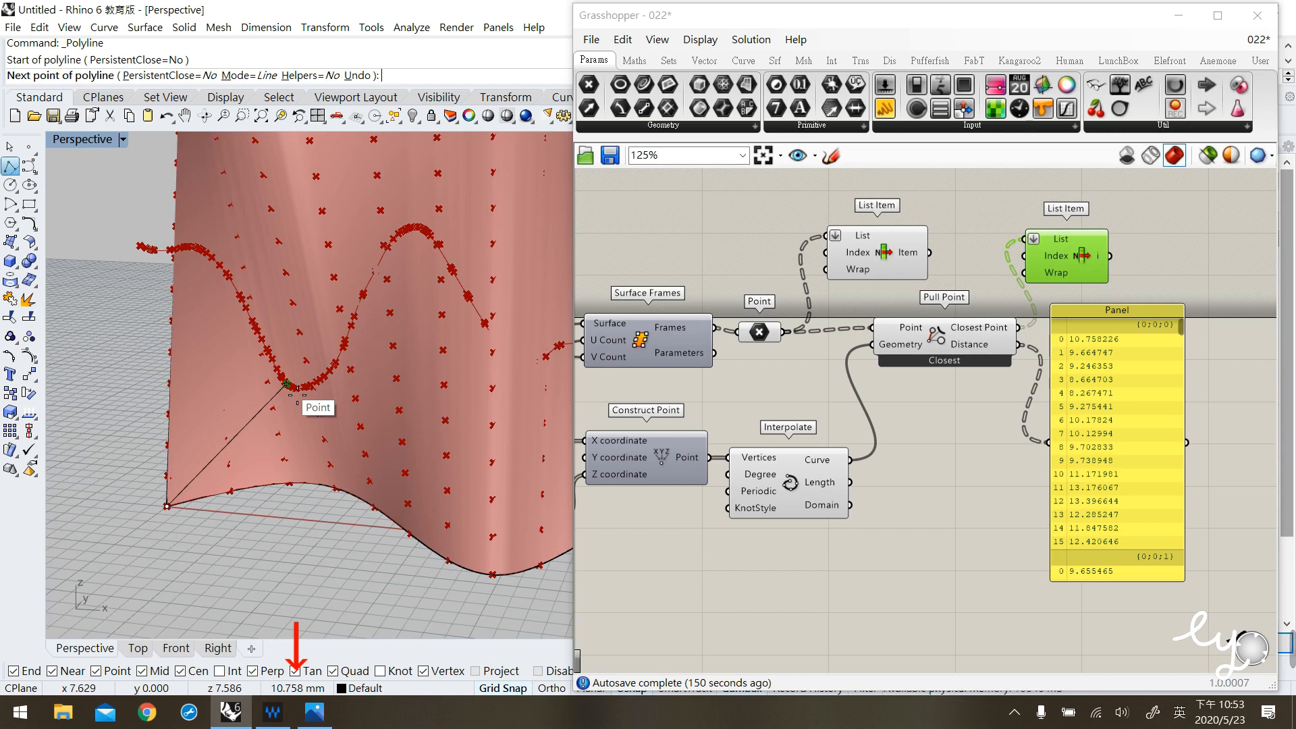
key(Escape)
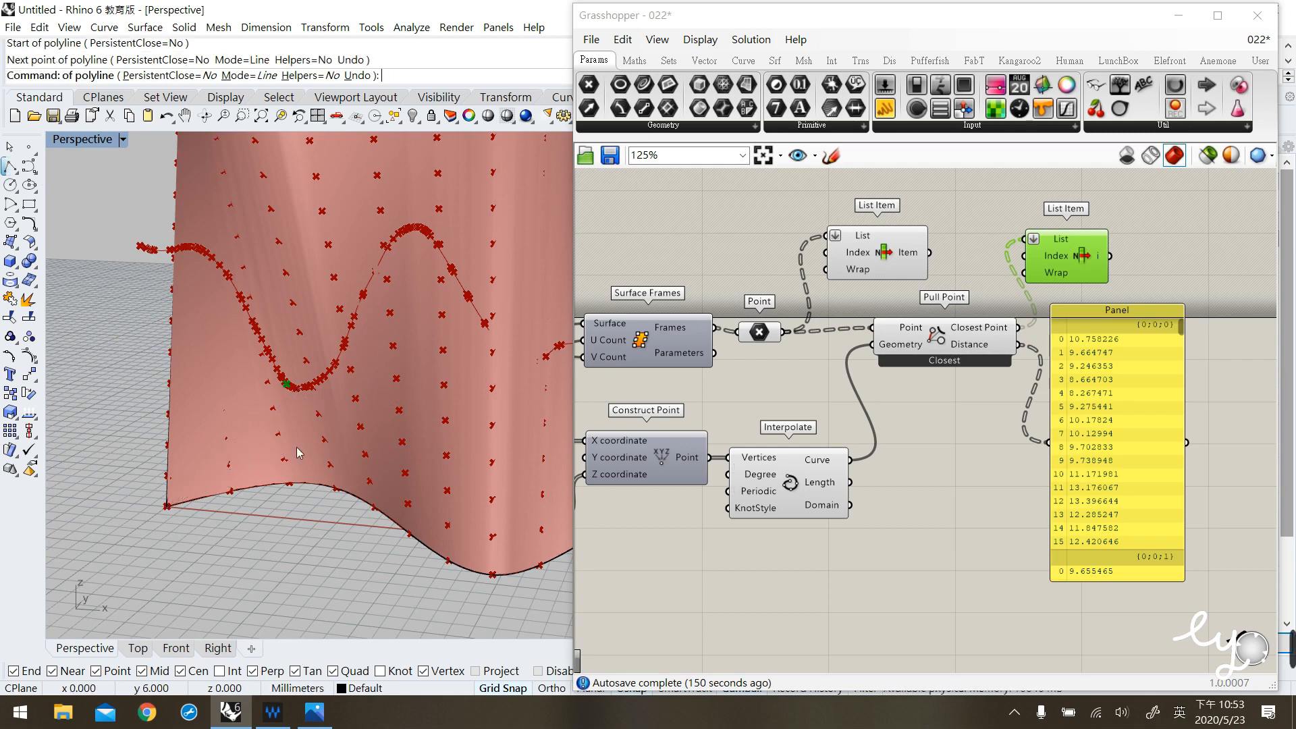
click(831, 155)
drag(1056, 343, 1124, 354)
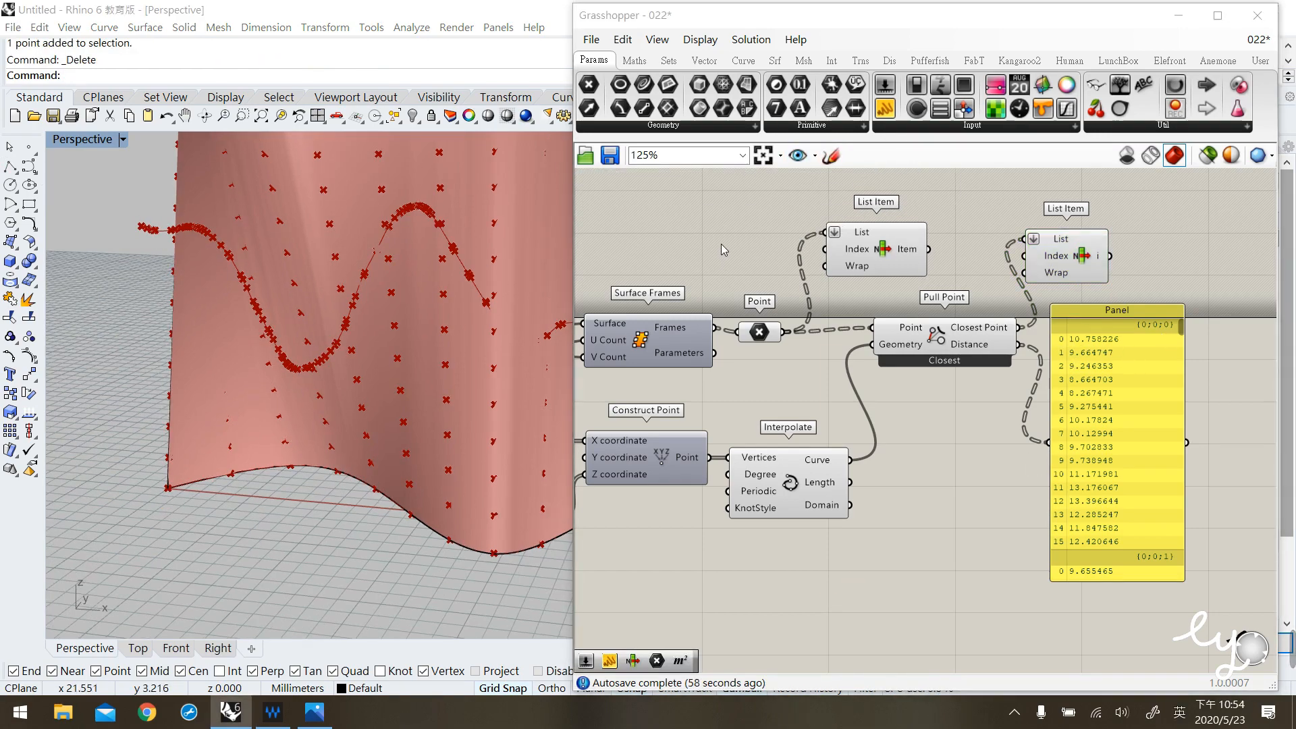
Add a Number Slider set to 10 and connect it to the Index input of both List Items.
double_click(722, 248)
text(10)
key(Return)
drag(825, 251, 748, 250)
click(856, 264)
right_drag(216, 445, 463, 457)
drag(1025, 257, 802, 249)
click(1076, 270)
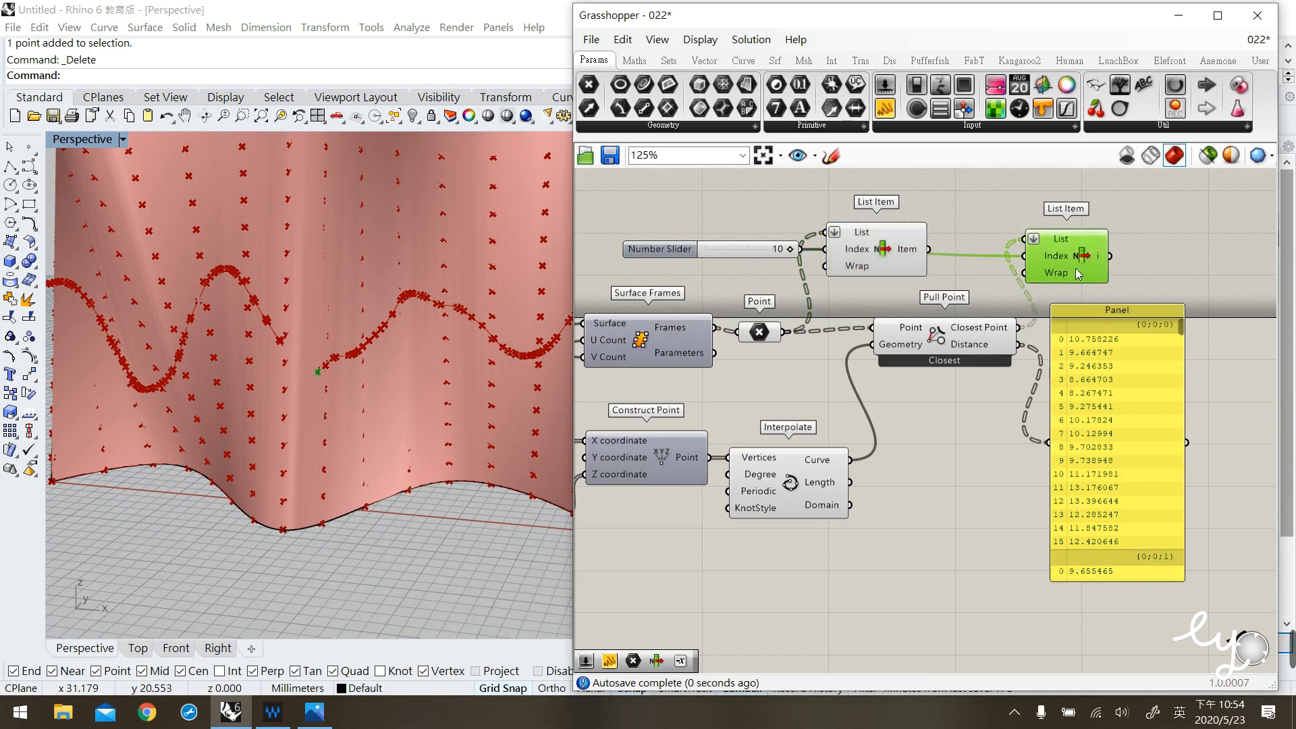
Bake the points of both List Items and select the two baked points in the viewport.
click(877, 253)
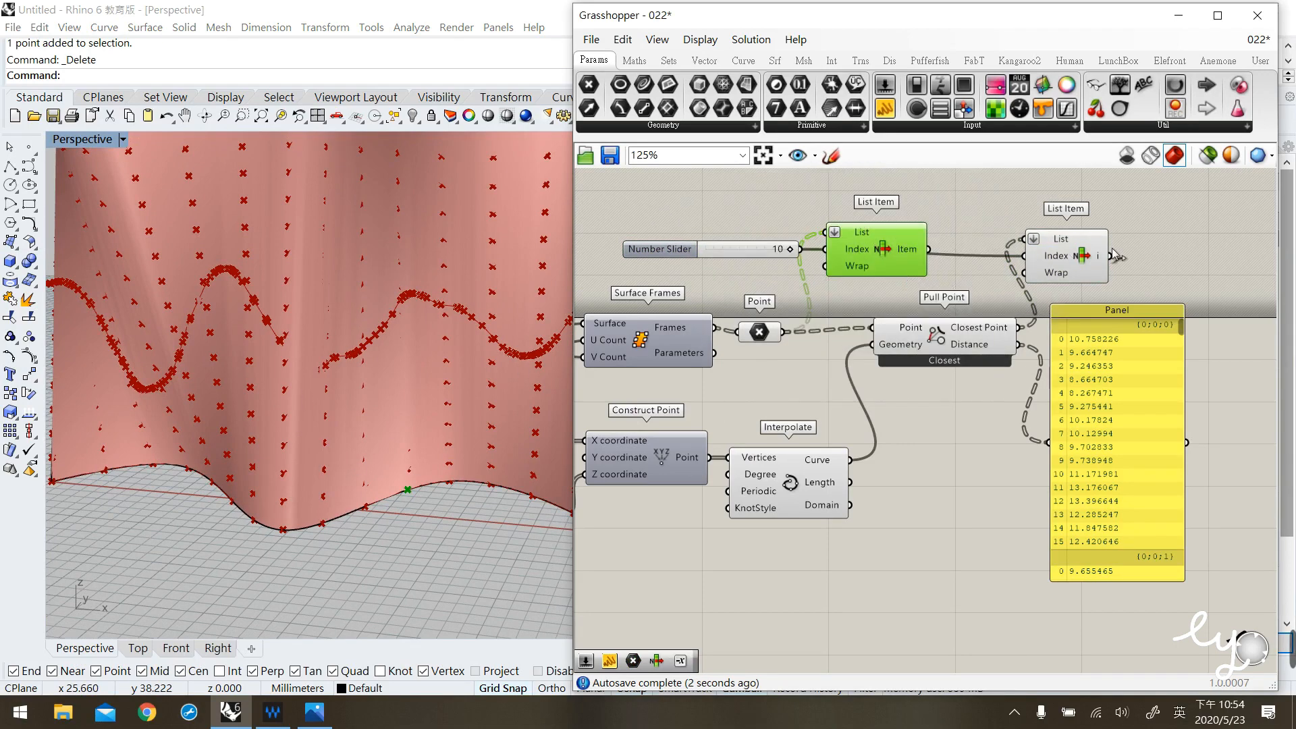
click(1073, 265)
middle_click(1072, 265)
click(1067, 271)
click(916, 194)
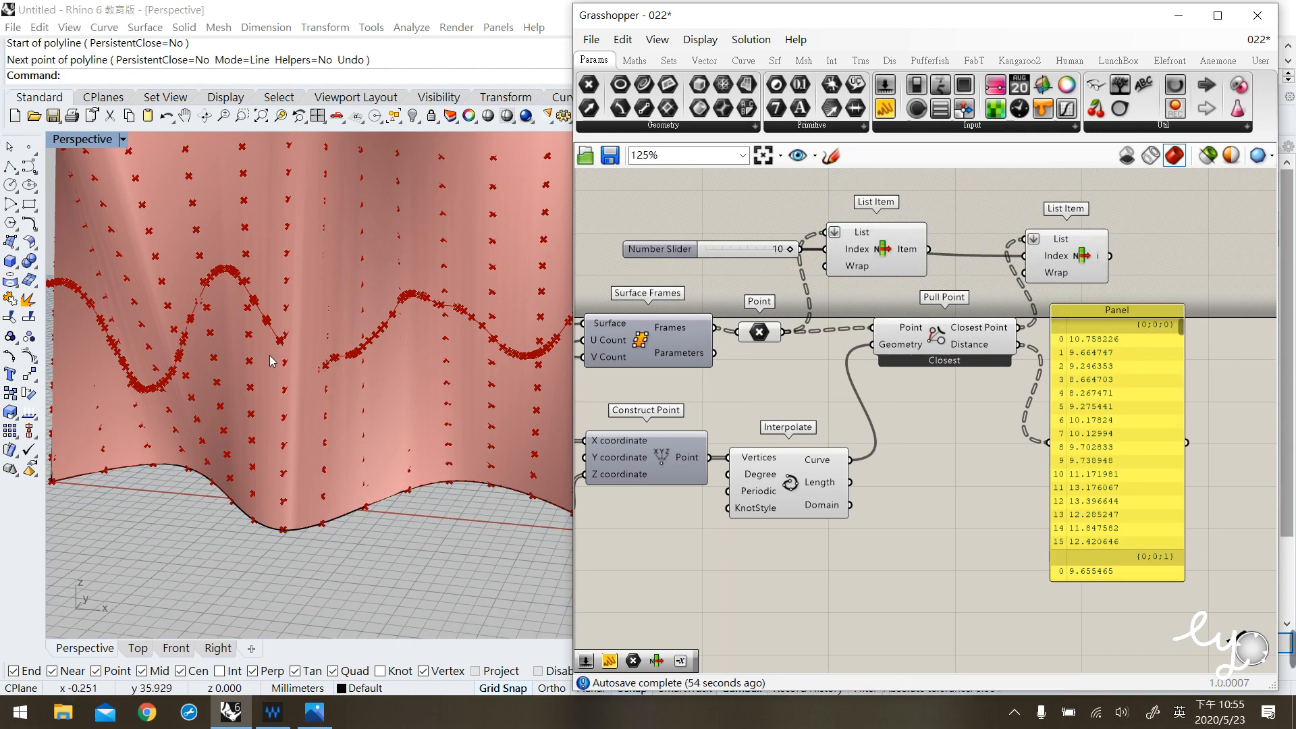
drag(250, 324, 486, 640)
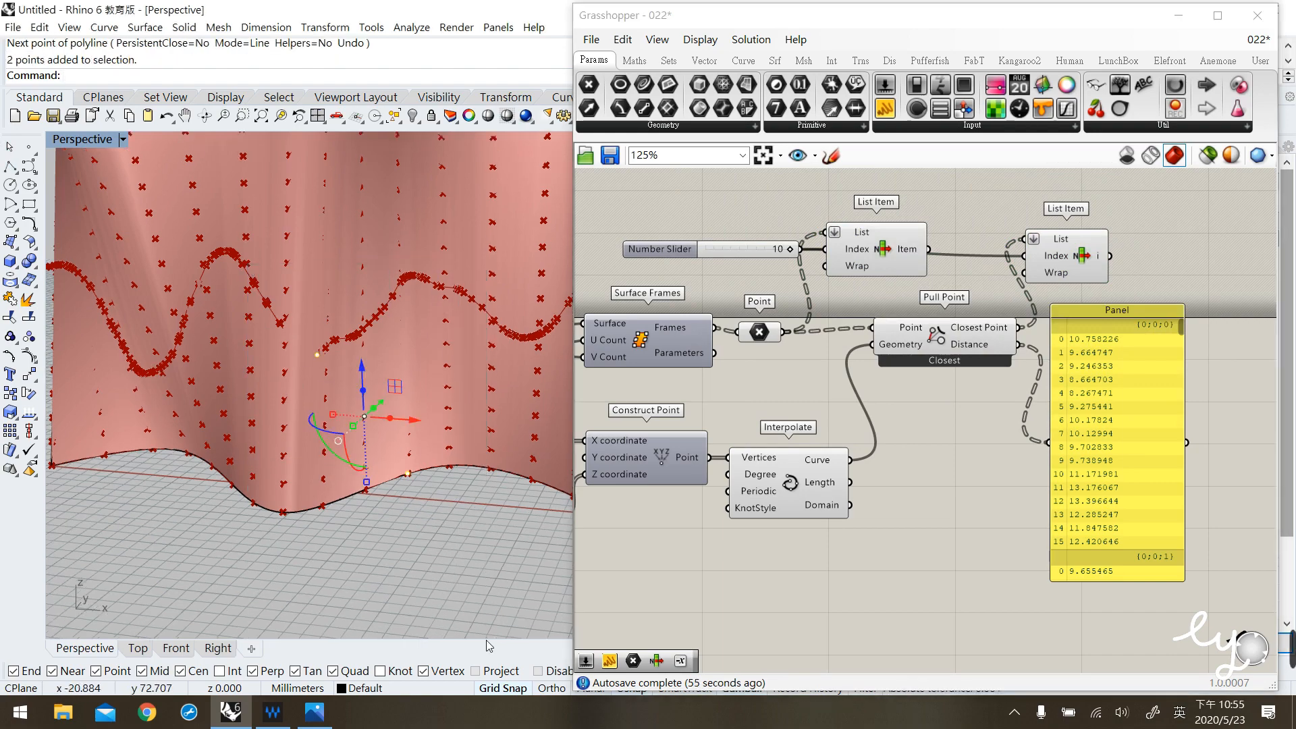
Measure between the two baked points with a temporary polyline and mark item 10 in the Panel for comparison.
click(10, 167)
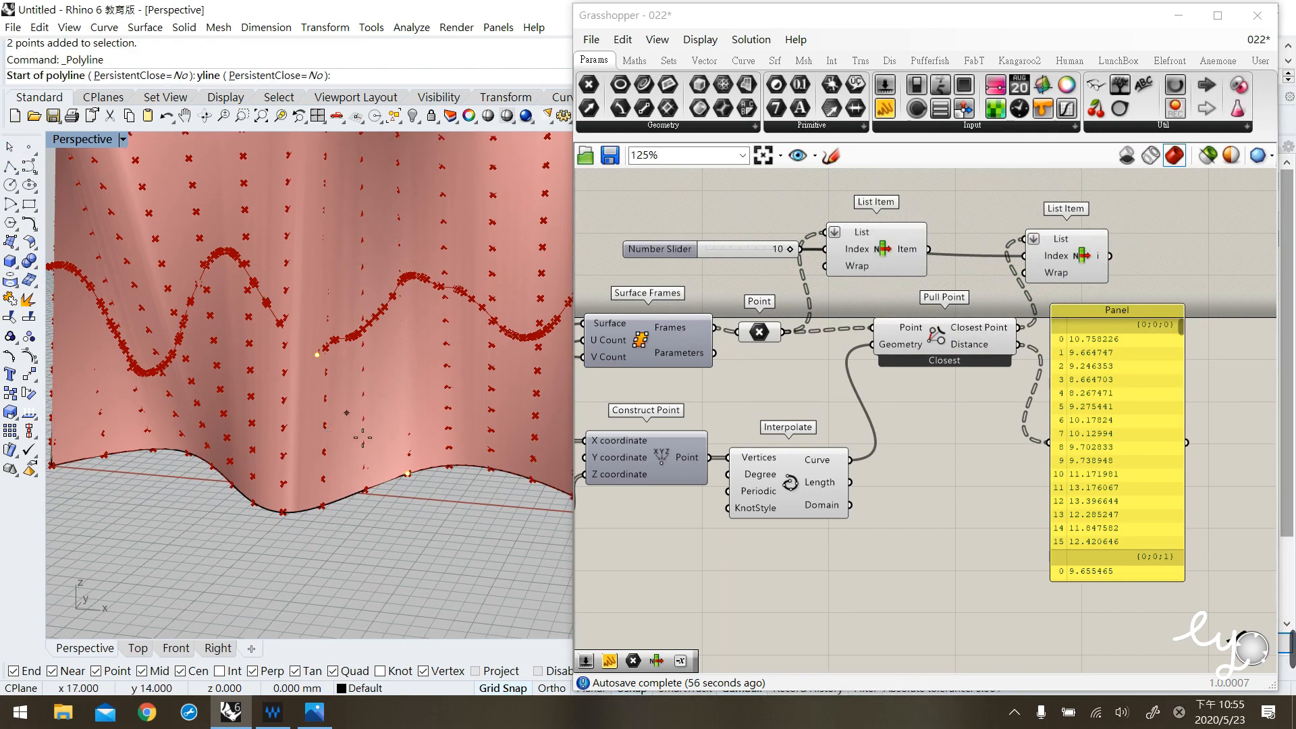
click(422, 484)
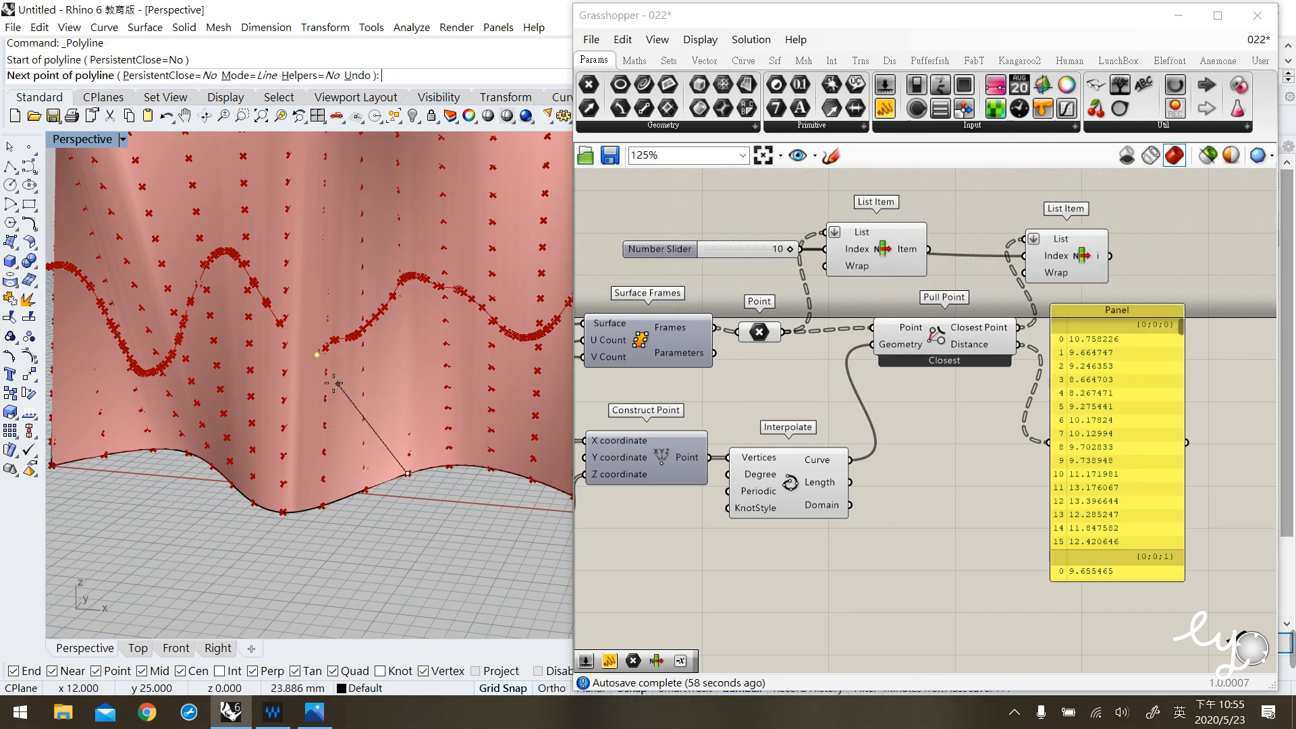
click(317, 354)
key(Return)
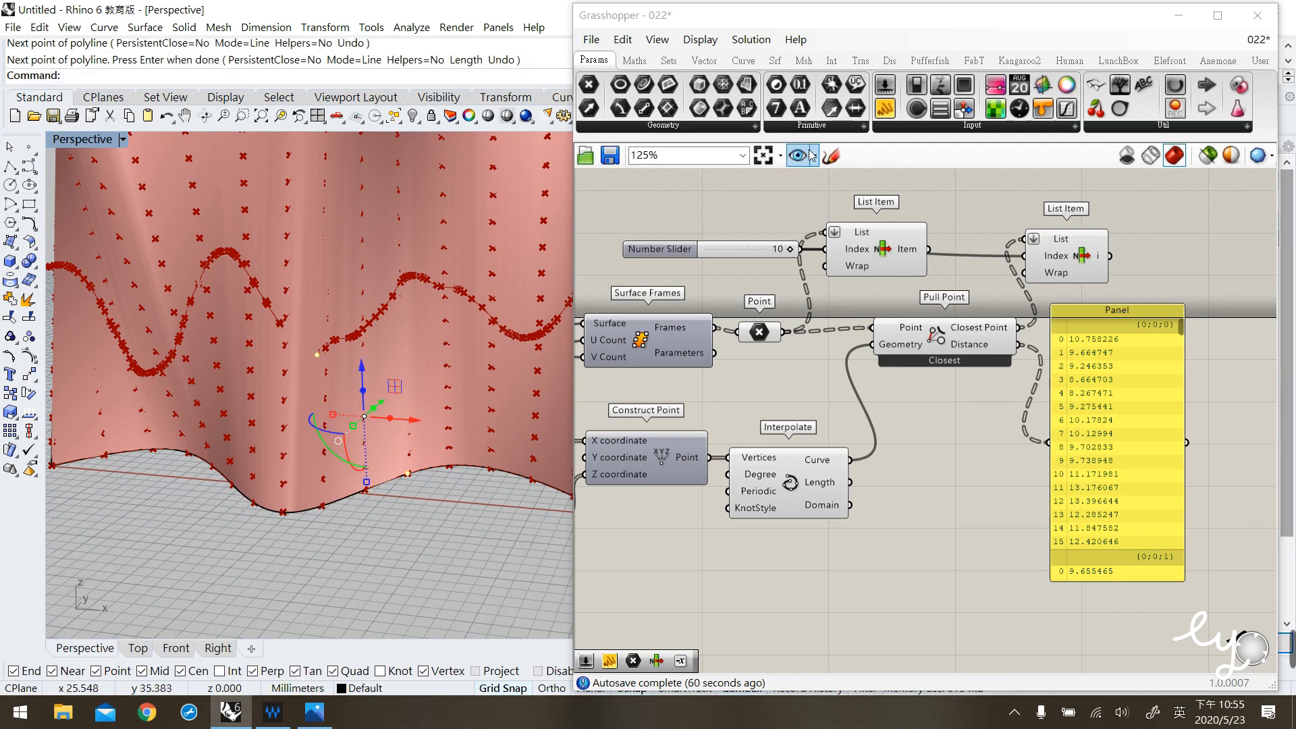
click(830, 155)
mouse_move(1051, 481)
mouse_down()
mouse_move(1126, 481)
mouse_move(1077, 465)
mouse_move(1052, 480)
mouse_up()
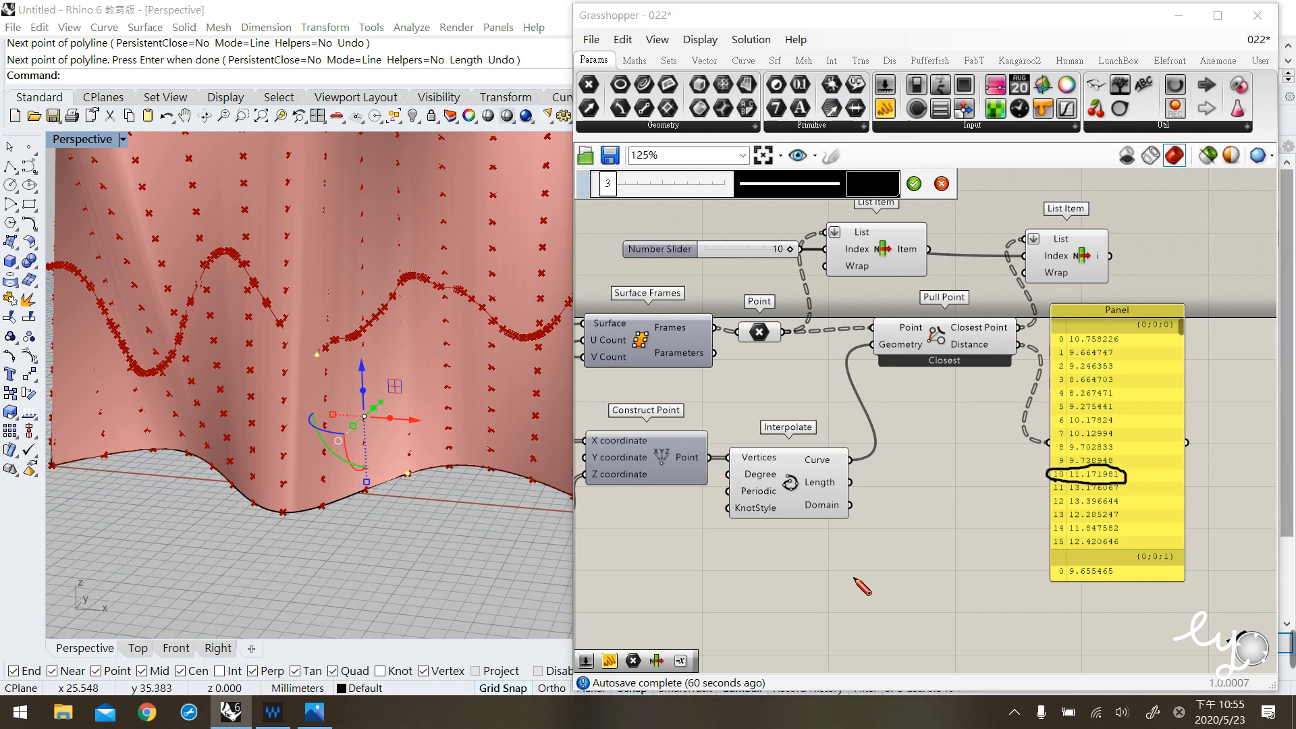
key(Escape)
Delete the Panel attached to Pull Point's Distance output.
click(1132, 467)
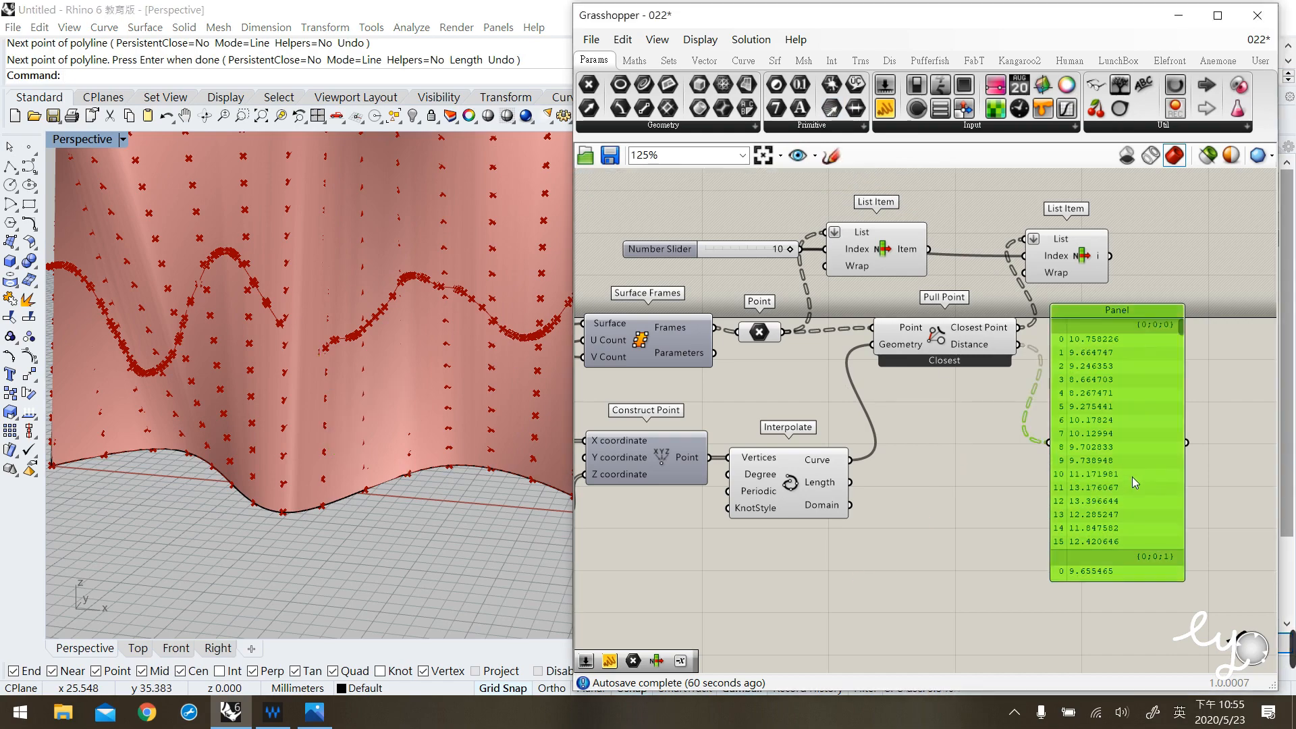
key(Delete)
scroll(468, 393, down, 5)
Highlight the grid points and the interpolated curve, and mark Pull Point's Distance output with a temporary canvas sketch.
click(759, 331)
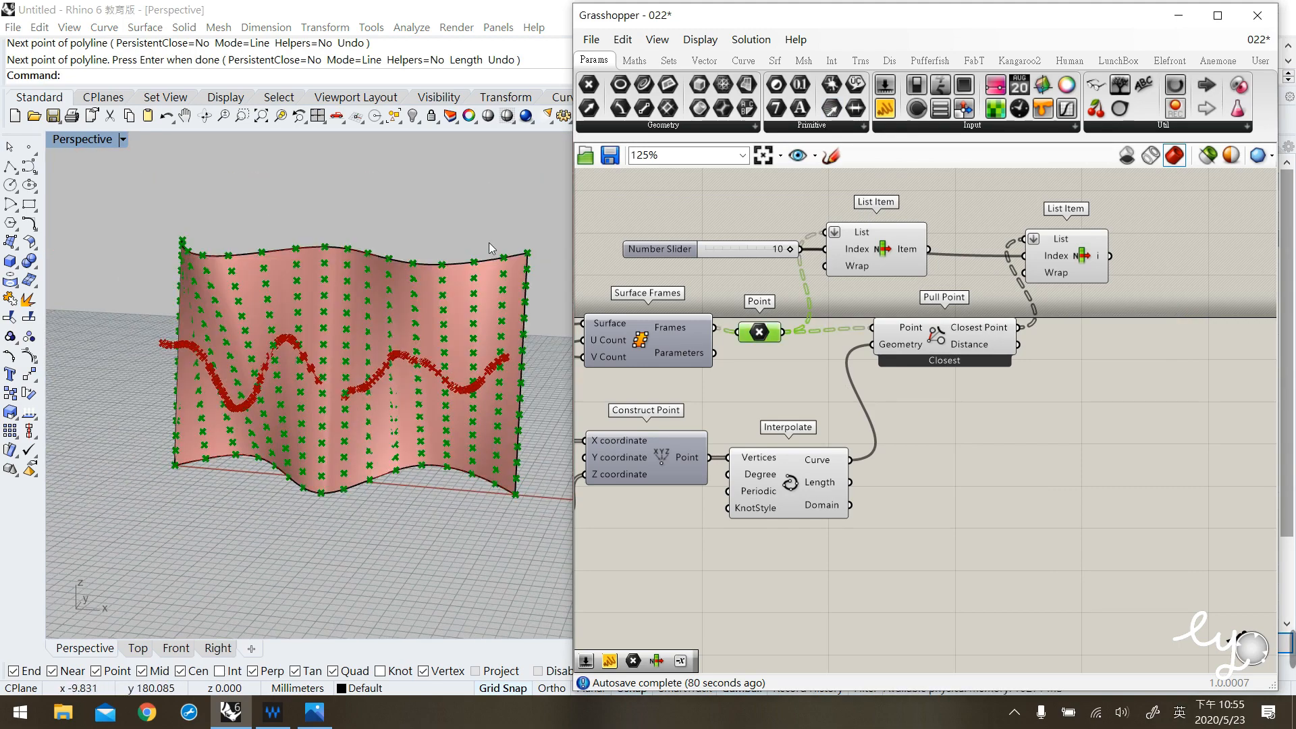
click(804, 496)
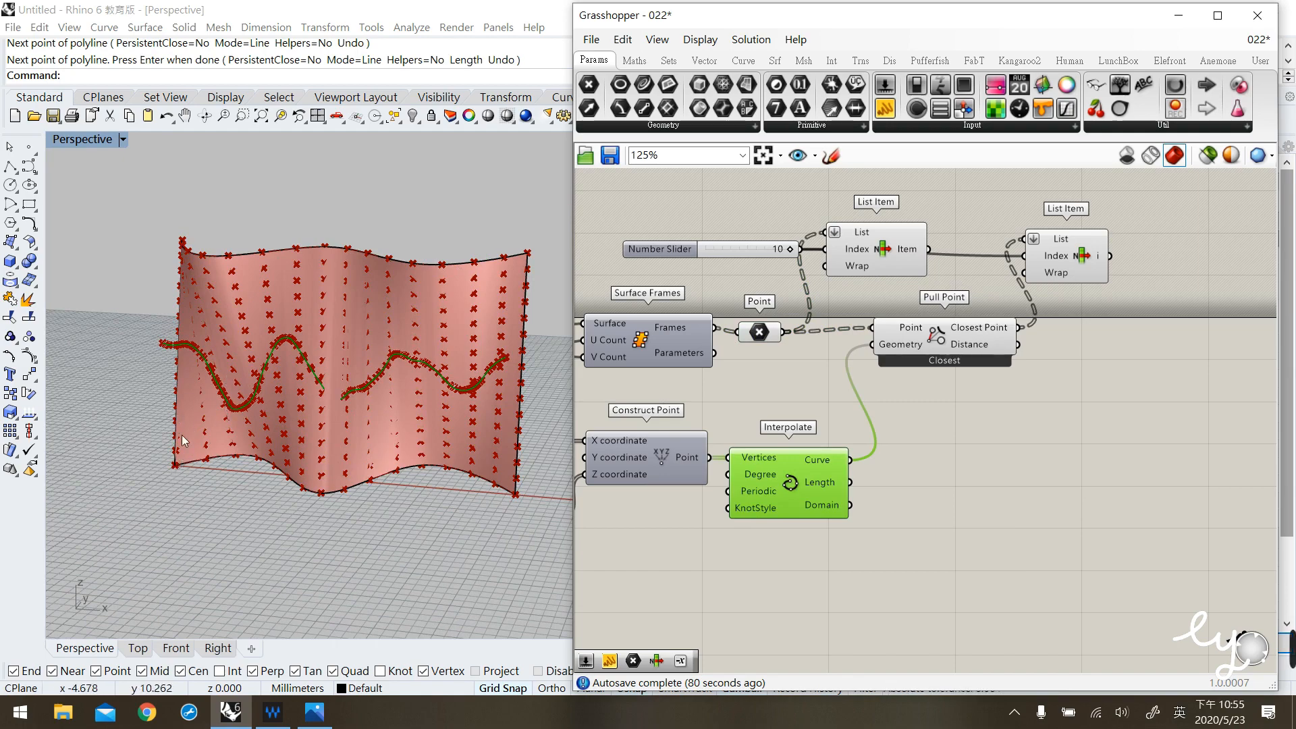
click(832, 155)
mouse_move(952, 351)
mouse_down()
mouse_move(992, 355)
mouse_move(967, 334)
mouse_move(957, 356)
mouse_move(1009, 339)
mouse_up()
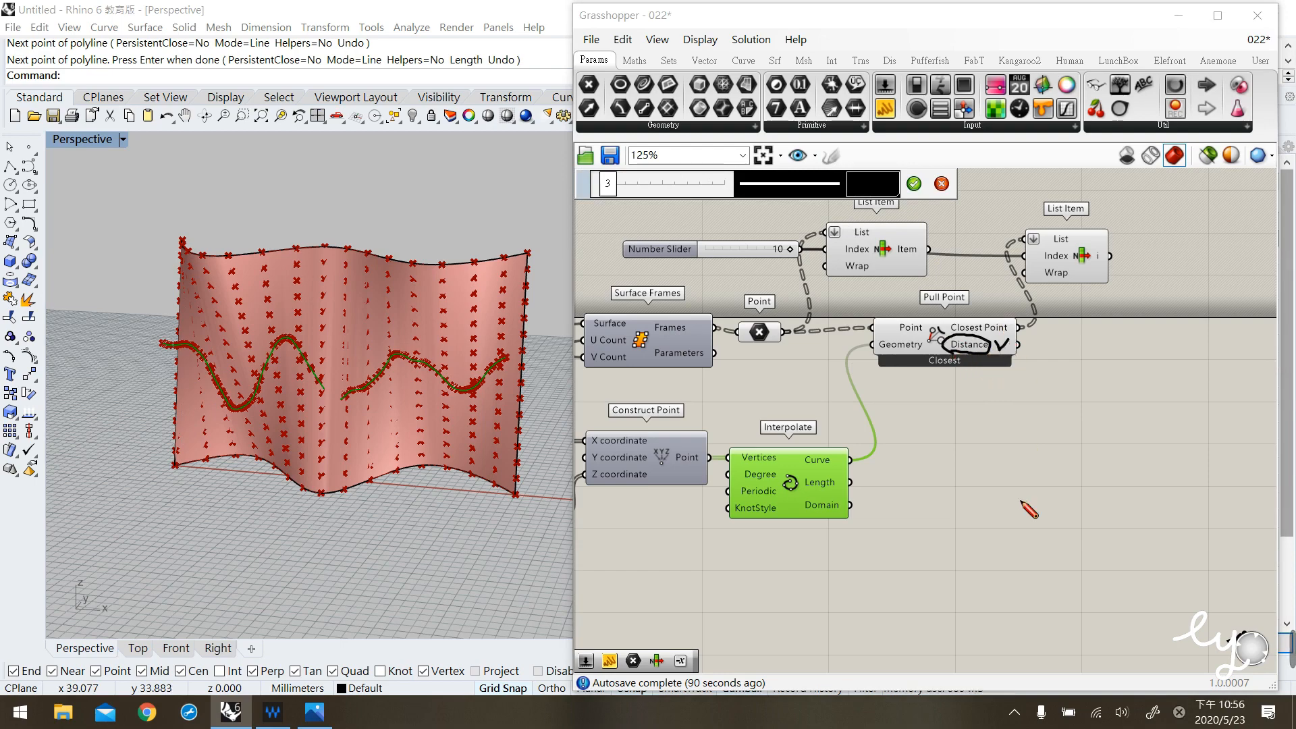
click(943, 184)
Delete both List Items with their Number Slider and turn off Pull Point's preview.
mouse_move(1147, 308)
mouse_down()
mouse_move(855, 259)
mouse_move(779, 222)
mouse_up()
key(Delete)
drag(943, 338, 938, 342)
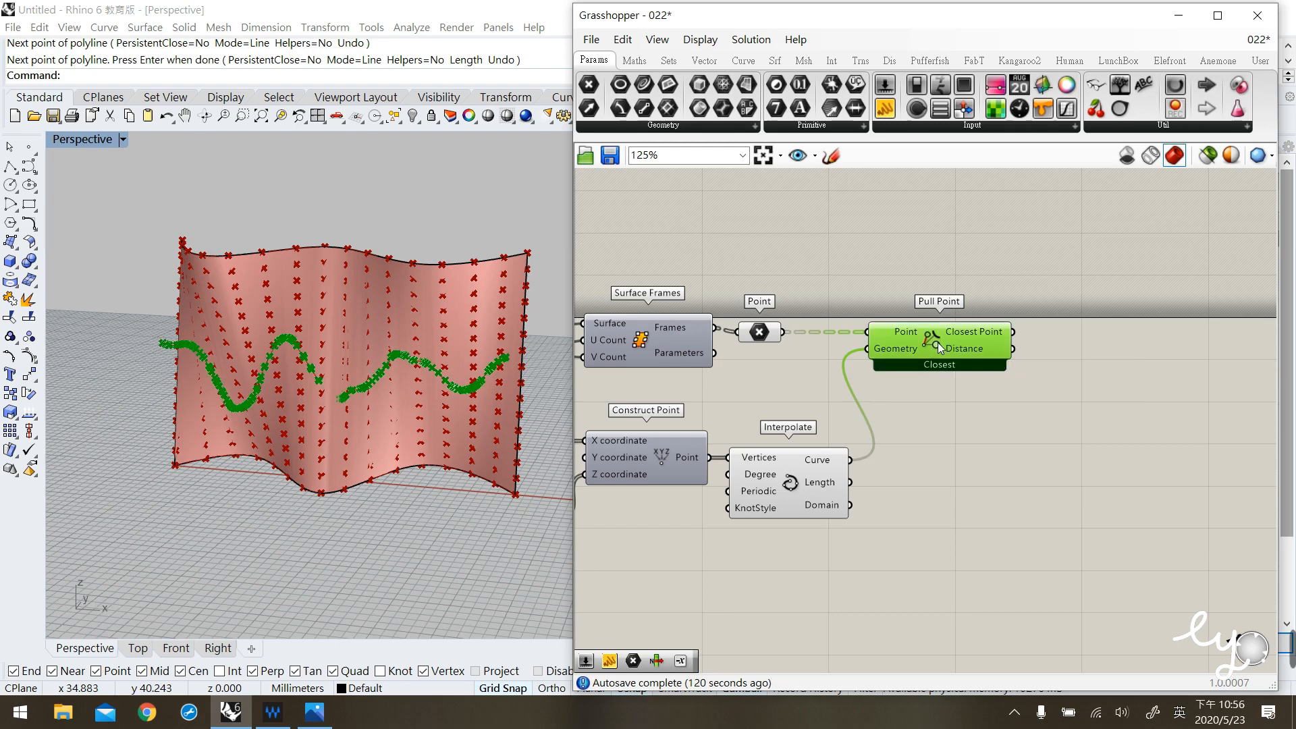
middle_click(938, 342)
click(990, 297)
click(837, 252)
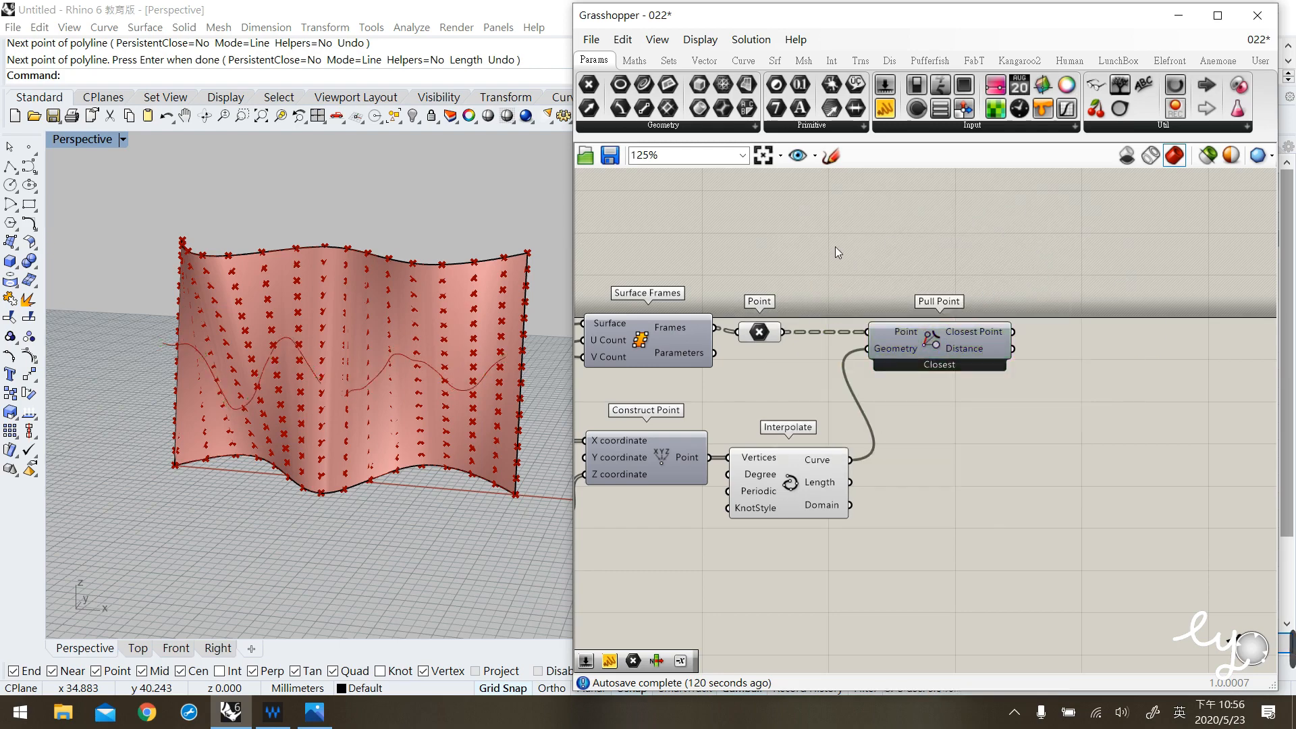
Add a Circle component with Plane and Radius inputs beyond Pull Point's outputs.
scroll(261, 393, up, 3)
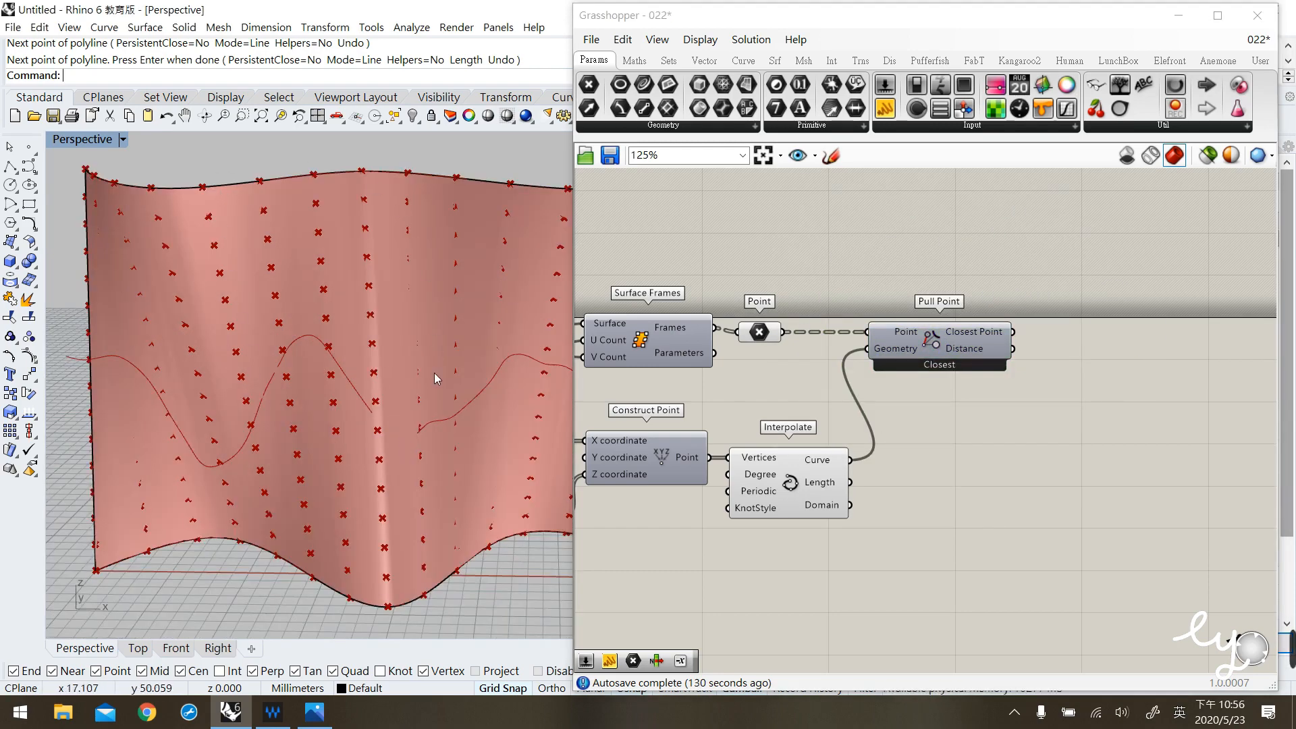
right_drag(428, 371, 397, 367)
scroll(397, 367, down, 5)
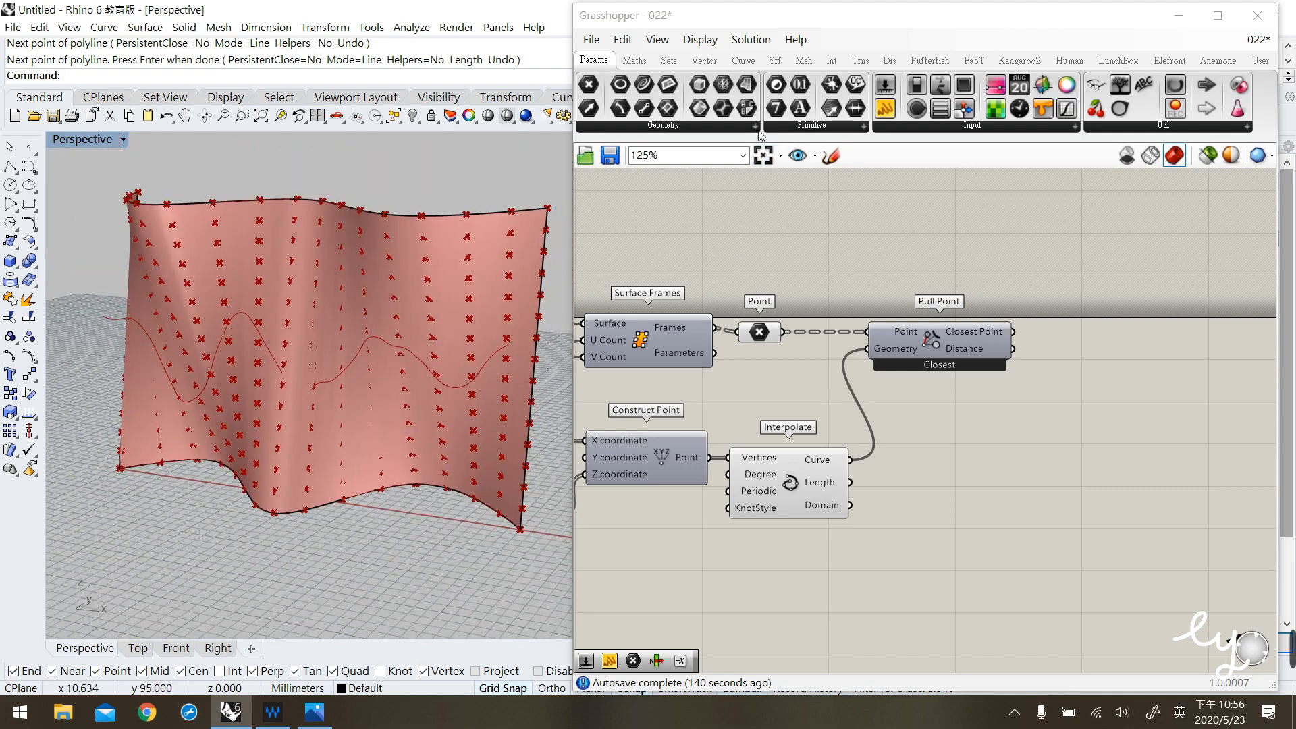
click(746, 62)
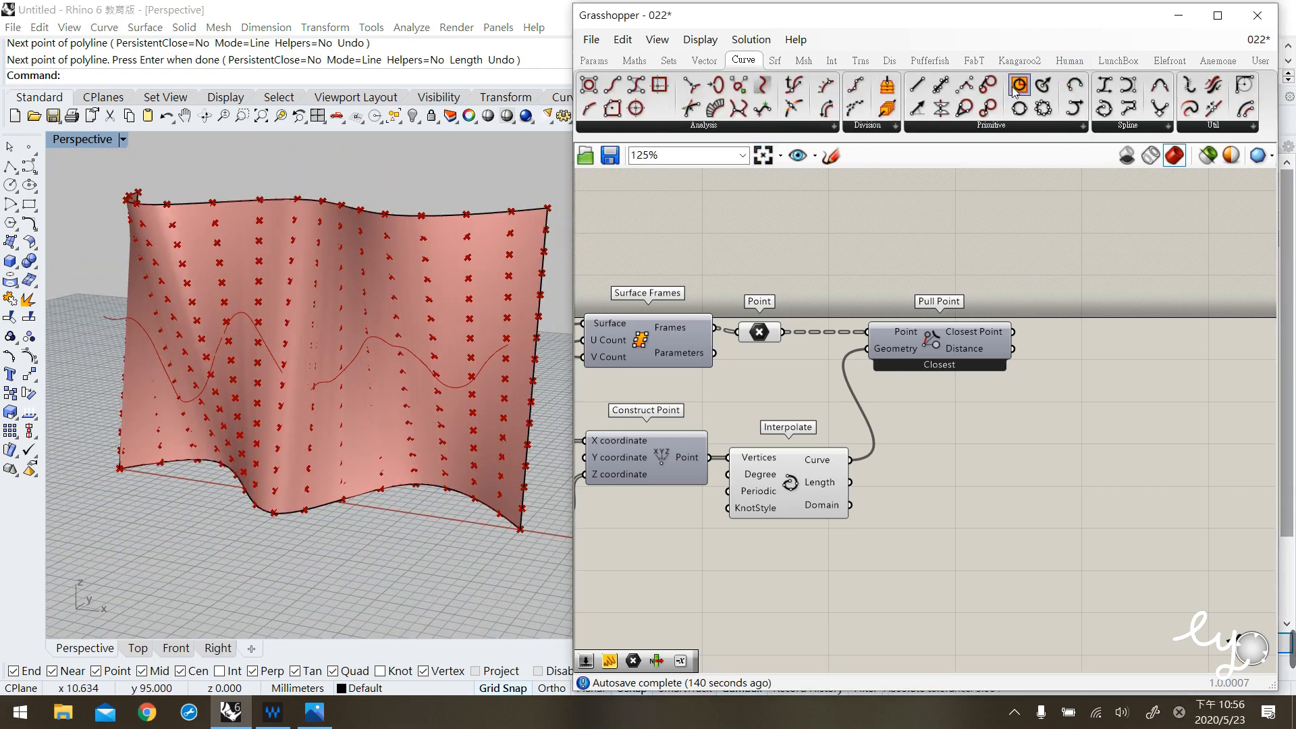
mouse_move(1019, 84)
mouse_down()
mouse_move(1111, 397)
mouse_move(1122, 379)
mouse_up()
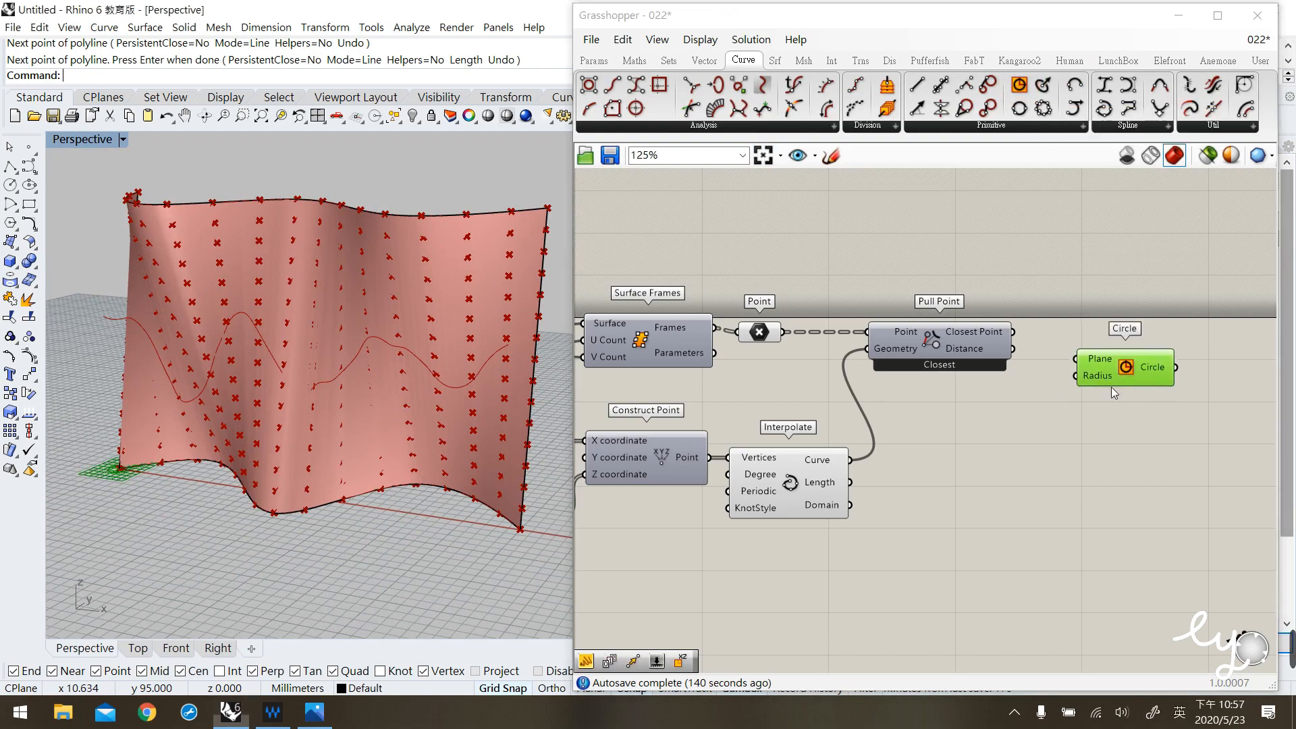
Connect the Point parameter to Circle's Plane input and inspect the circles' orientation on the surface.
click(823, 314)
drag(759, 339, 1076, 364)
click(1002, 427)
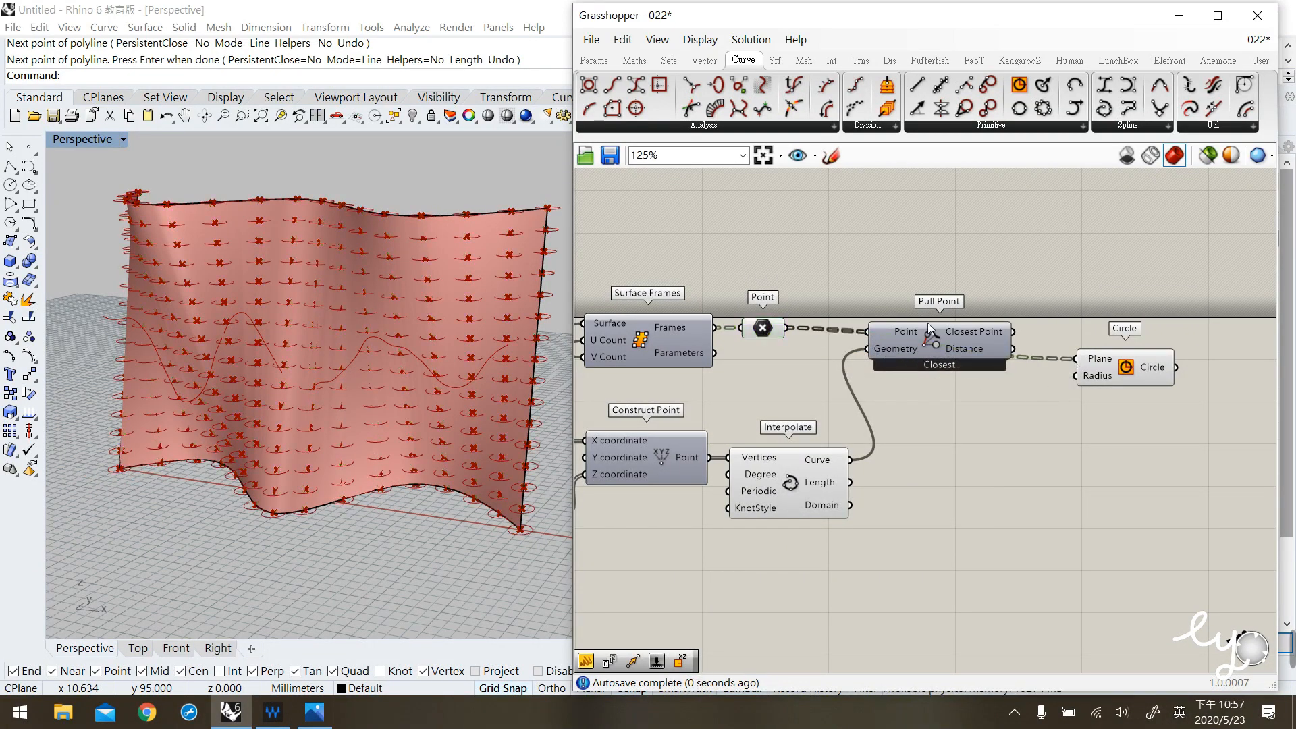
drag(767, 330, 771, 330)
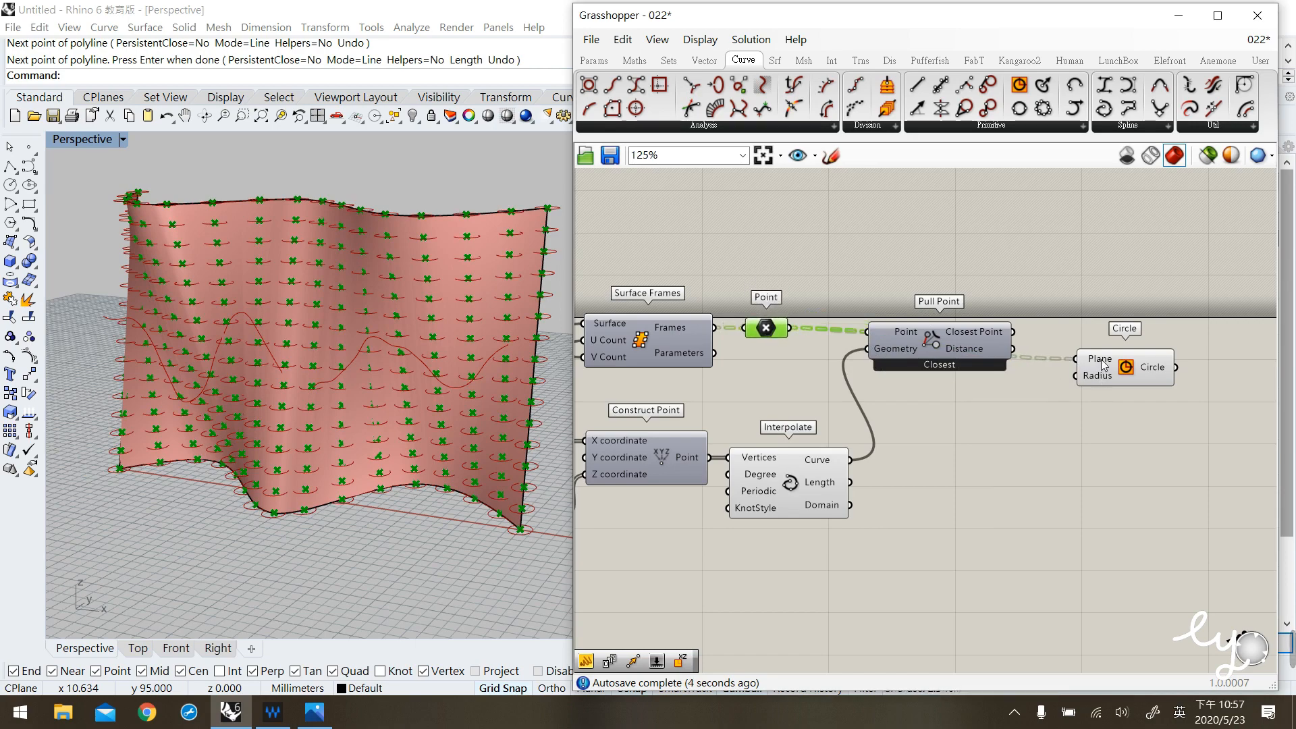
right_drag(248, 405, 405, 351)
drag(1141, 357, 1136, 366)
click(1112, 394)
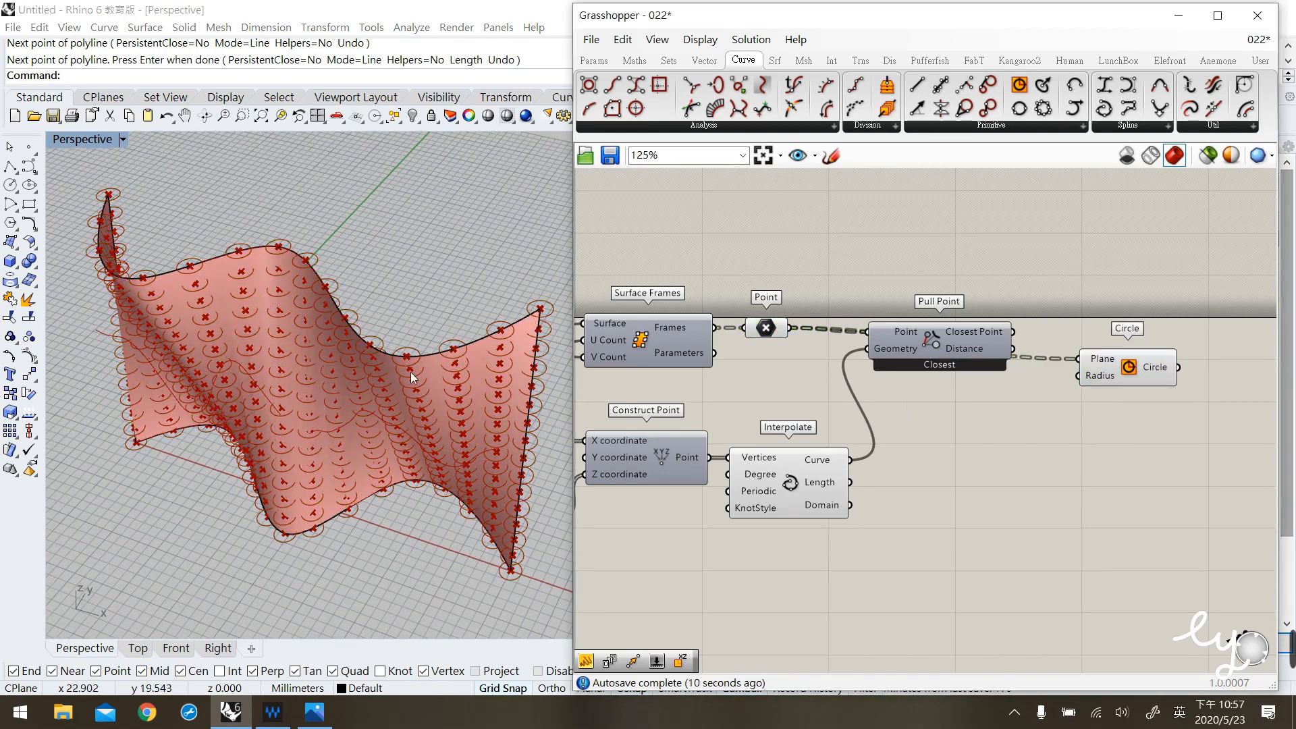
Examine the surface frames in the viewport and mark the Frames output and Circle's Plane input with temporary canvas sketches.
right_drag(436, 440, 445, 400)
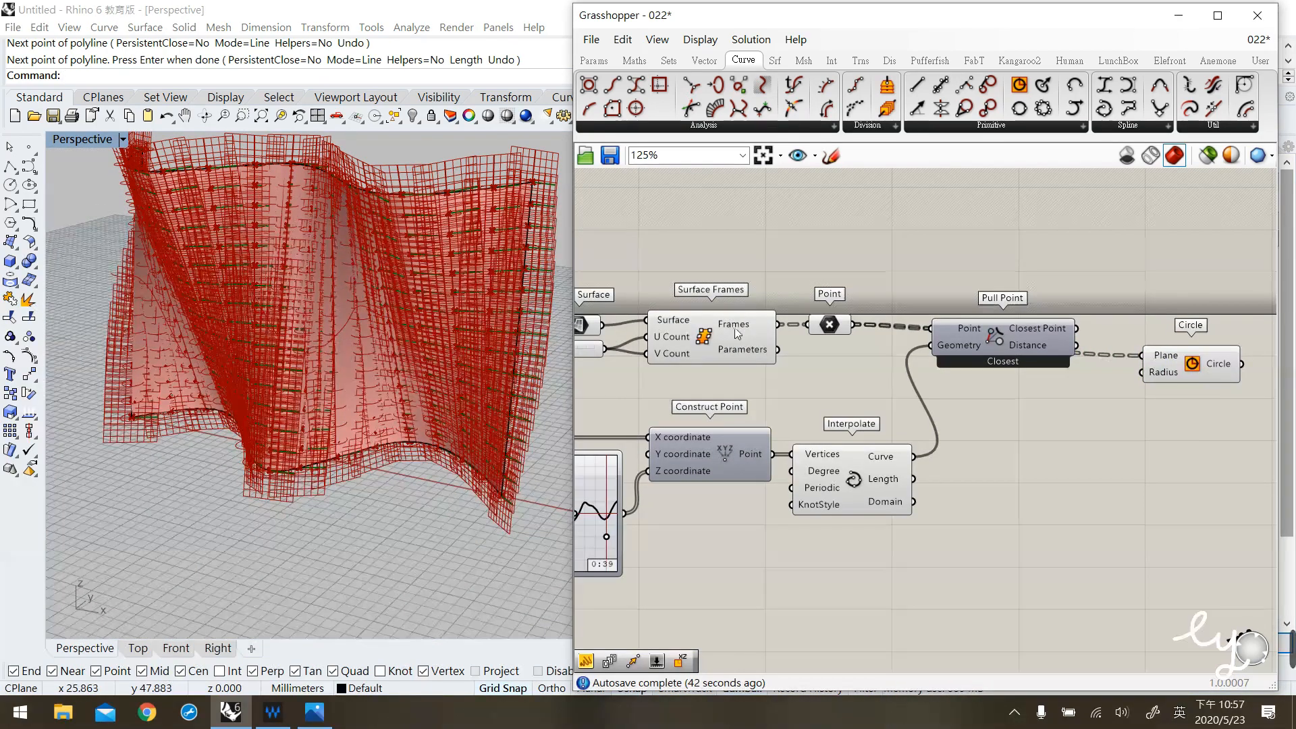
click(825, 158)
mouse_move(741, 329)
mouse_down()
mouse_move(719, 343)
mouse_move(761, 341)
mouse_move(738, 310)
mouse_move(715, 341)
mouse_move(757, 351)
mouse_move(769, 312)
mouse_move(736, 305)
mouse_up()
mouse_move(1168, 373)
mouse_down()
mouse_move(1180, 368)
mouse_move(1162, 336)
mouse_move(1156, 370)
mouse_up()
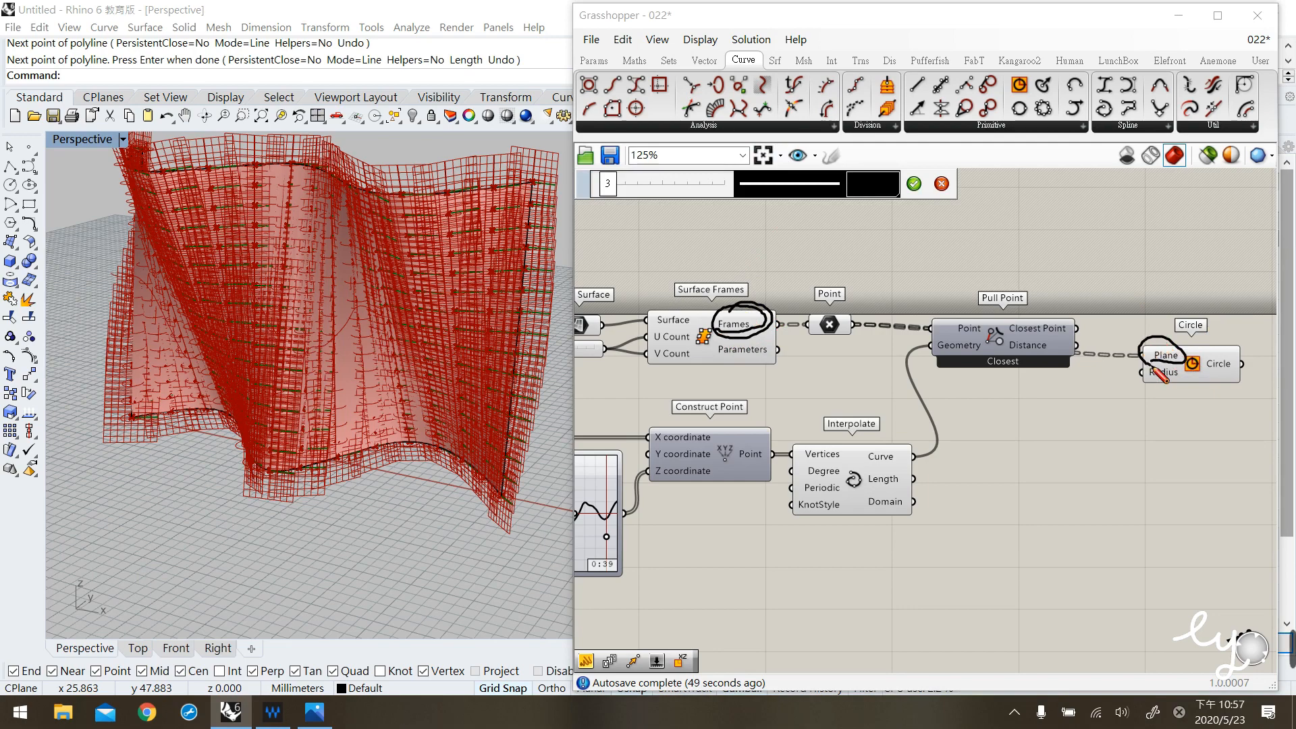
click(942, 183)
Connect Surface Frames' Frames output to Circle's Plane input in place of the Point parameter.
drag(1184, 377, 1173, 378)
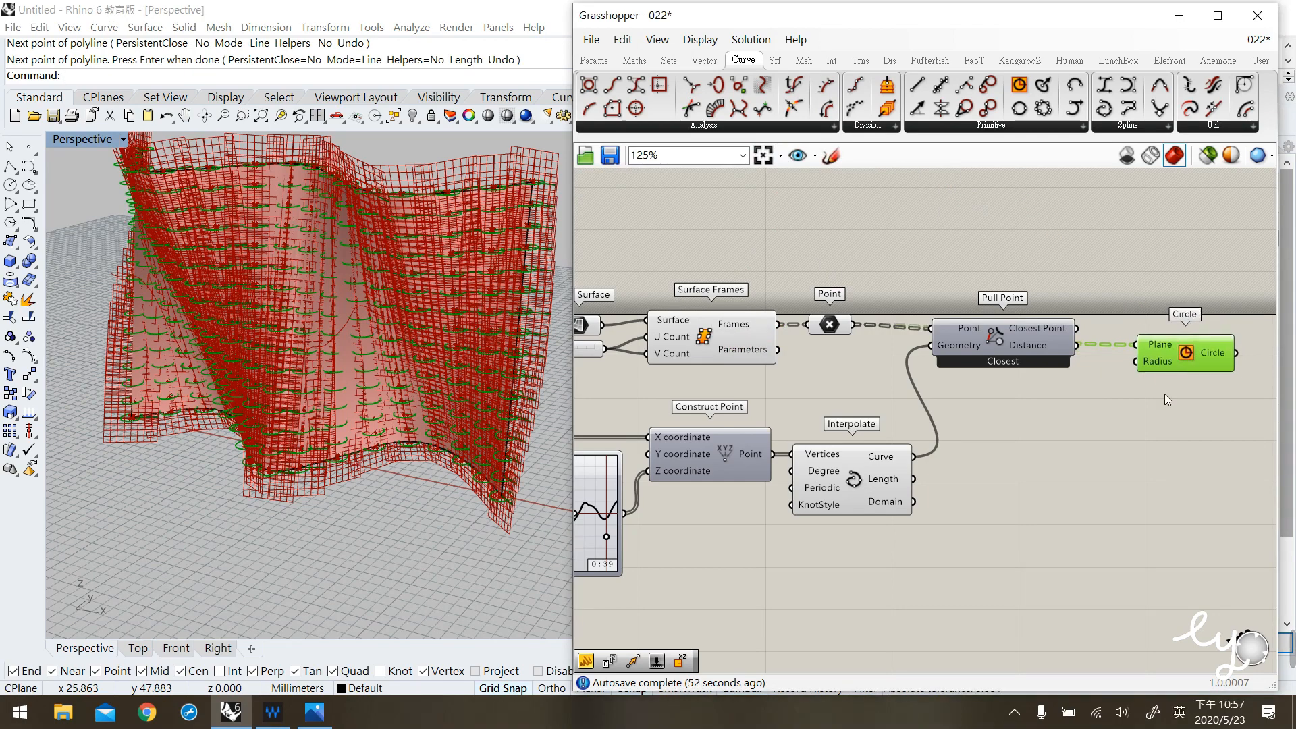
drag(780, 331, 1152, 343)
click(879, 409)
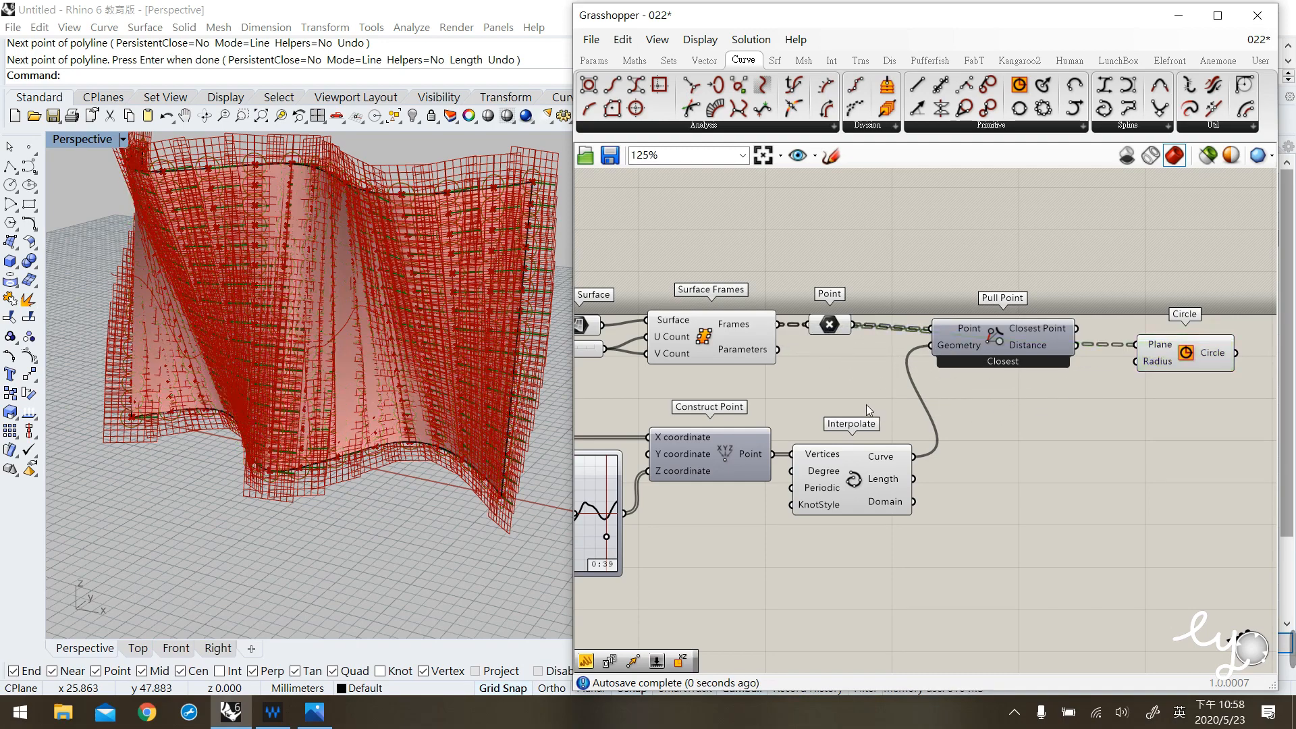
Turn off the Surface Frames preview and highlight the Circle component to inspect the circles on the surface.
click(702, 338)
middle_click(703, 334)
middle_click(705, 338)
click(734, 299)
click(783, 297)
click(1184, 346)
scroll(1184, 345, up, 1)
mouse_move(253, 411)
right_down()
mouse_move(381, 421)
mouse_move(304, 484)
mouse_move(247, 443)
mouse_move(341, 426)
right_up()
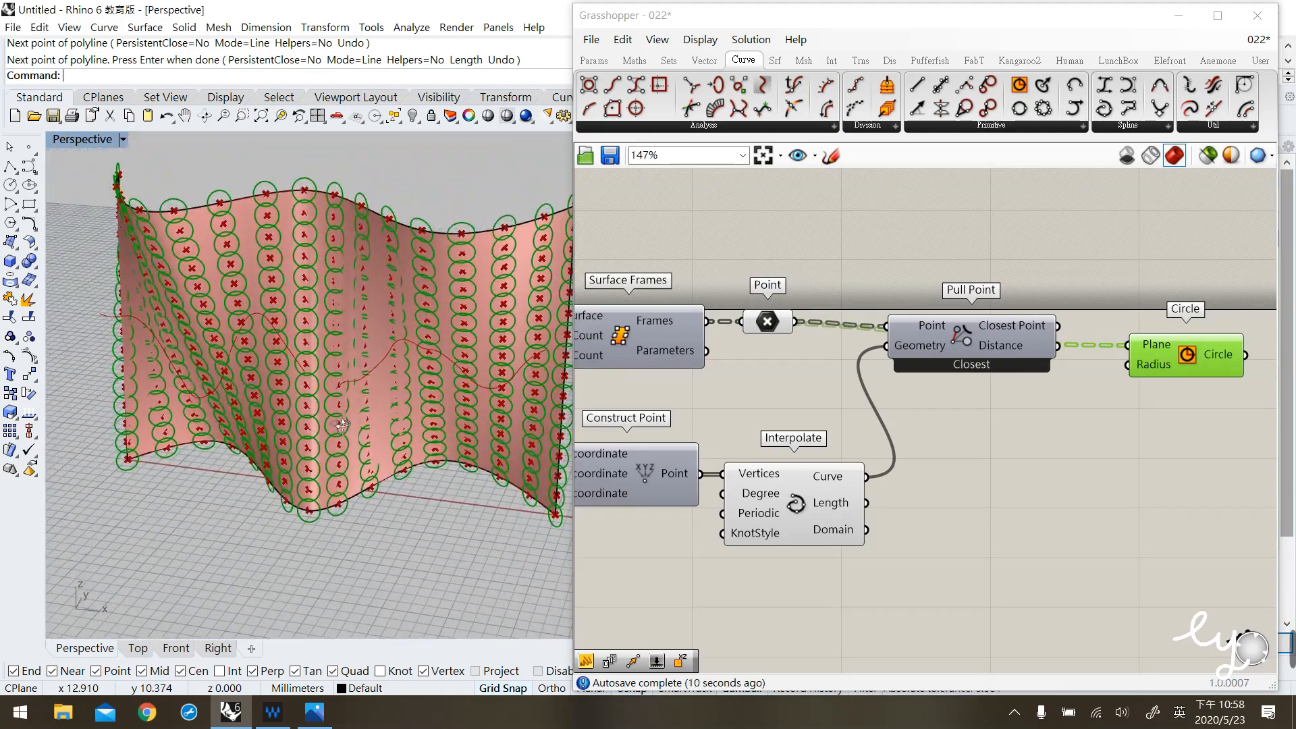
Move Circle farther from Pull Point and lower Pull Point clear of the wire running to Circle's Plane input.
drag(1159, 363, 1179, 349)
drag(950, 352, 937, 380)
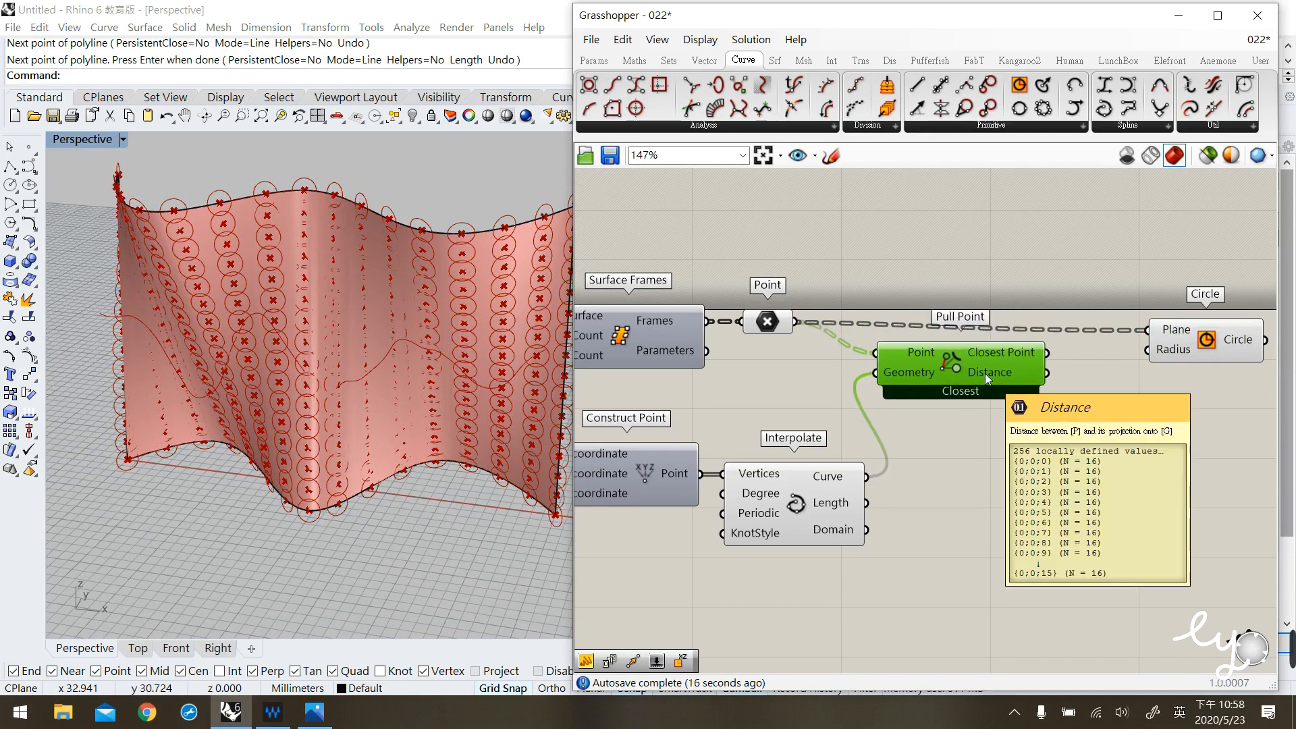
mouse_move(1173, 358)
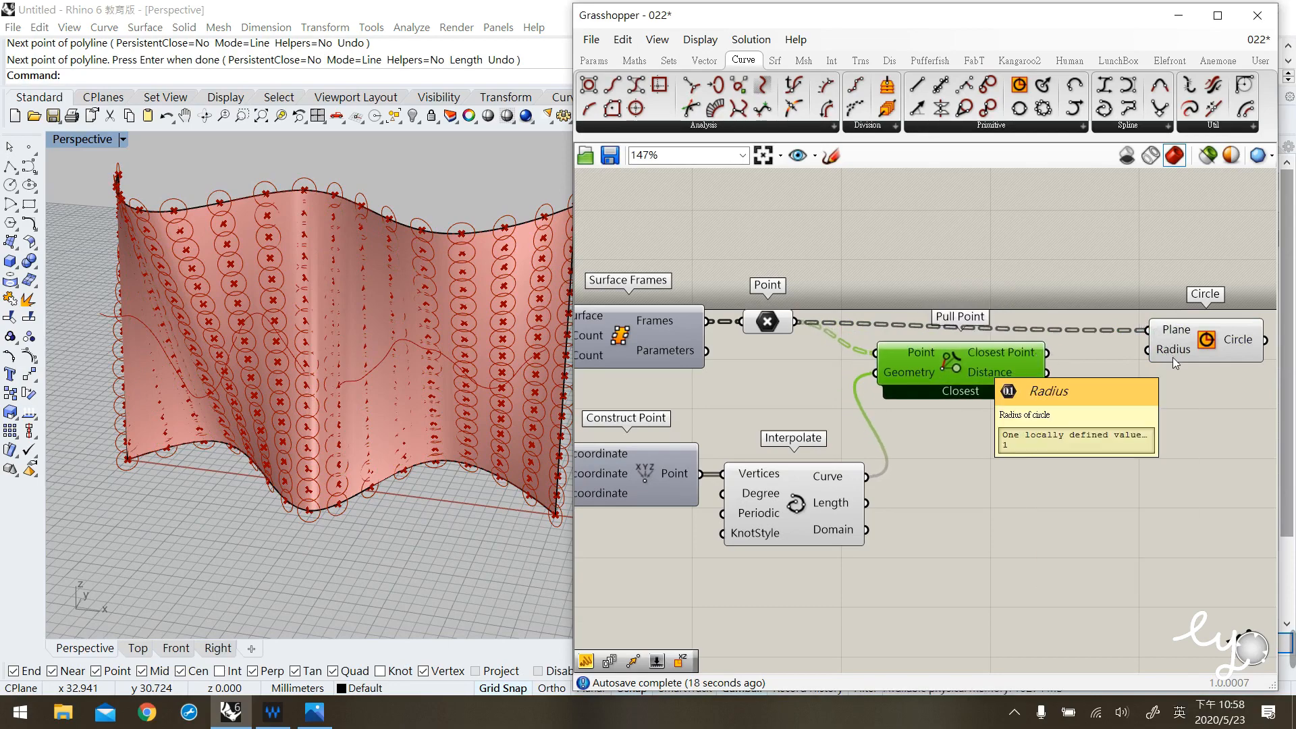
Shift Pull Point slightly toward Circle and turn off the Point parameter's preview.
mouse_move(994, 376)
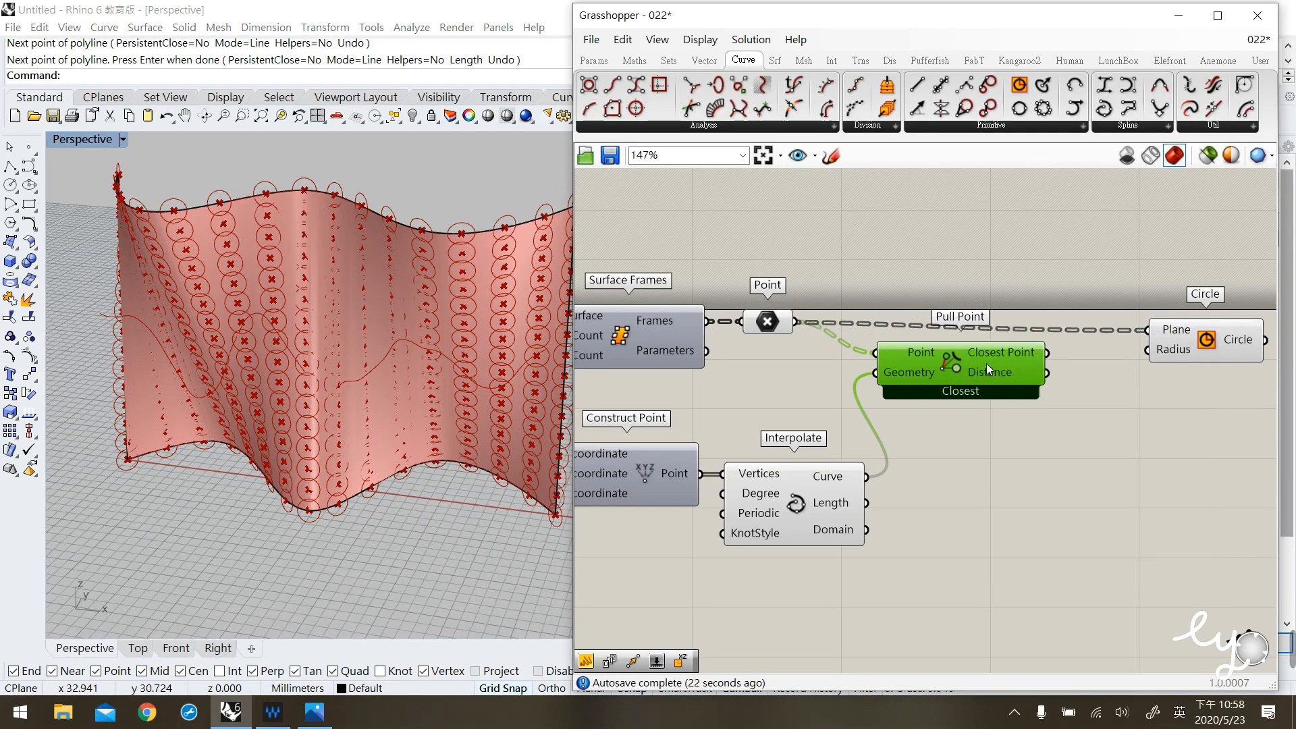
drag(985, 372, 1002, 369)
click(1000, 434)
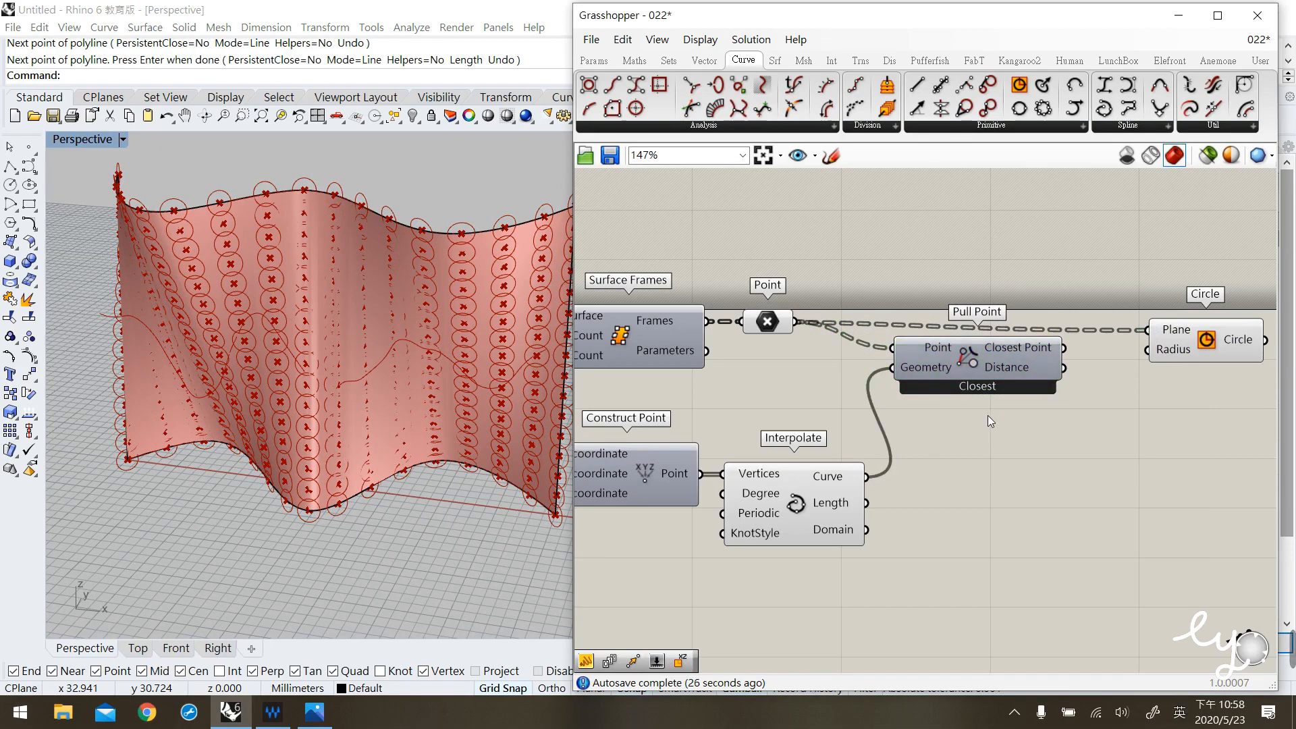
click(773, 329)
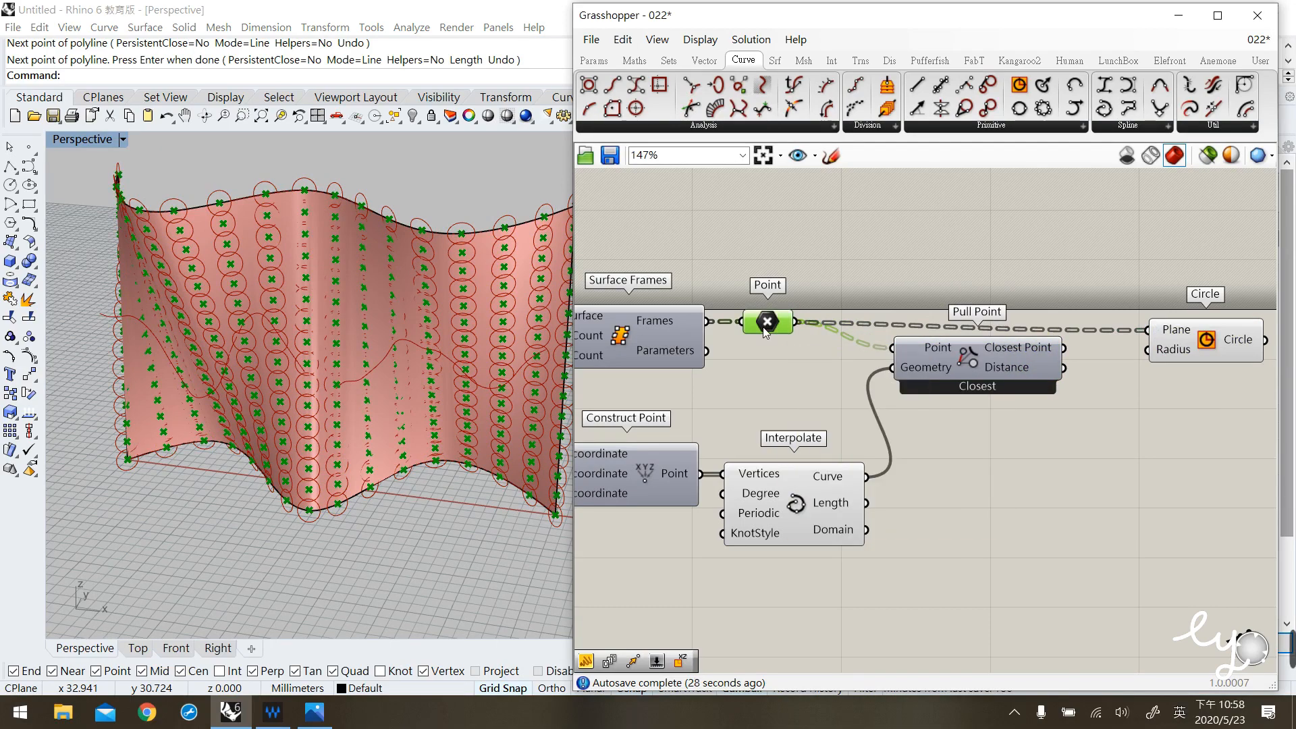
middle_click(765, 327)
click(797, 296)
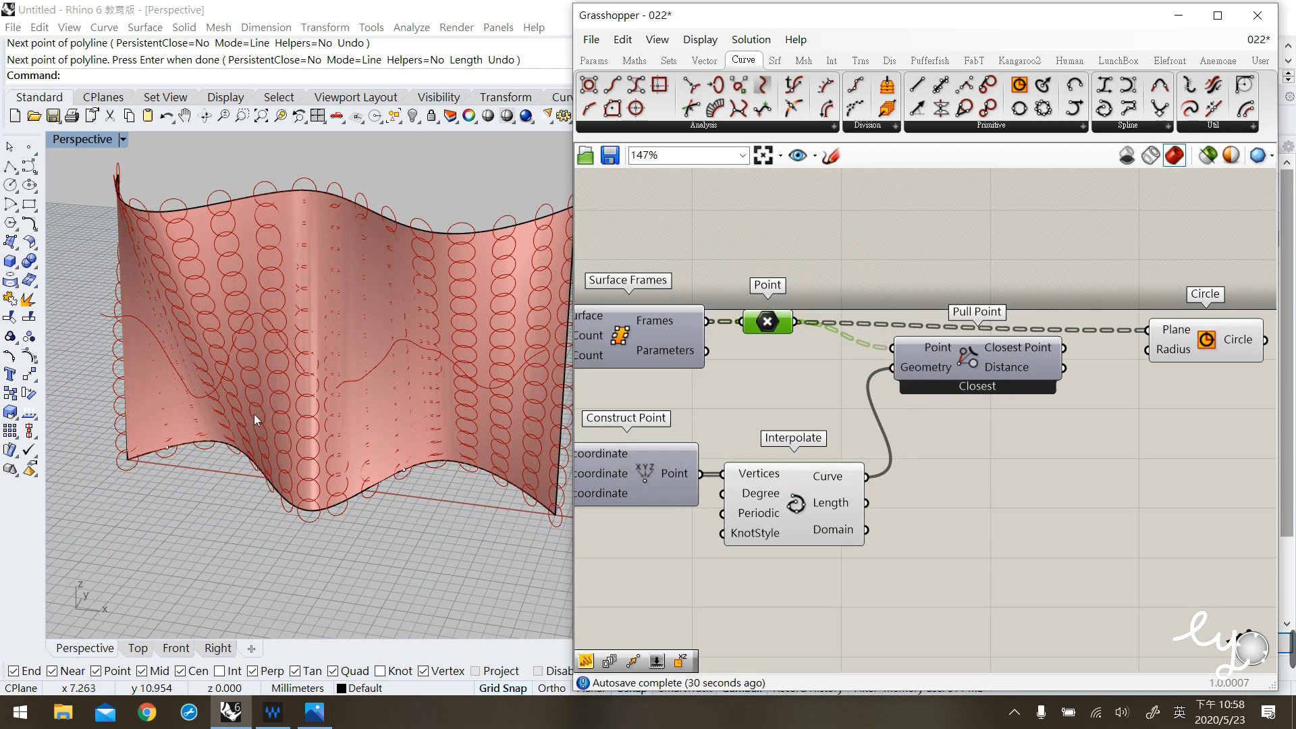
Examine the circles across the whole surface with the Circle component highlighted.
scroll(303, 440, down, 3)
right_drag(323, 451, 369, 396)
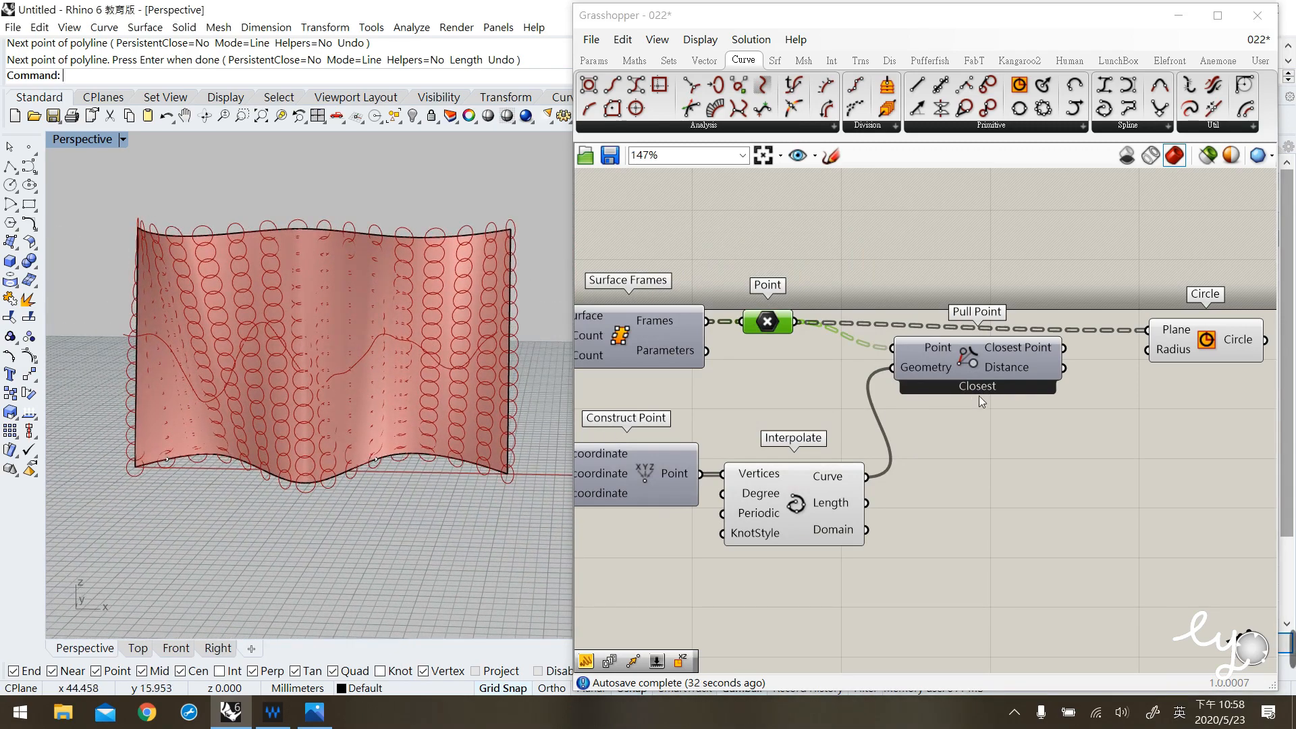
right_drag(973, 403, 919, 394)
click(1190, 319)
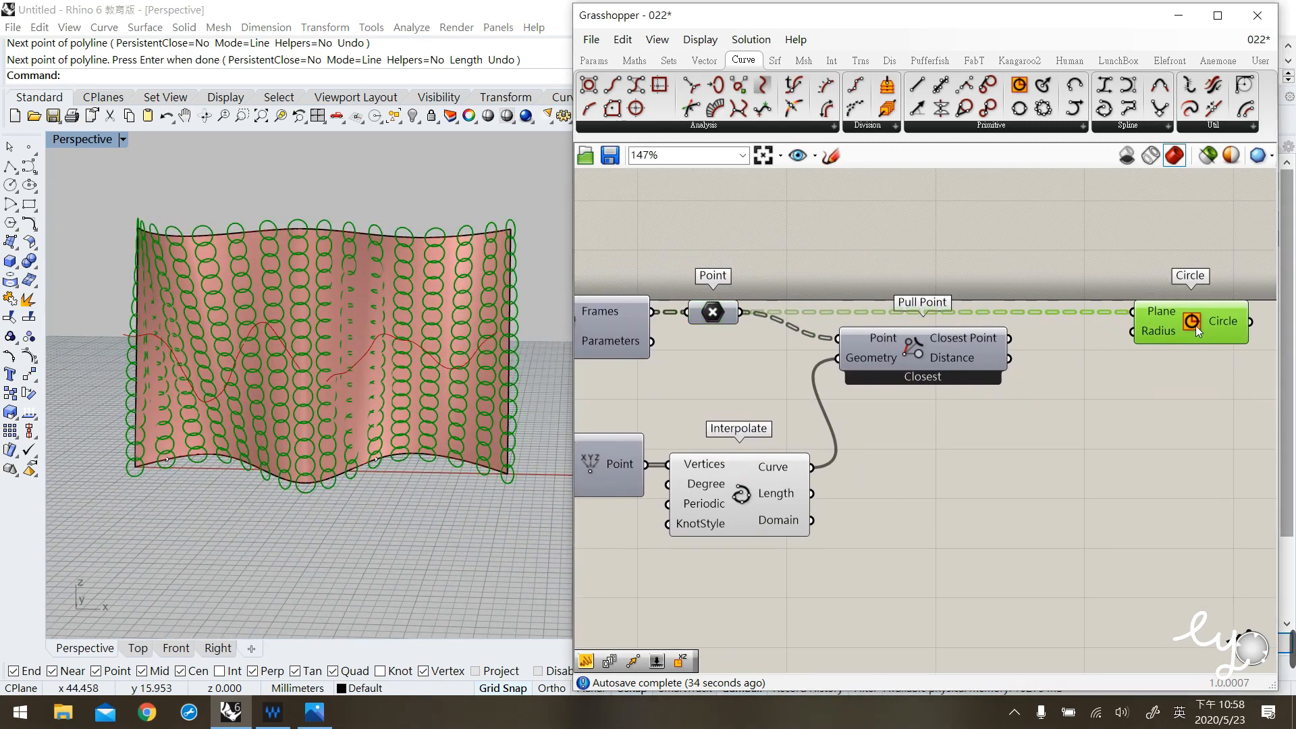
click(1120, 437)
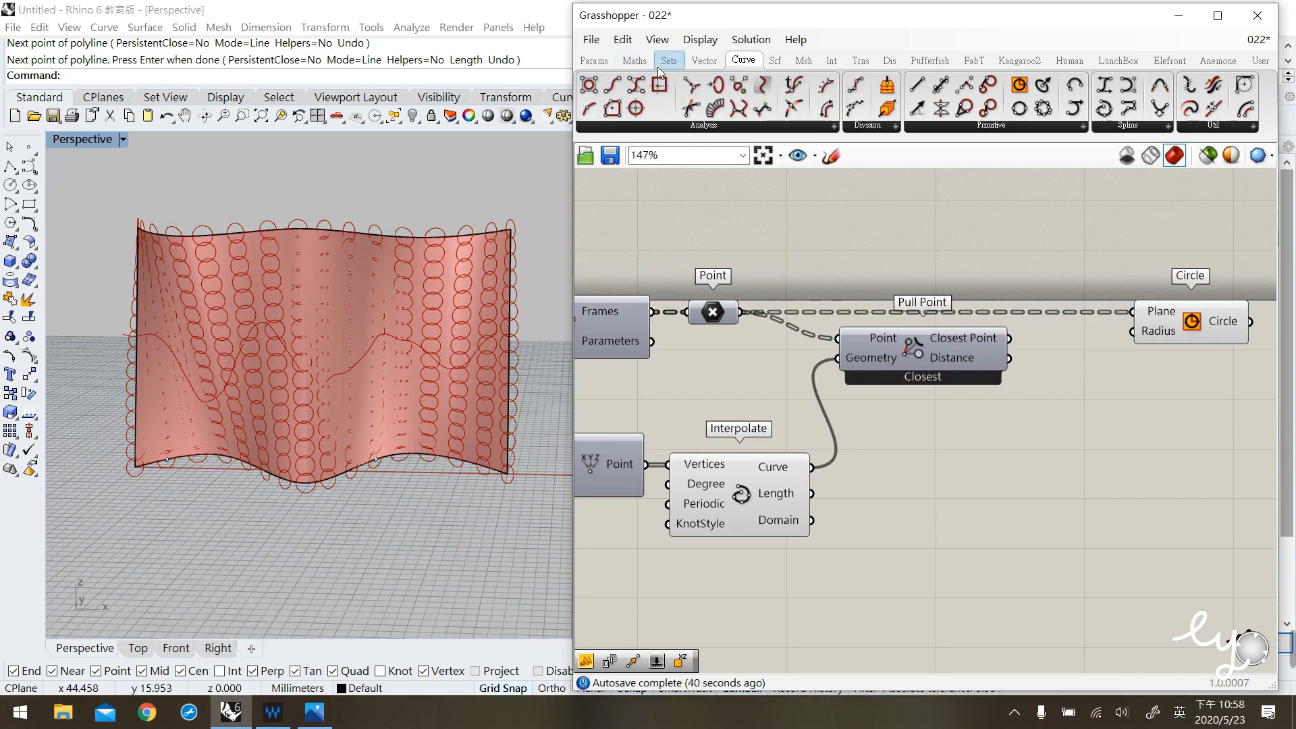
Add Remap Numbers, Construct Domain and Bounds components below Pull Point, with Remap Numbers placed beyond the other two.
click(635, 63)
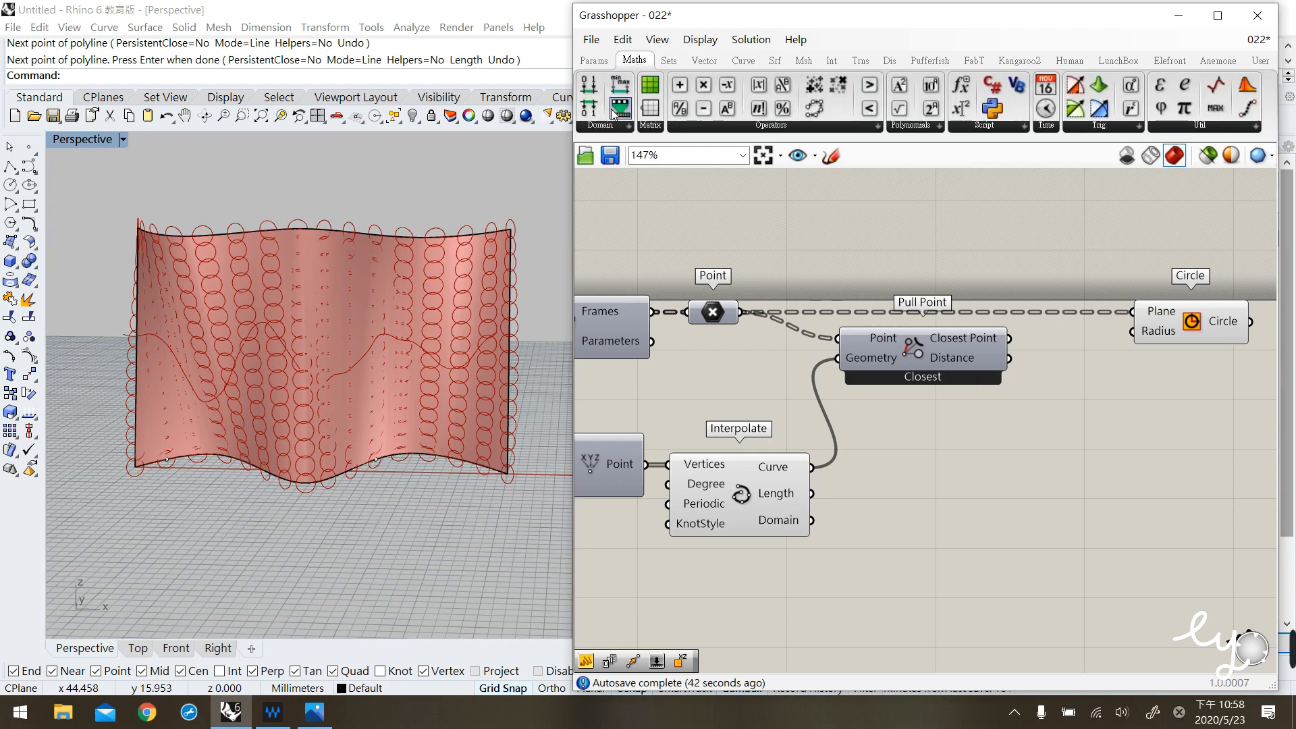
drag(619, 115, 1114, 446)
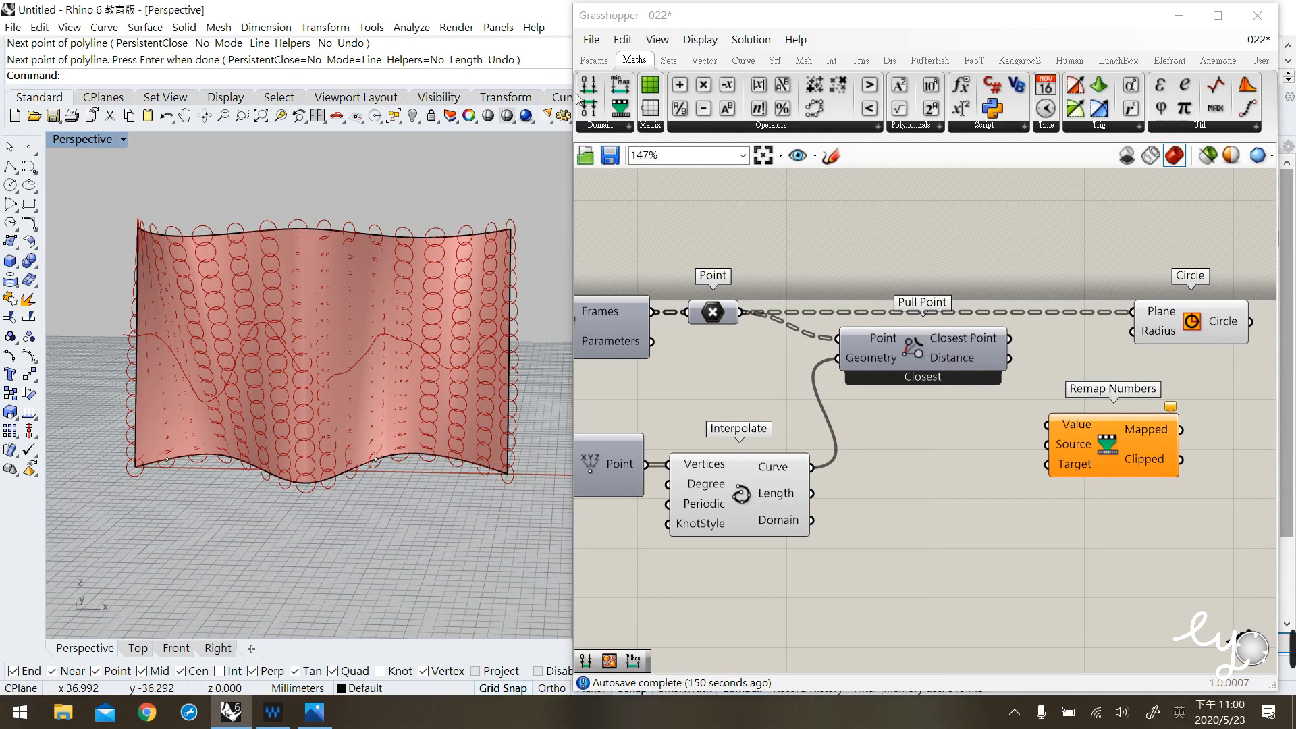
drag(594, 90, 959, 527)
drag(619, 91, 961, 448)
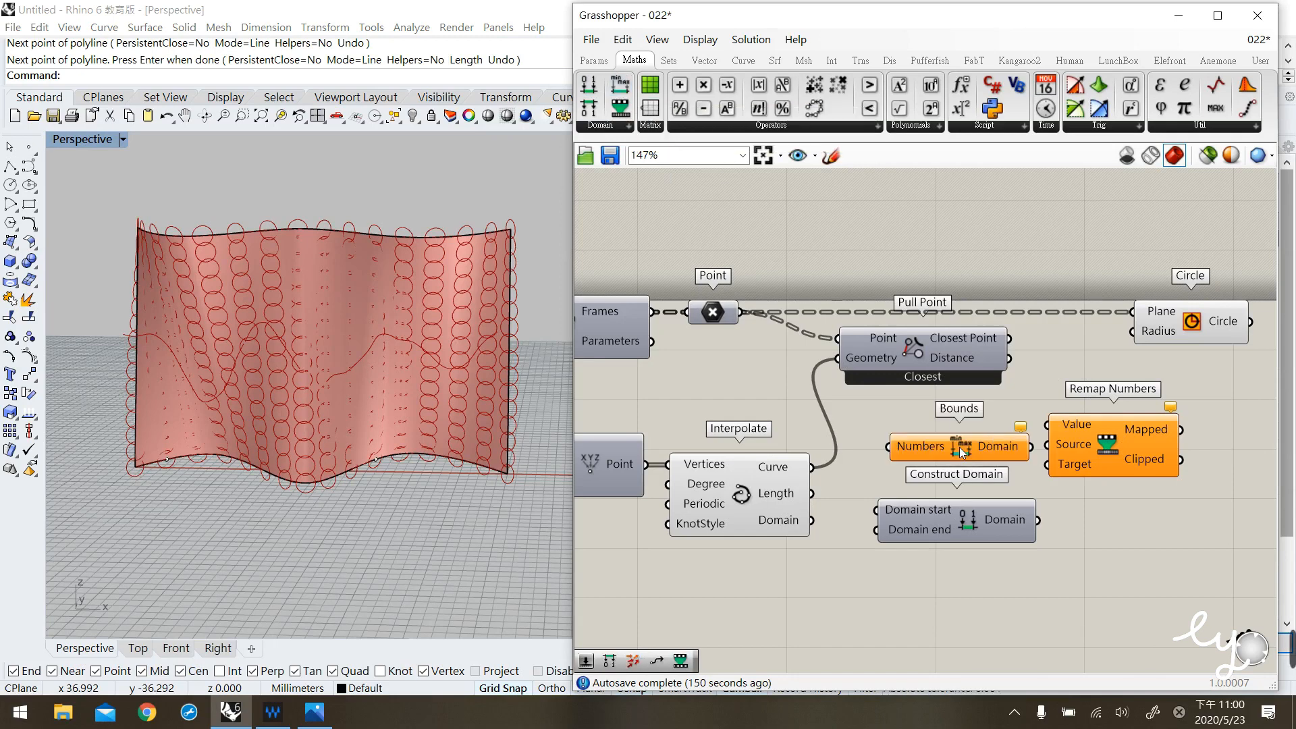
click(976, 530)
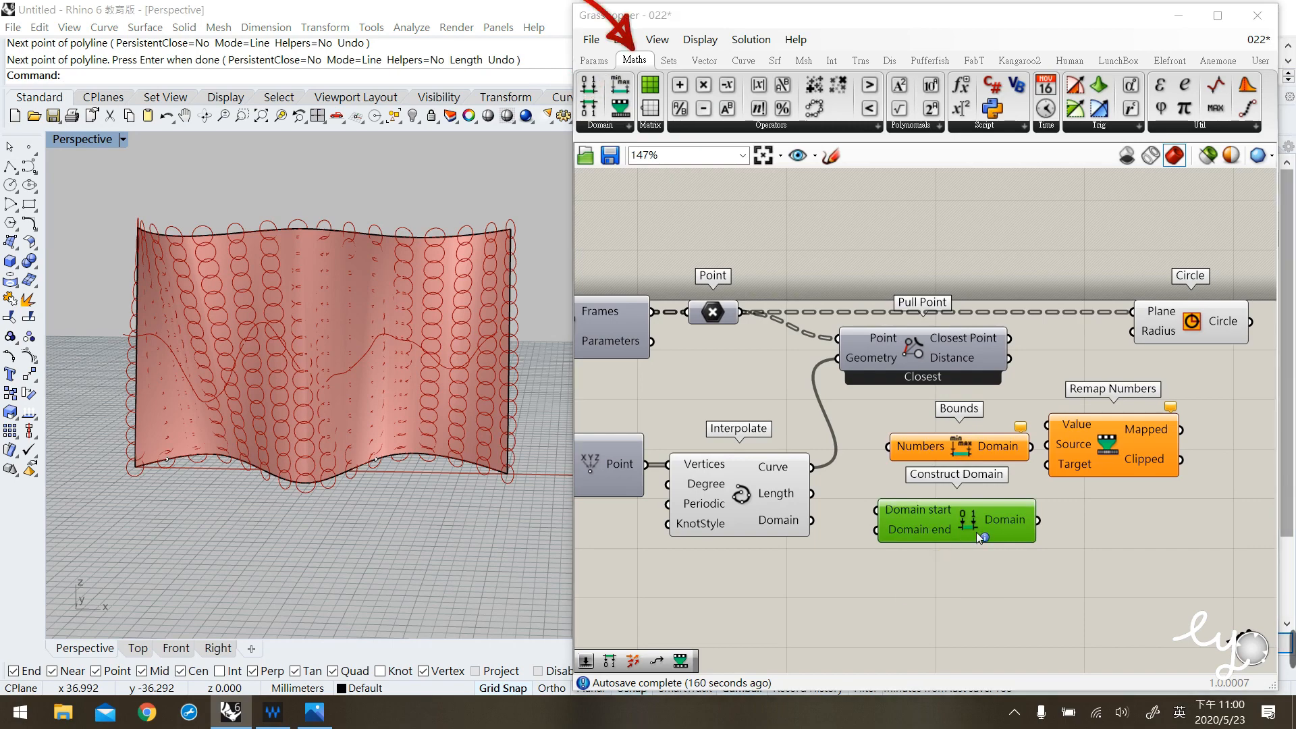
click(1064, 509)
click(1064, 472)
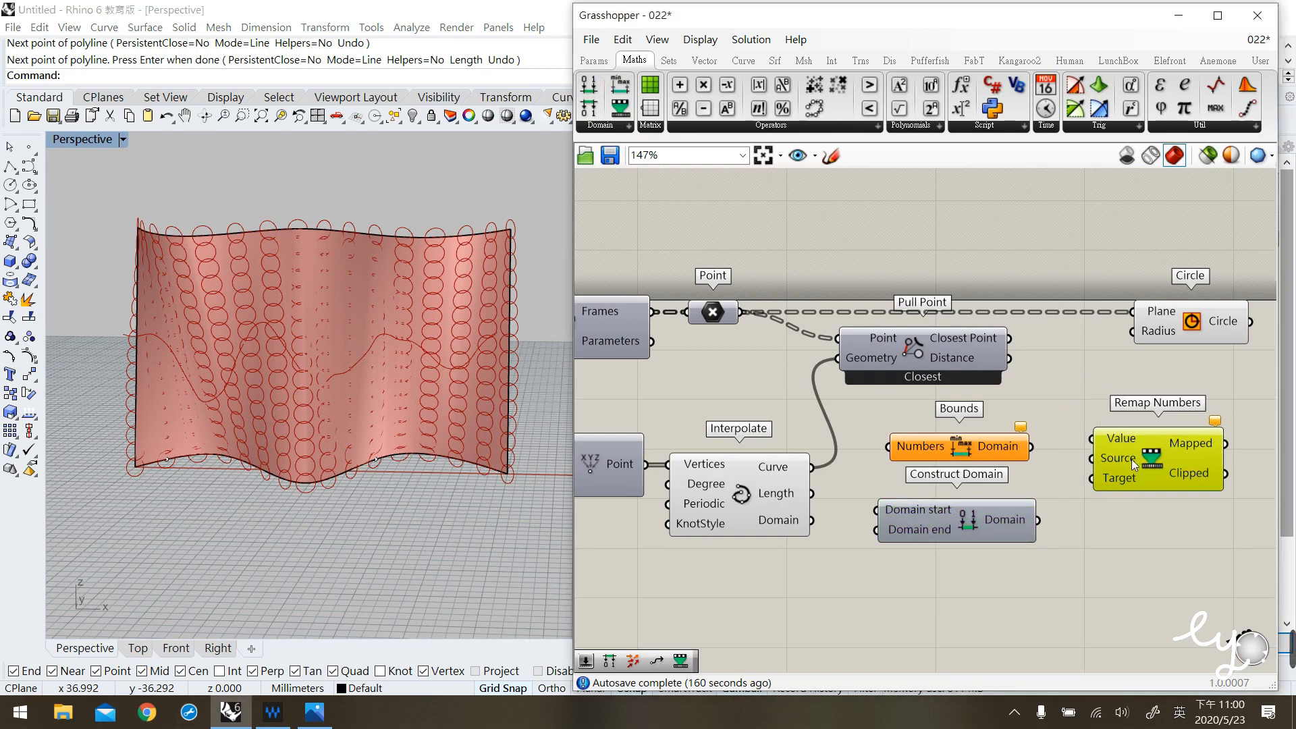
Add a Panel above Pull Point and connect the Distance output to it to read the distances.
right_drag(1109, 510, 1011, 503)
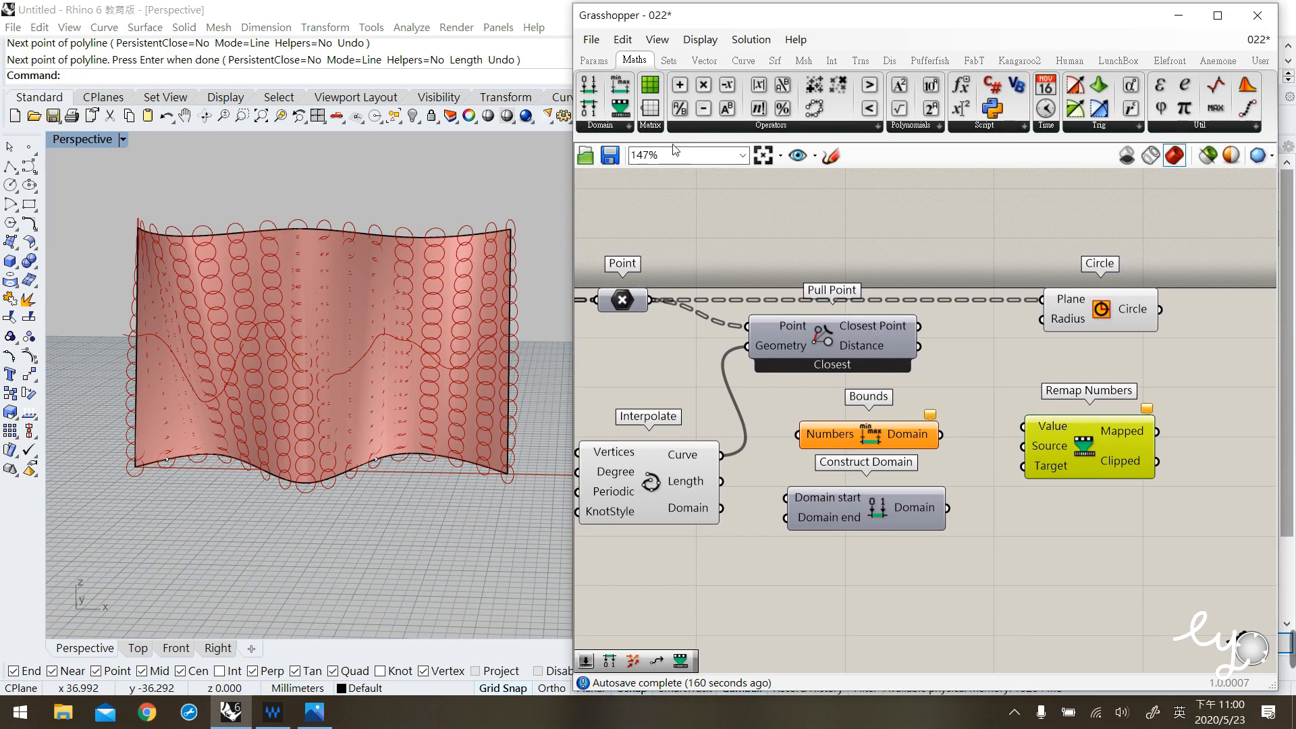
click(594, 60)
drag(990, 232, 990, 230)
drag(919, 346, 964, 236)
click(961, 248)
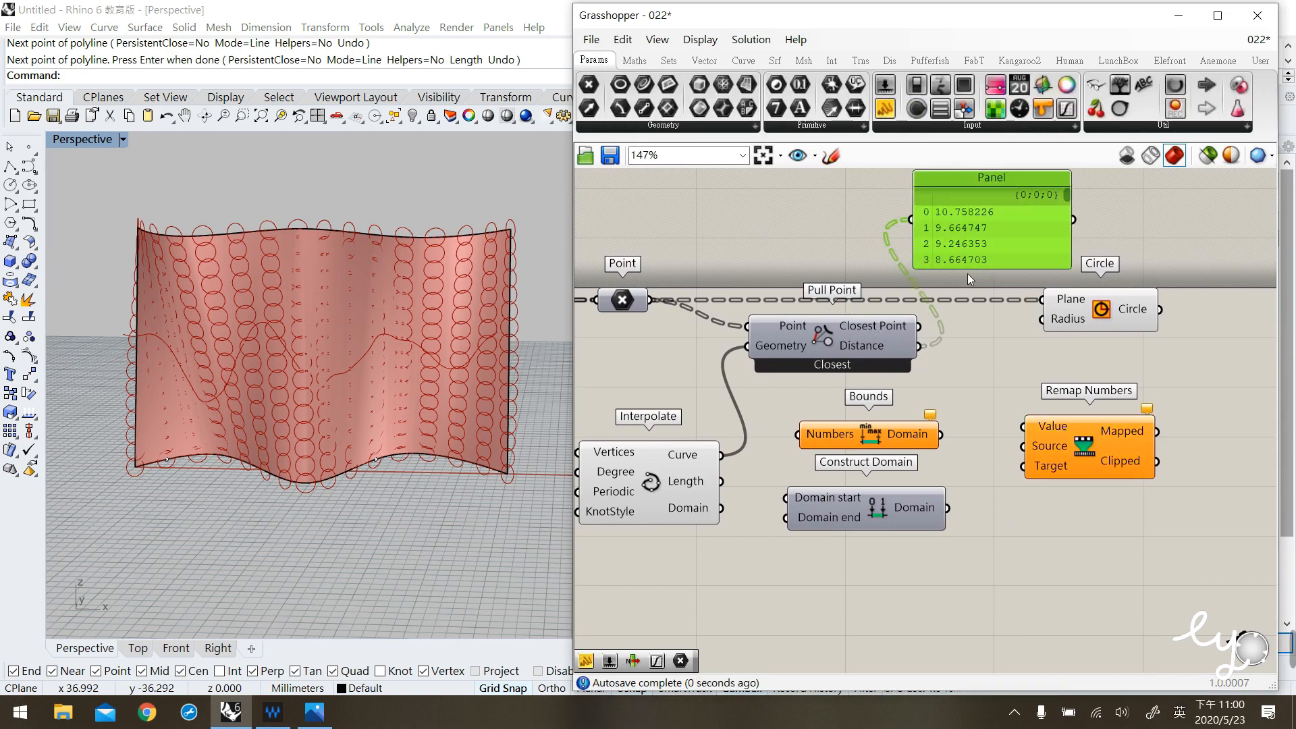
click(955, 380)
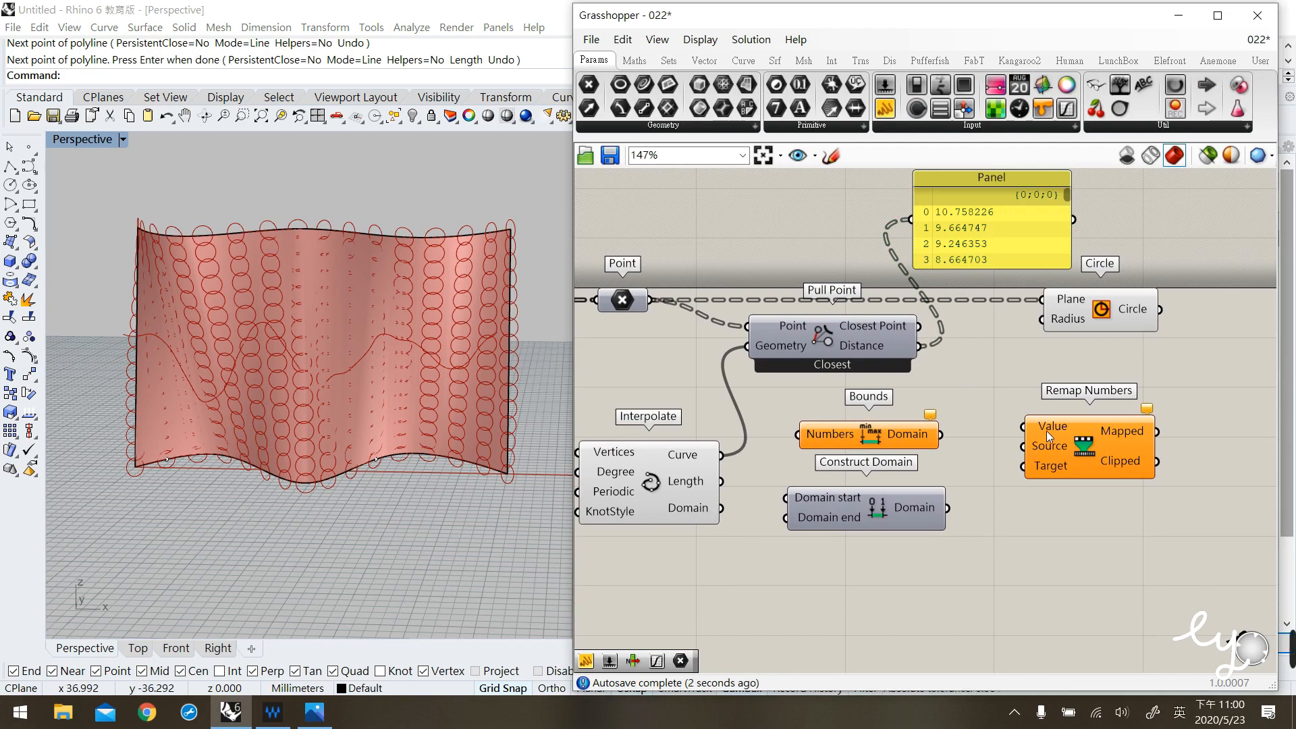
Connect Pull Point's Distance output to Remap Numbers' Value input and Bounds' Numbers input, placing Bounds beside Remap Numbers.
drag(1075, 456, 1116, 448)
click(986, 419)
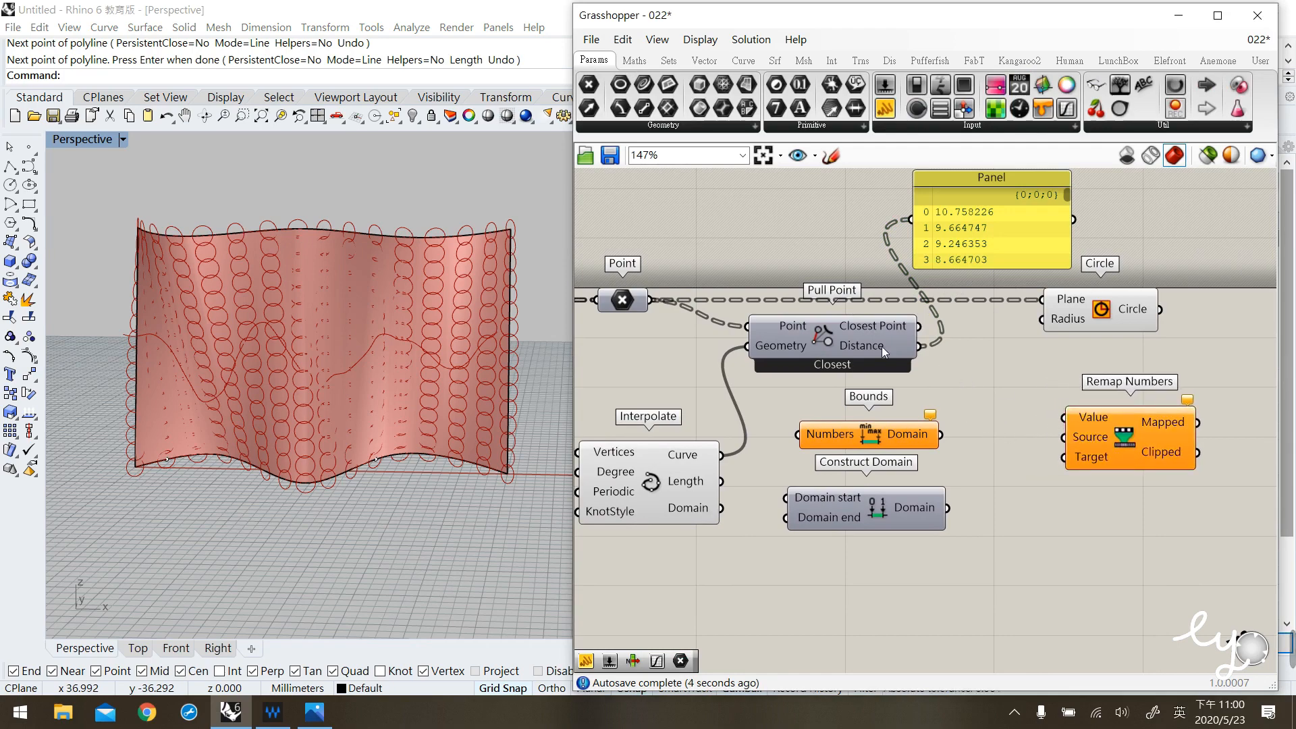
drag(919, 346, 1099, 425)
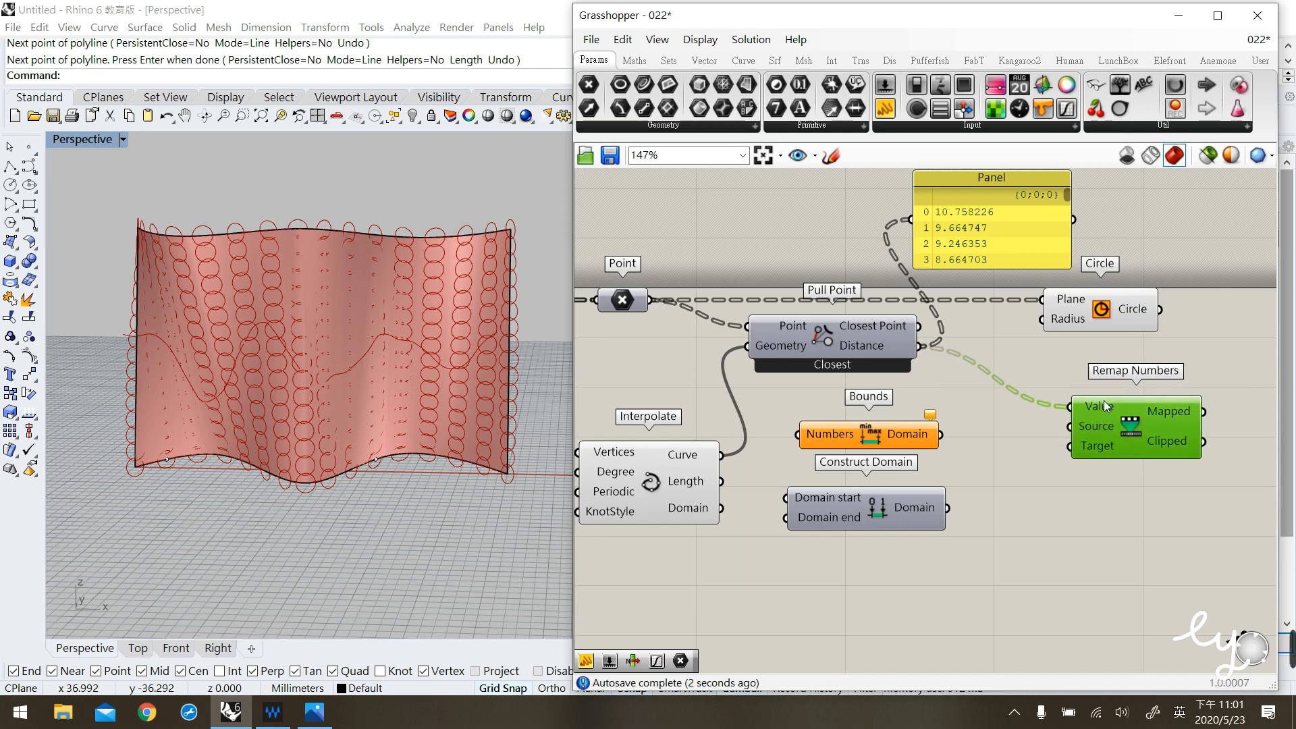
mouse_move(1105, 402)
mouse_move(873, 349)
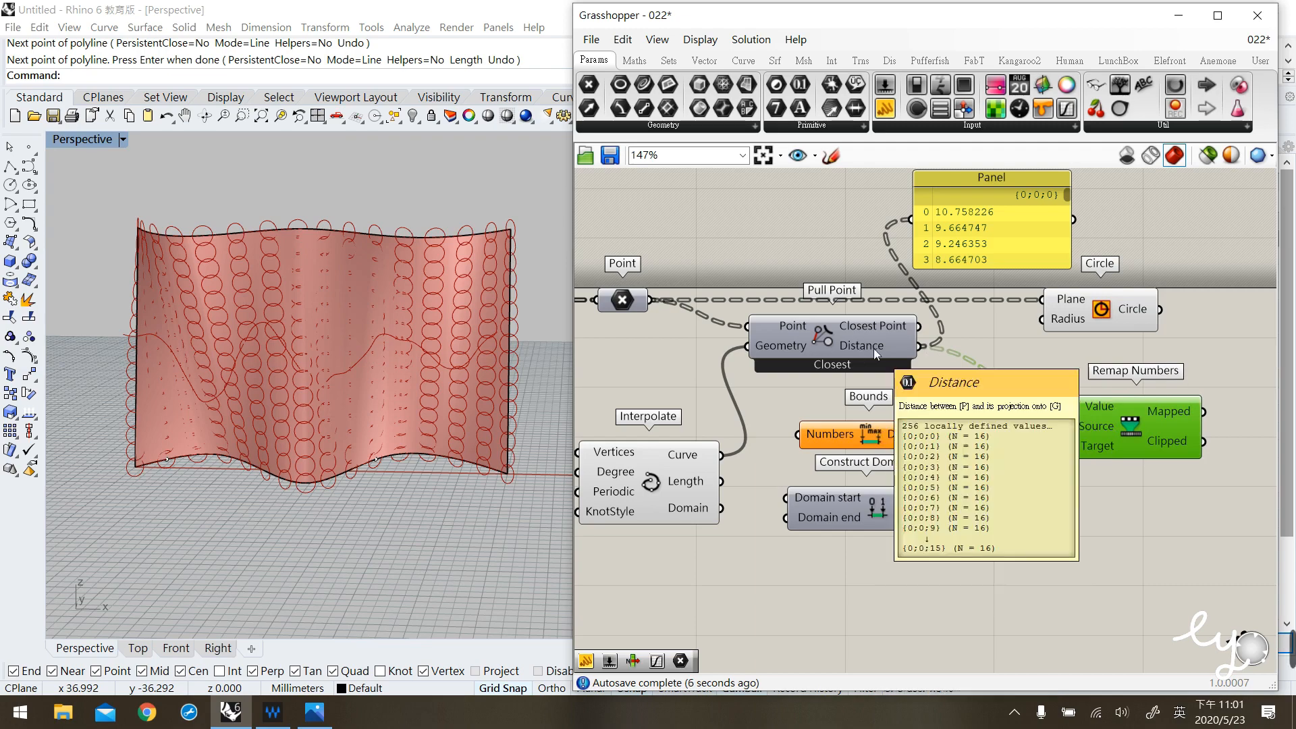
drag(848, 392, 951, 422)
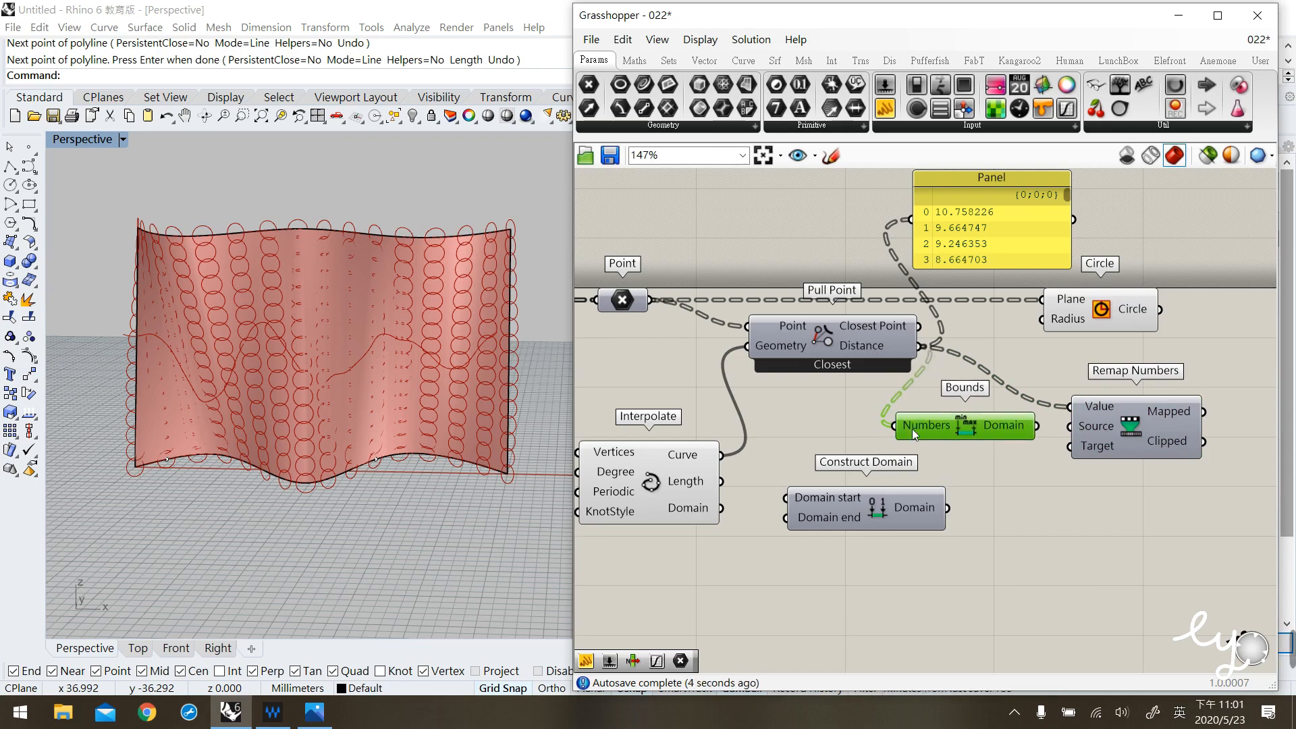
Enlarge the distance Panel, circle its first branch with a temporary sketch, then discard the sketch and delete the Panel.
drag(1064, 267, 1047, 512)
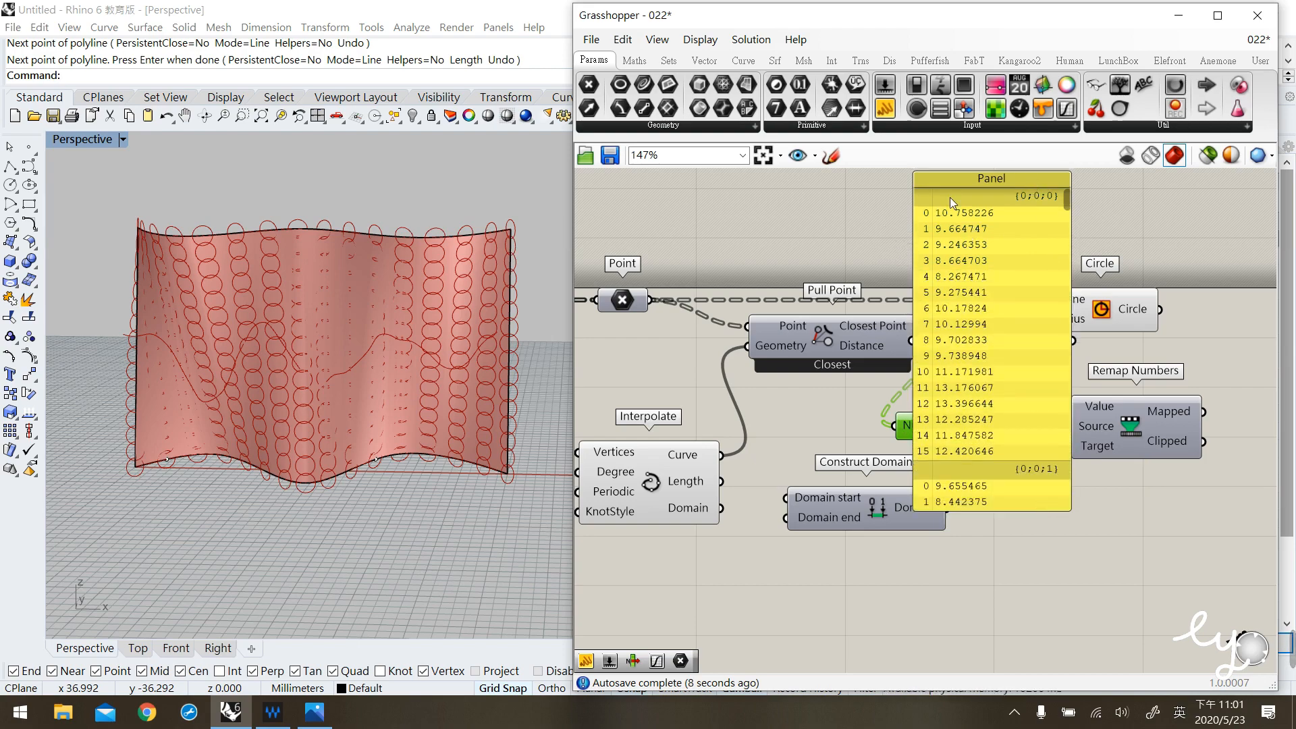
click(831, 156)
mouse_move(966, 461)
mouse_down()
mouse_move(937, 449)
mouse_move(896, 270)
mouse_move(969, 192)
mouse_move(1012, 400)
mouse_move(953, 461)
mouse_up()
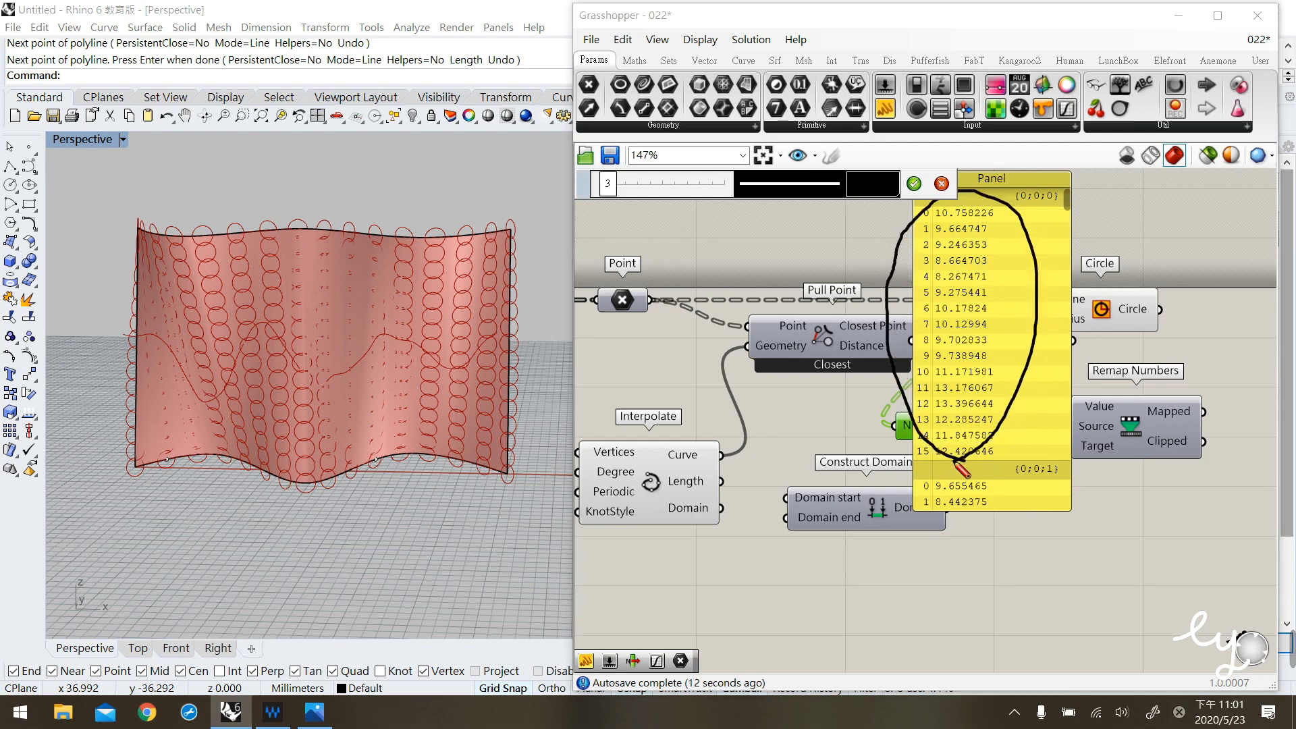
key(Escape)
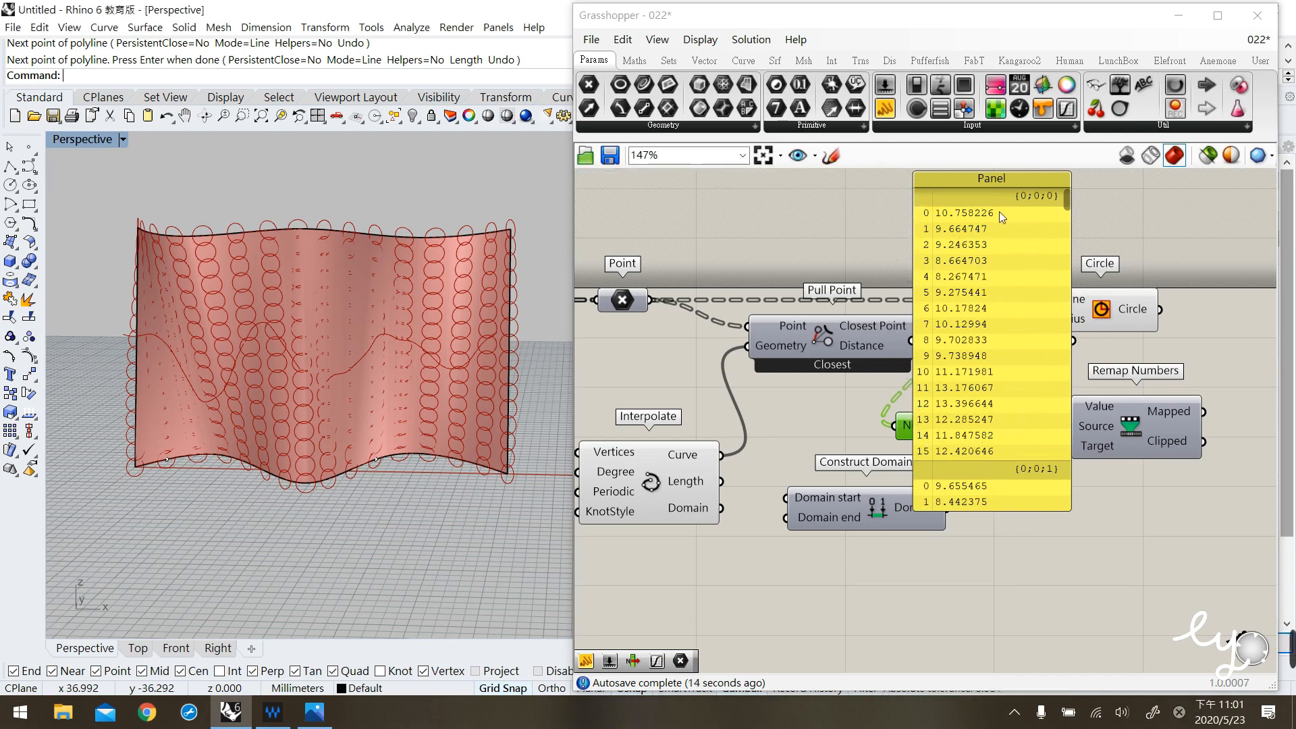
click(1013, 242)
key(Delete)
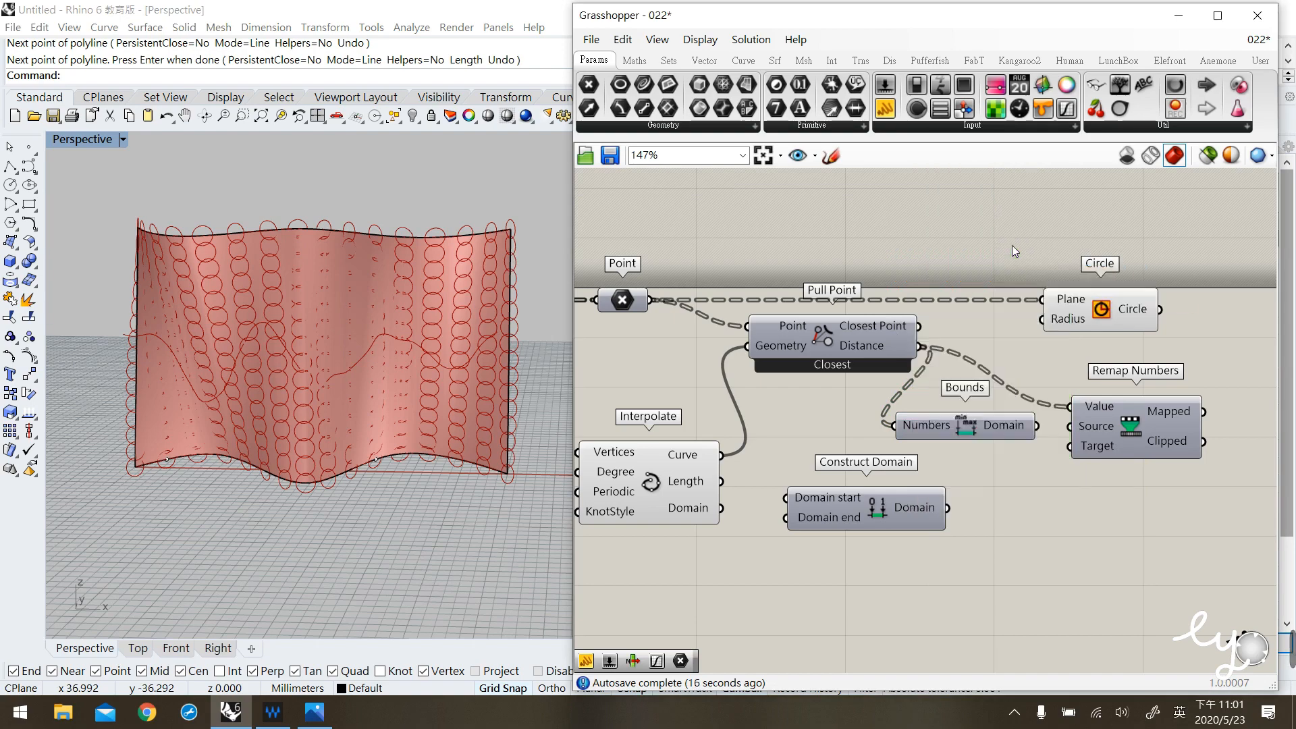
Flatten the Numbers input of the Bounds component.
drag(102, 189, 539, 544)
click(431, 549)
right_click(932, 424)
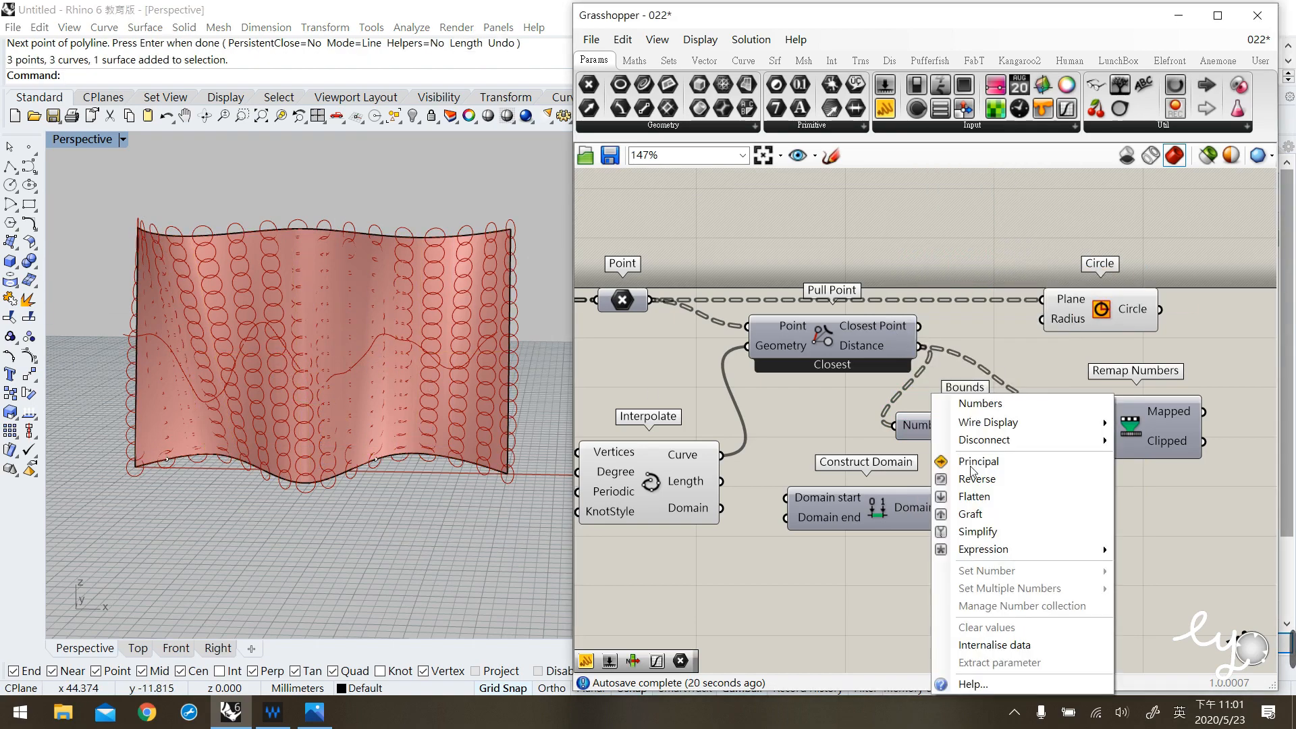
click(984, 498)
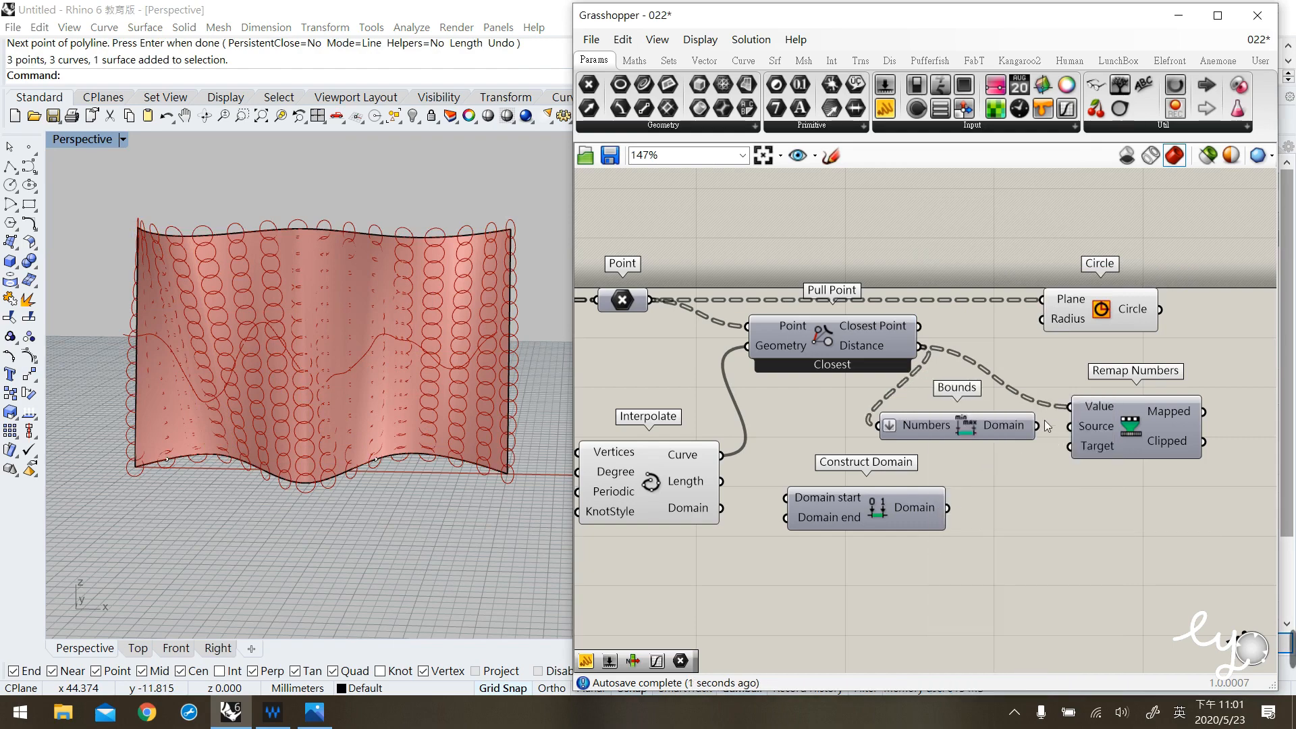
Connect Bounds' Domain to Remap Numbers' Source and Construct Domain's Domain to its Target, aligning Construct Domain under Bounds.
drag(1037, 426, 1008, 437)
drag(877, 517, 1071, 446)
click(1055, 492)
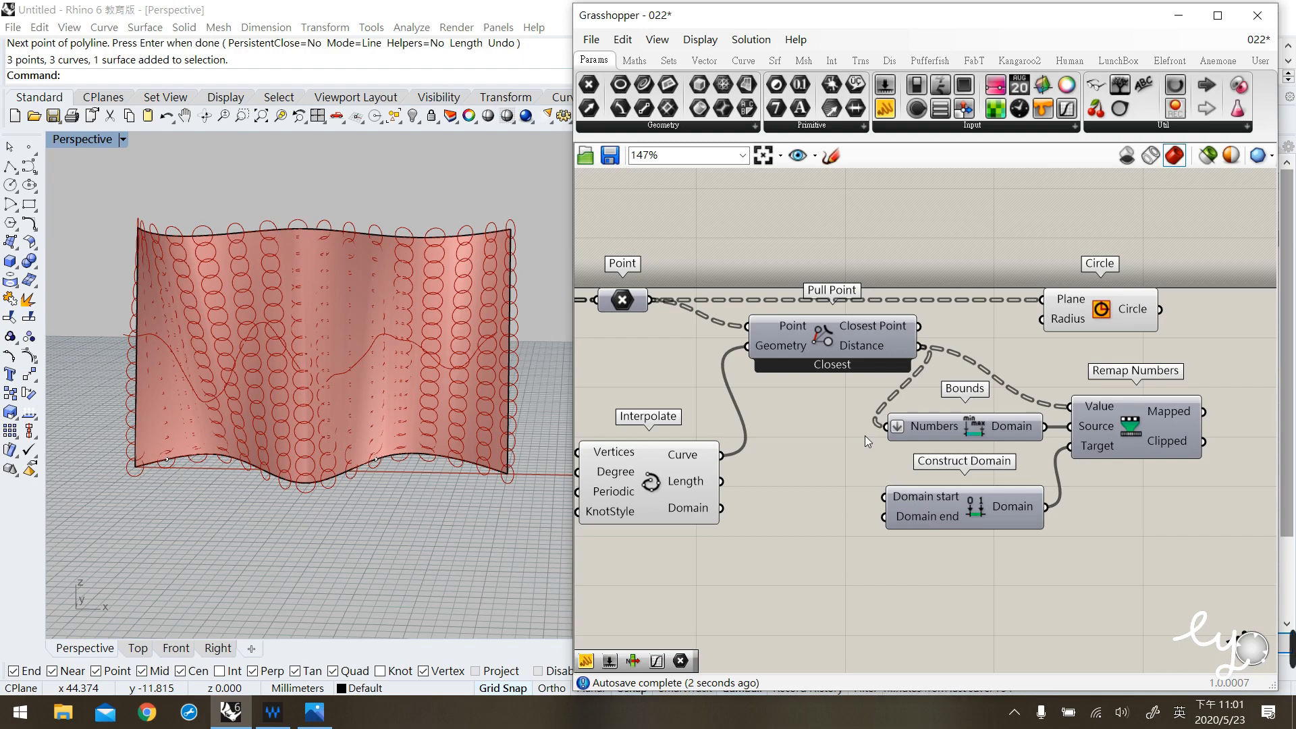
Add a Number Slider with the value 0.1 and place it below the Interpolate component.
double_click(805, 498)
text(0)
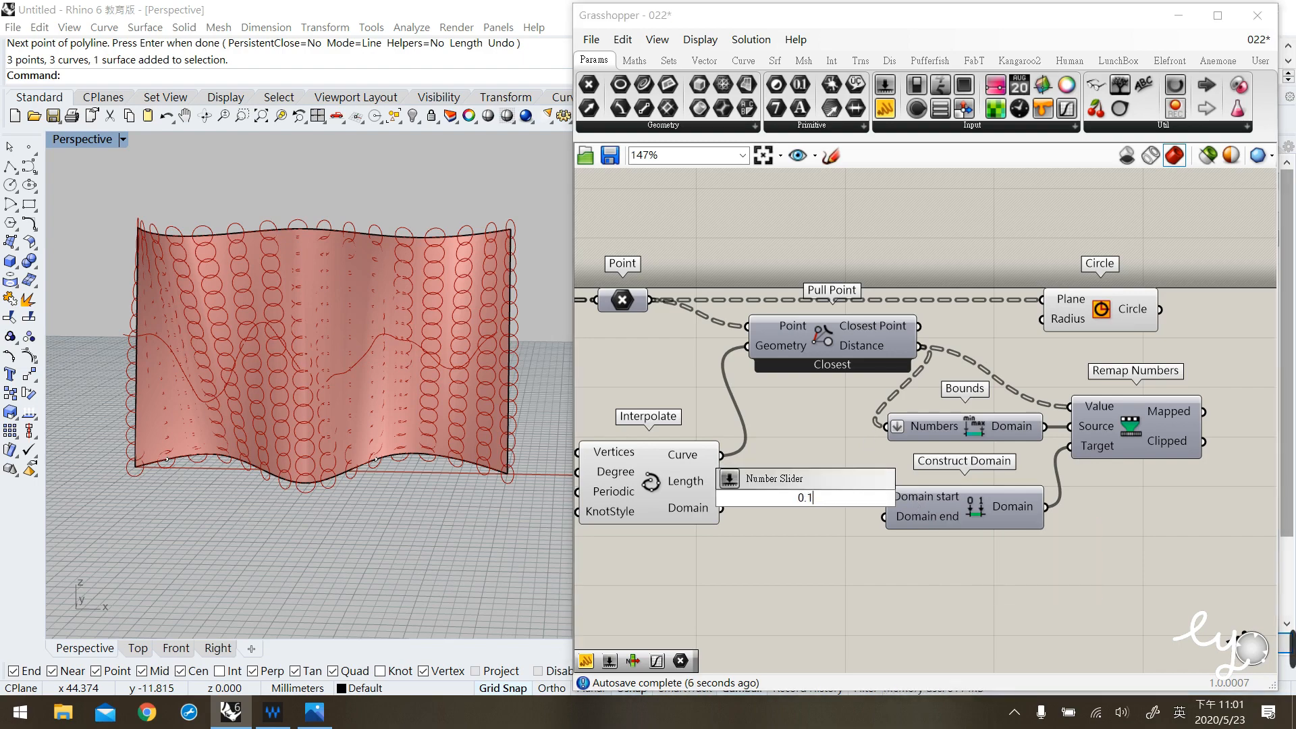
text(.1)
key(Return)
drag(824, 505, 760, 555)
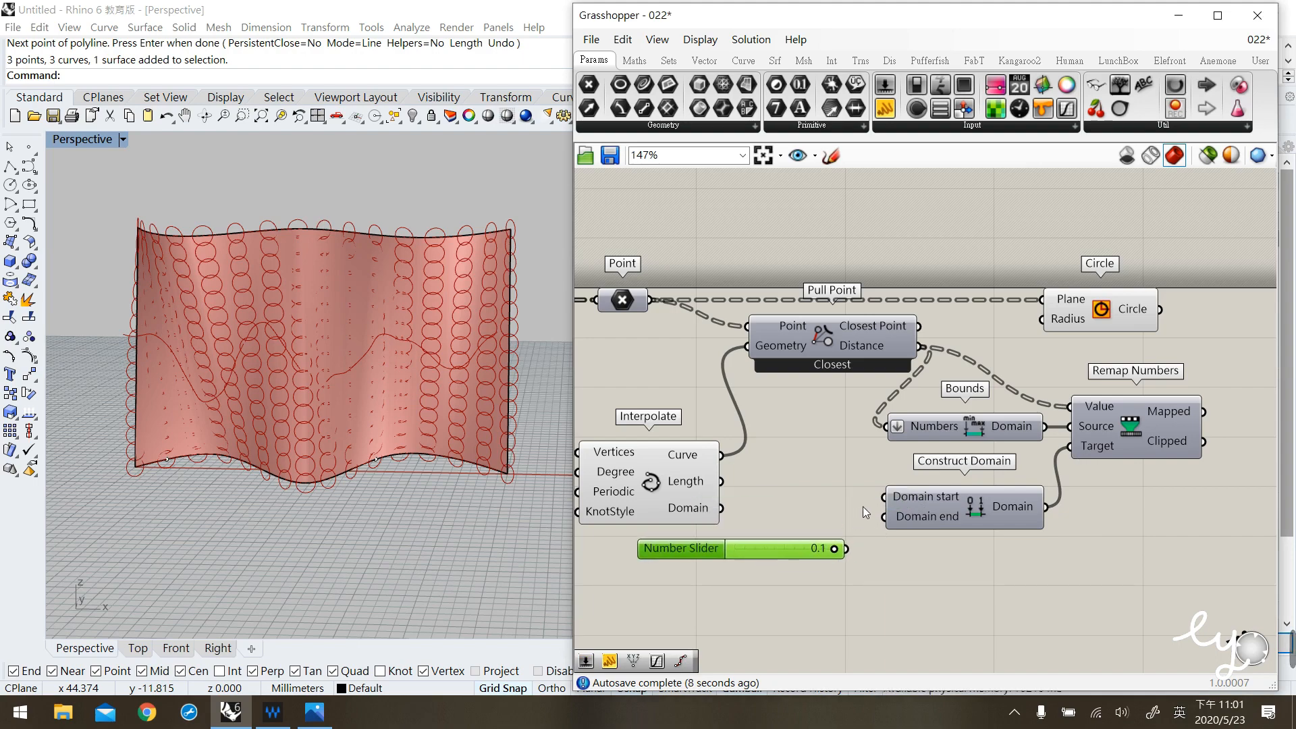
Add a 0.8 Number Slider under the first and connect the sliders to Construct Domain's Domain start and Domain end.
double_click(740, 606)
text(0.8)
key(Return)
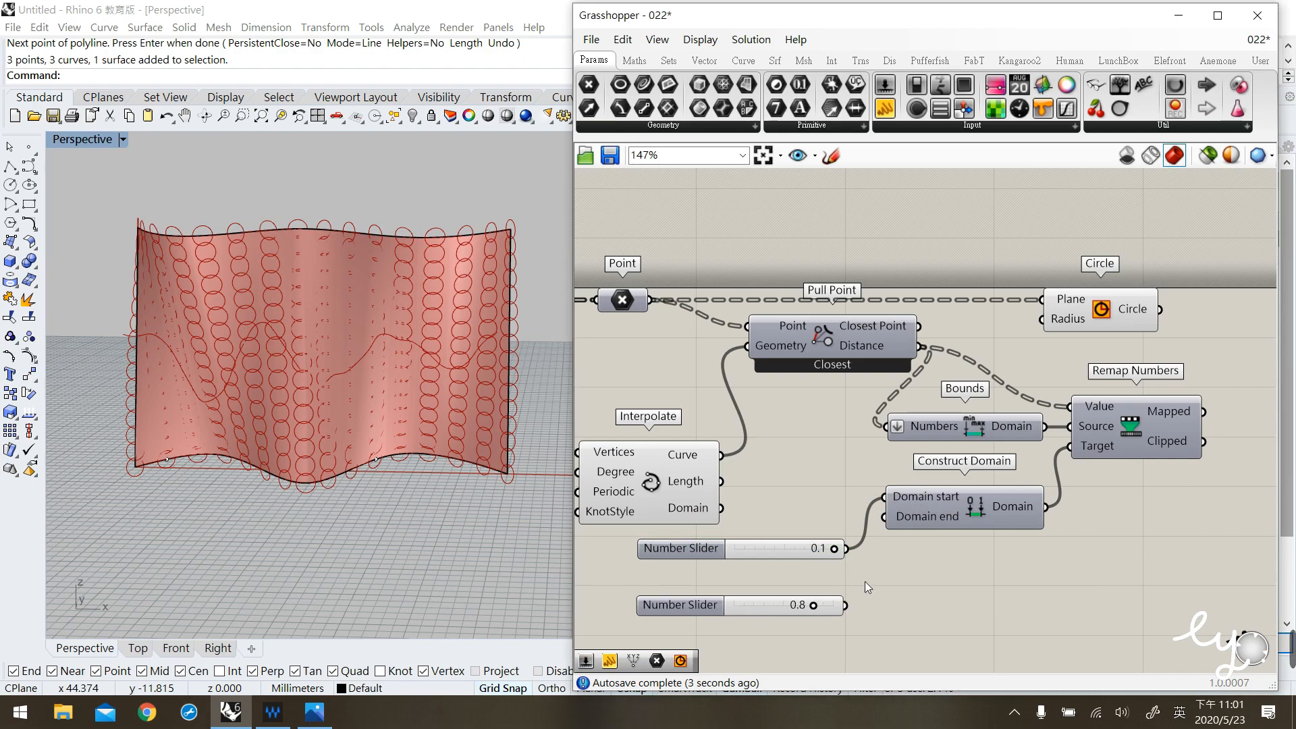
drag(890, 524, 848, 605)
drag(760, 605, 759, 579)
click(876, 583)
Place a temporary Panel beside Remap Numbers to inspect the Mapped values, then delete it.
click(889, 112)
click(1137, 303)
right_drag(1121, 317, 1009, 310)
drag(1004, 314, 1166, 360)
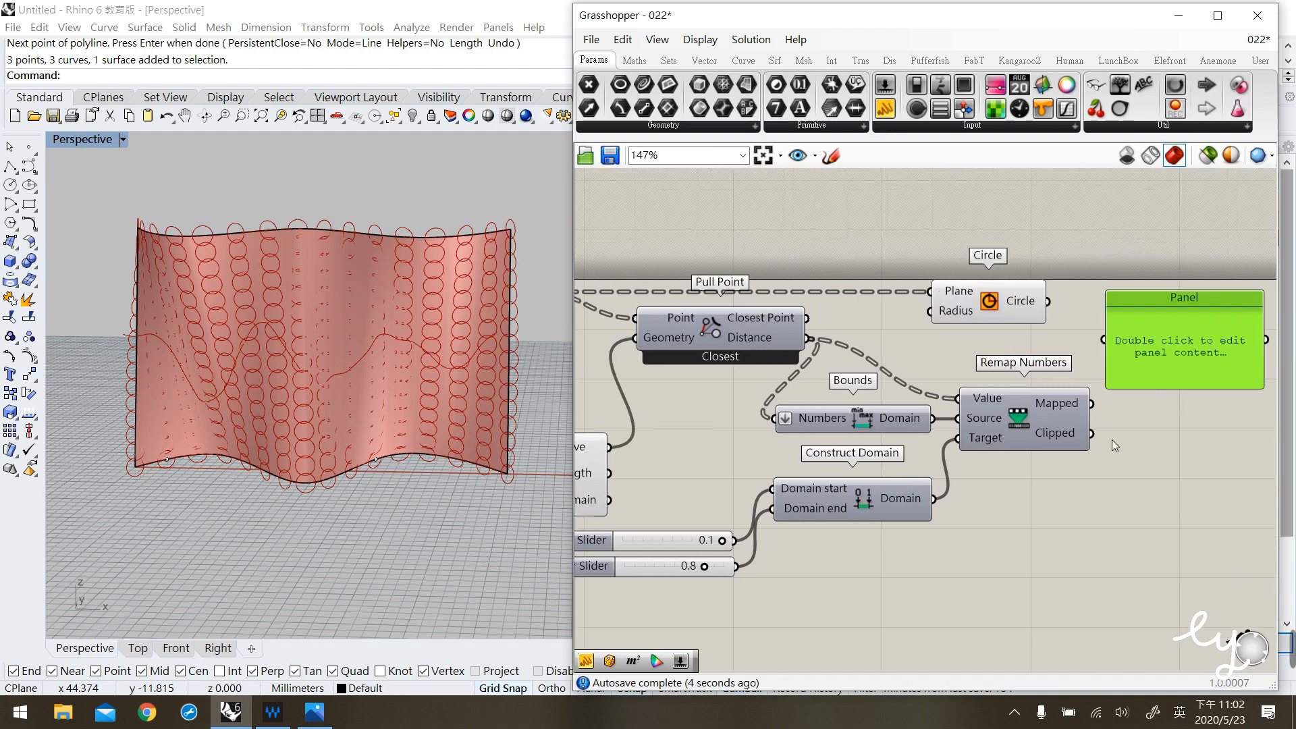
click(1097, 336)
drag(1105, 401, 1149, 500)
mouse_move(1258, 317)
mouse_down()
mouse_move(1256, 380)
mouse_move(1260, 297)
mouse_up()
click(1182, 430)
key(Delete)
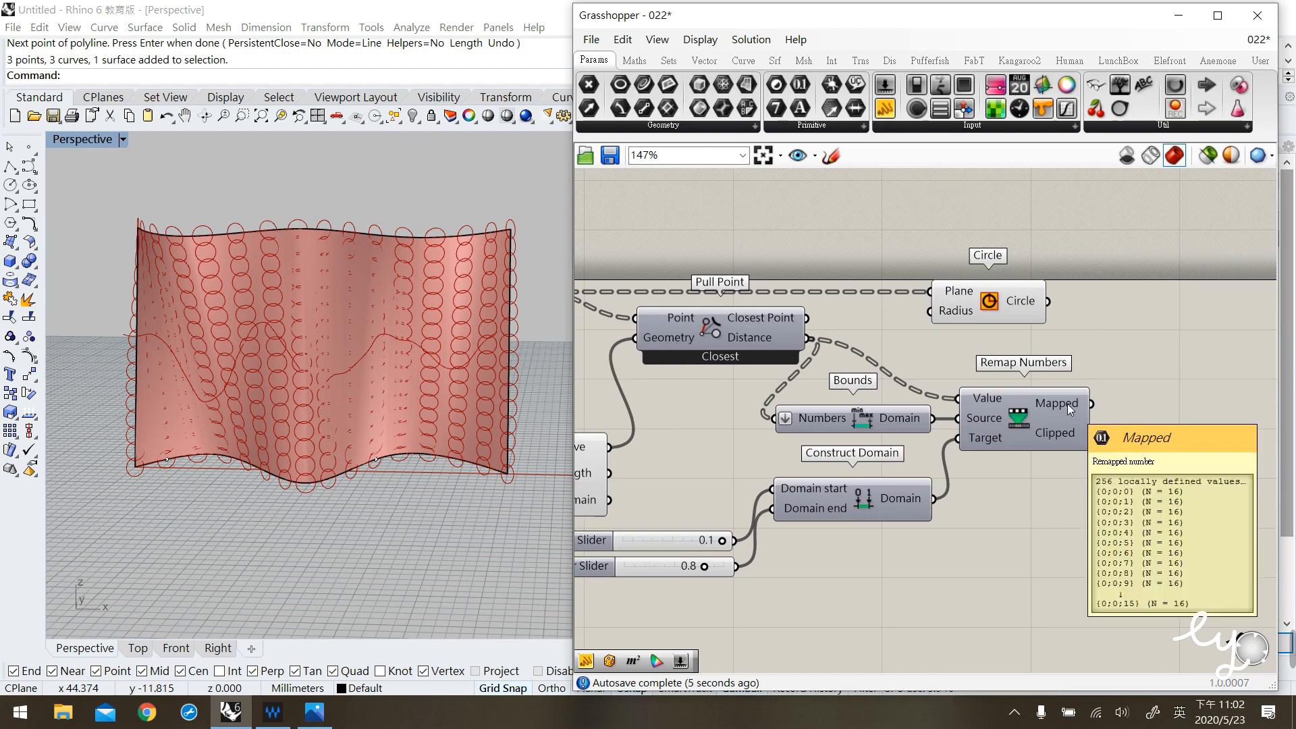
Move Circle beyond Remap Numbers, connect the Mapped output to its Radius input and highlight the resulting circles.
drag(967, 315, 1157, 315)
drag(1091, 404, 1121, 311)
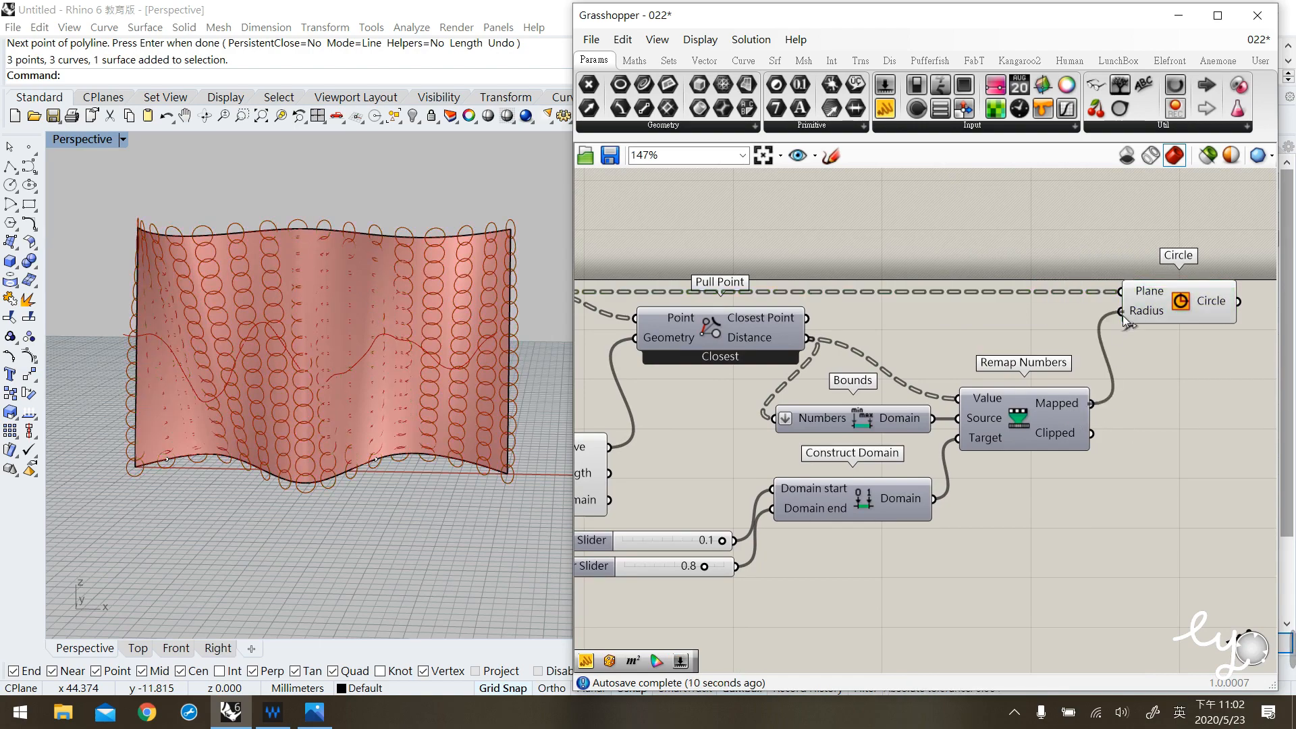
click(1176, 311)
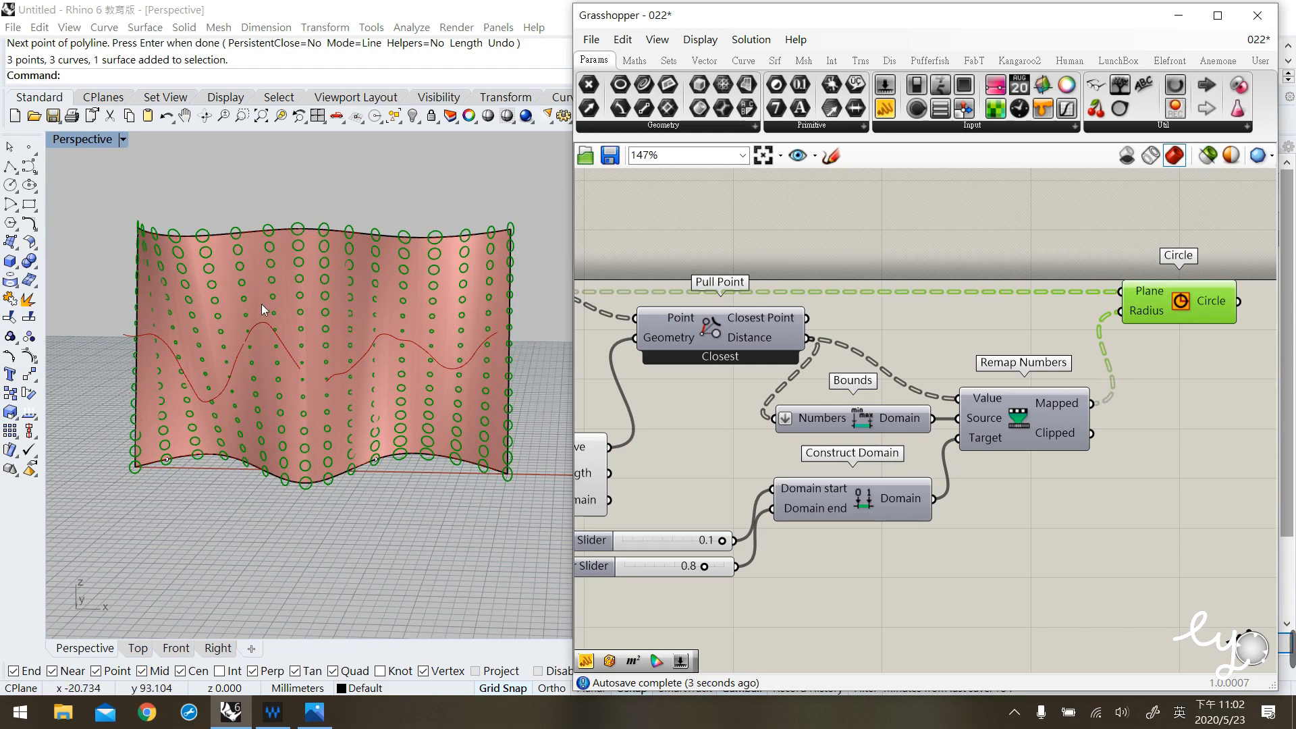
Set the Number Slider feeding Construct Domain's Domain end to 0.9.
right_drag(685, 536, 767, 523)
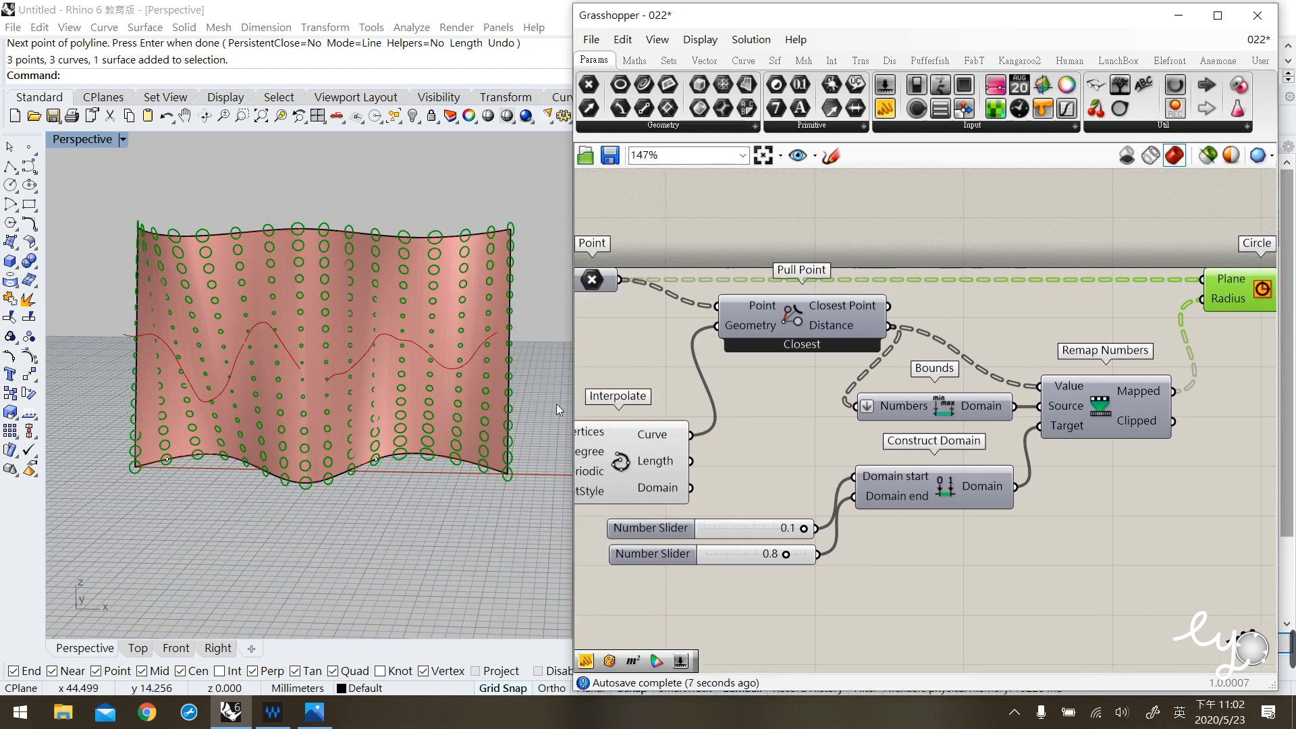
mouse_move(794, 560)
mouse_down()
mouse_move(817, 565)
mouse_move(787, 562)
mouse_move(806, 571)
mouse_up()
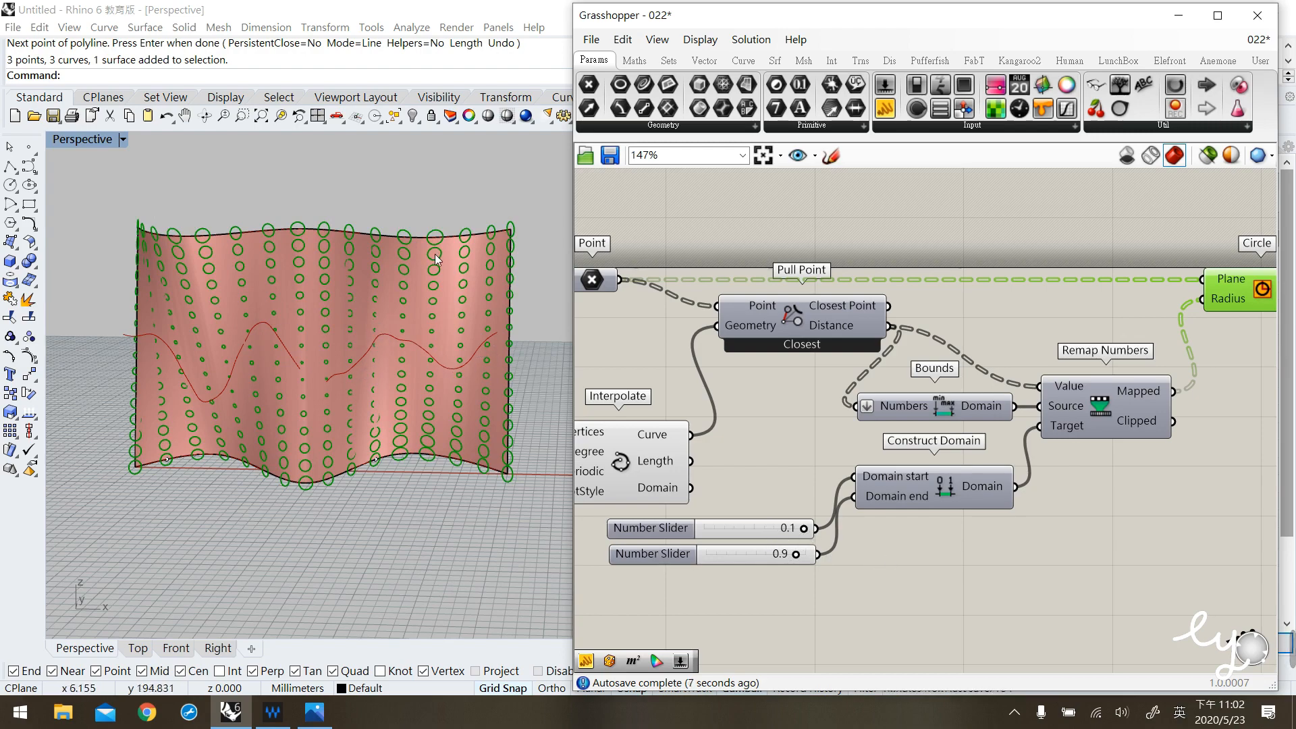
Try reversing the circle sizes by swapping the 0.1 and 0.9 sliders between Construct Domain's Domain start and Domain end, and highlight Circle's output.
drag(819, 555, 856, 498)
click(905, 566)
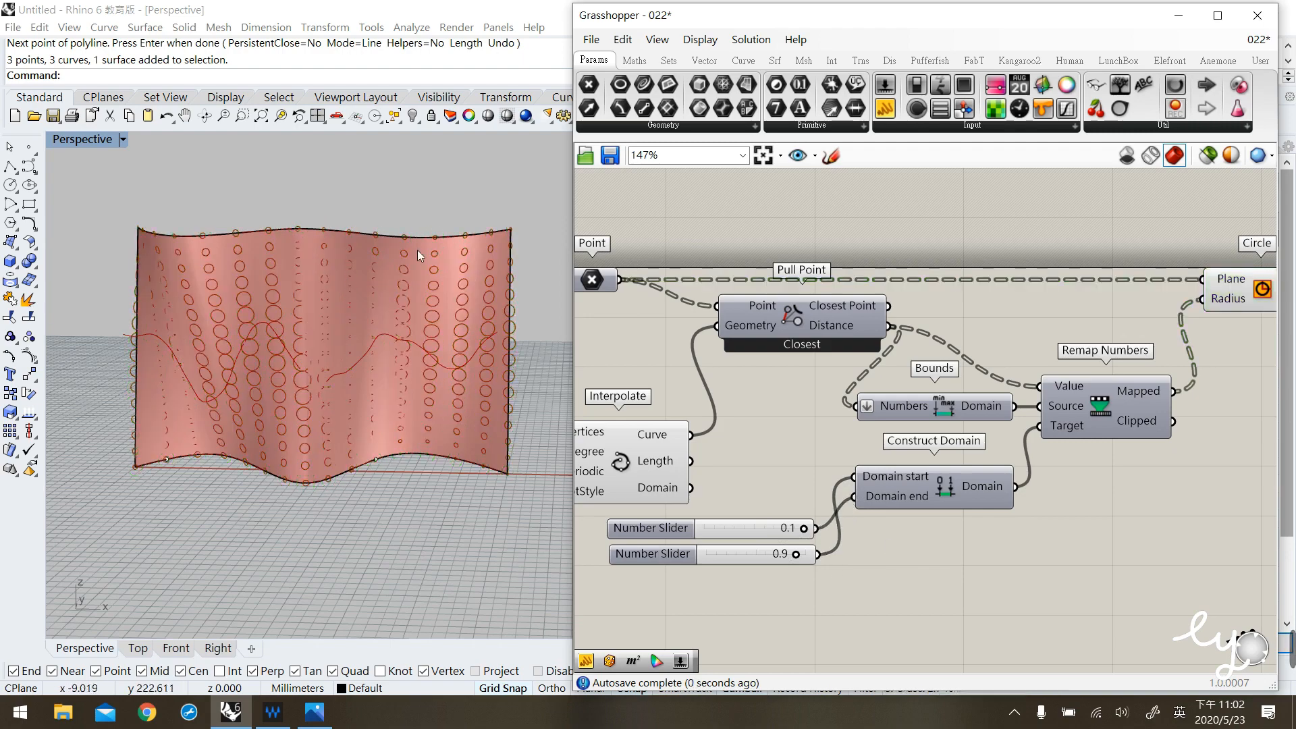
click(1223, 292)
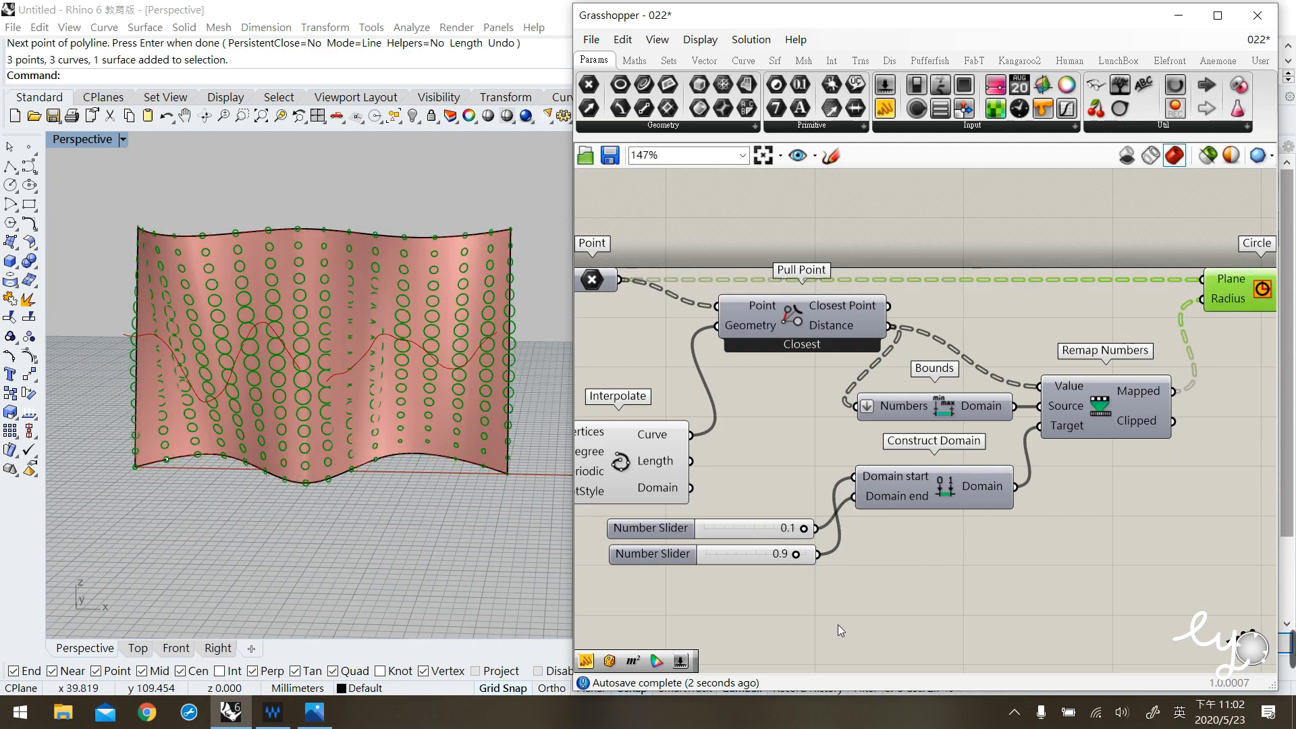
Undo the slider swap so 0.1 feeds Domain start and 0.9 feeds Domain end again.
click(833, 558)
drag(824, 526, 856, 497)
key(ctrl+z)
Highlight Circle's output and select the lofted surface in the viewport to examine the circles against the surface.
right_drag(1059, 457, 915, 447)
click(1088, 297)
right_drag(452, 384, 310, 257)
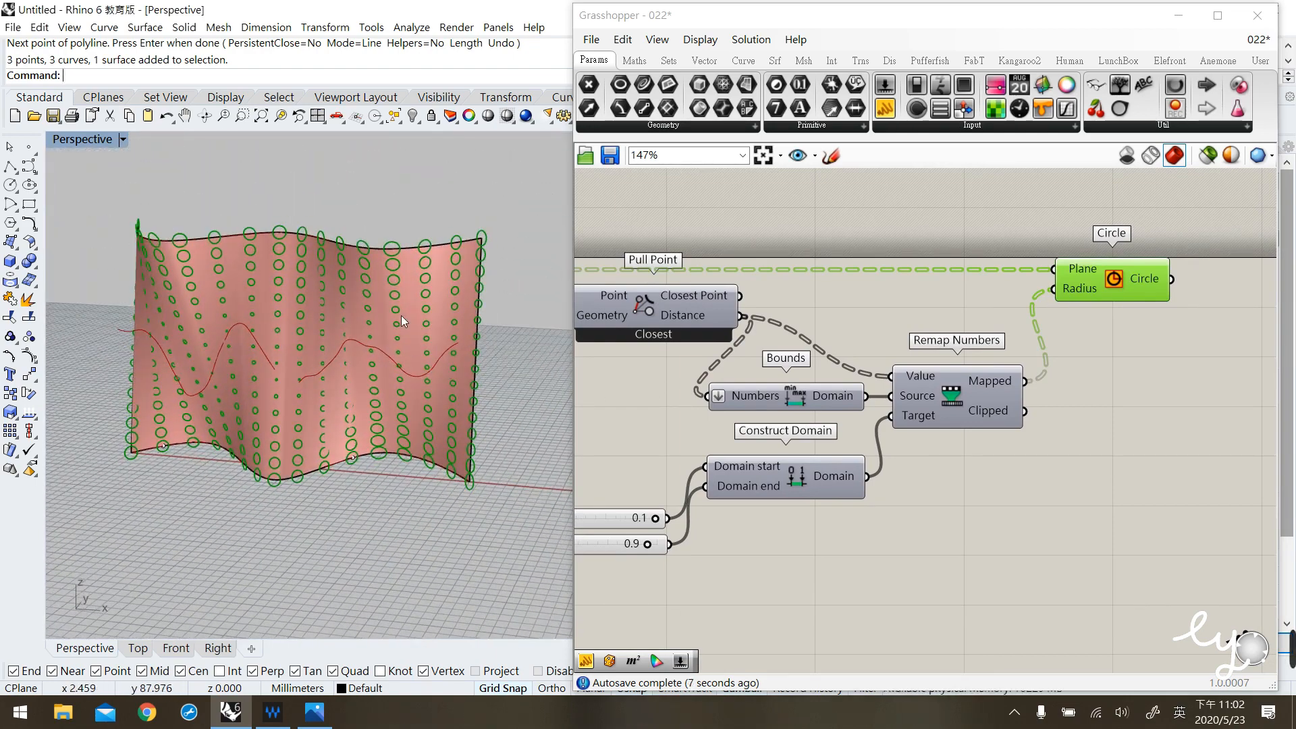
click(270, 290)
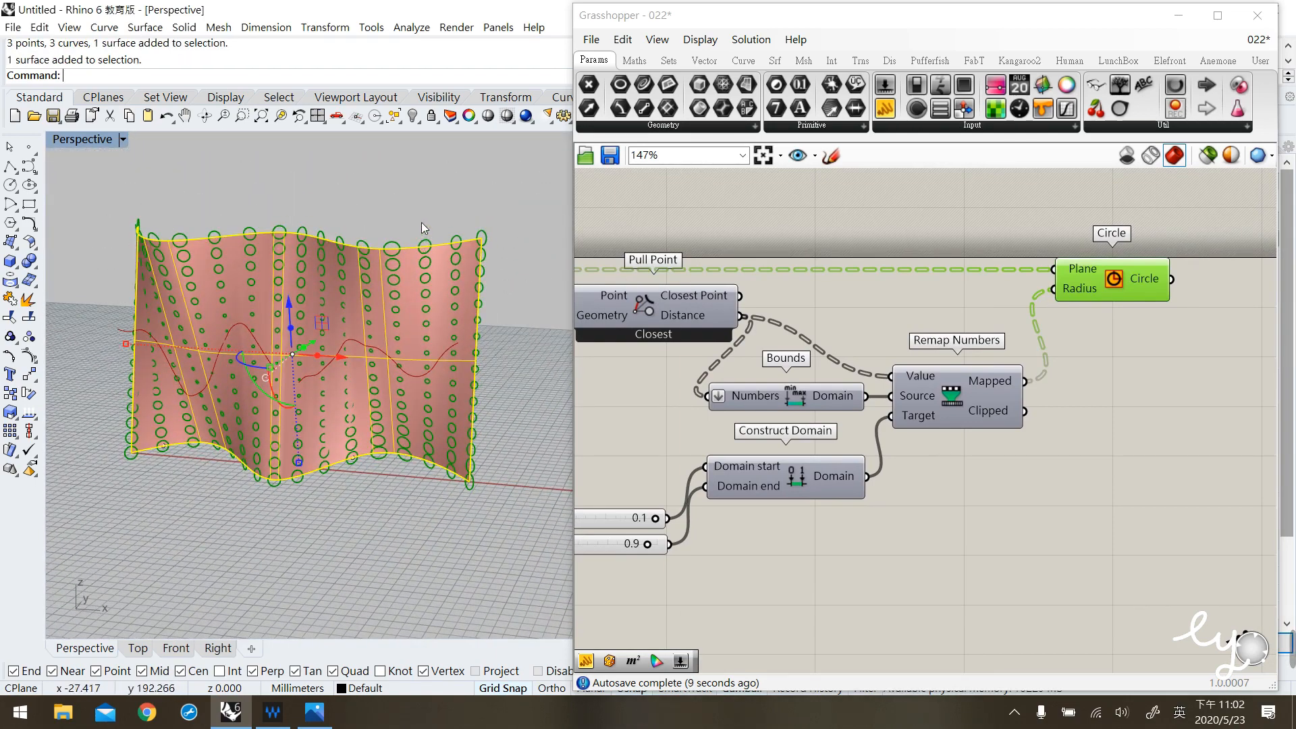
click(452, 211)
drag(1117, 276, 1115, 283)
click(1102, 355)
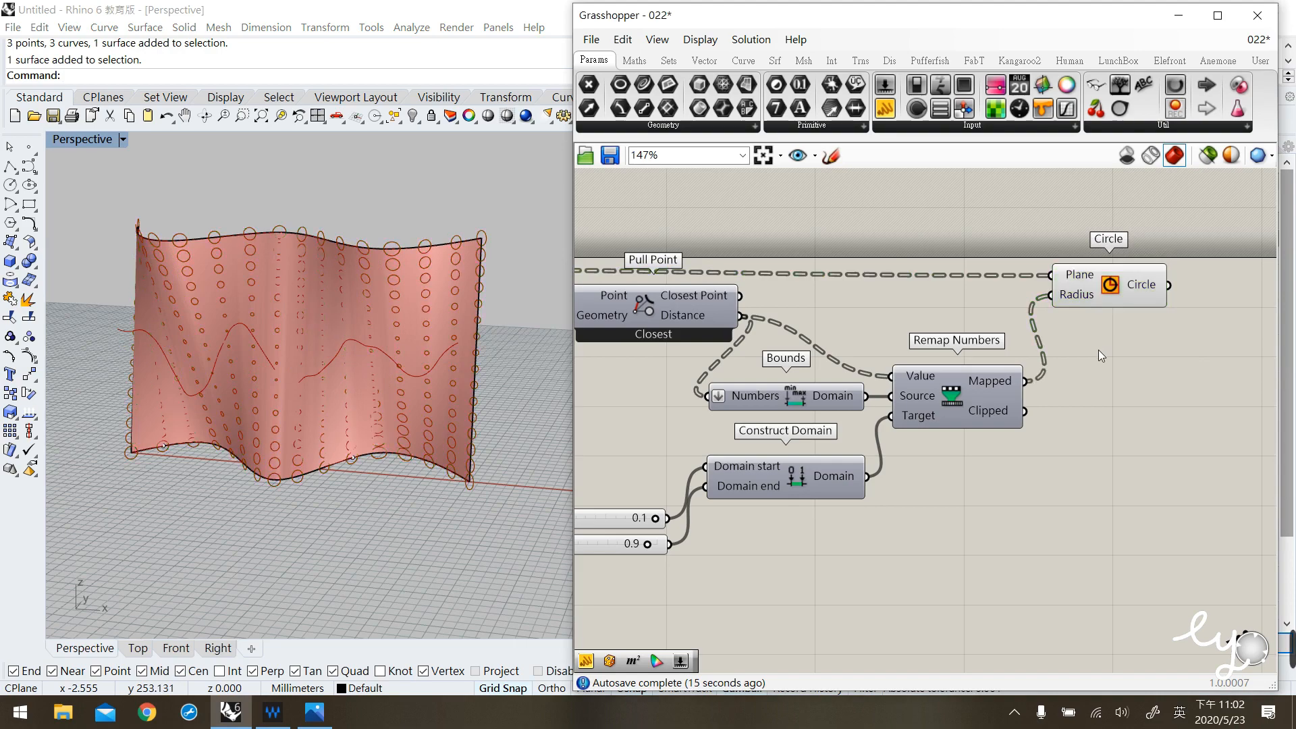
Add a Surface Split component beyond Circle and connect the Circle output to its Curves input.
click(830, 61)
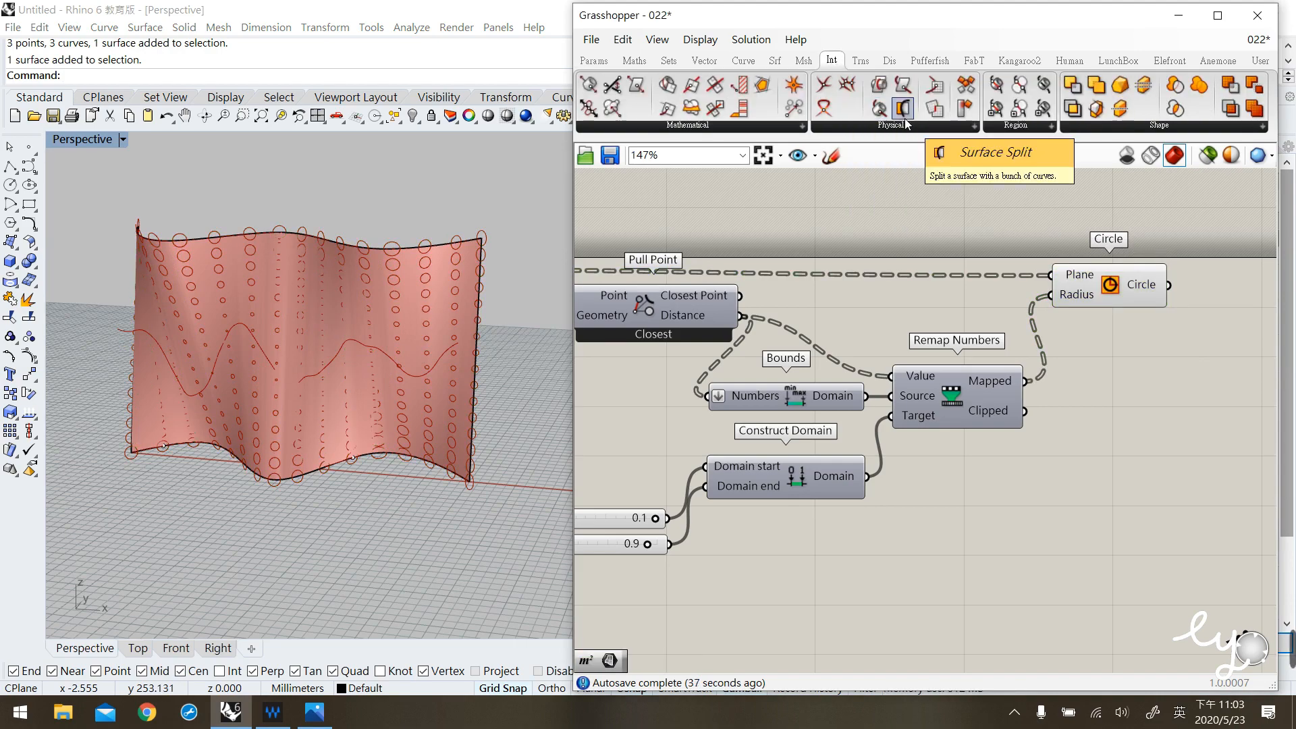
drag(904, 110, 949, 241)
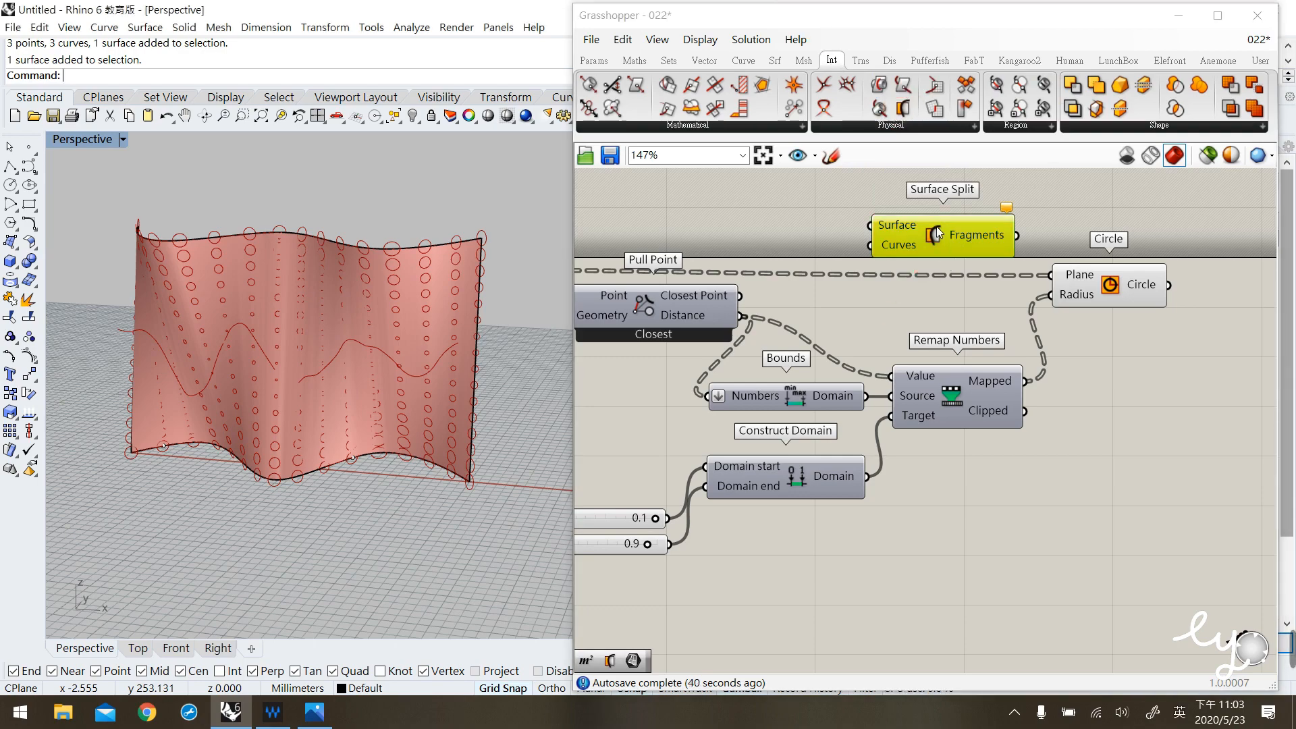
drag(932, 238, 1148, 404)
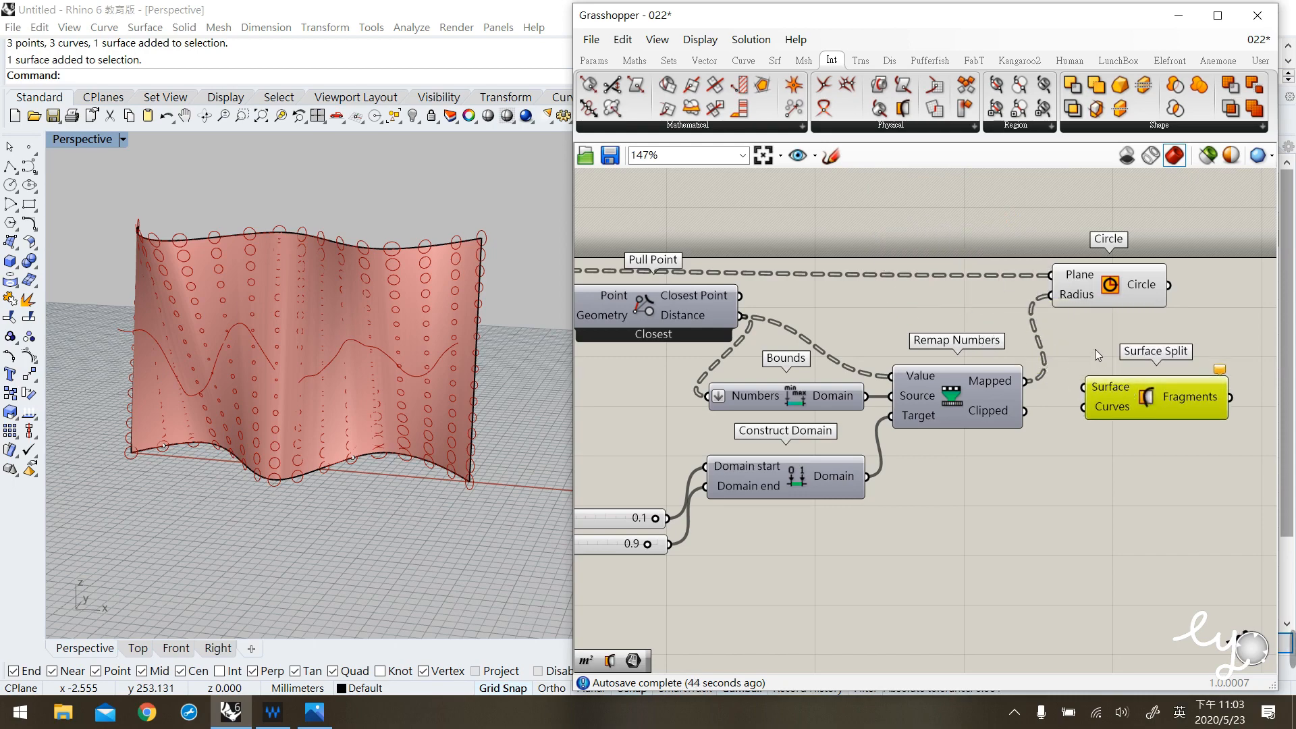
scroll(1090, 339, down, 3)
right_drag(1082, 300, 1023, 296)
drag(1039, 307, 1041, 304)
drag(1057, 371, 1112, 292)
Highlight the source Surface parameter at Surface Frames to check which geometry it holds for Surface Split.
right_drag(703, 310, 908, 308)
drag(651, 292, 655, 272)
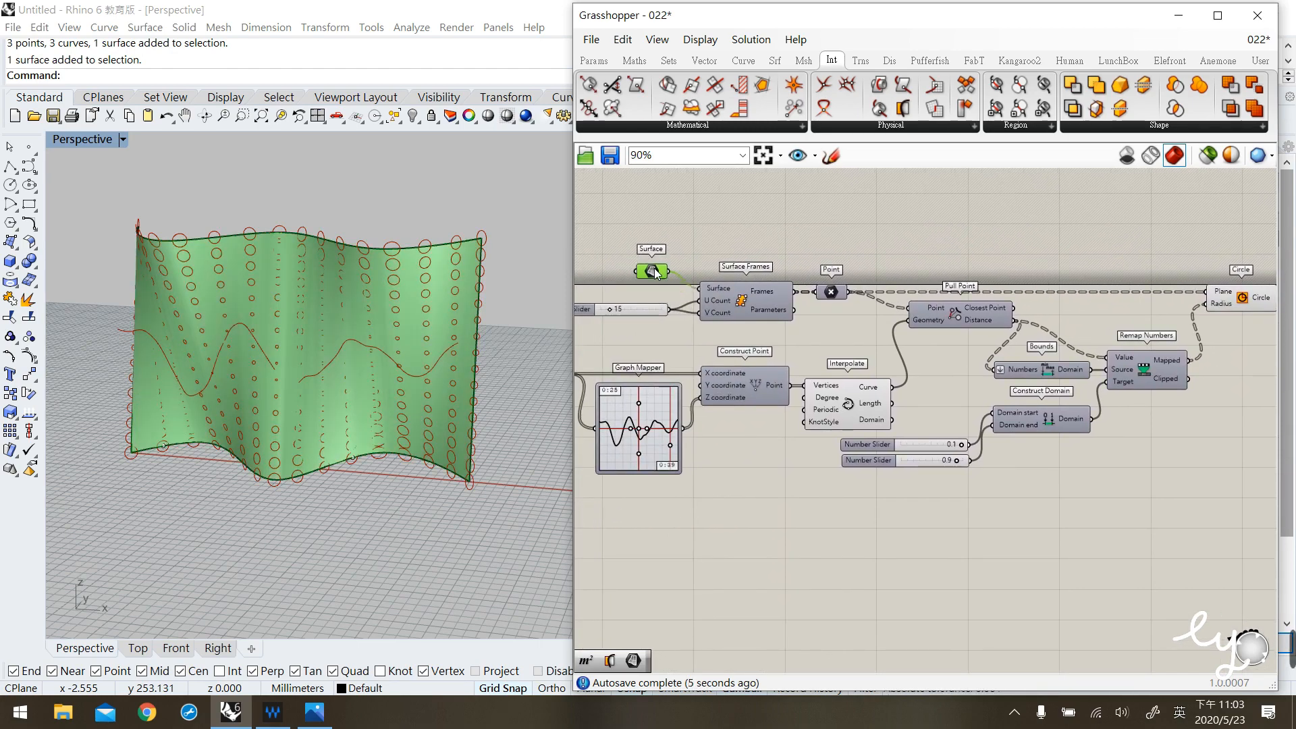
right_drag(1130, 341, 1002, 339)
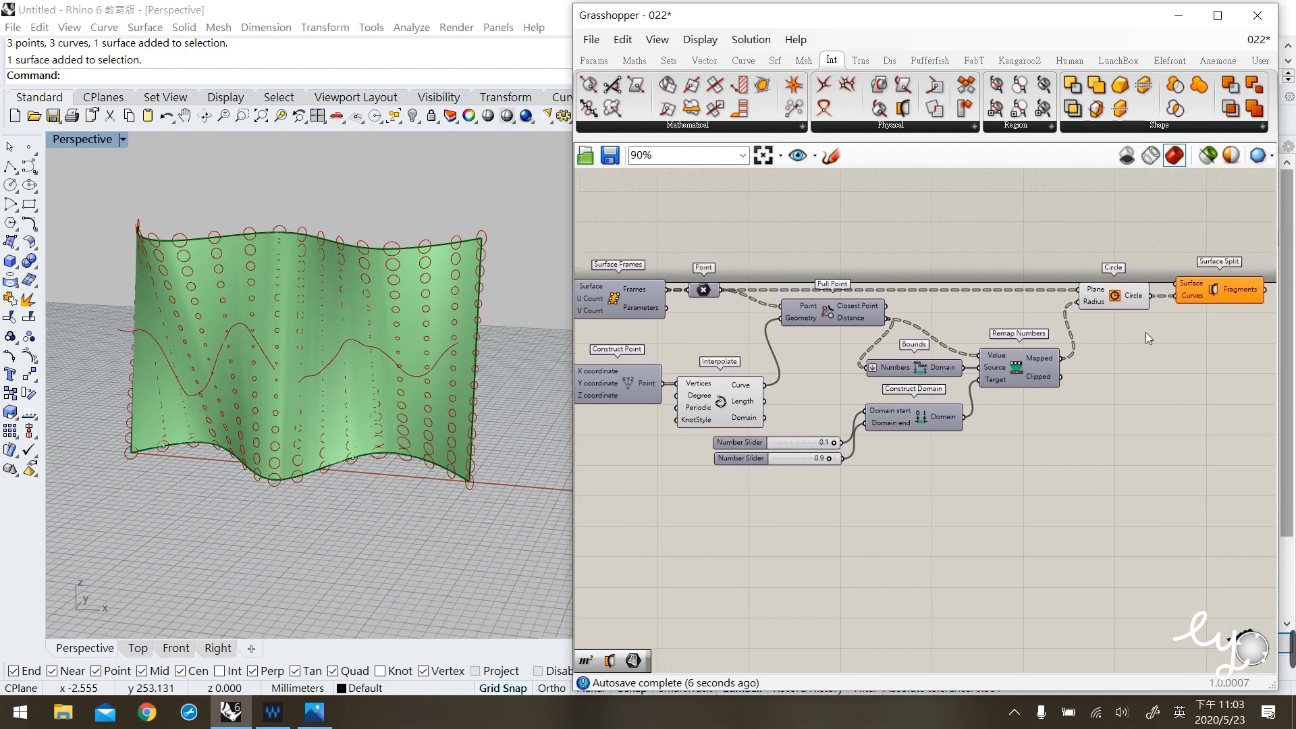
mouse_move(1139, 302)
right_drag(631, 288, 722, 281)
drag(616, 263, 617, 262)
Flatten the Circle output feeding Surface Split's Curves input.
mouse_move(1204, 291)
mouse_down()
mouse_move(1206, 277)
mouse_move(1184, 290)
mouse_move(1203, 302)
mouse_move(1210, 287)
mouse_move(1198, 286)
mouse_up()
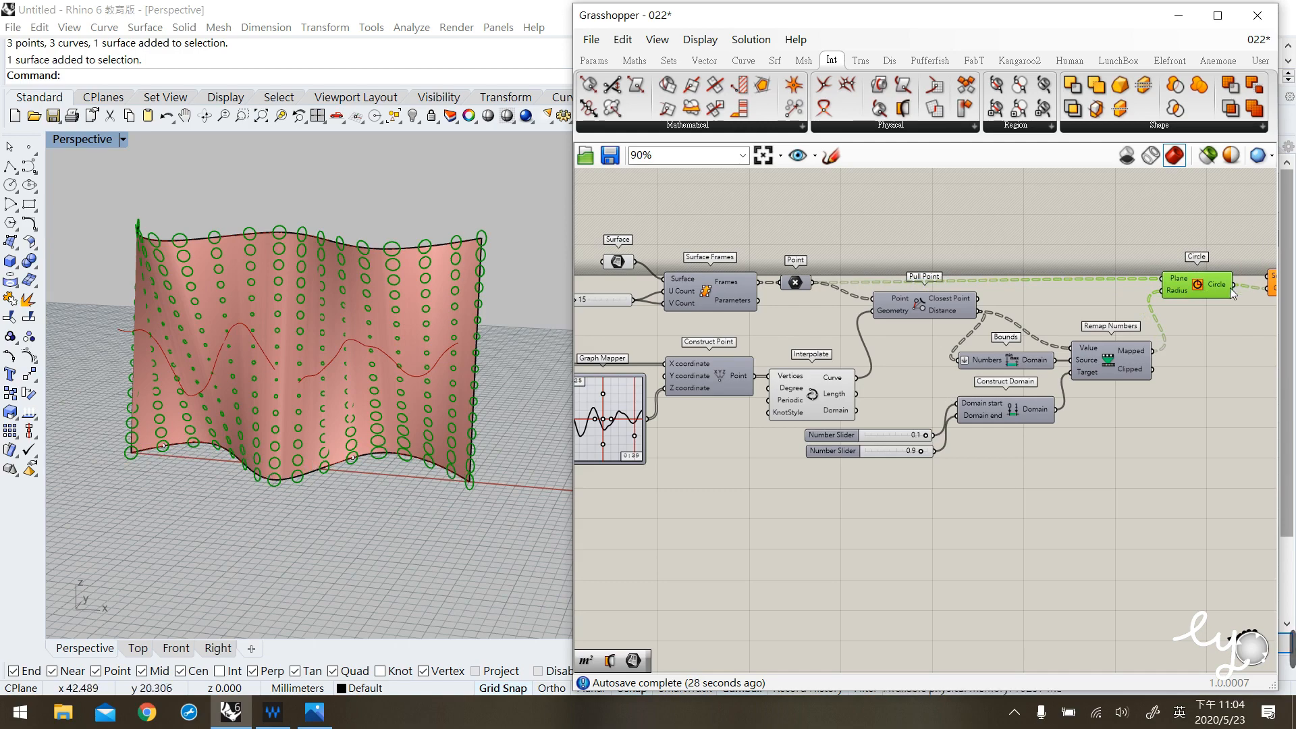
drag(1216, 290, 1219, 297)
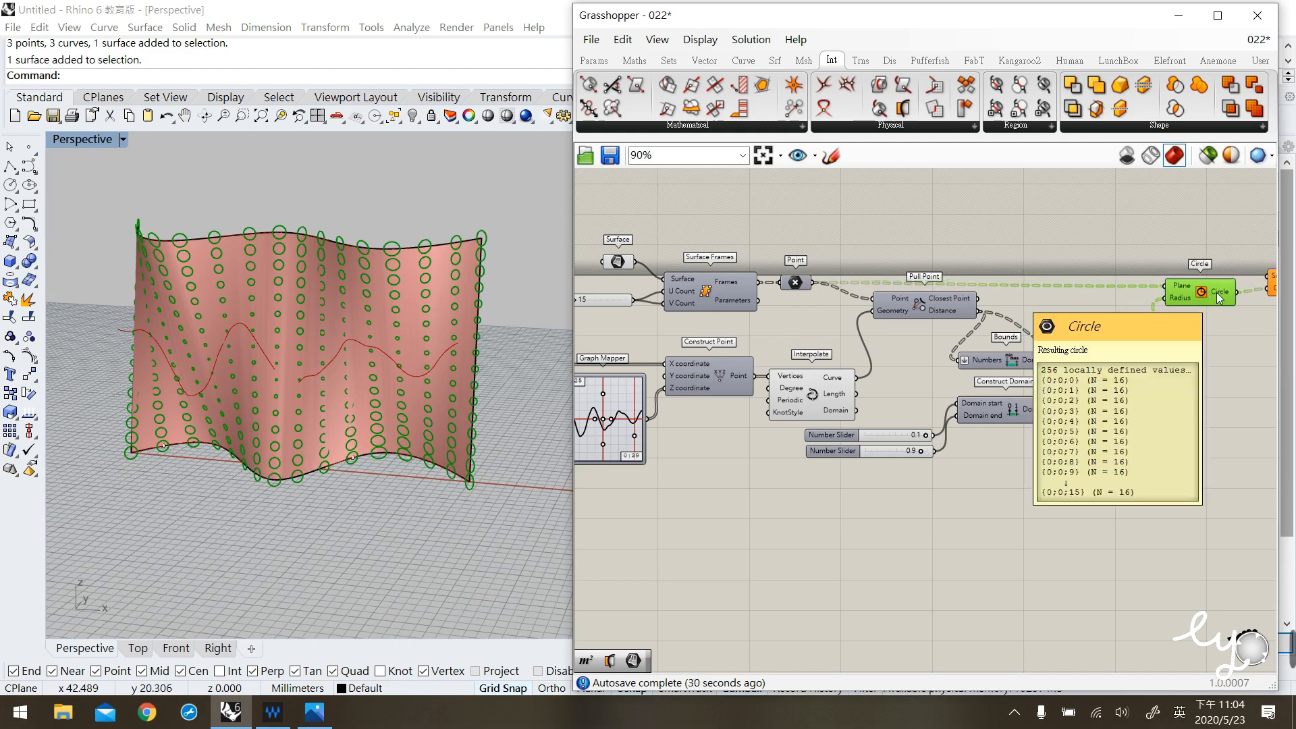
right_click(1219, 297)
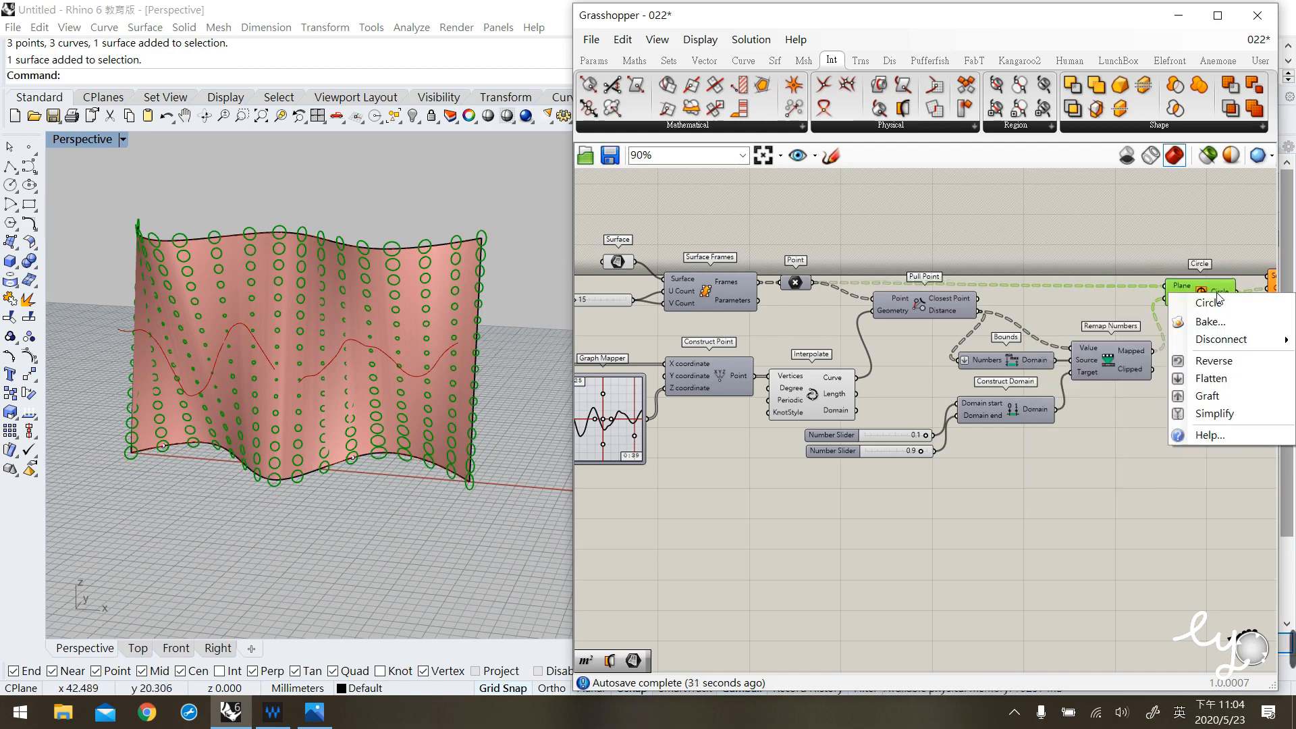
click(1202, 380)
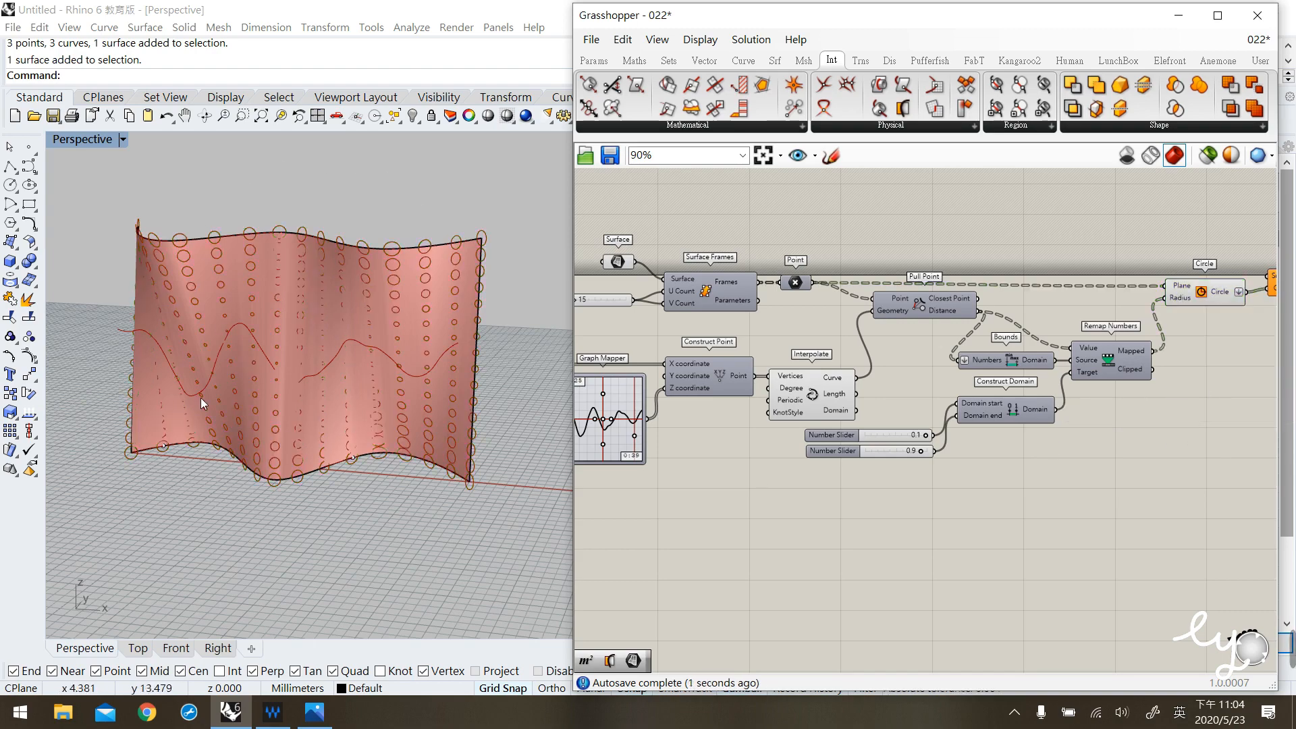
Connect the source Surface parameter to Surface Split's Surface input.
click(377, 289)
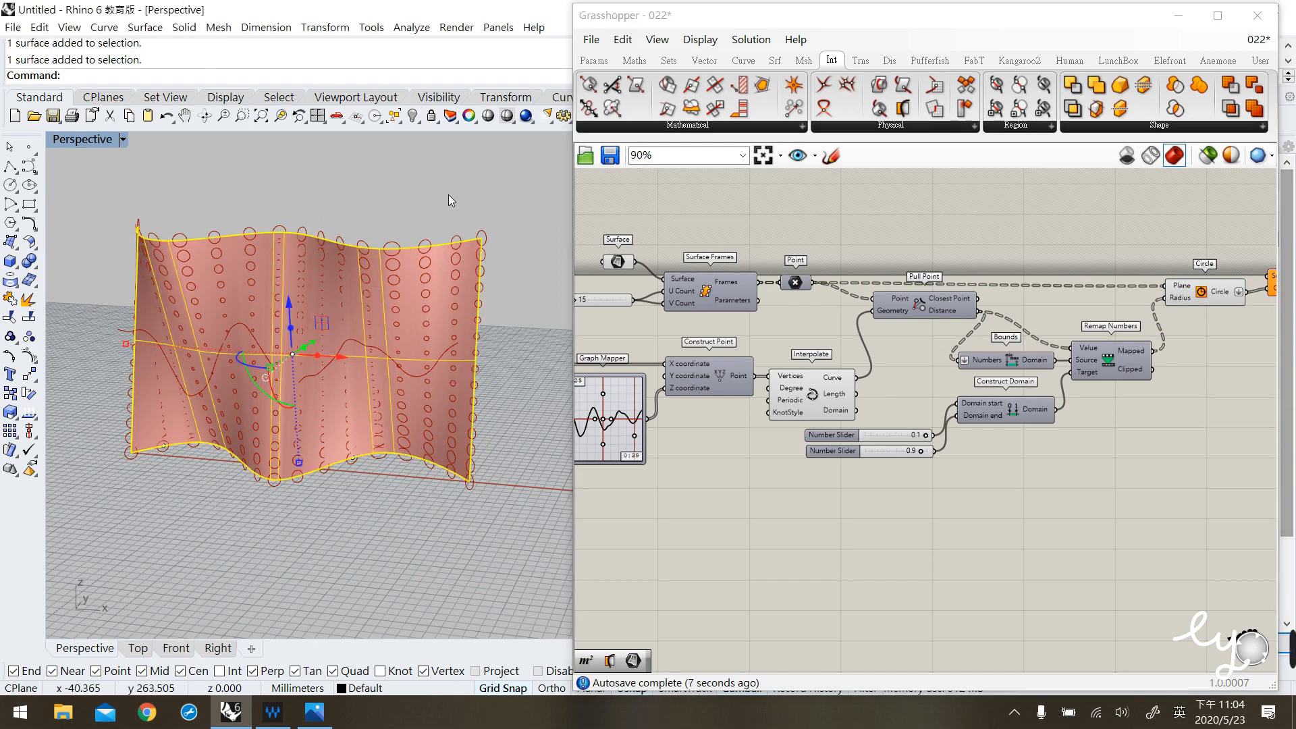
click(806, 222)
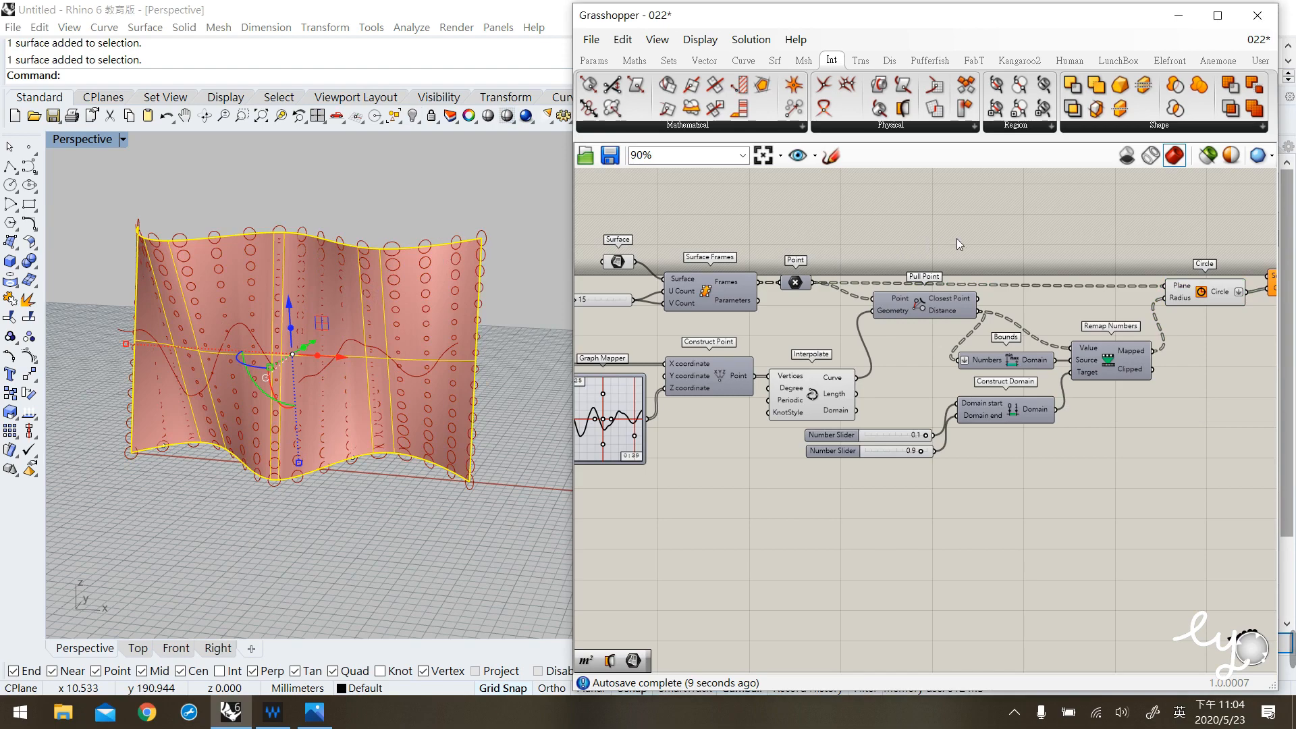
click(1212, 295)
click(1213, 315)
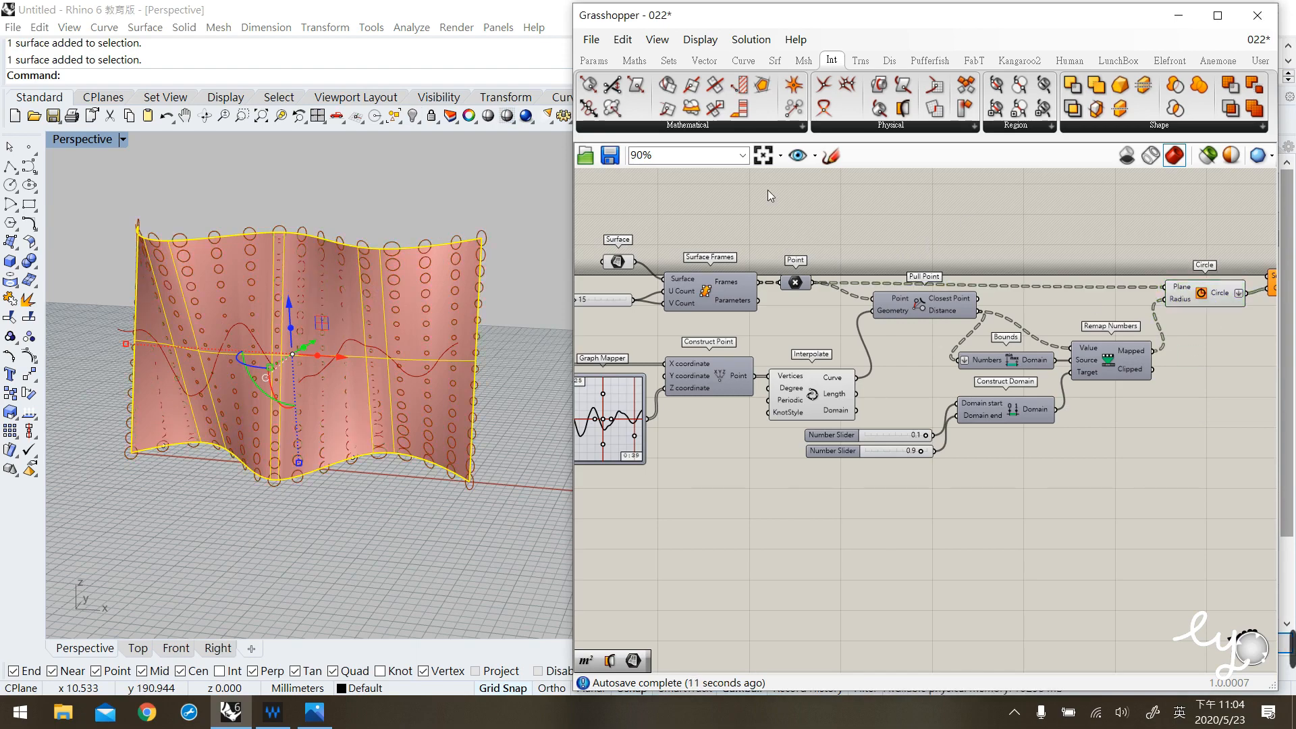
click(544, 240)
drag(634, 261, 1264, 276)
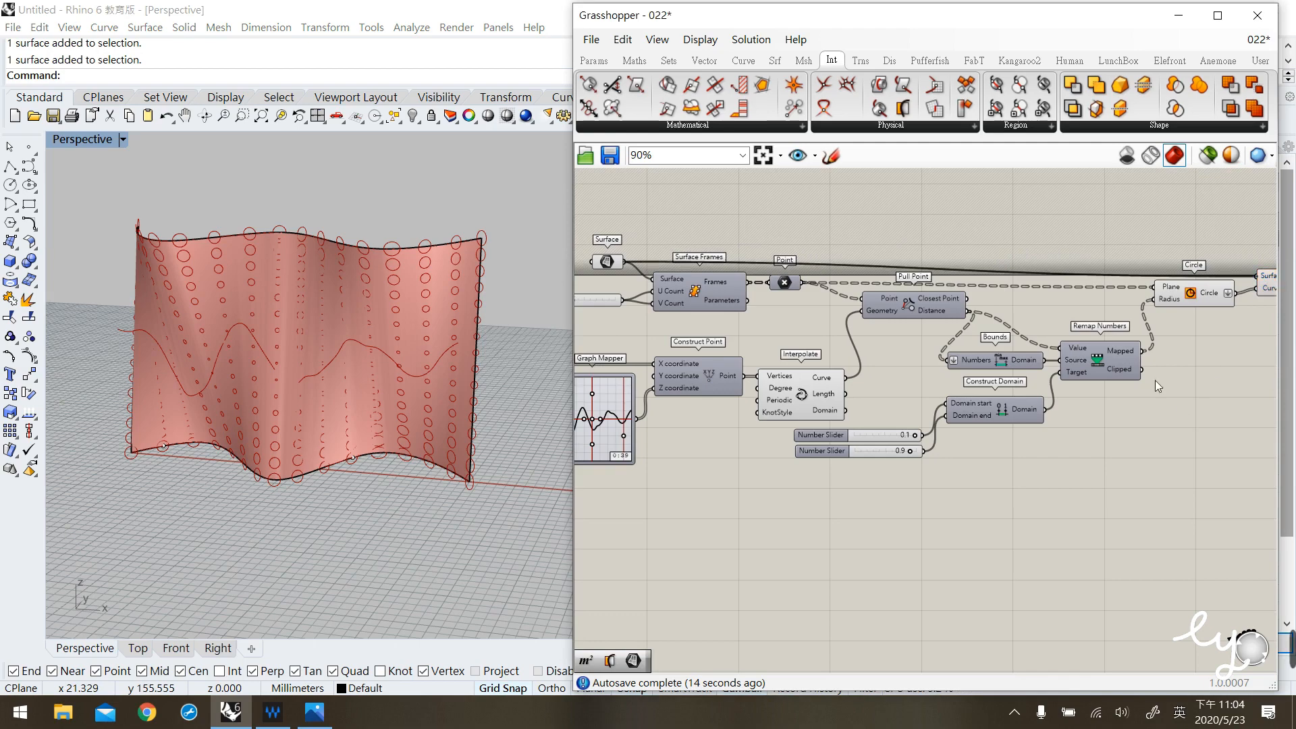
Highlight Surface Split in the viewport and inspect the list of surfaces in its Fragments output.
right_drag(1164, 395, 846, 405)
scroll(966, 299, up, 4)
click(988, 292)
click(999, 373)
click(1016, 301)
mouse_move(403, 271)
right_down()
mouse_move(422, 311)
mouse_move(395, 277)
right_up()
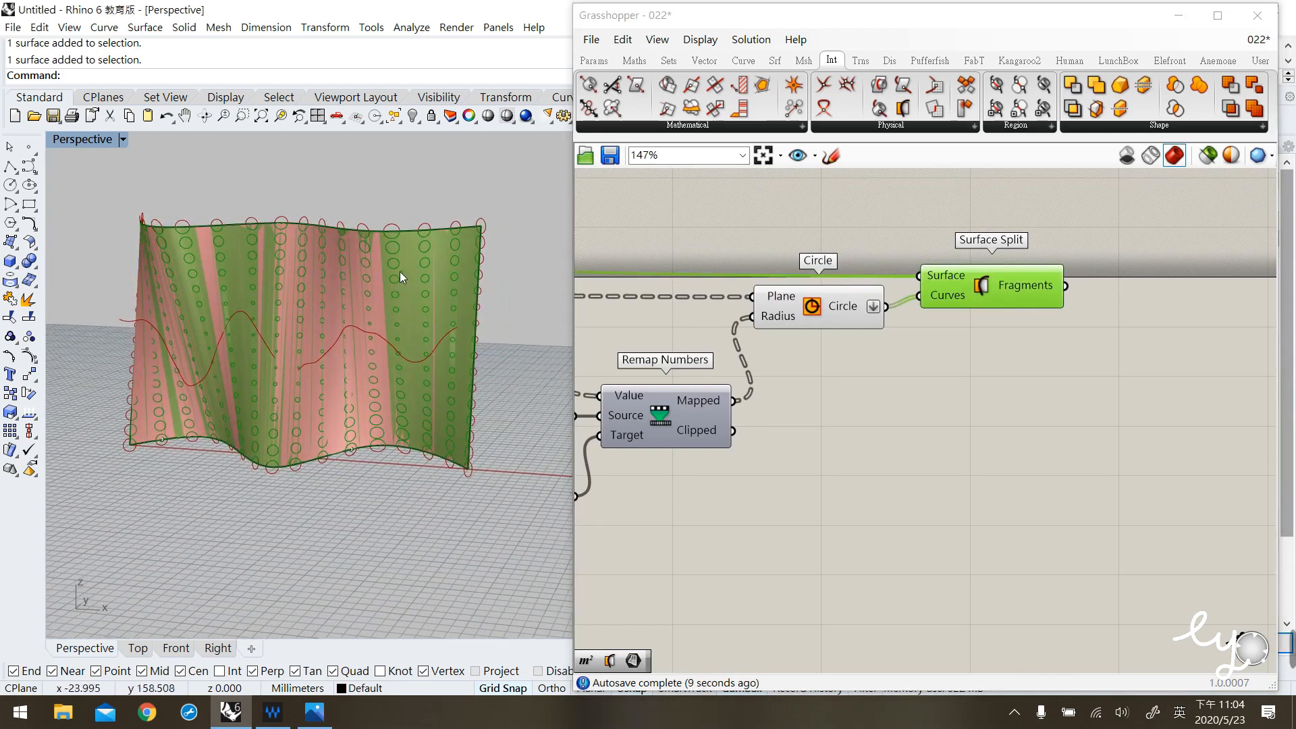
scroll(401, 253, up, 2)
drag(984, 284, 989, 279)
click(979, 324)
click(982, 294)
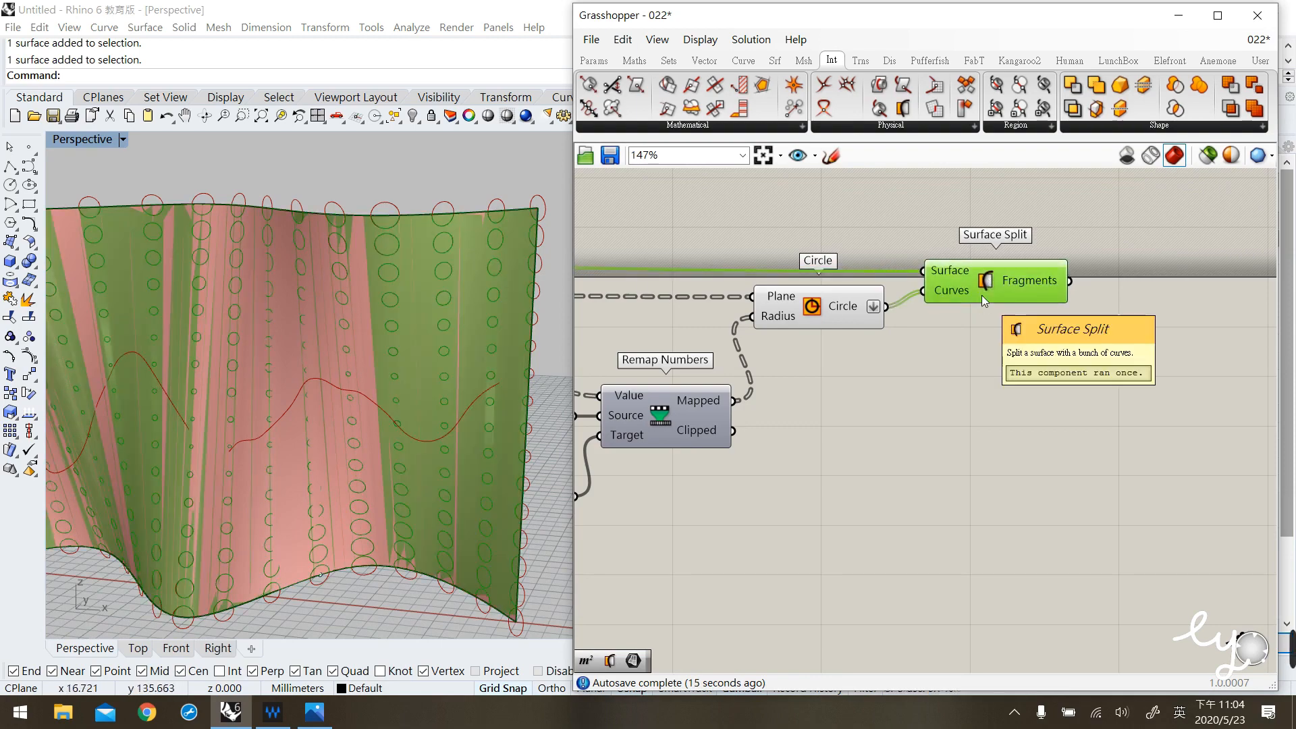
mouse_move(1045, 286)
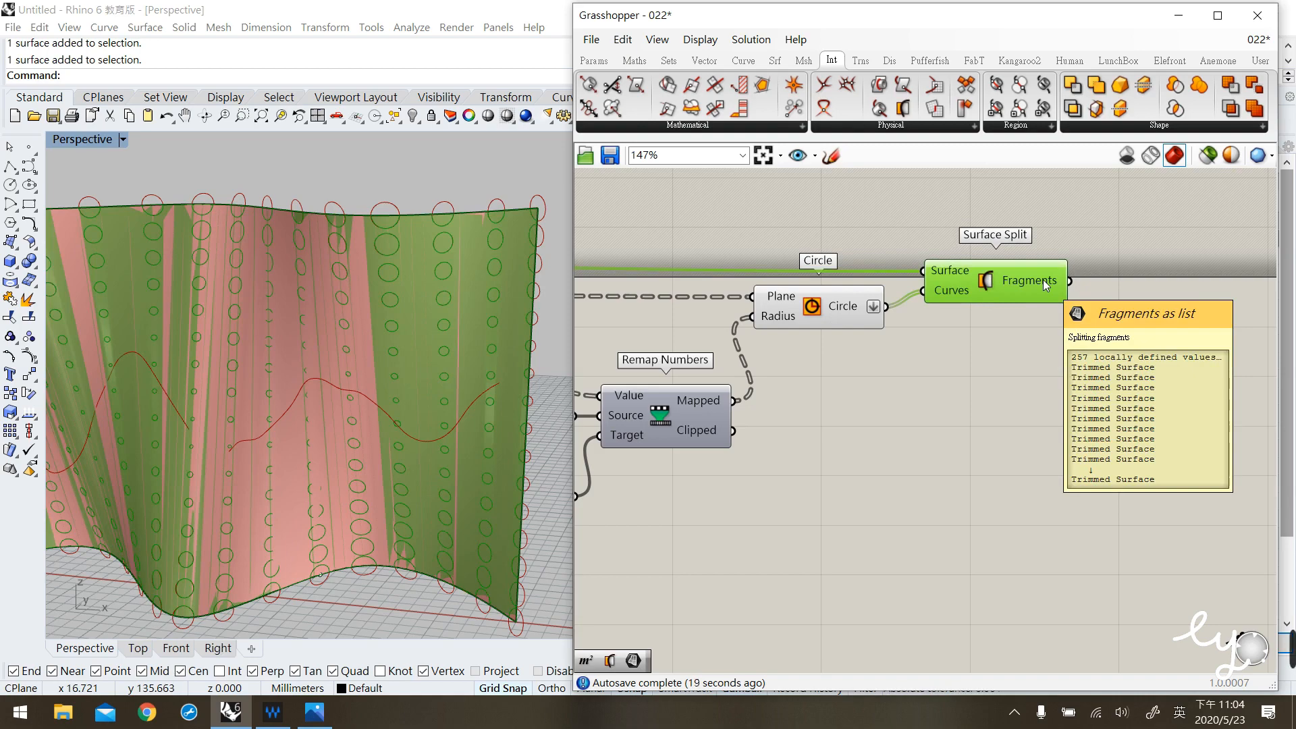
Compare the original lofted surface with the split fragments in the Perspective viewport, examining the circular pieces up close.
click(301, 345)
click(997, 294)
click(977, 383)
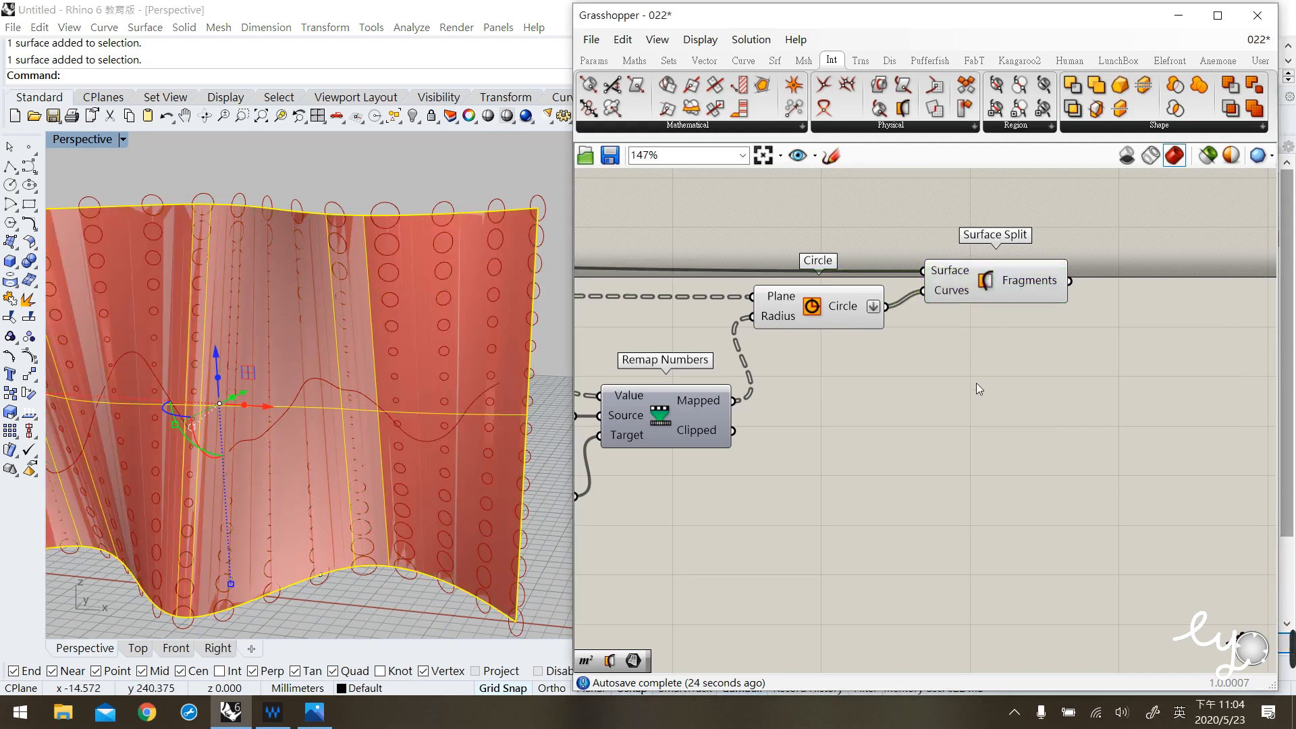
click(424, 233)
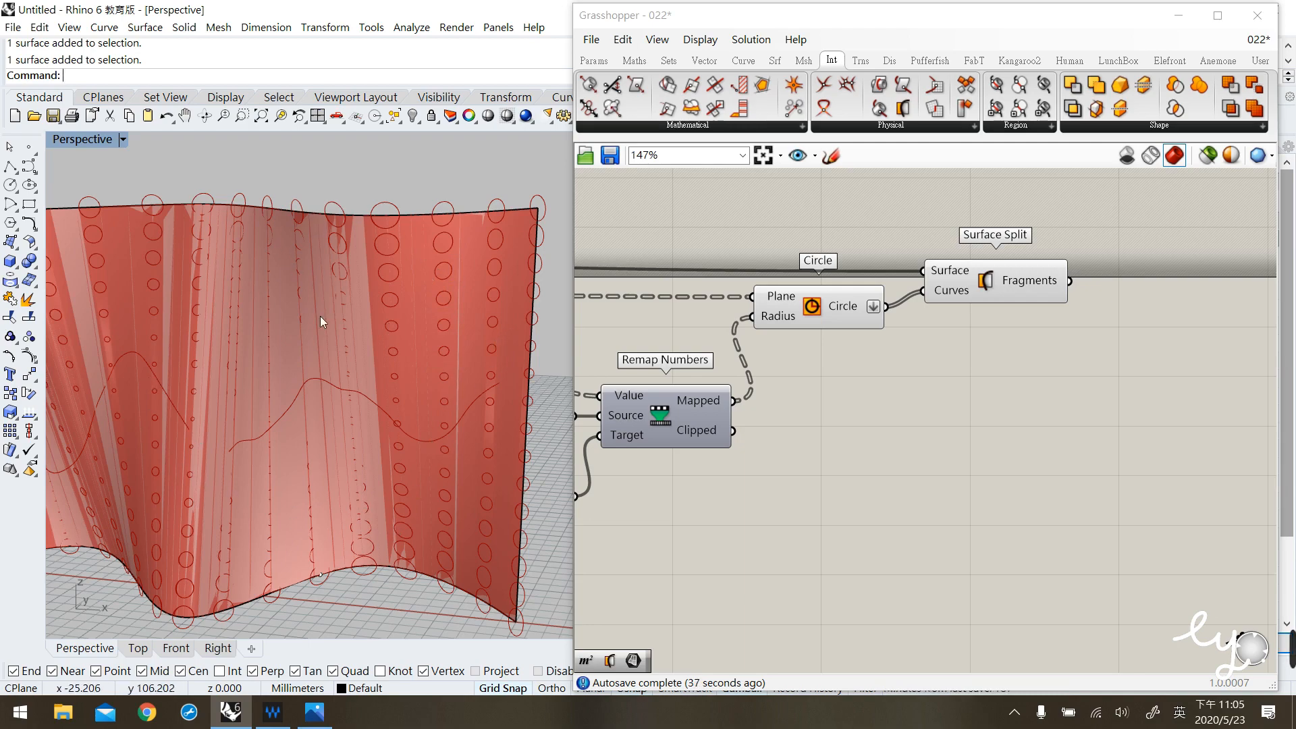
click(419, 287)
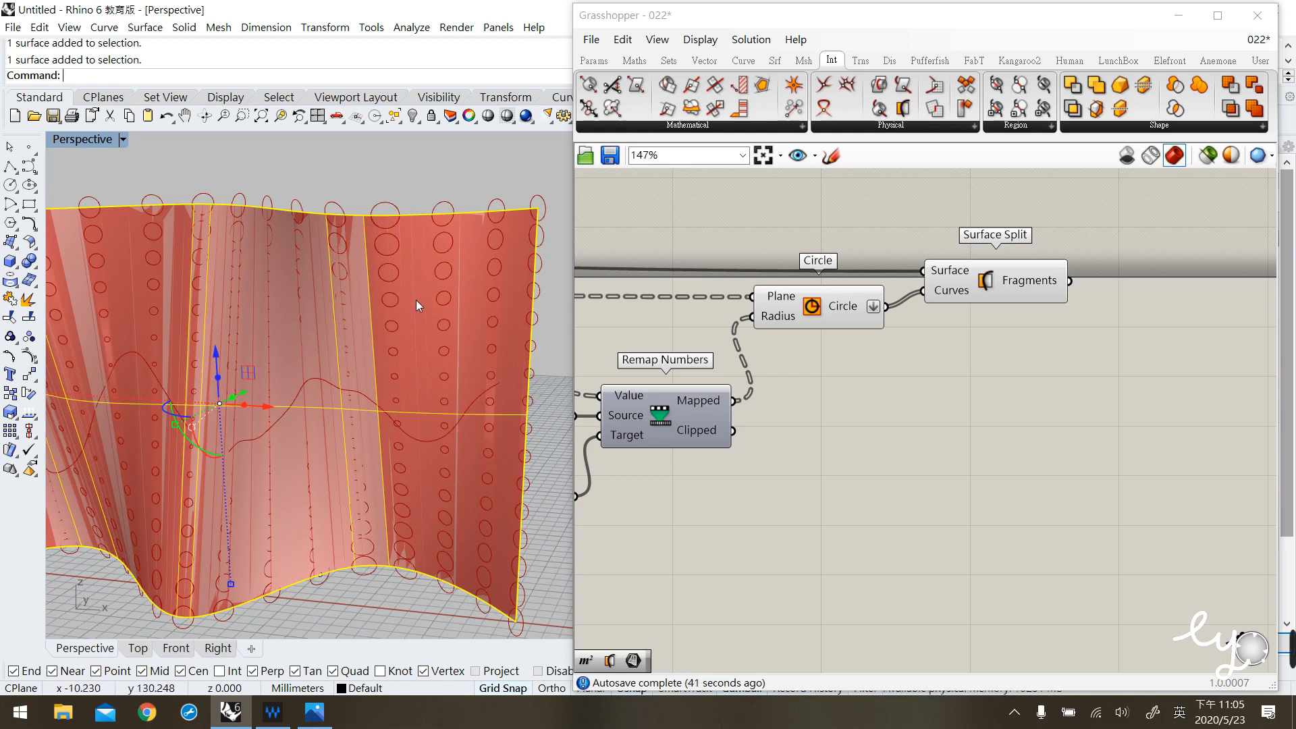
click(1016, 403)
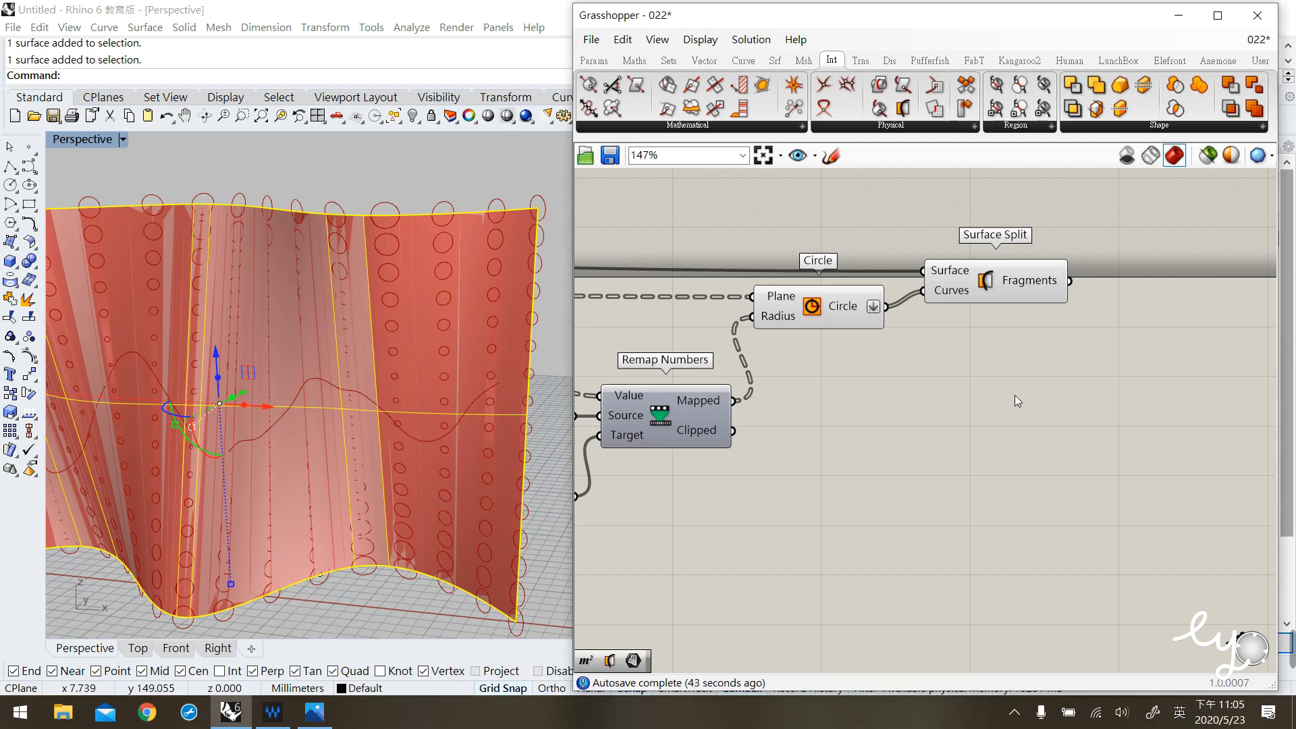
click(444, 214)
click(415, 248)
scroll(415, 249, down, 3)
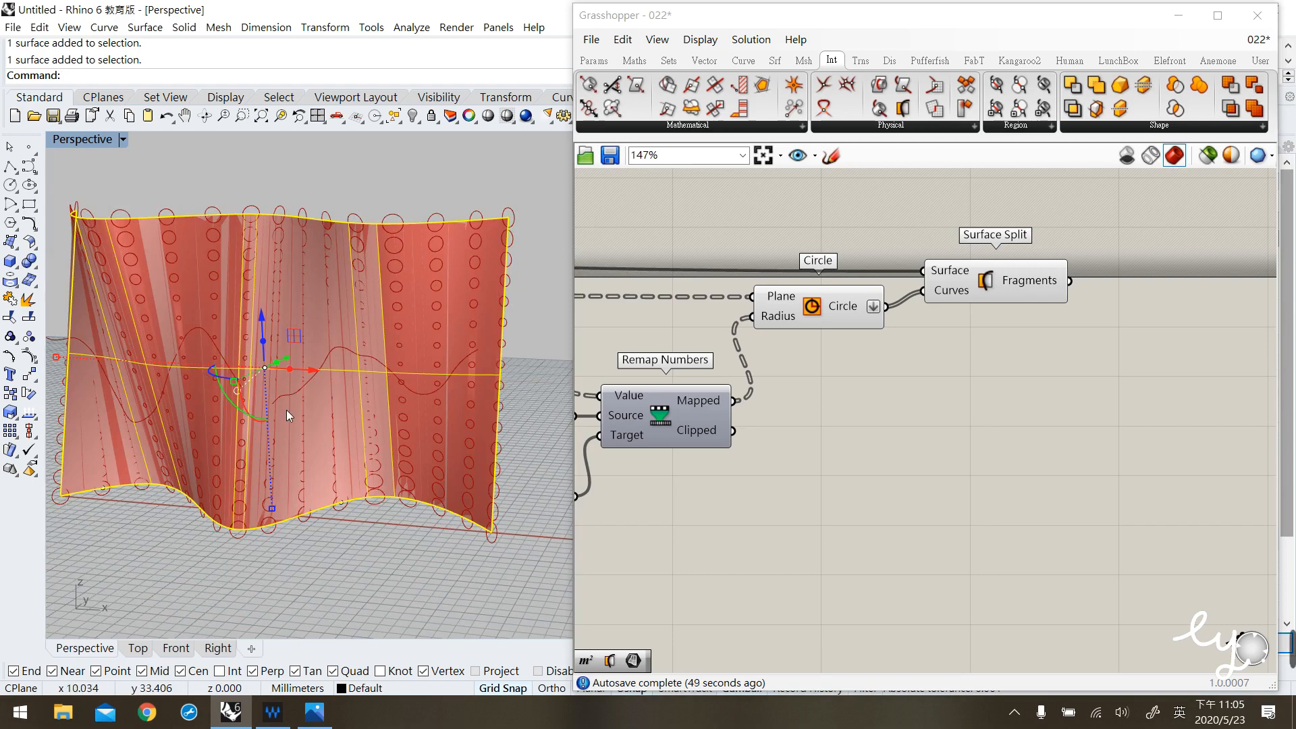
key(Escape)
scroll(434, 255, up, 3)
scroll(435, 255, up, 2)
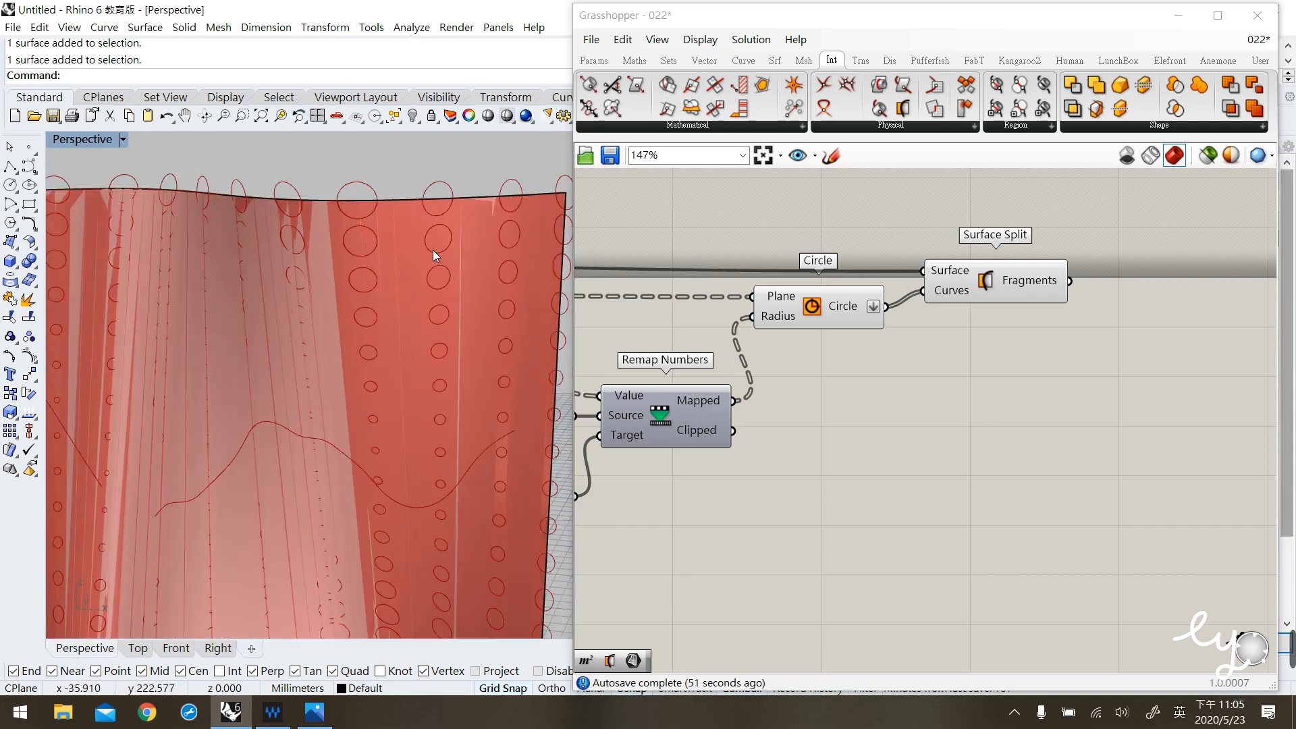
drag(404, 300, 481, 372)
scroll(365, 347, down, 4)
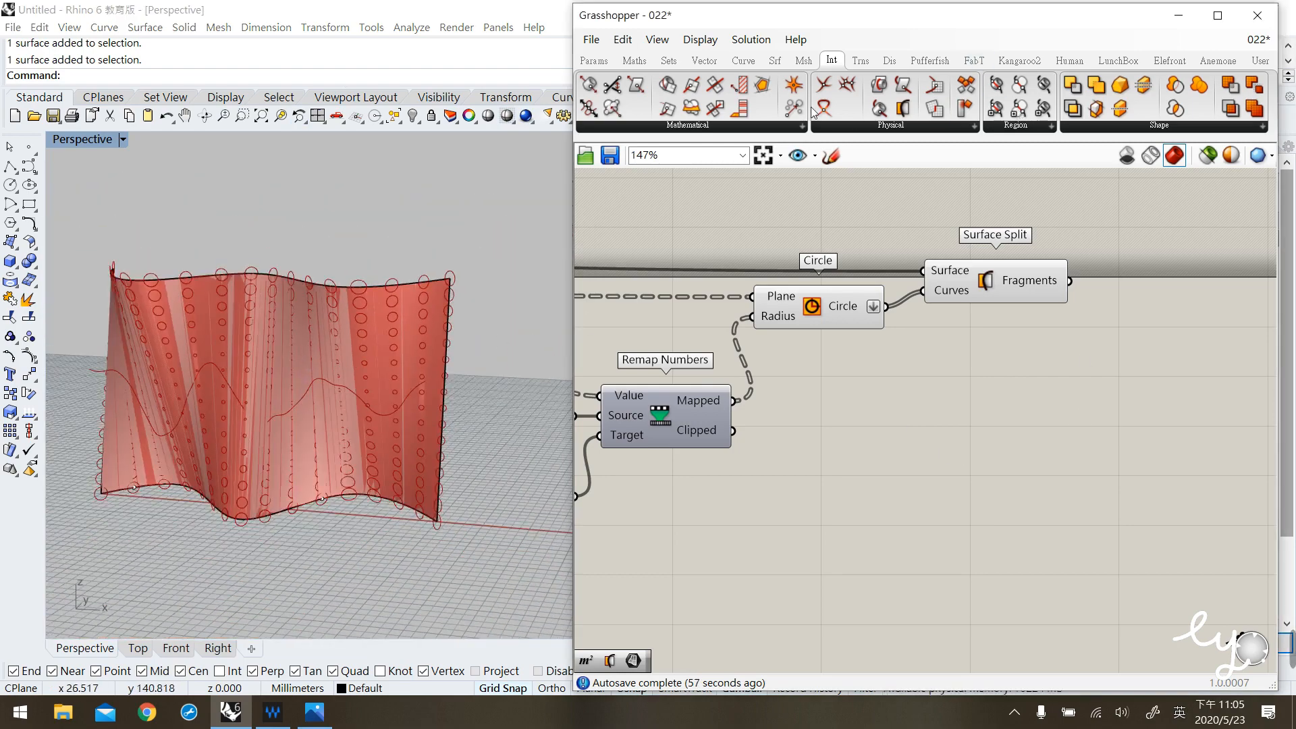
Add an Area component after Surface Split and connect the Fragments output to its Geometry input.
click(774, 60)
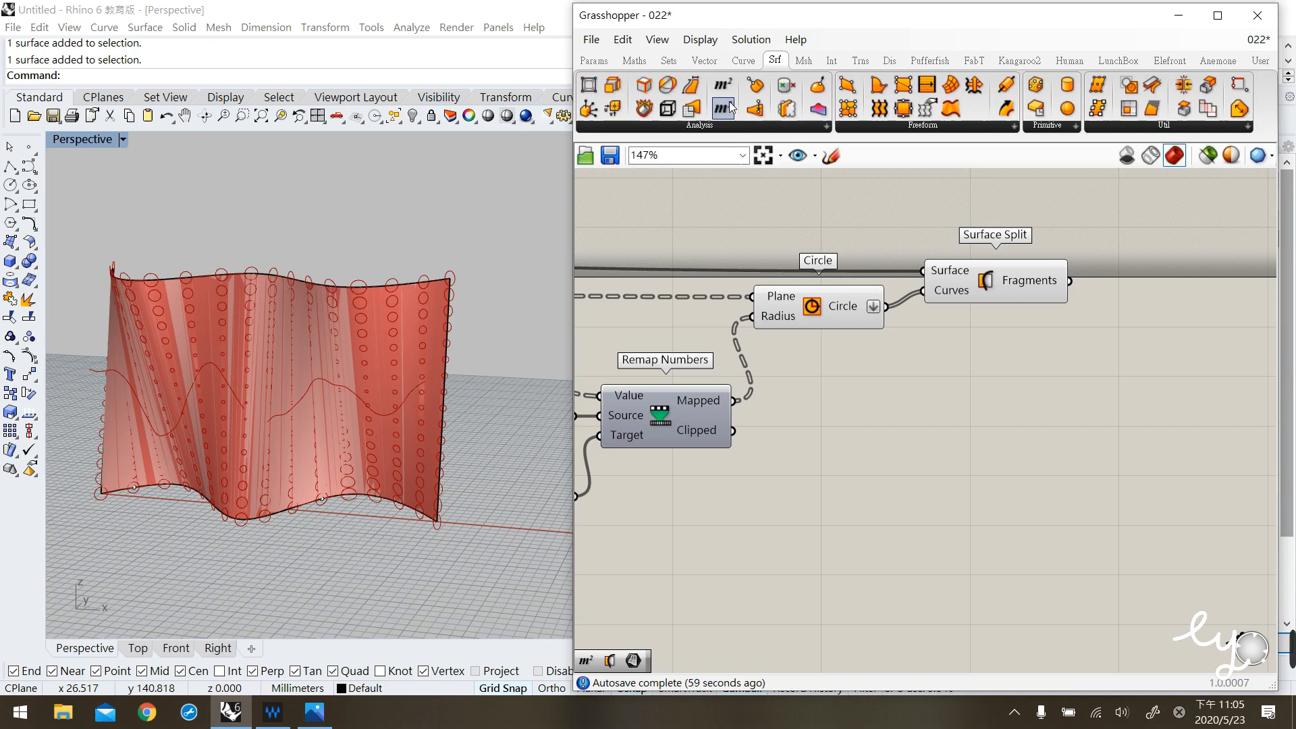
drag(725, 93, 1039, 404)
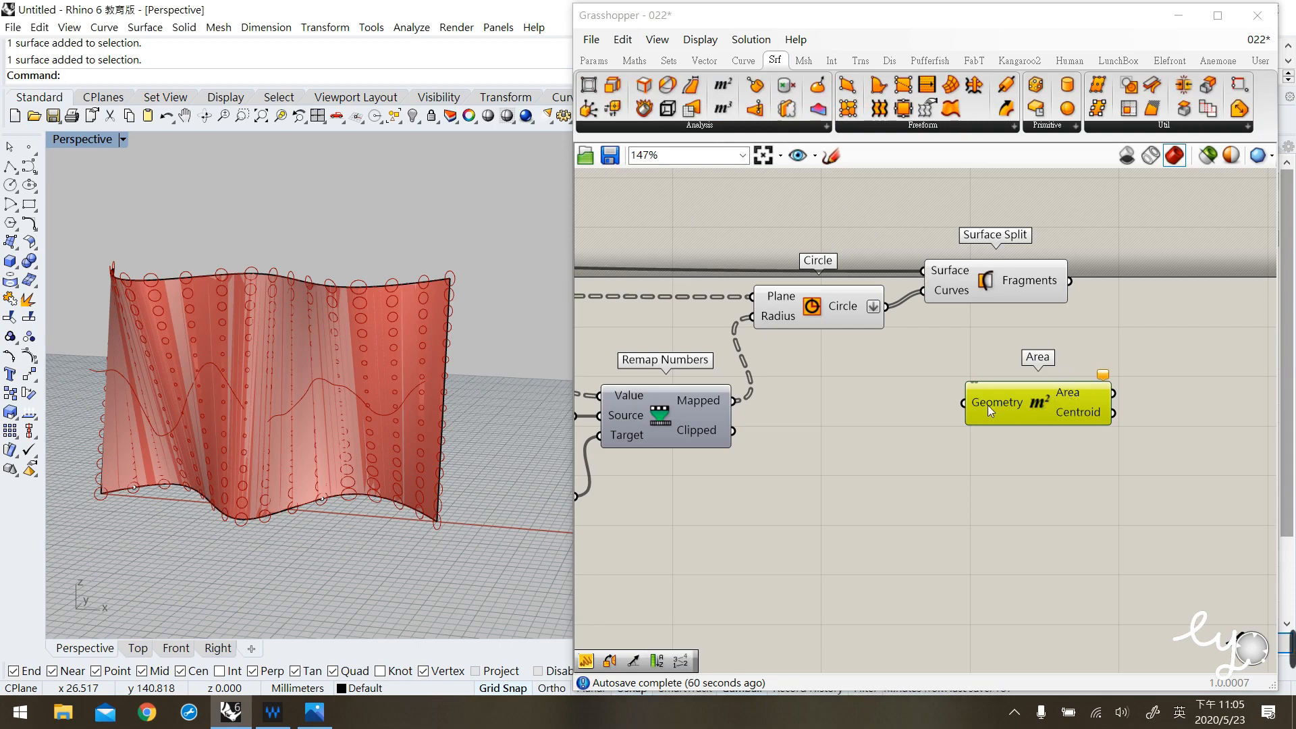
drag(988, 405, 1099, 285)
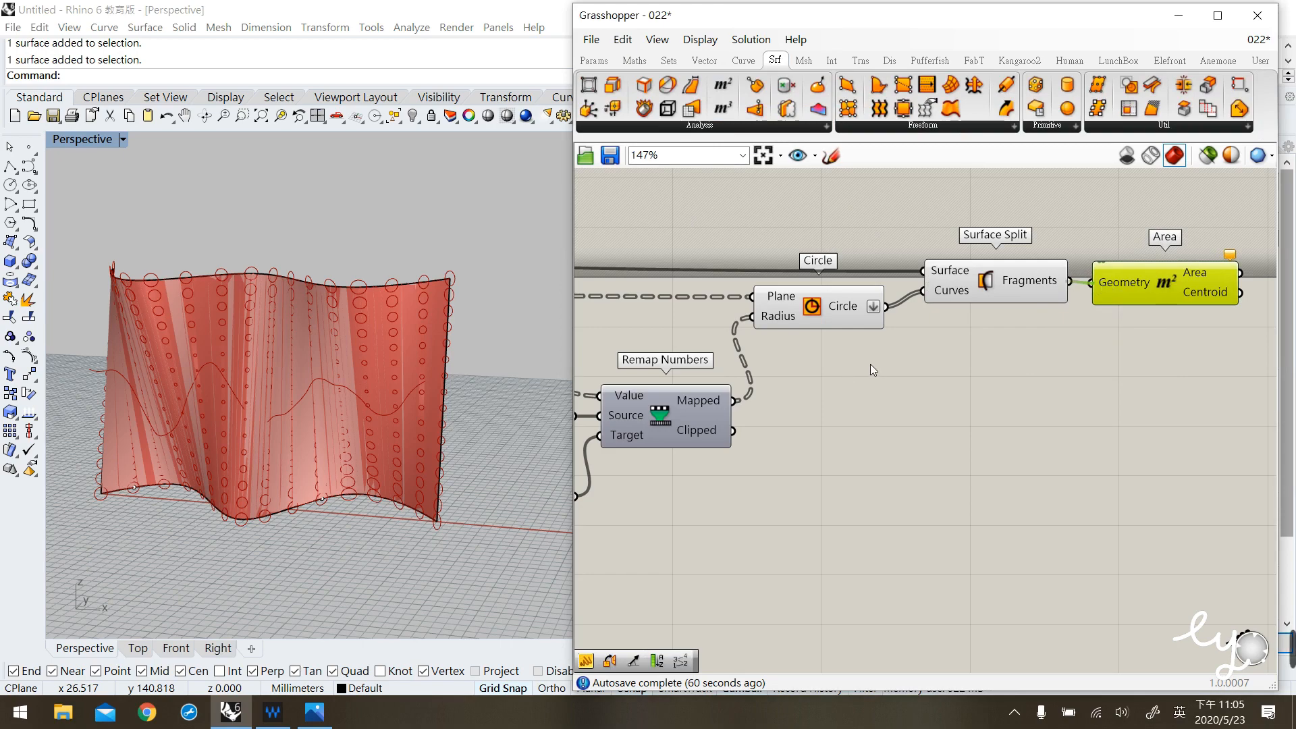
Highlight the Area component and inspect the fragment areas in its Area output.
scroll(871, 368, down, 2)
right_drag(980, 400, 906, 395)
drag(1000, 301, 1008, 300)
click(1023, 281)
click(1015, 300)
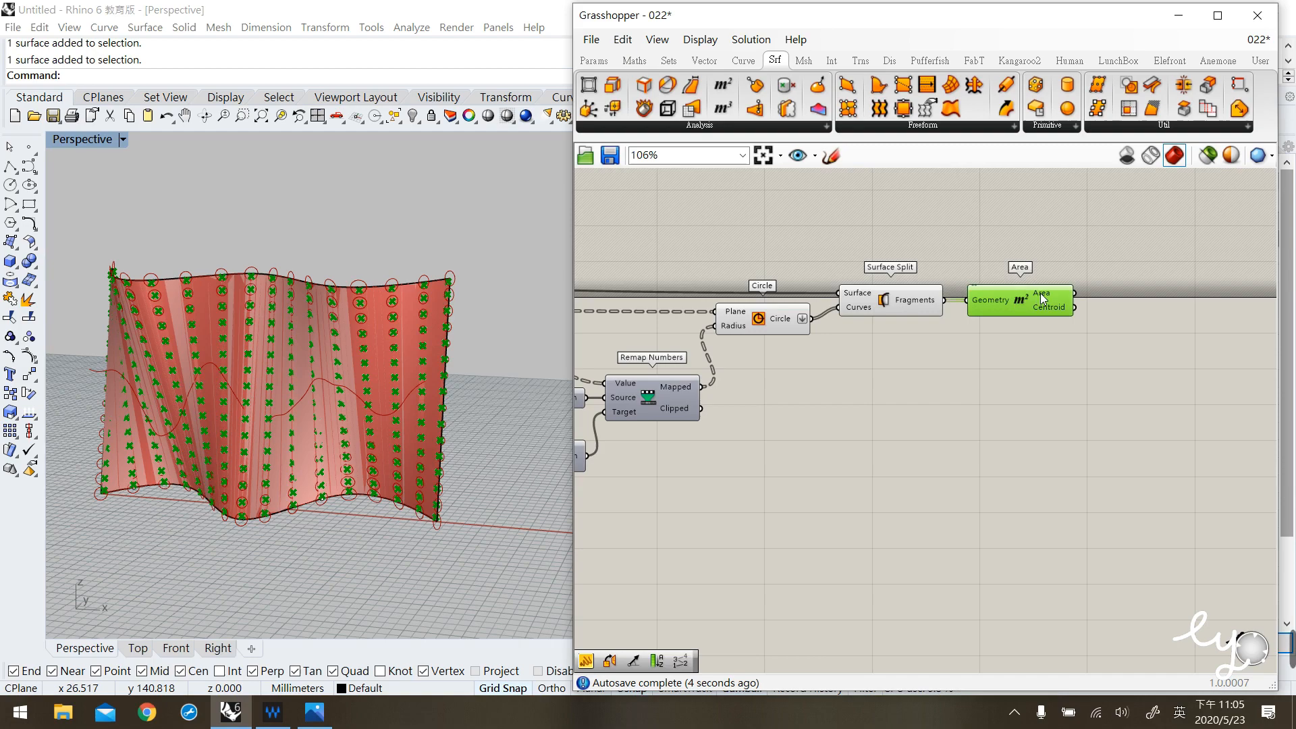
mouse_move(1043, 300)
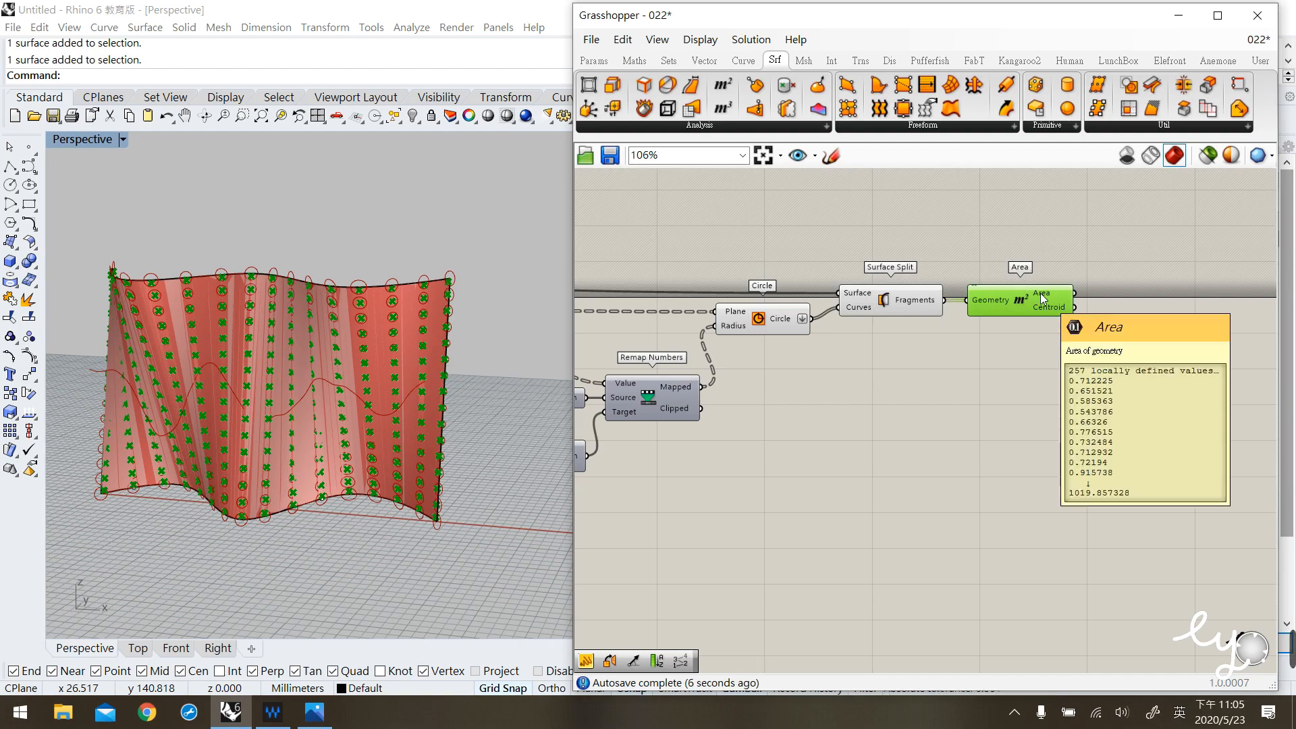
click(1019, 332)
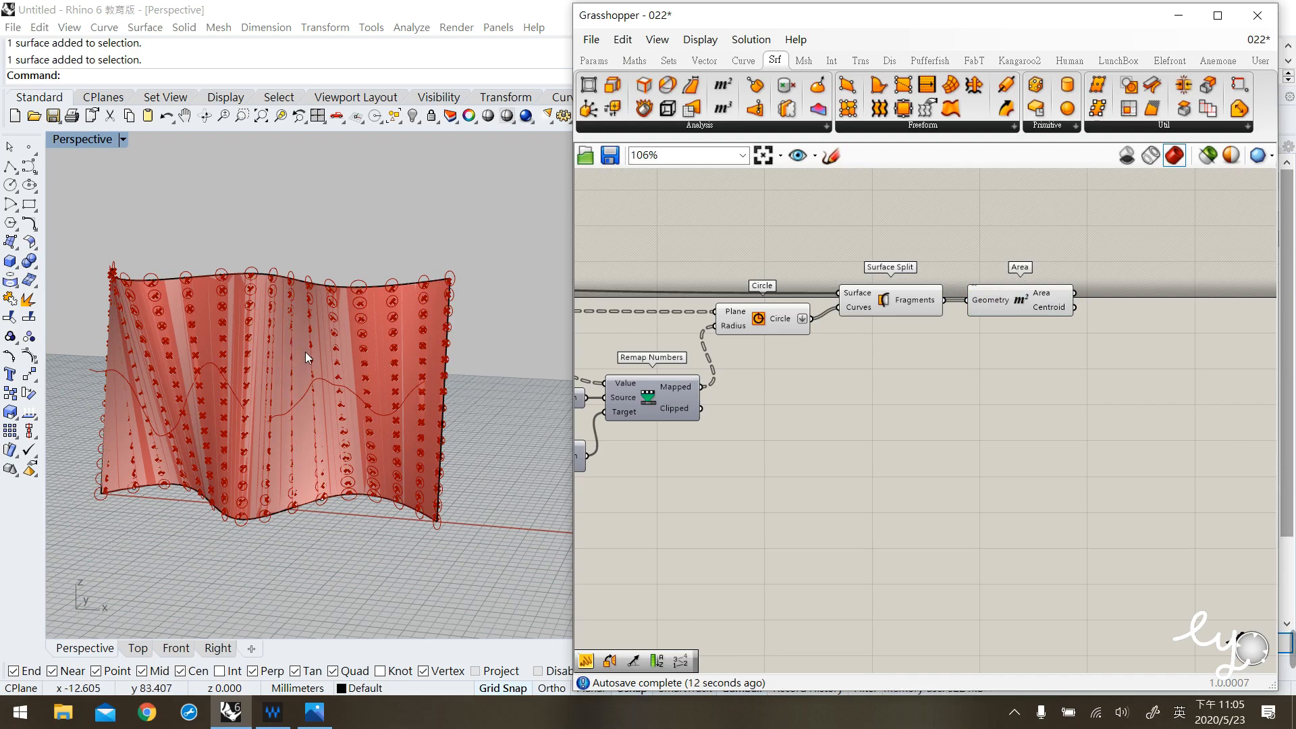
Add a Sort List component near the Area component and check its Keys and Values A inputs.
click(676, 62)
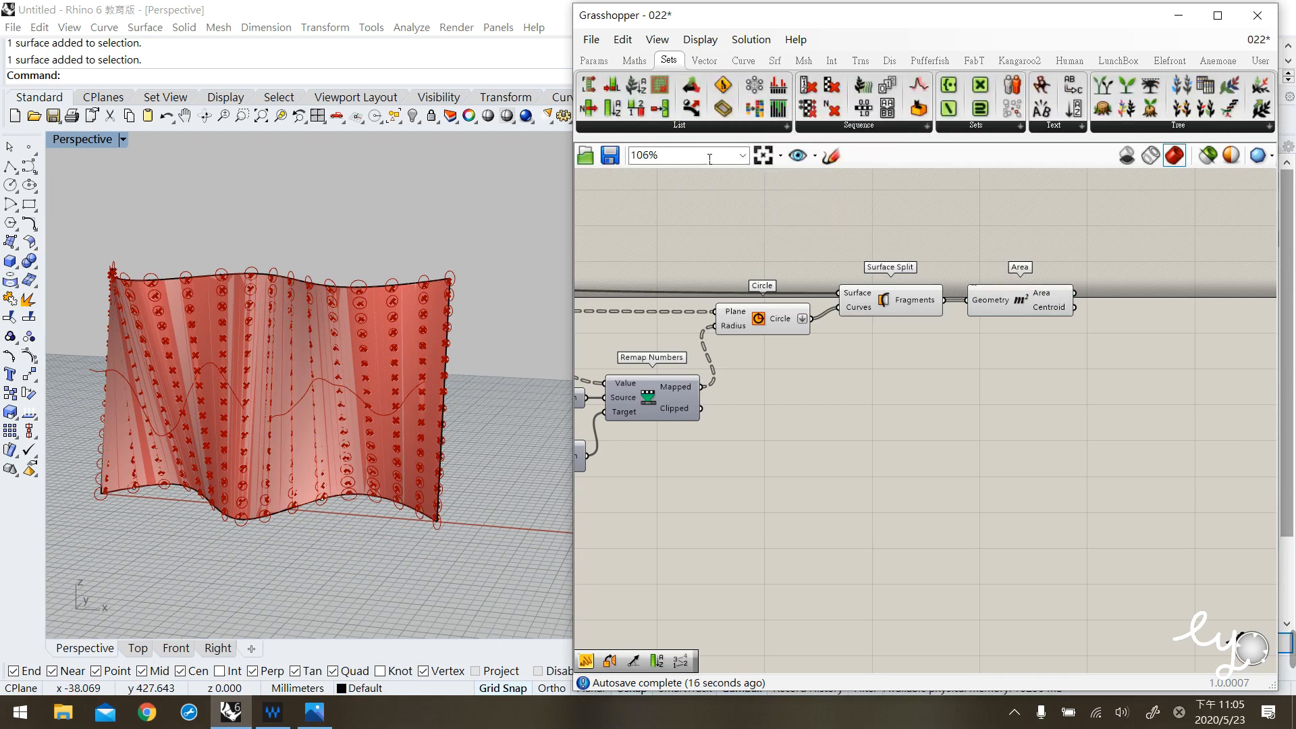
click(702, 128)
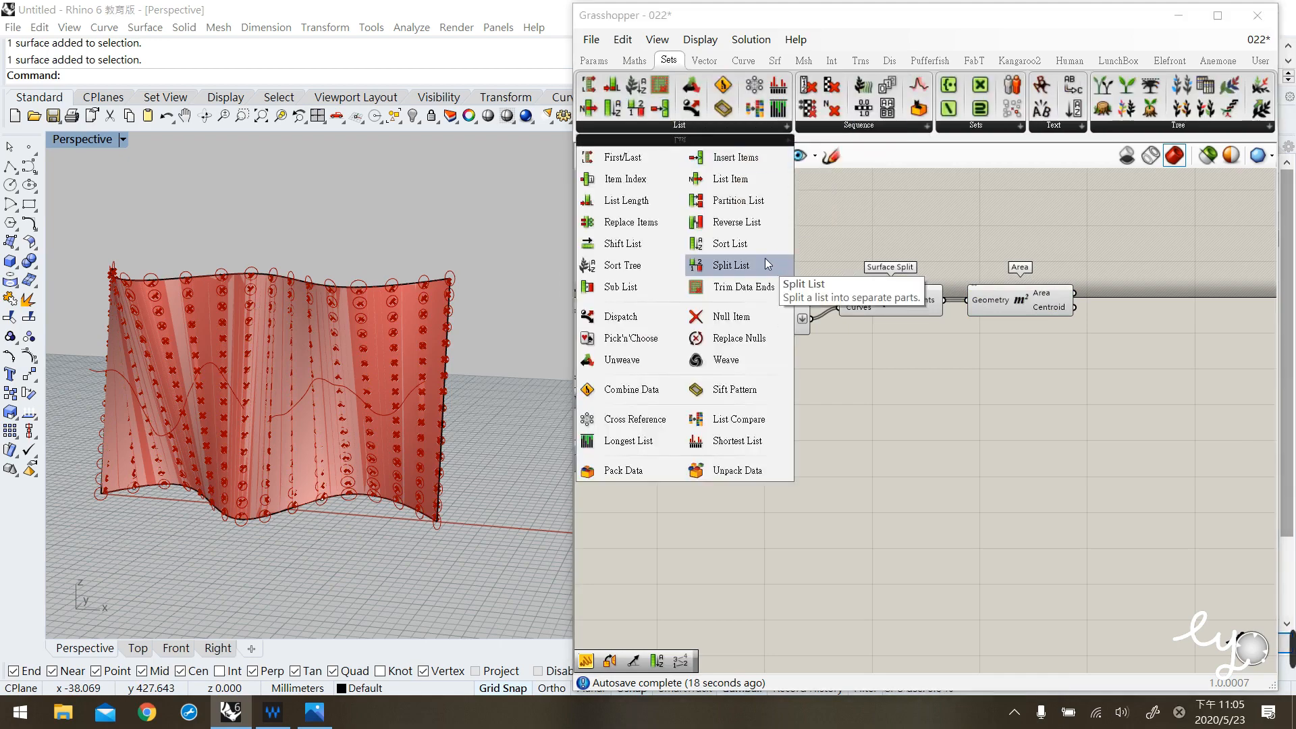
click(729, 244)
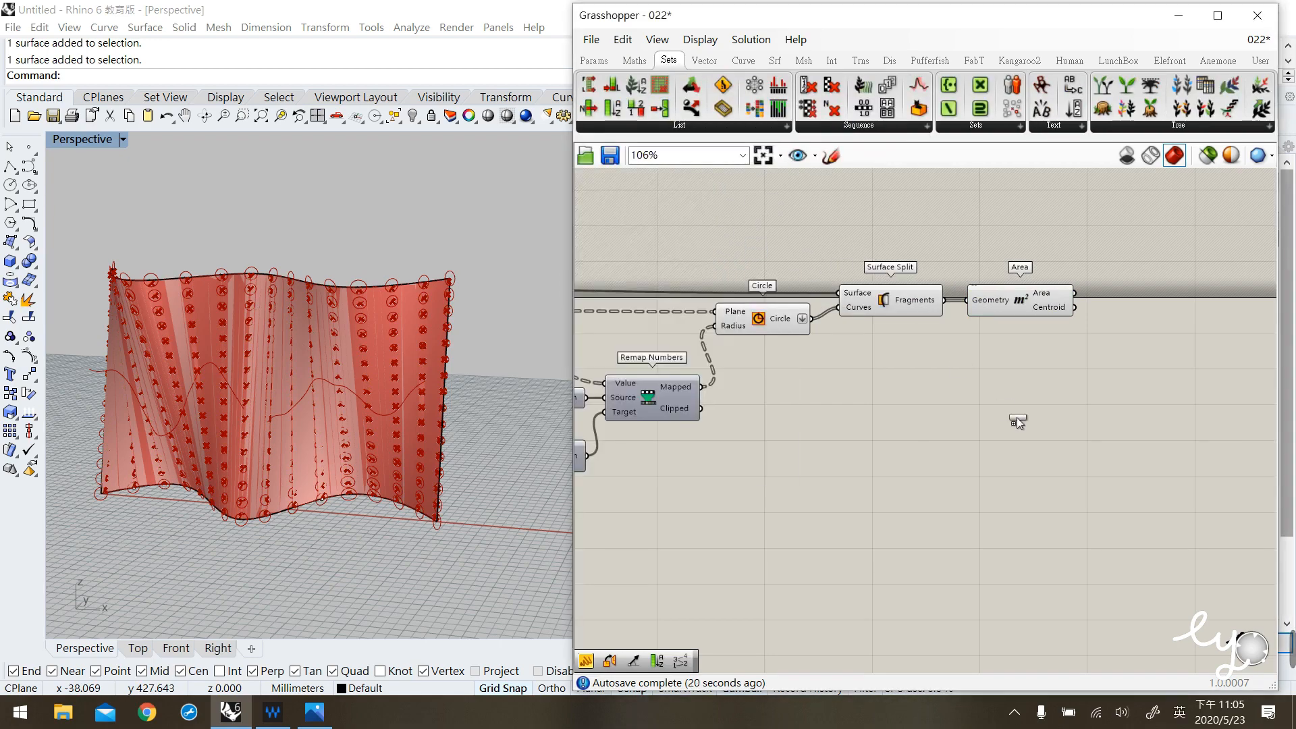
click(1033, 421)
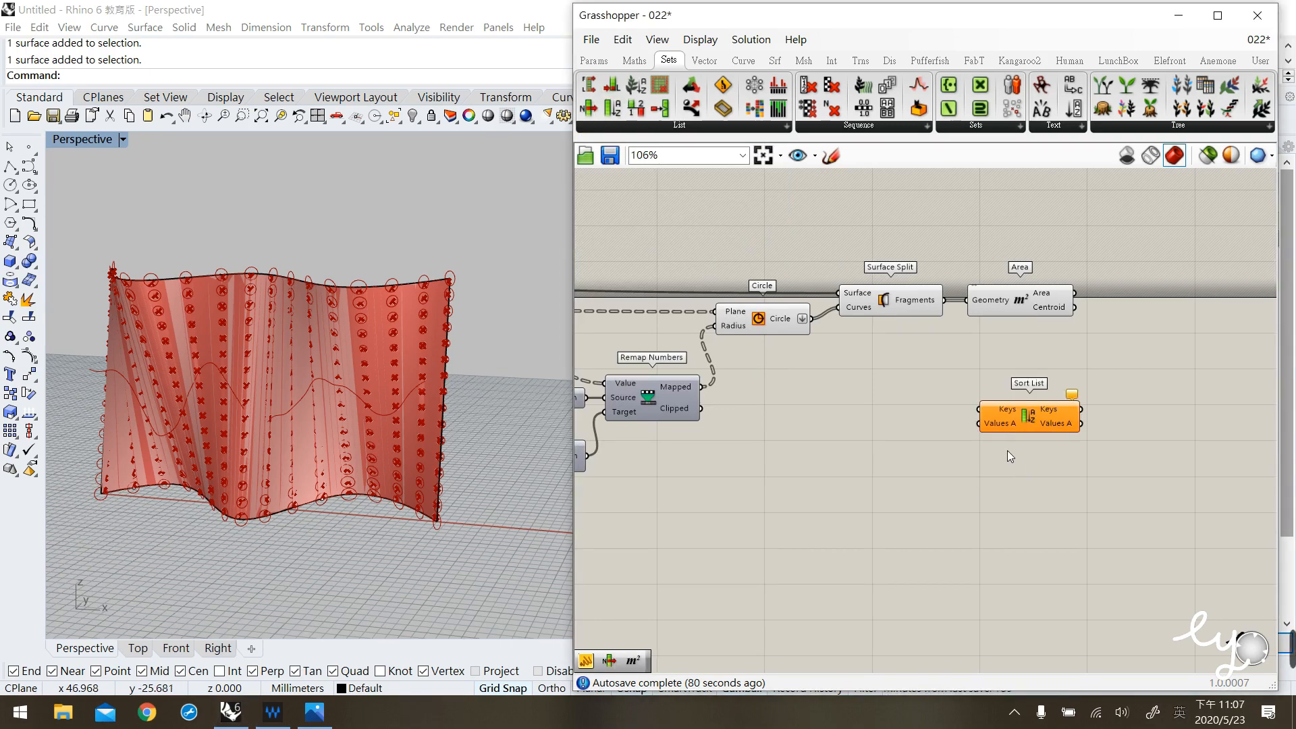
scroll(1004, 436, up, 3)
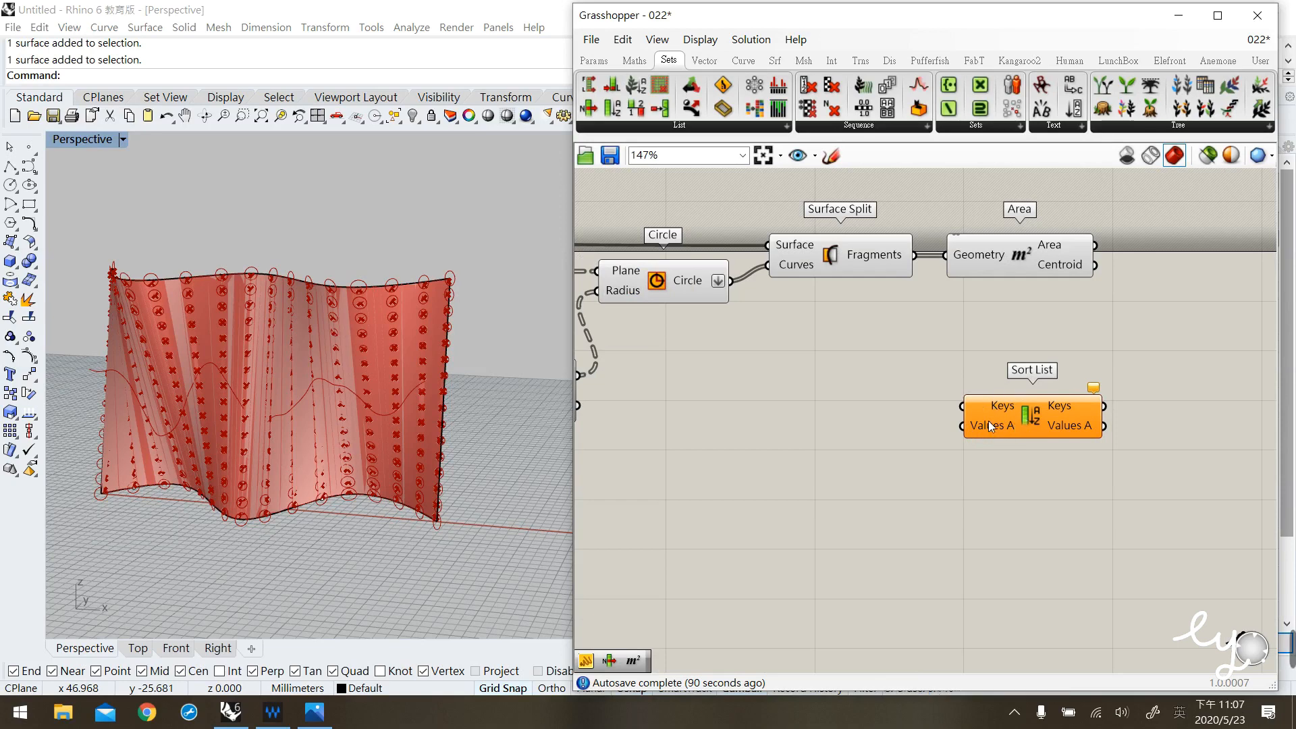
mouse_move(1011, 404)
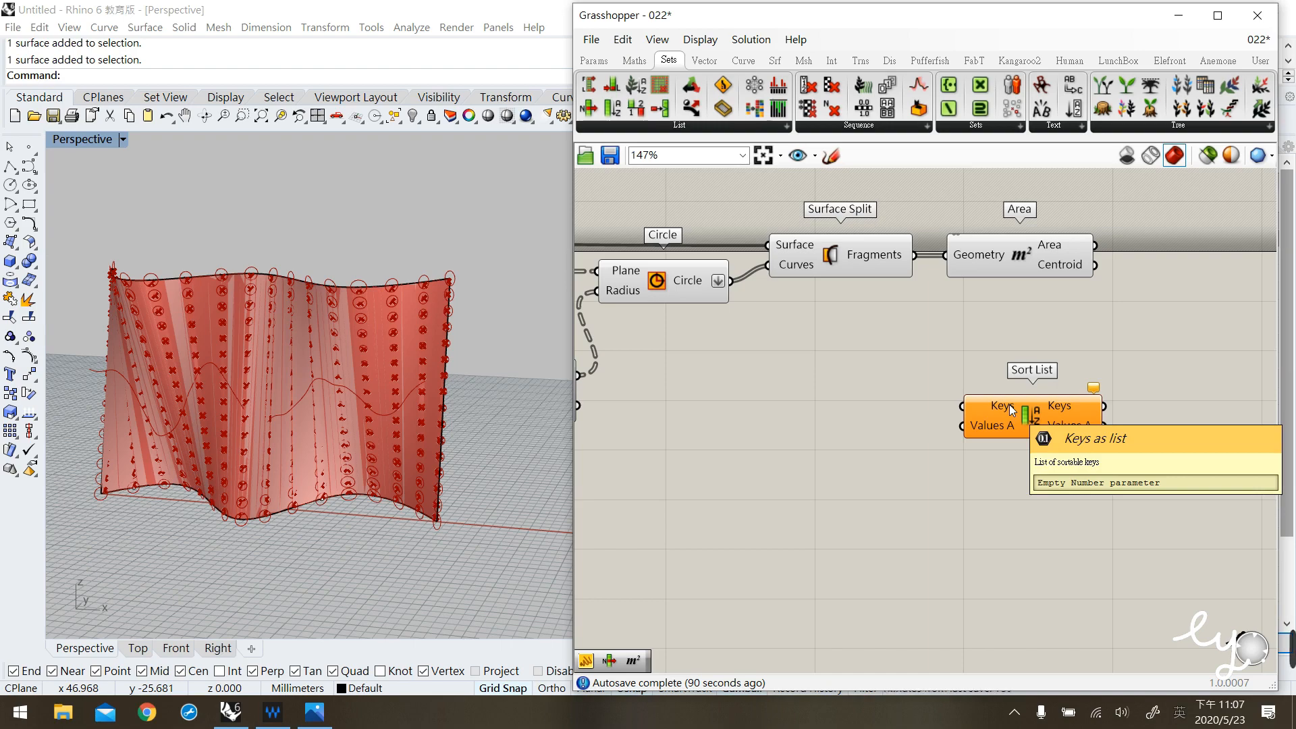
mouse_move(995, 428)
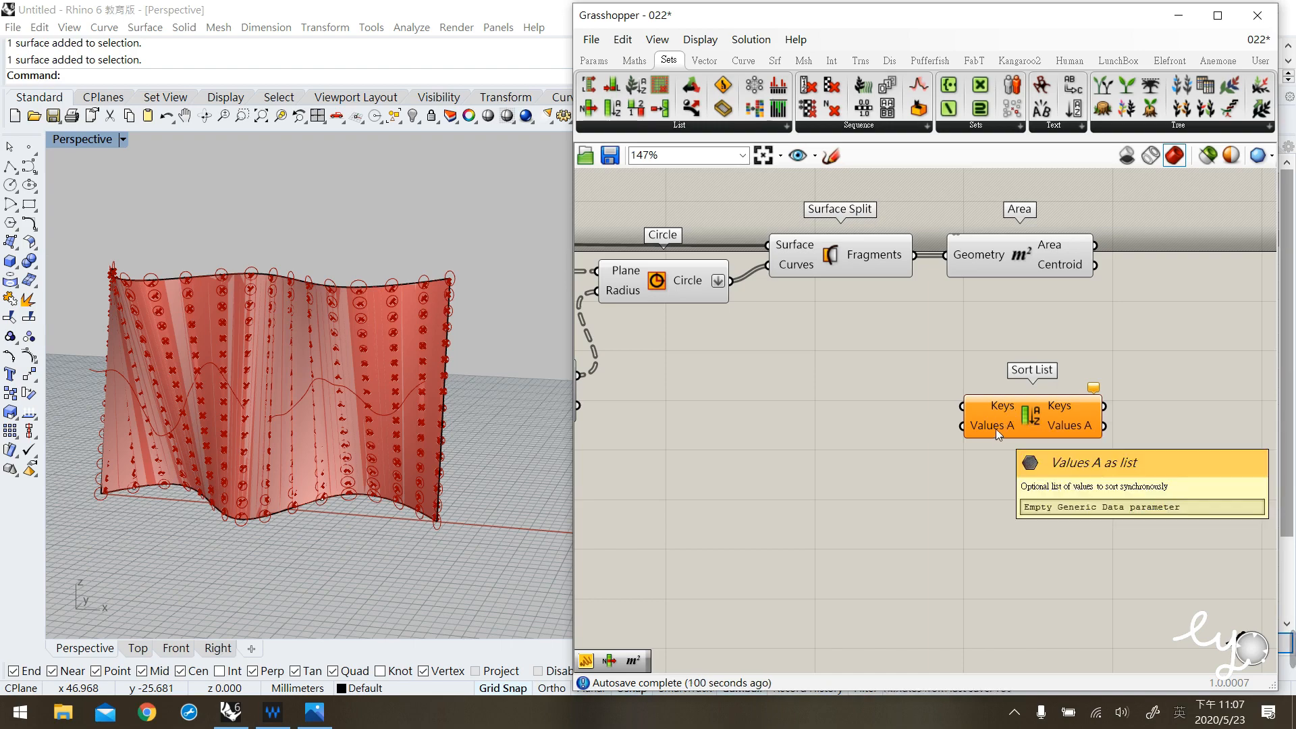
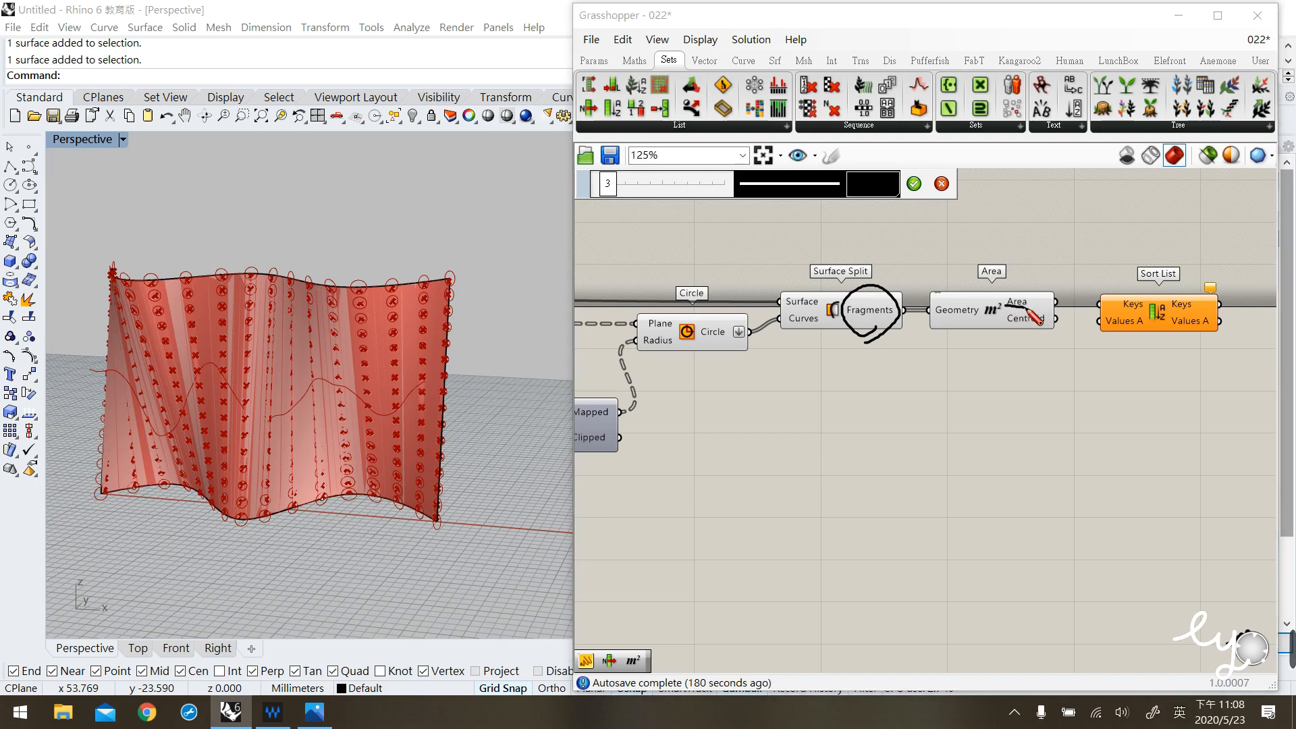
Discard the markup sketch and connect Area to Sort List's Keys input and Surface Split's Fragments to its Values A input.
key(Escape)
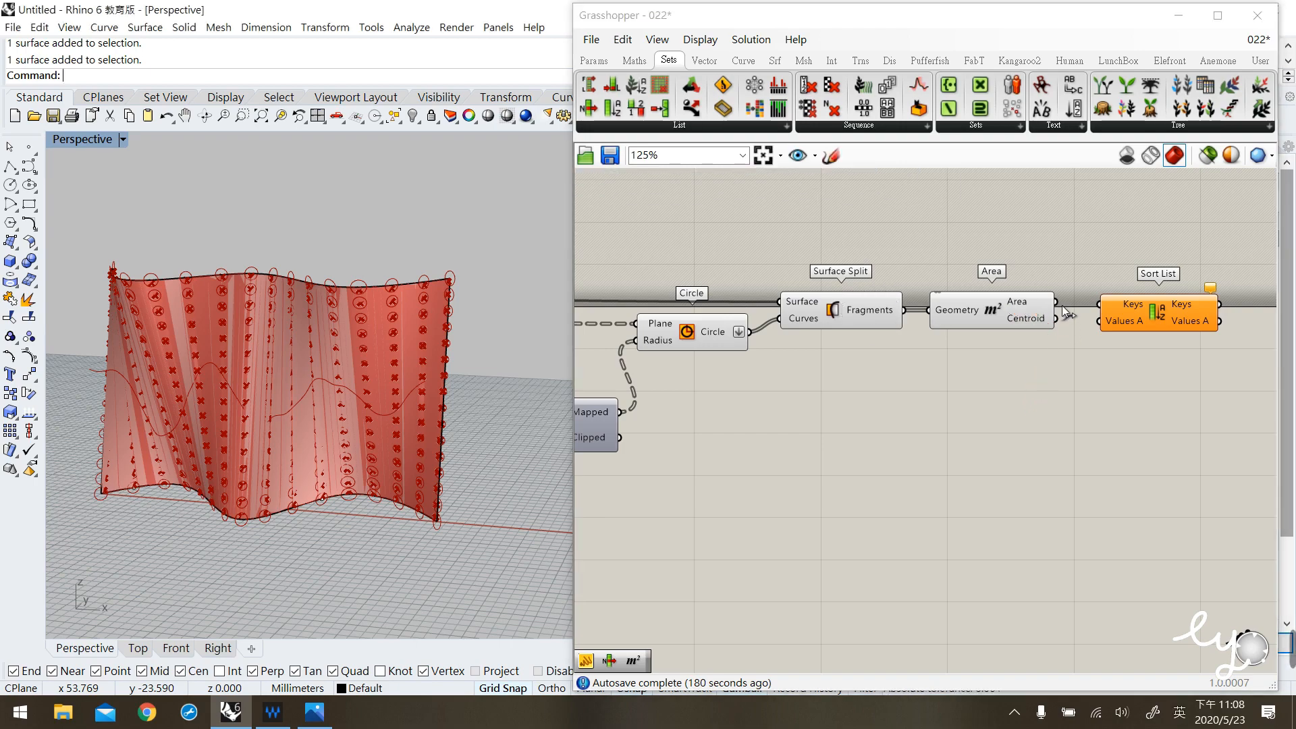
drag(1057, 302, 1103, 307)
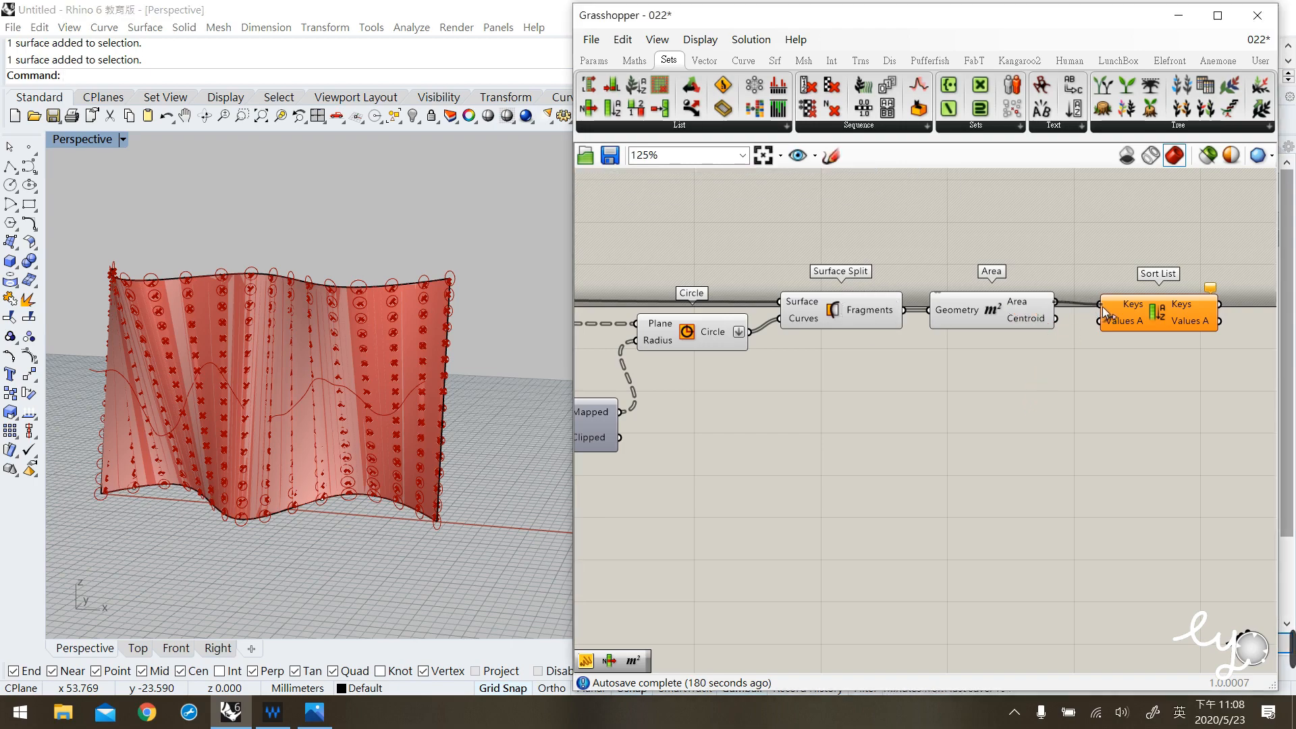
drag(852, 315, 1131, 310)
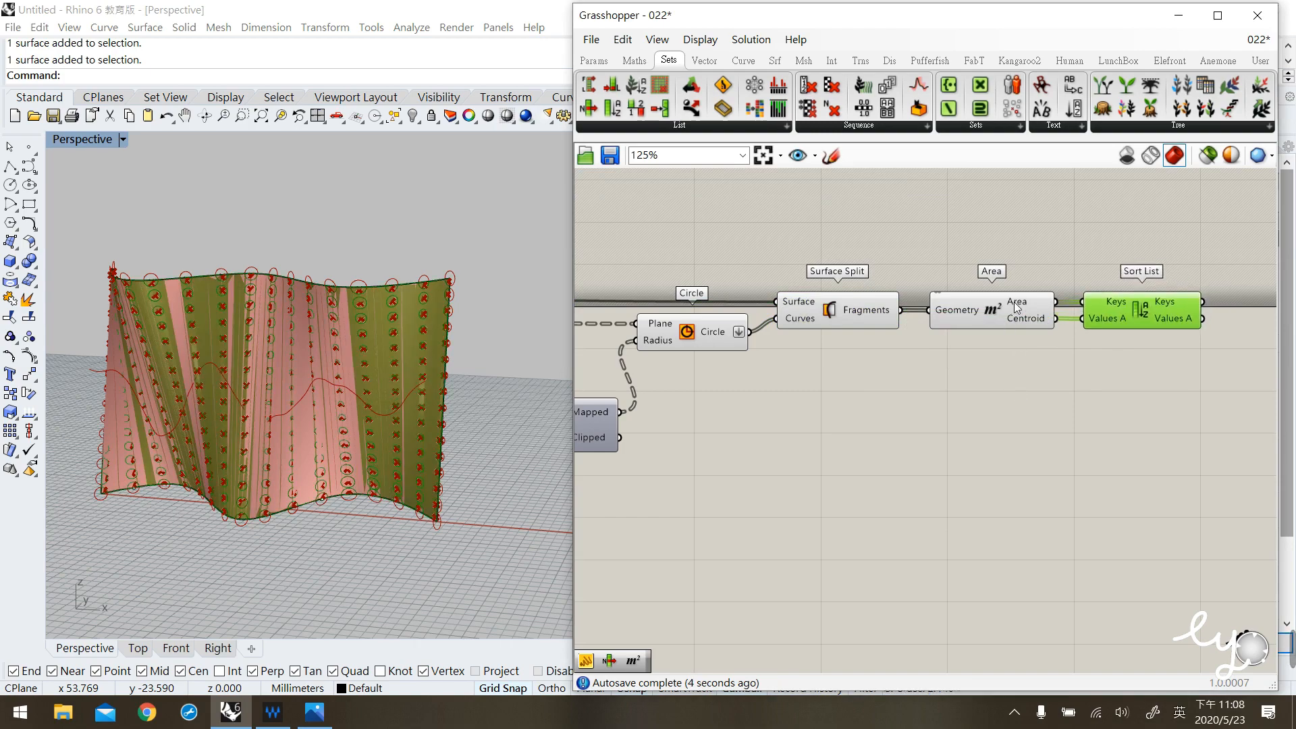
Add an enlarged panel on Sort List's Keys output and inspect the sorted areas down to the last entry.
click(1035, 392)
right_drag(1115, 396, 937, 413)
click(594, 60)
drag(880, 110, 1106, 284)
drag(1025, 314, 1058, 295)
drag(1128, 340, 1127, 471)
click(1116, 294)
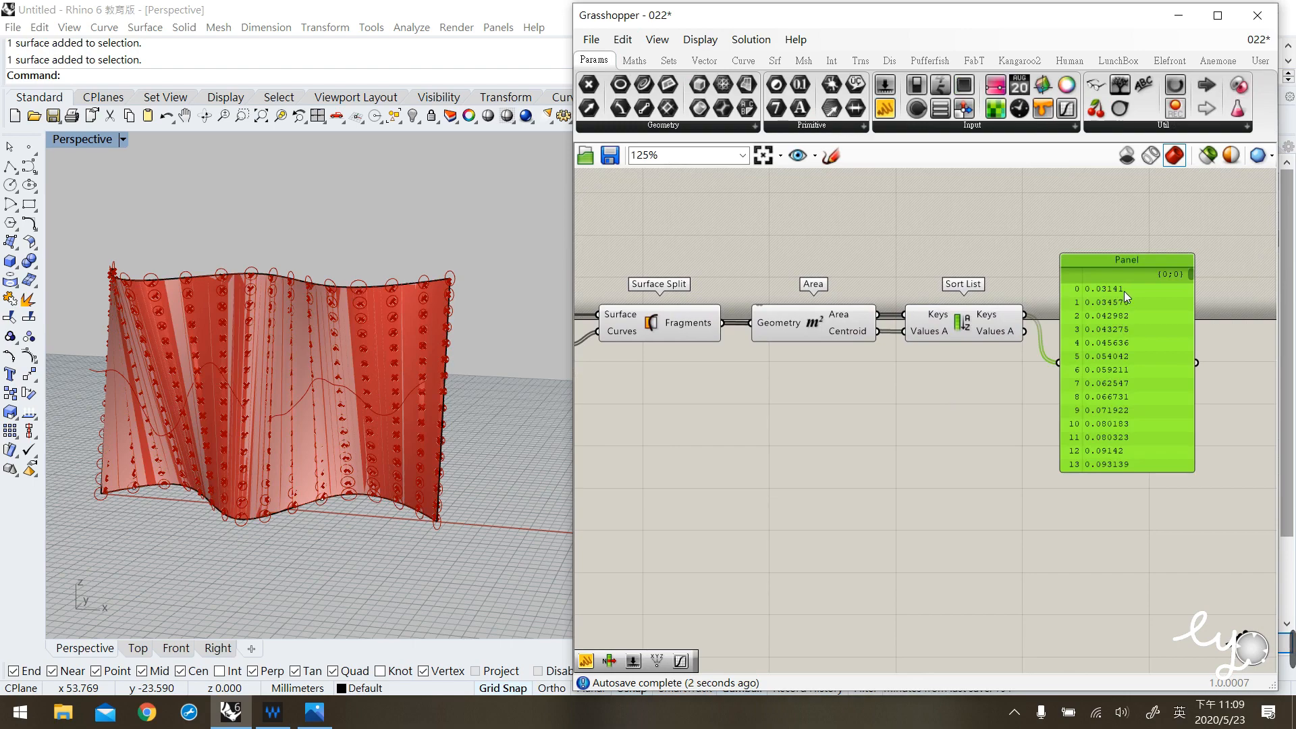
drag(1192, 272, 1190, 468)
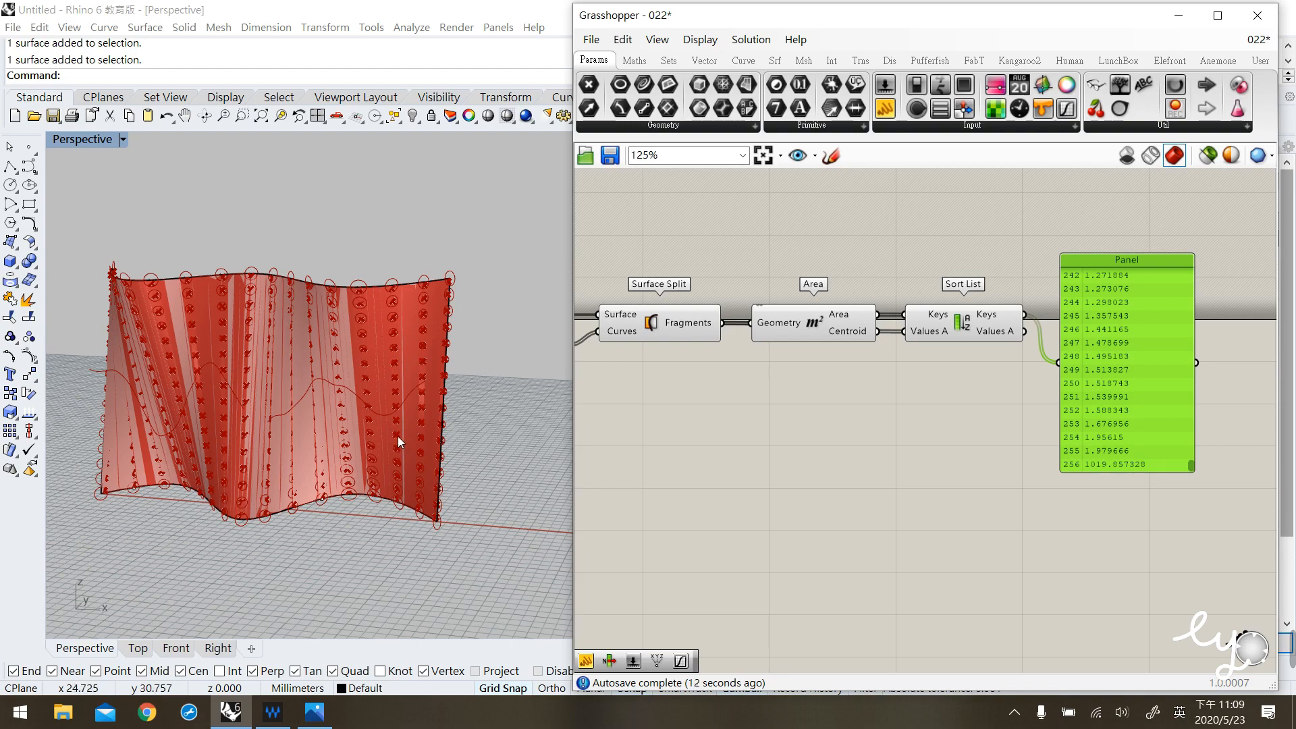
Feed Sort List's Values A output into the panel, sketch around its last entry, then remove the sketch and panel.
drag(1025, 331, 1058, 361)
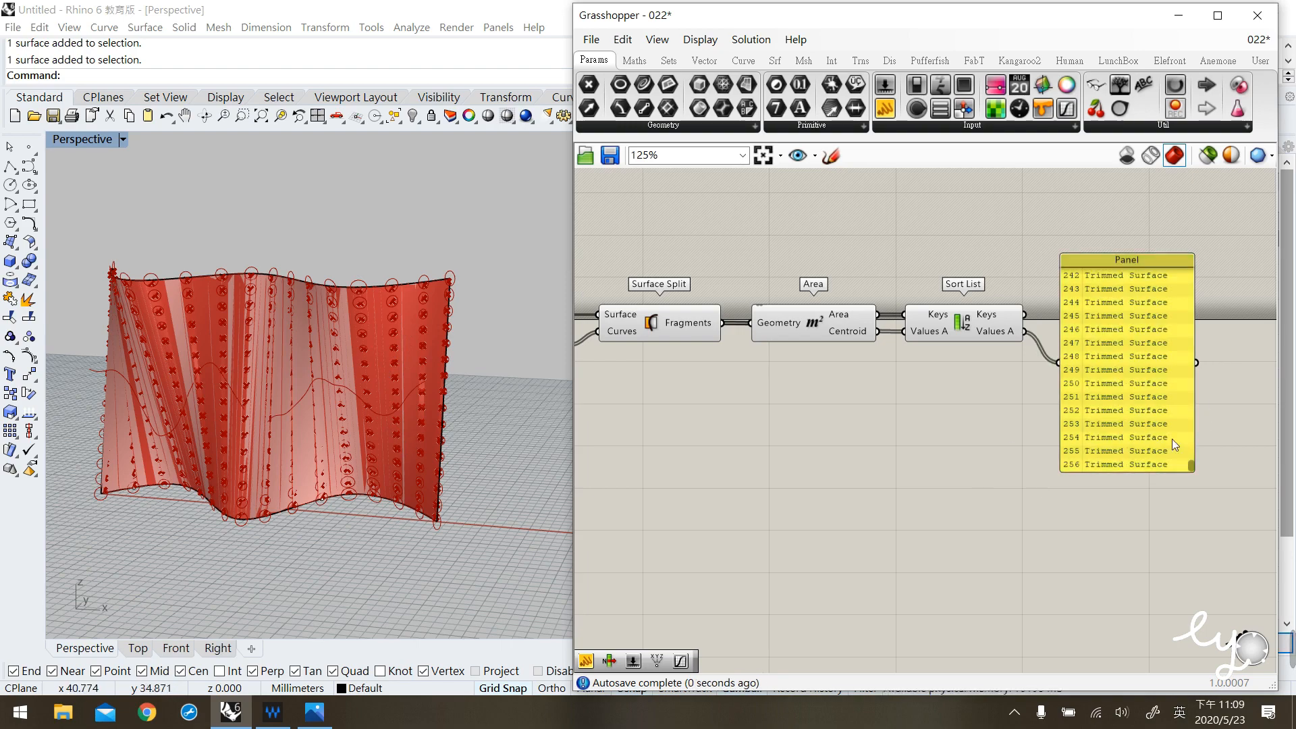
click(829, 164)
mouse_move(1065, 468)
mouse_down()
mouse_move(1183, 478)
mouse_move(1135, 453)
mouse_move(1058, 455)
mouse_move(1071, 474)
mouse_up()
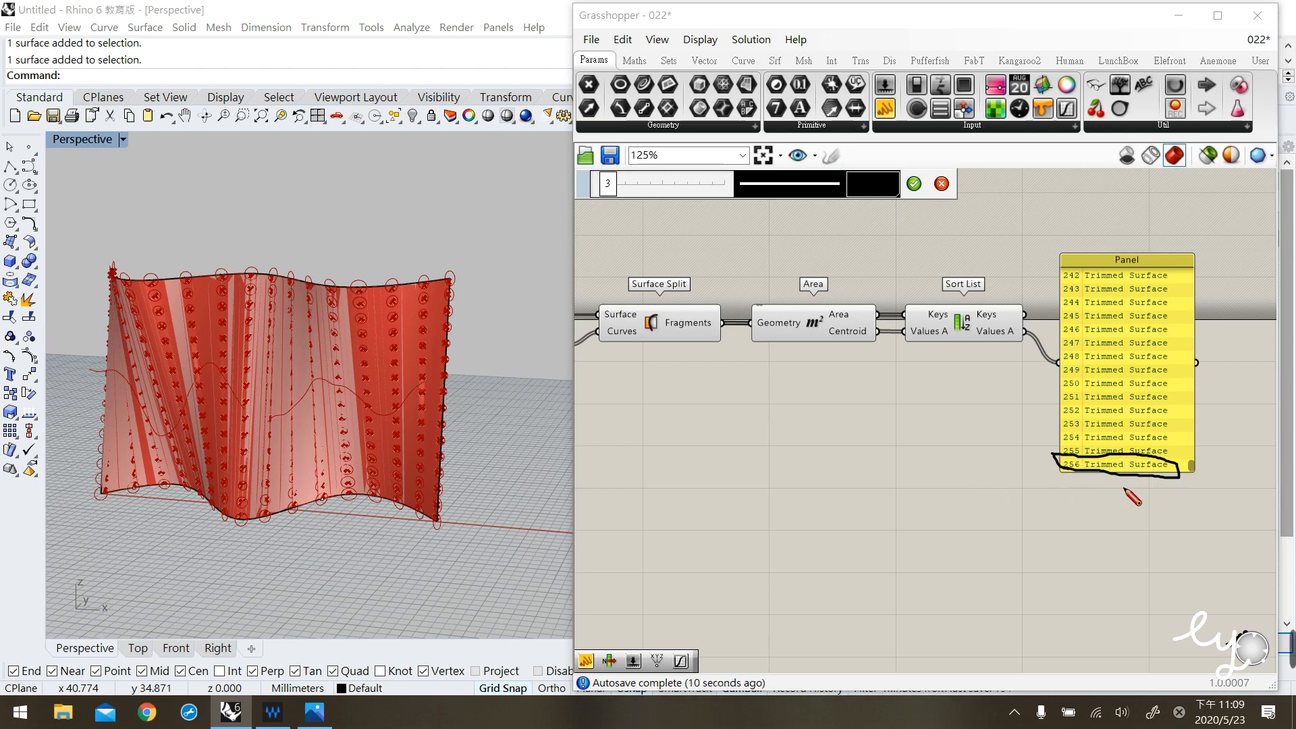
key(Escape)
click(1120, 416)
key(Delete)
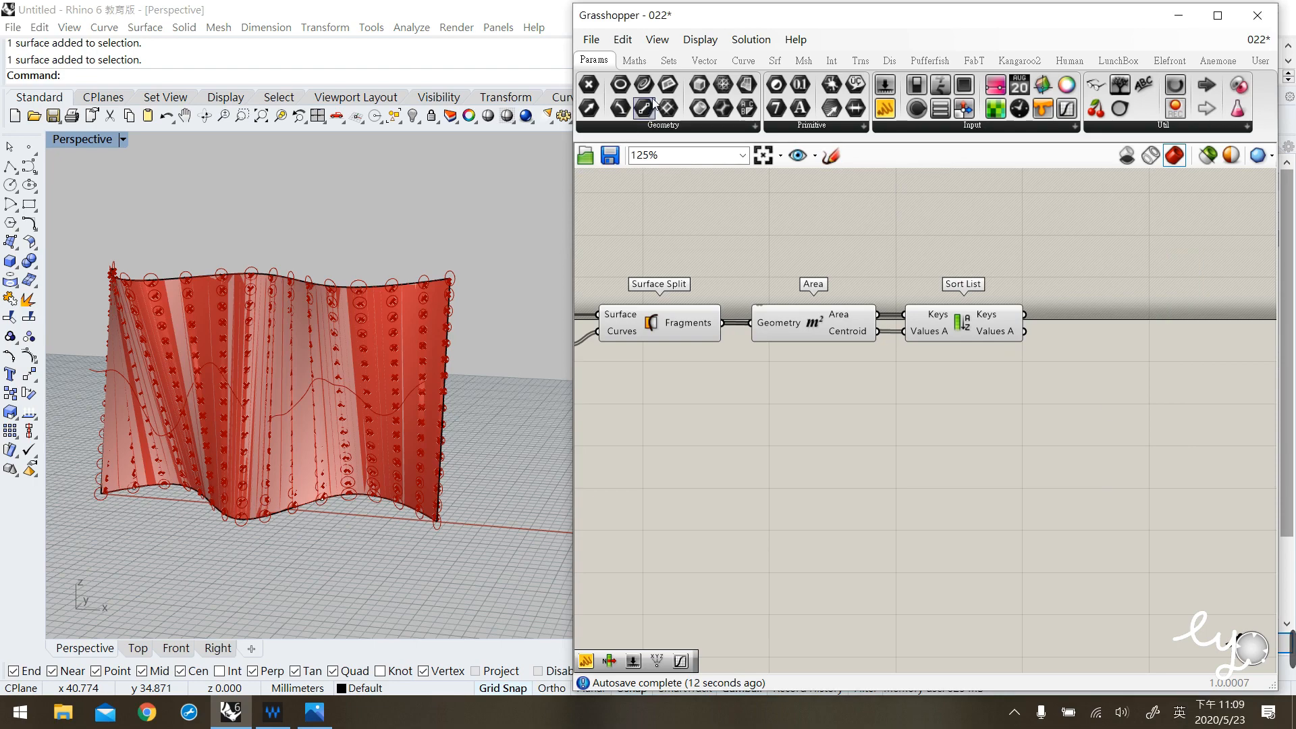
Add a List Item component and connect Sort List's Values A output to its List input.
click(669, 60)
click(622, 126)
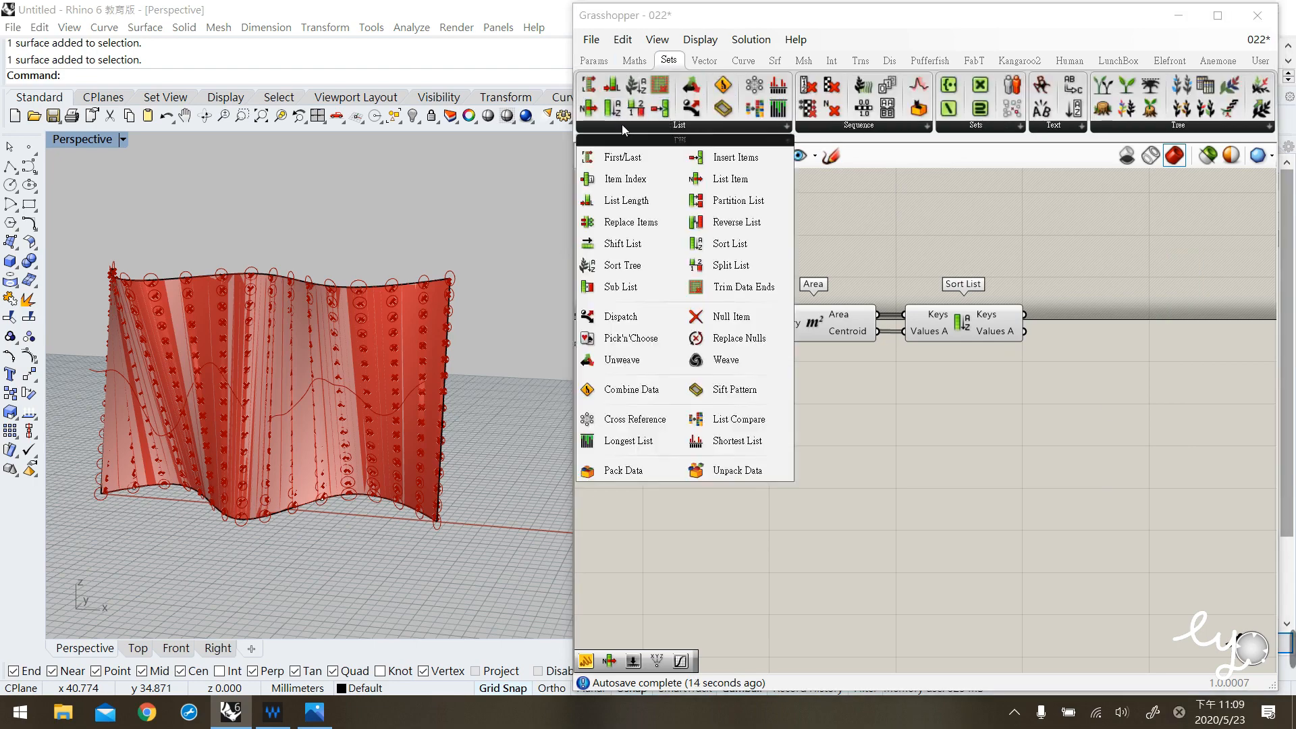
drag(726, 179, 1094, 375)
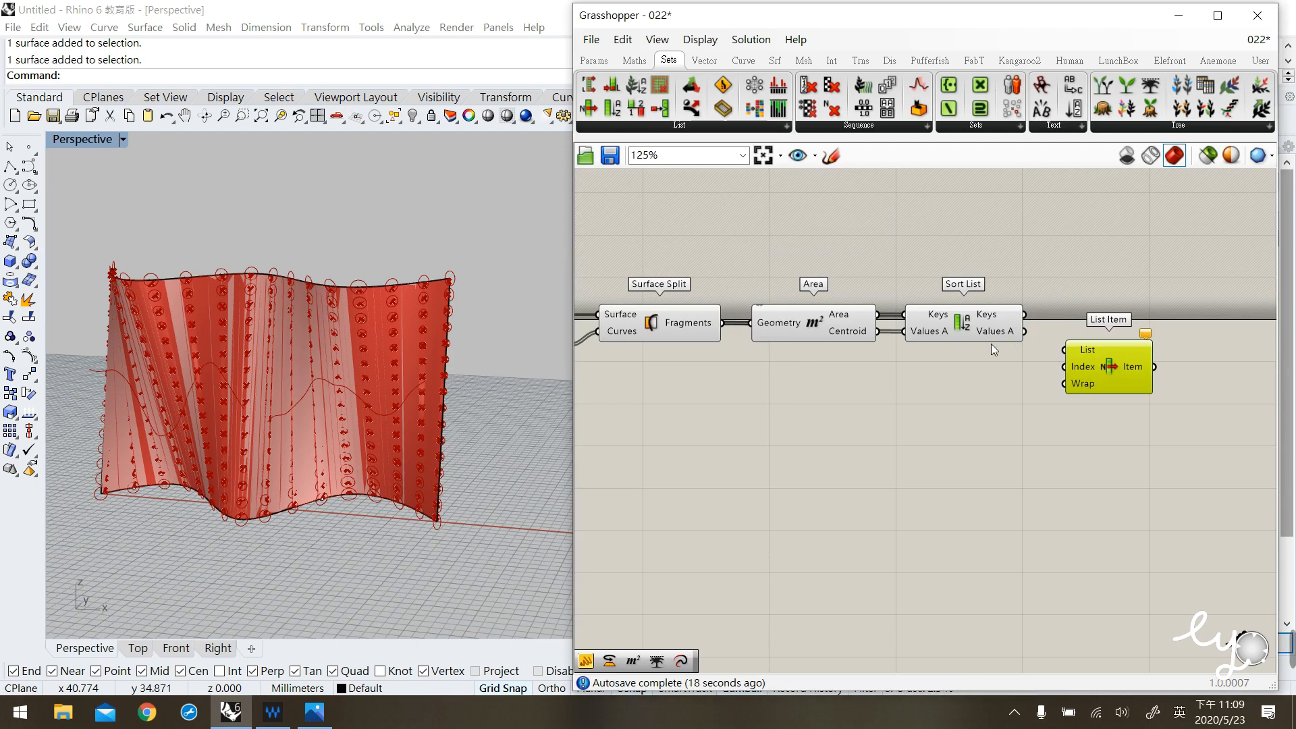
mouse_move(999, 334)
drag(1030, 340, 1072, 342)
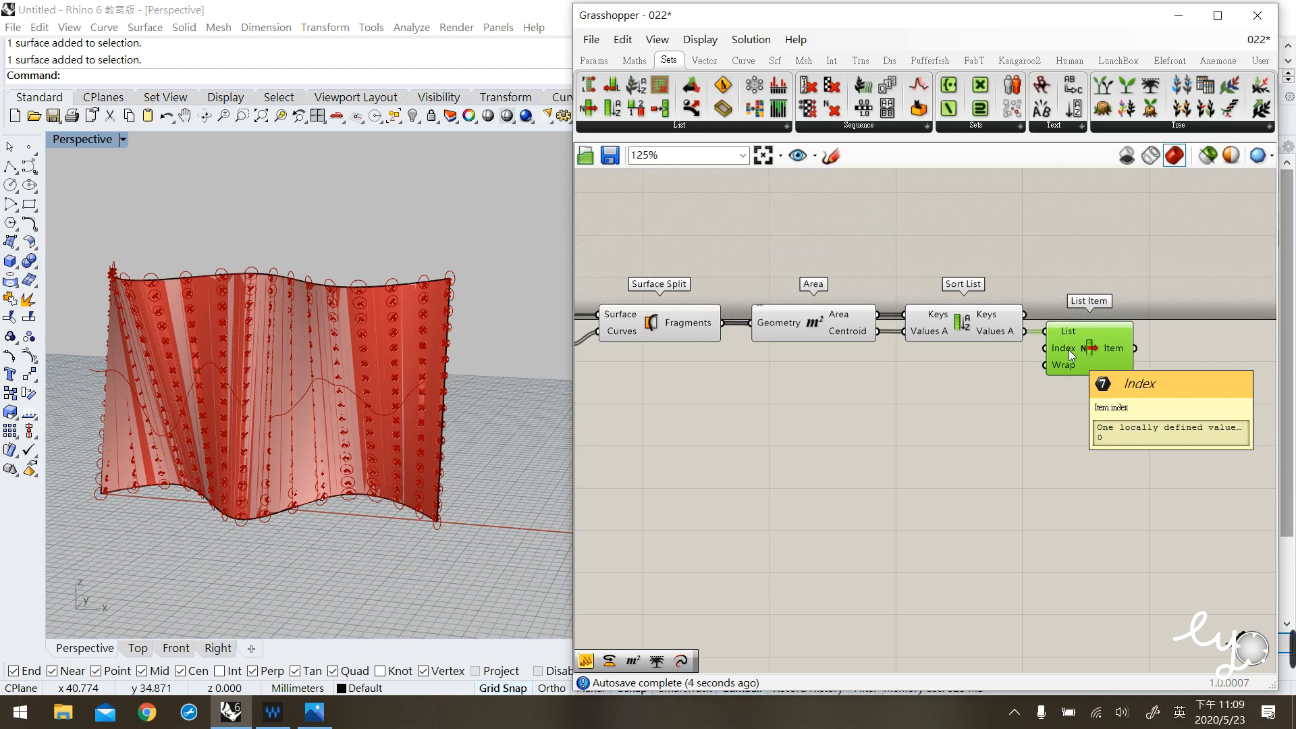
click(986, 358)
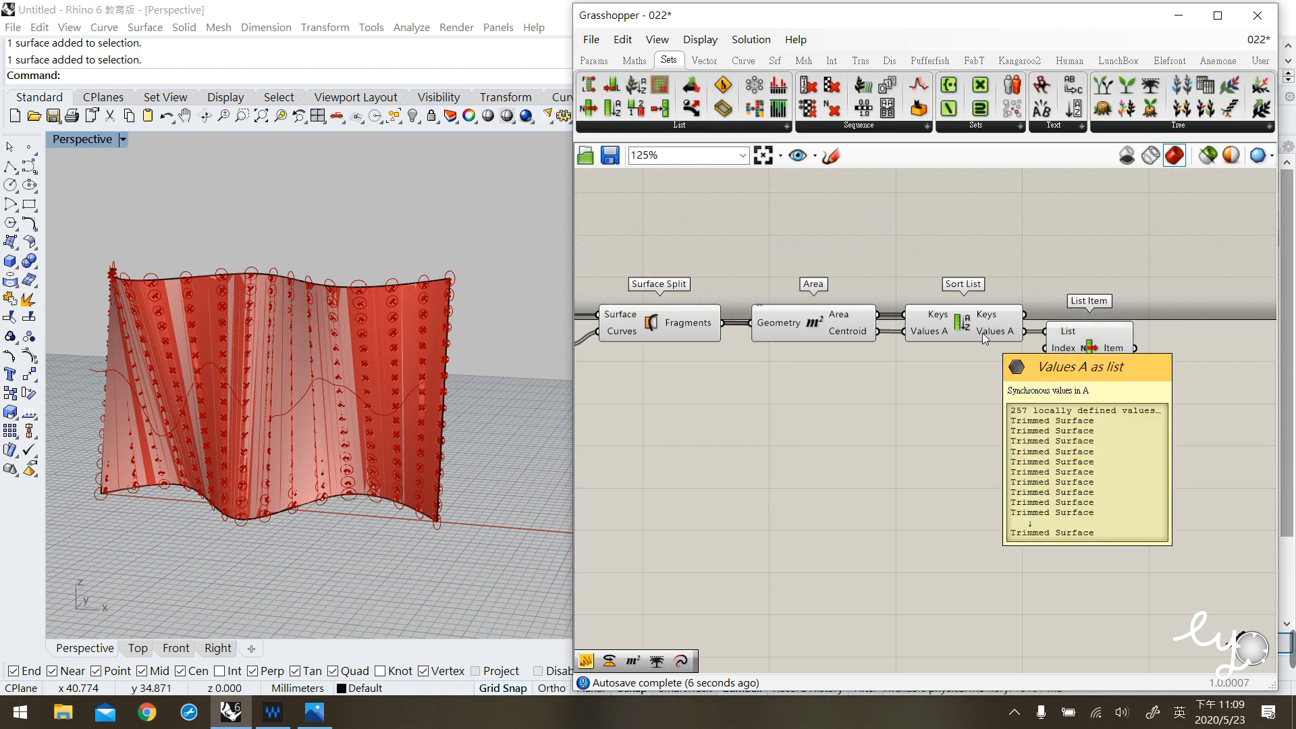
Add a panel on Sort List's Values A output and inspect the last entries of the sorted surfaces.
click(600, 63)
drag(896, 116, 1044, 203)
drag(1025, 332, 1037, 239)
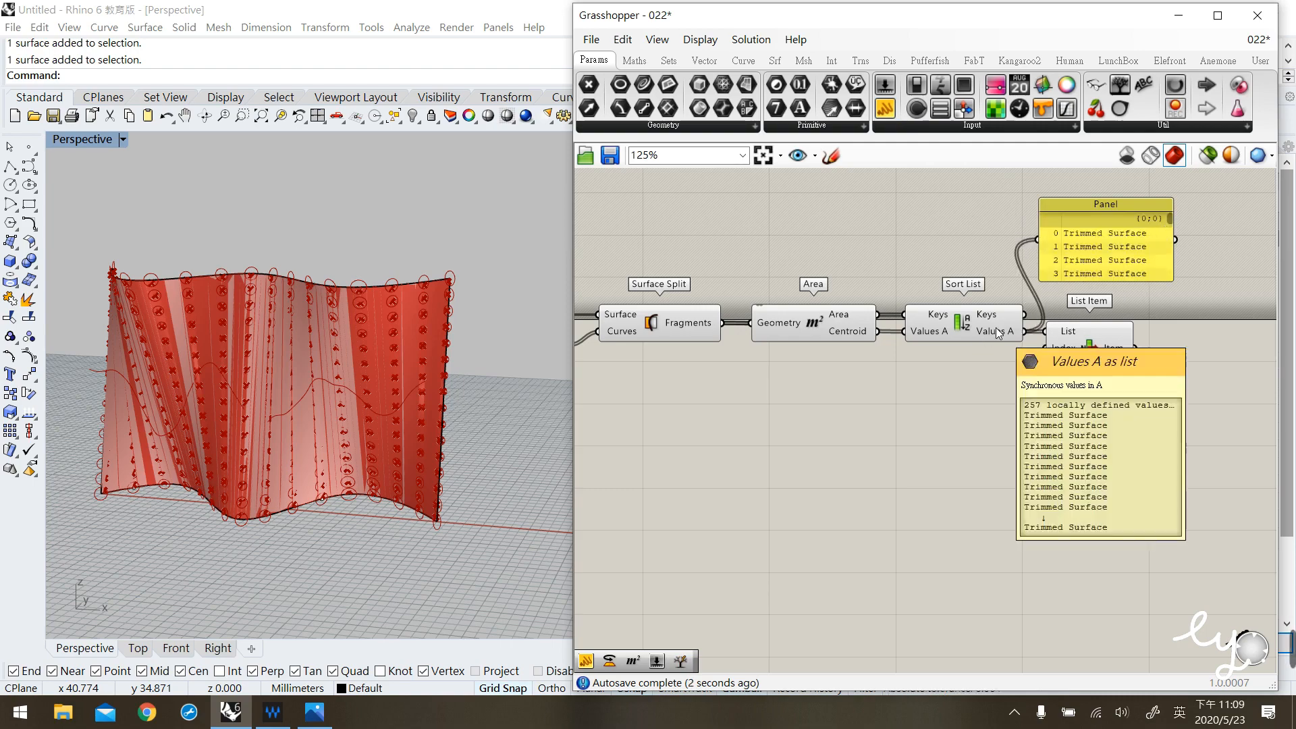
drag(1169, 222, 1167, 289)
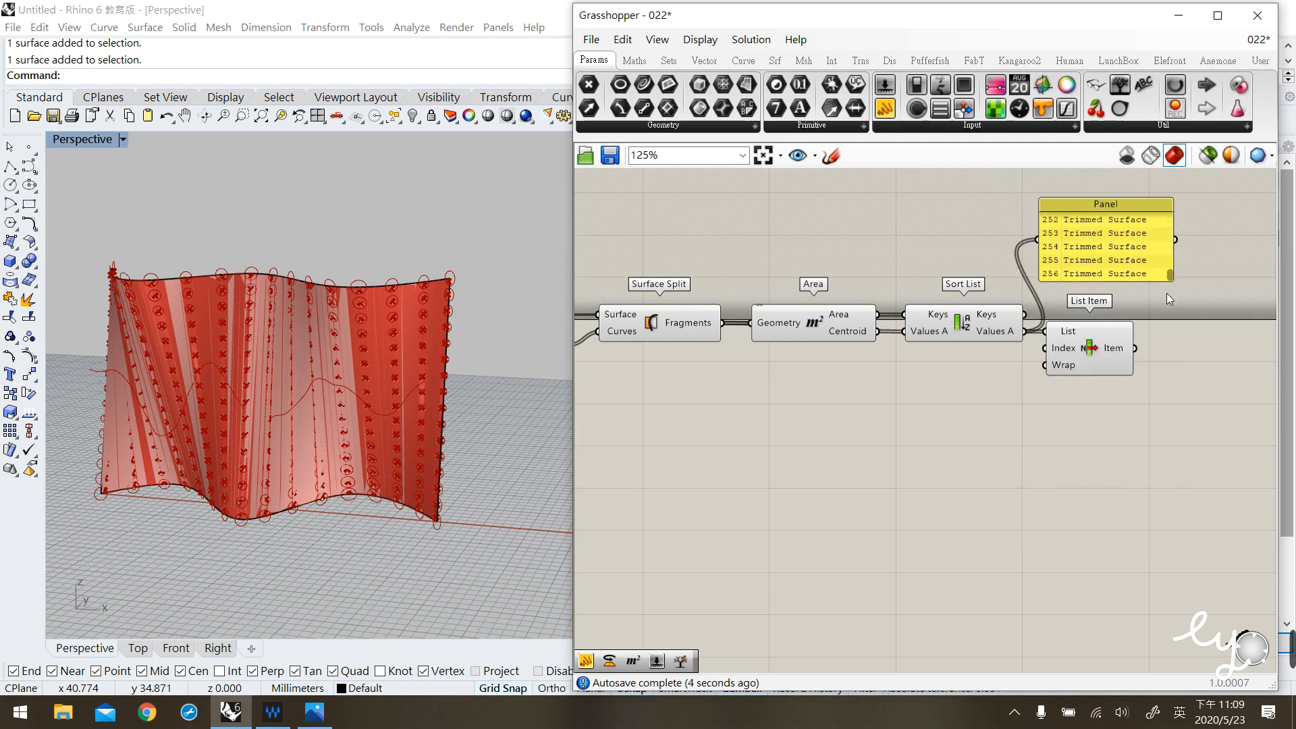
Mark the last panel entry's index and List Item's Index input with a freehand sketch, then remove the sketch and panel.
click(832, 156)
mouse_move(1046, 266)
mouse_down()
mouse_move(1039, 280)
mouse_move(1061, 273)
mouse_move(1044, 277)
mouse_up()
drag(1048, 352, 1084, 351)
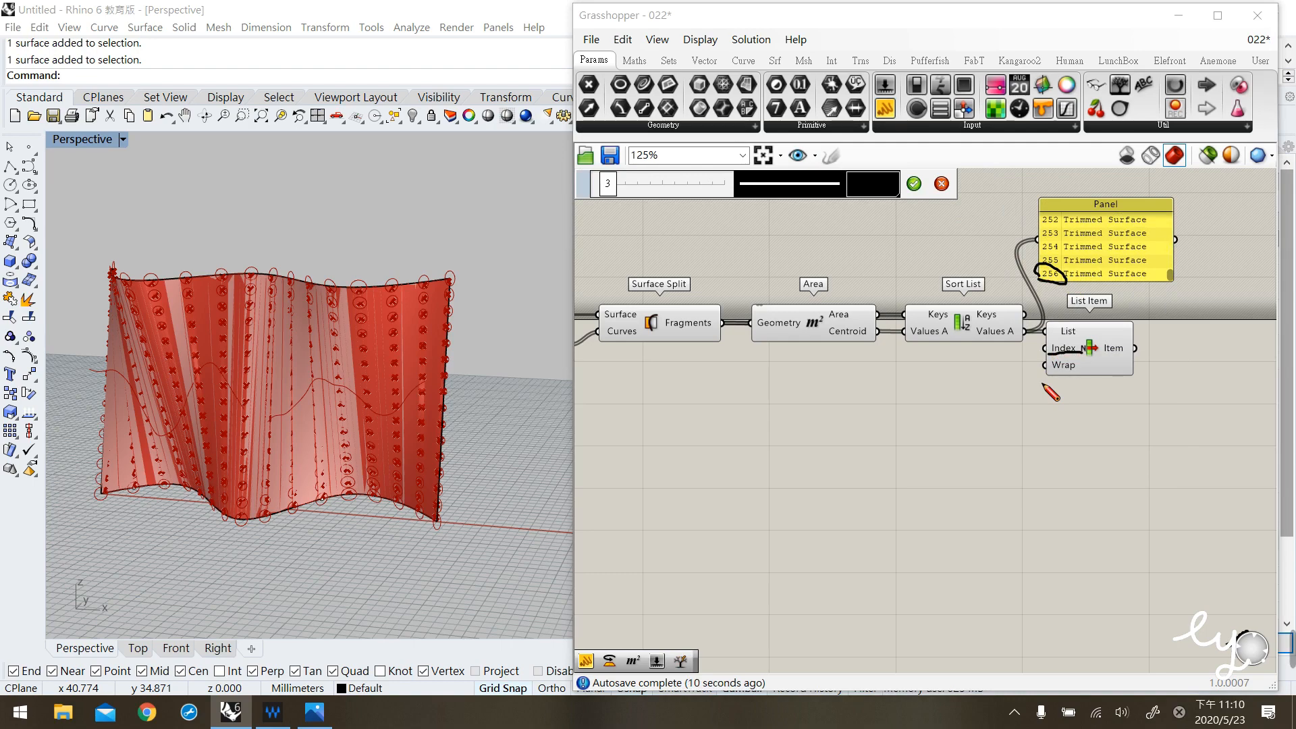
key(Escape)
click(1090, 250)
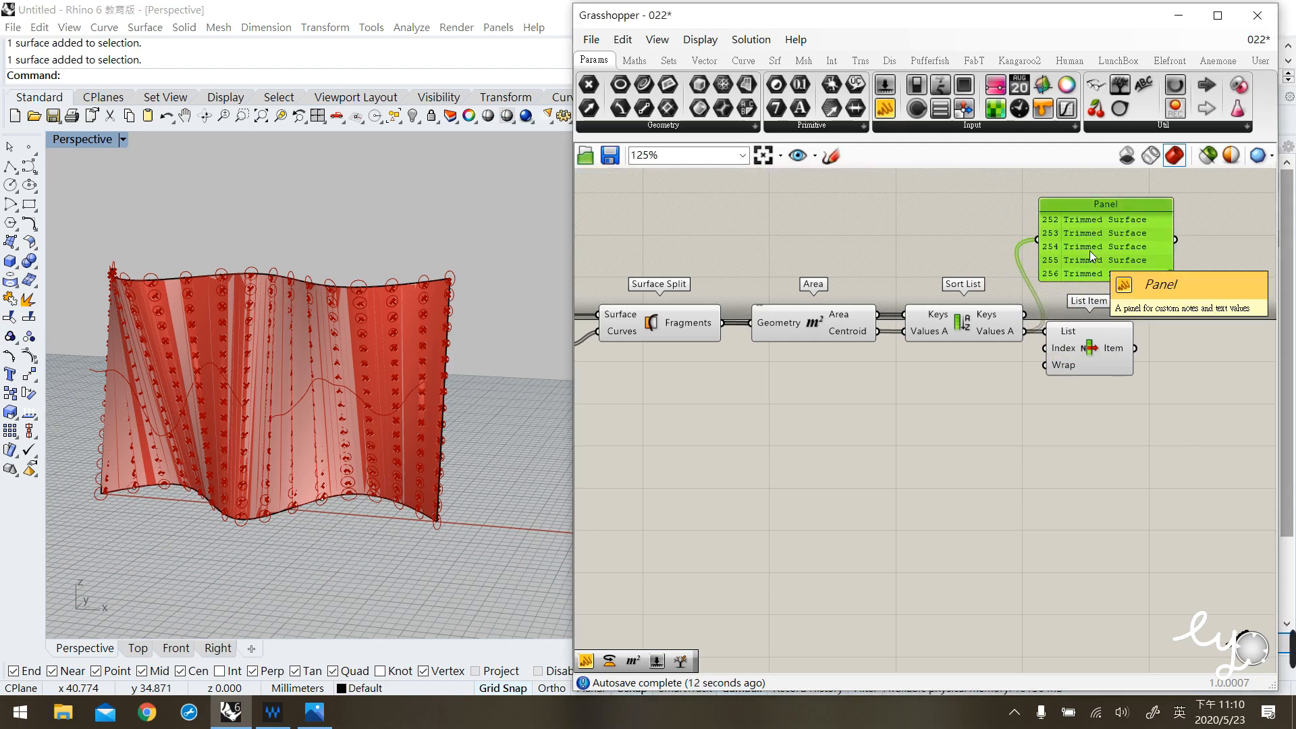
key(Delete)
Reverse the List input of the List Item component so its default index picks the largest surface.
mouse_move(1063, 337)
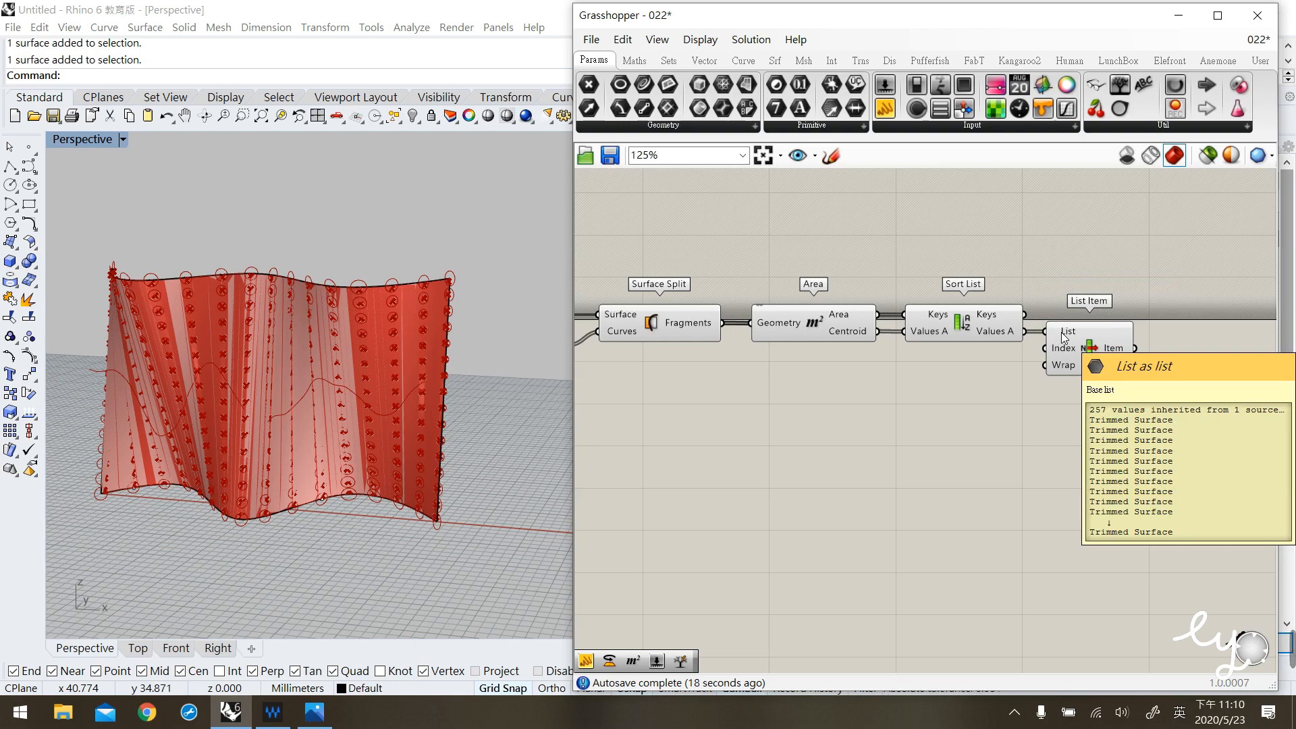
right_click(1063, 335)
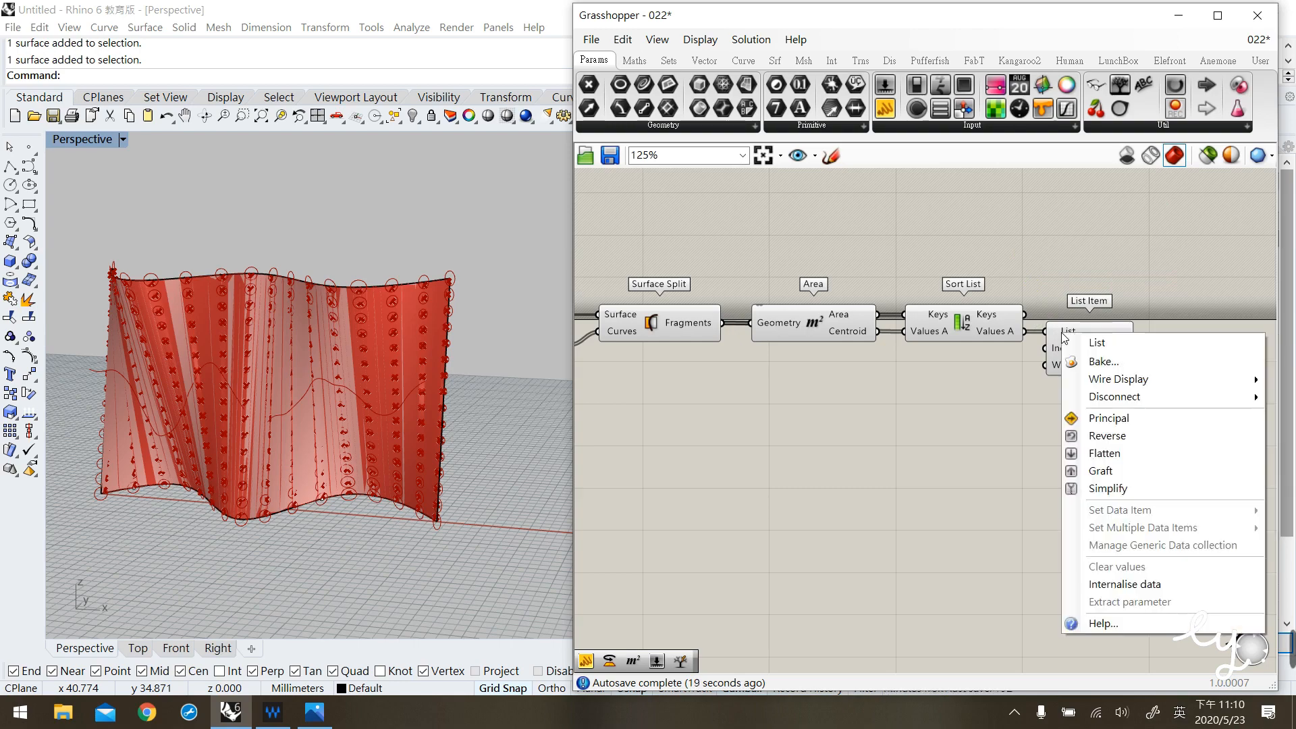
click(1127, 438)
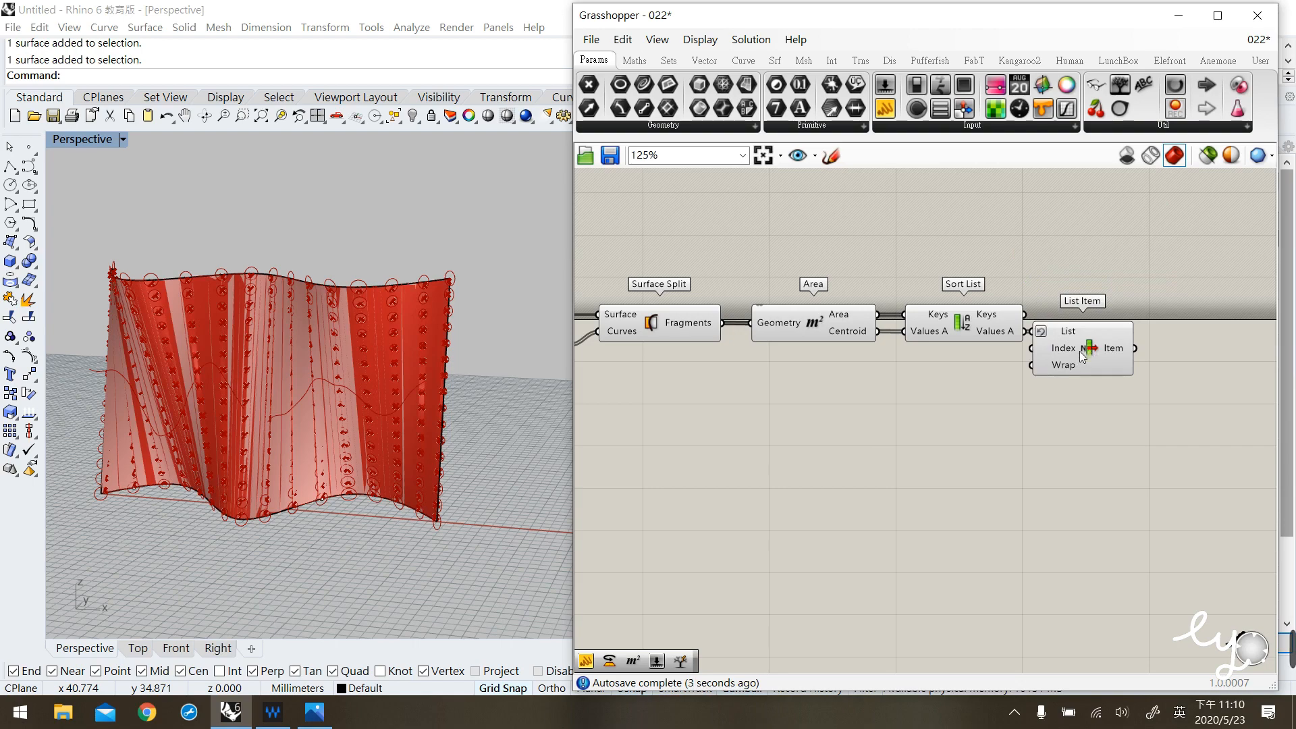
drag(1069, 356, 1091, 355)
Turn off the preview of the Circle, Surface Split, Area and Sort List components.
right_drag(908, 395, 975, 395)
scroll(1040, 376, down, 3)
drag(1071, 393, 738, 318)
middle_click(747, 338)
click(800, 286)
Turn off the preview of the Surface parameter at the start of the definition.
right_drag(723, 284, 945, 253)
right_drag(582, 451, 922, 442)
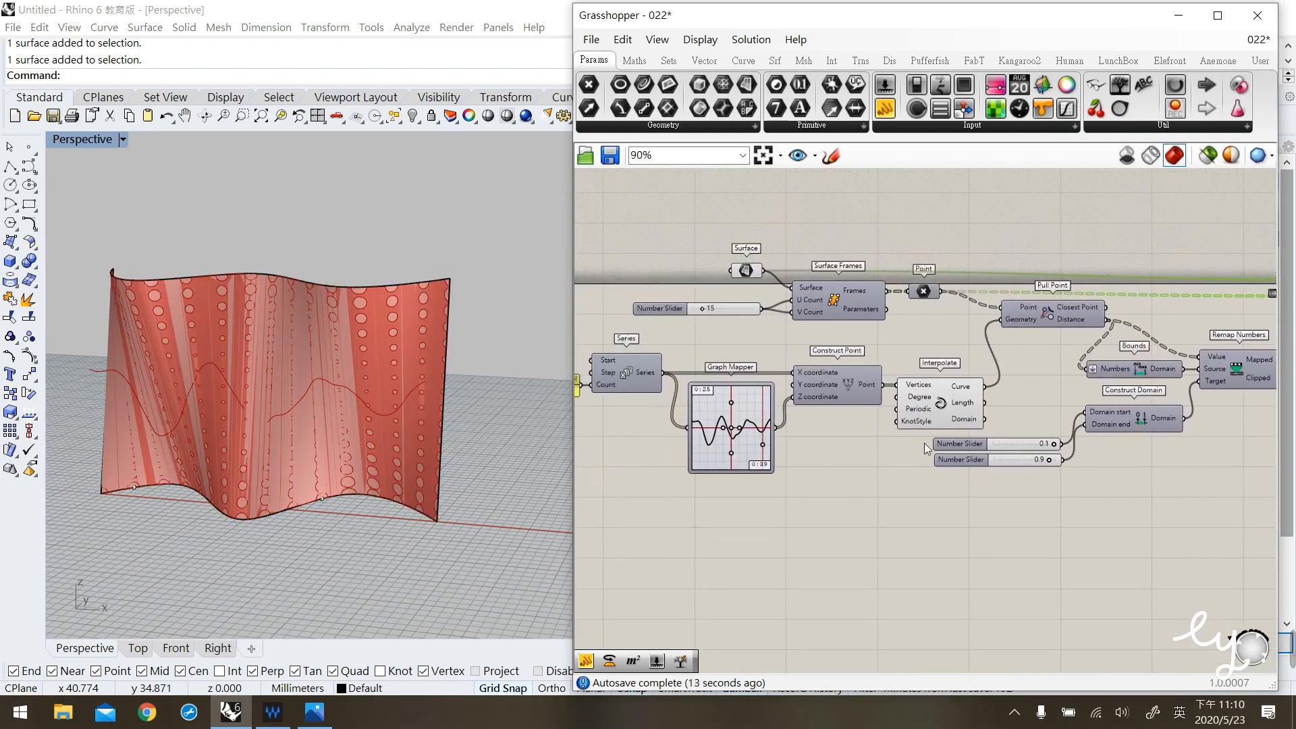
right_drag(672, 281, 821, 283)
click(890, 276)
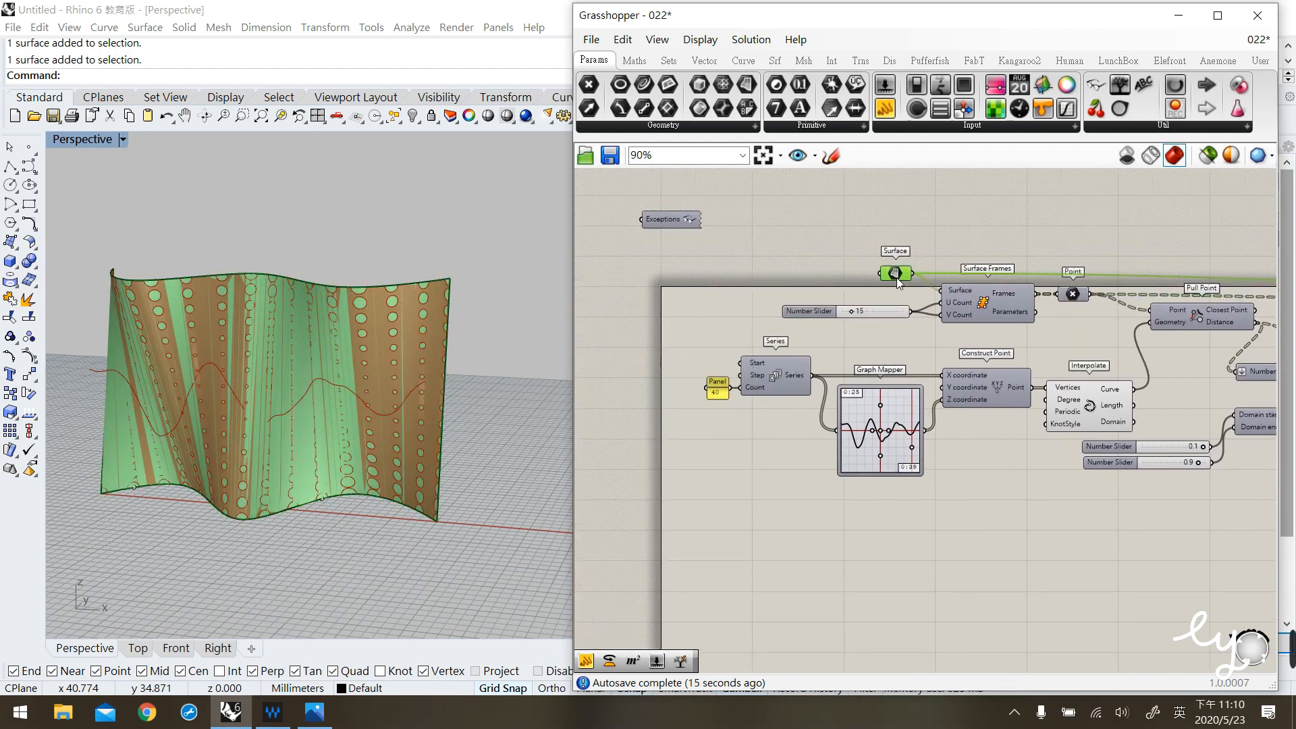
middle_click(896, 274)
click(949, 222)
click(1045, 236)
Highlight List Item's resulting surface, then hide the original lofted surface in the Rhino viewport.
right_drag(1046, 236, 732, 234)
right_drag(1035, 301, 724, 248)
right_drag(1100, 350, 874, 387)
right_drag(1102, 379, 1033, 370)
drag(994, 280, 1004, 278)
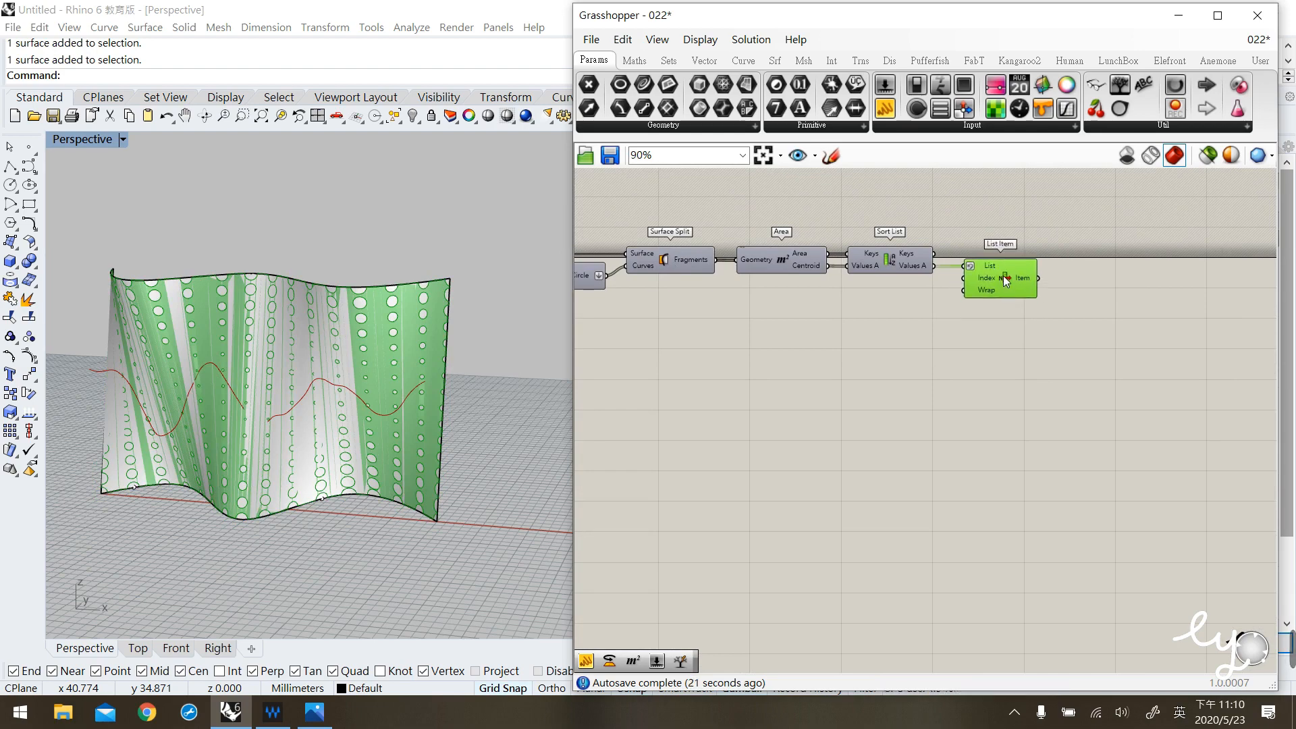
click(990, 330)
click(285, 285)
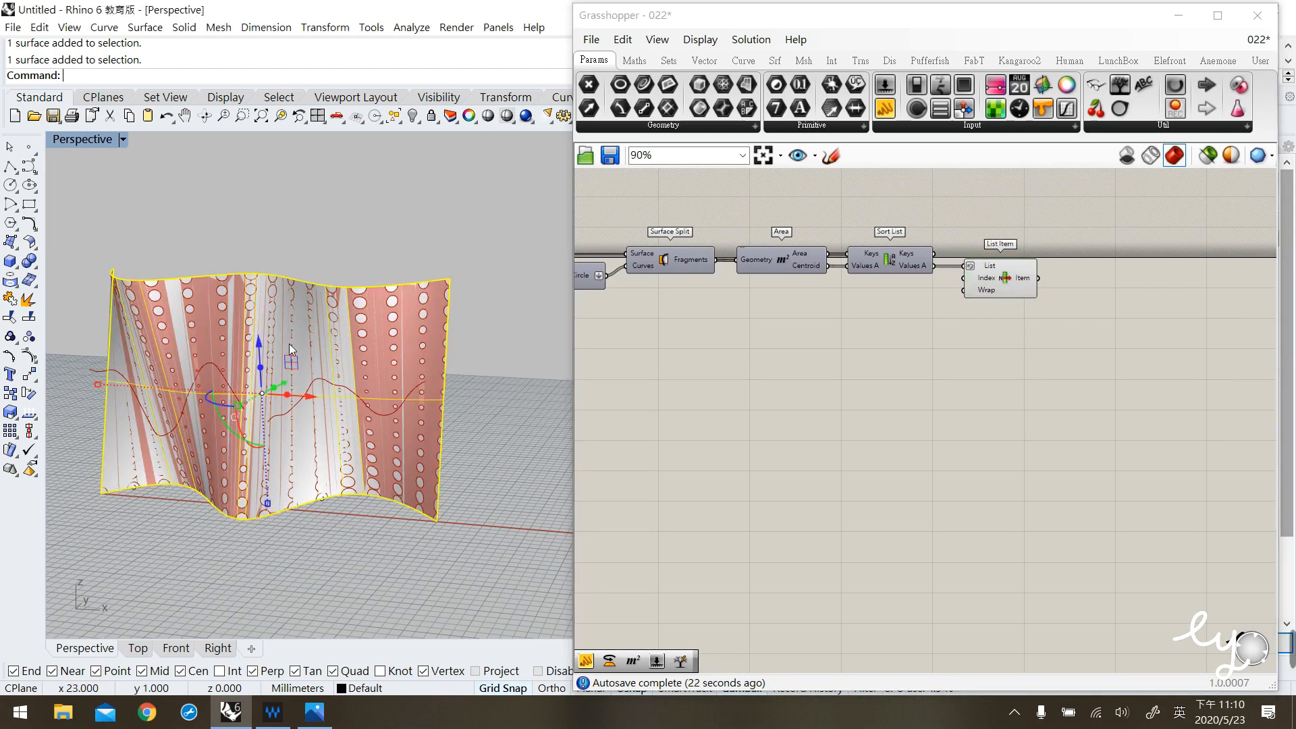
click(413, 115)
click(1023, 362)
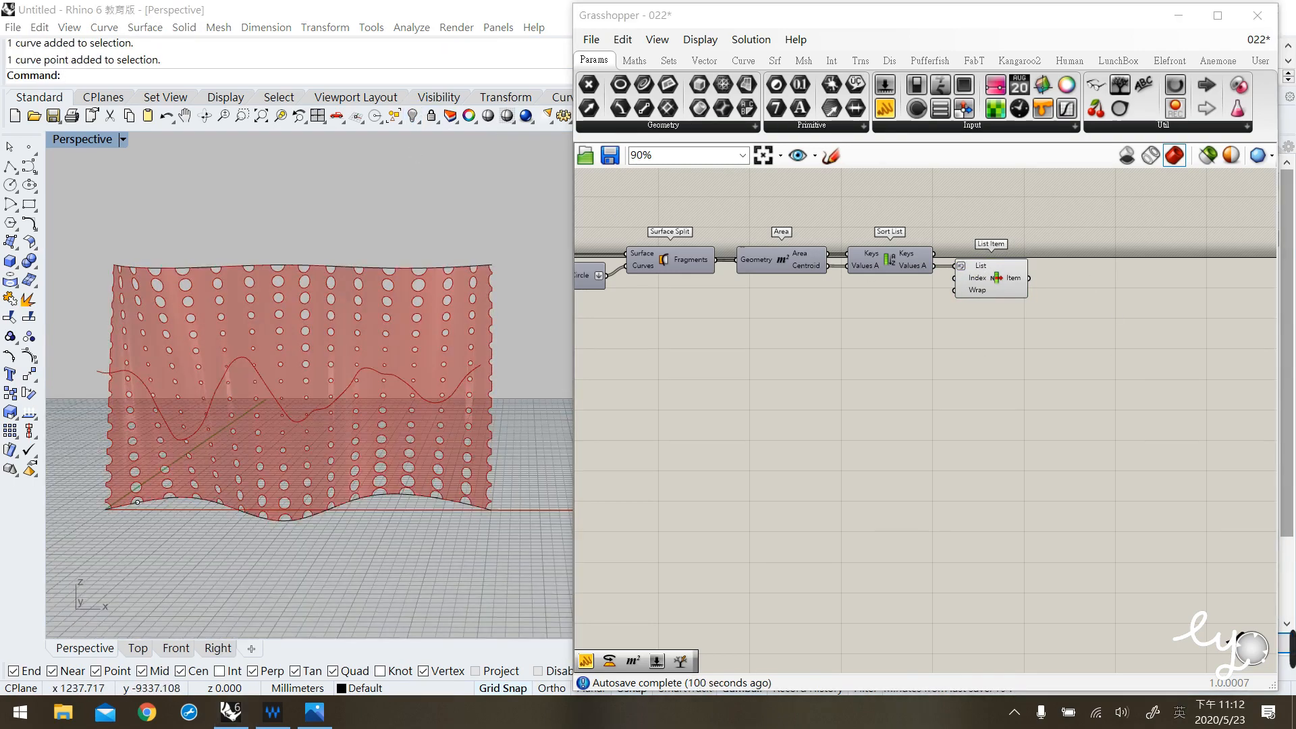
Select the control points at the right end of the upper edge curve, examine the perforated surface up close and clear the selection.
mouse_move(132, 259)
right_down()
mouse_move(167, 258)
mouse_move(132, 247)
right_up()
mouse_move(96, 224)
mouse_down()
mouse_move(320, 269)
mouse_move(486, 265)
mouse_up()
drag(471, 200, 541, 533)
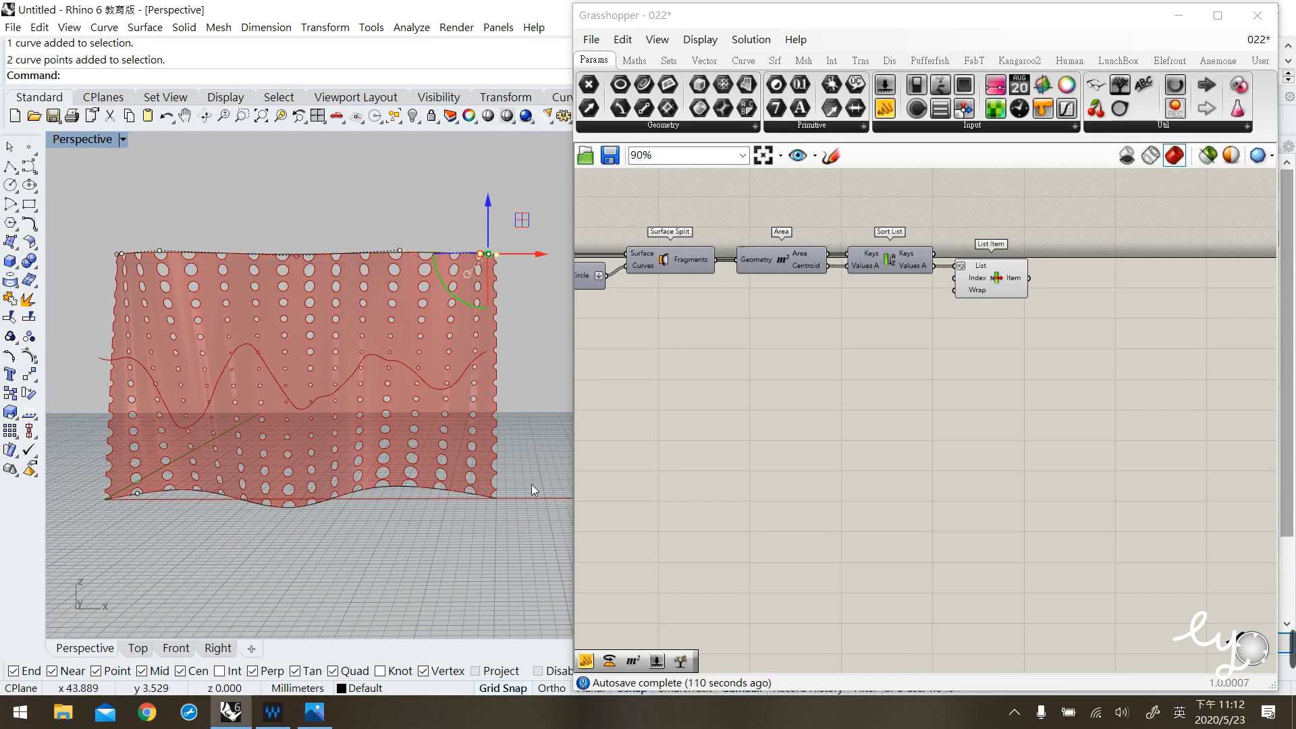
scroll(513, 367, up, 4)
scroll(489, 371, up, 2)
scroll(489, 377, down, 2)
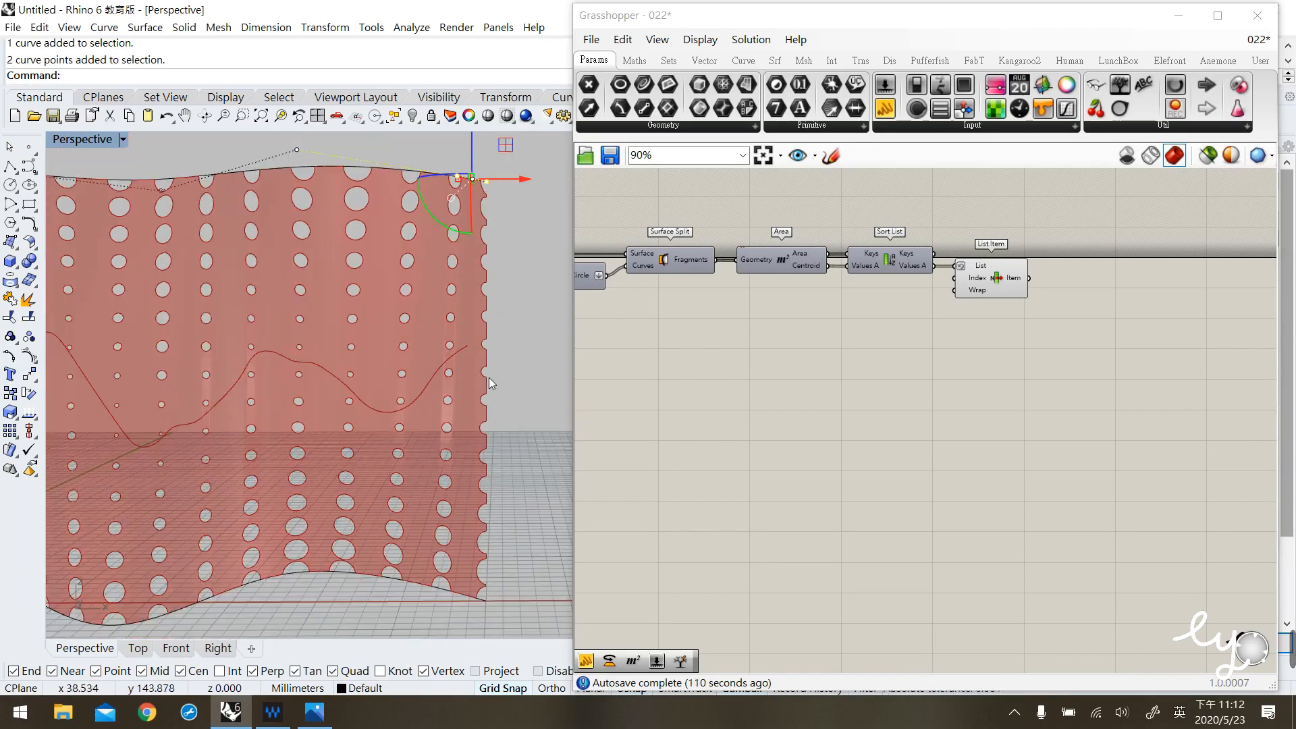
click(525, 471)
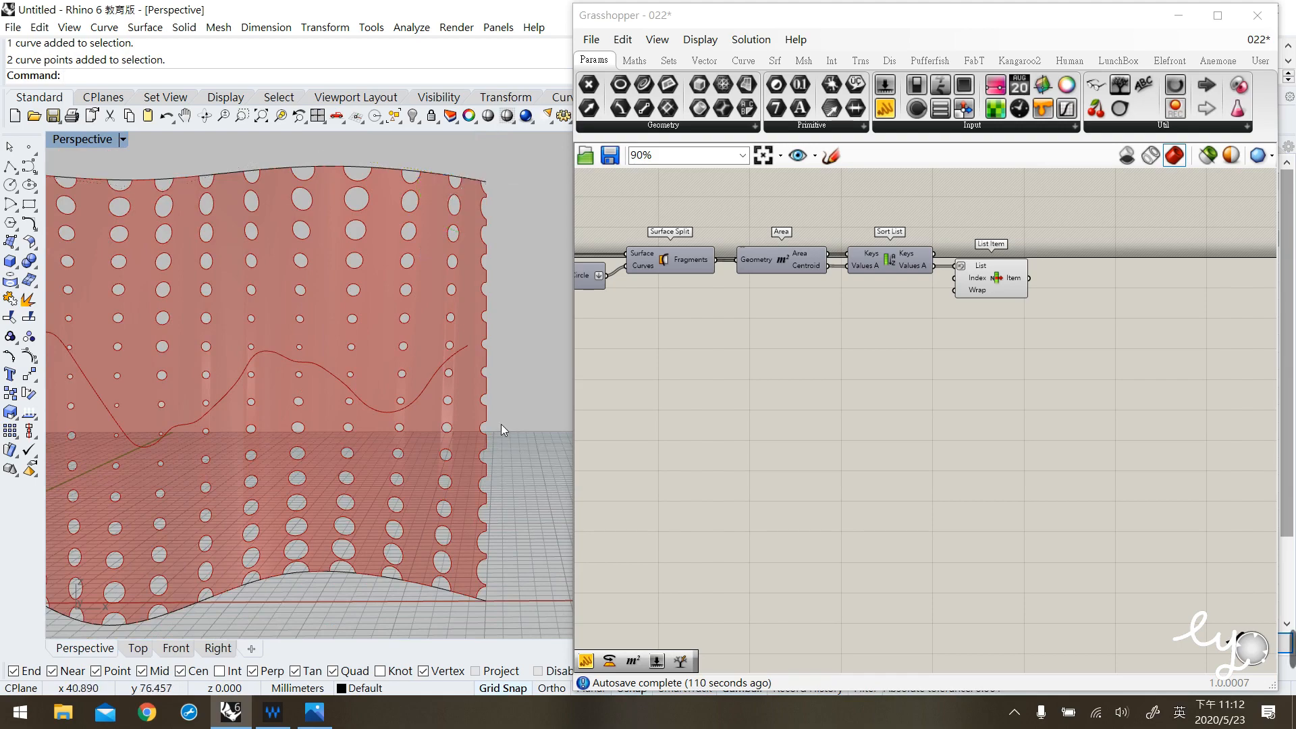
Examine the whole perforated surface with its cut edge holes and trace the definition back to Surface Frames.
scroll(501, 424, down, 5)
shift+right_drag(443, 457, 355, 416)
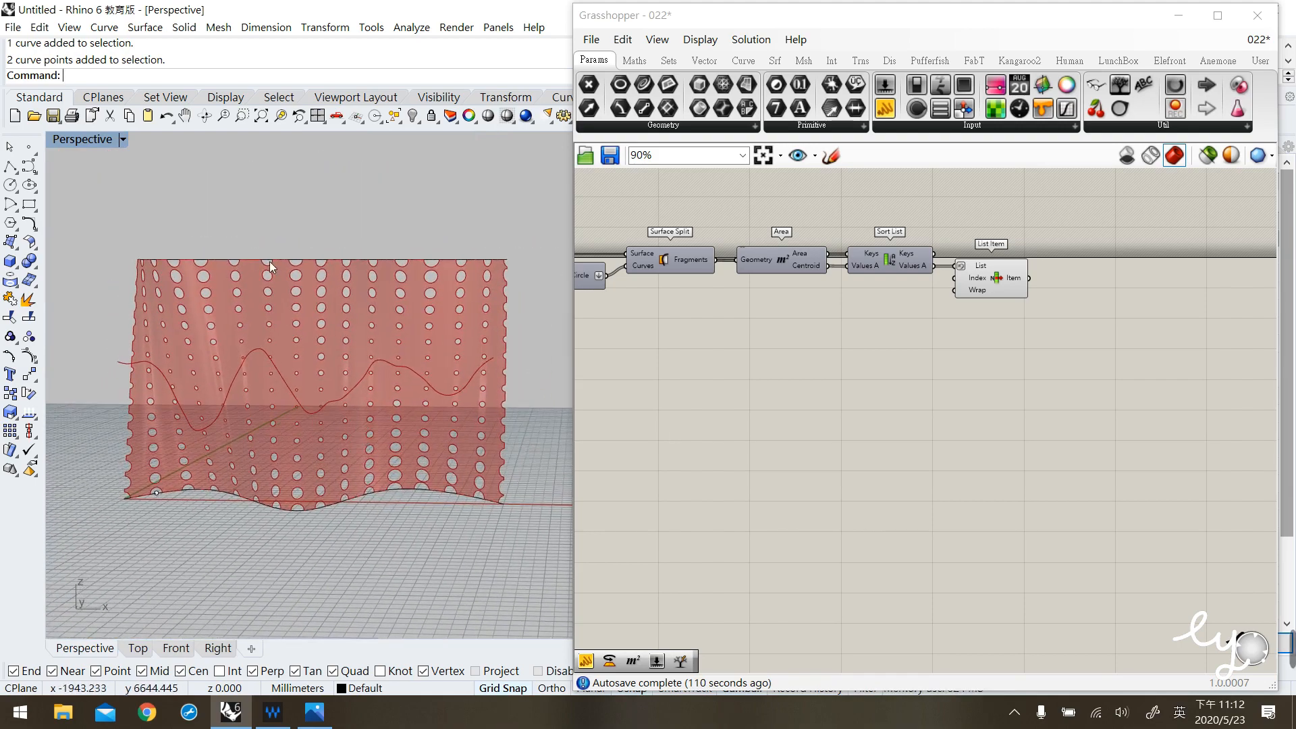
drag(124, 246, 541, 554)
click(371, 582)
right_drag(668, 360, 886, 406)
right_drag(615, 348, 798, 359)
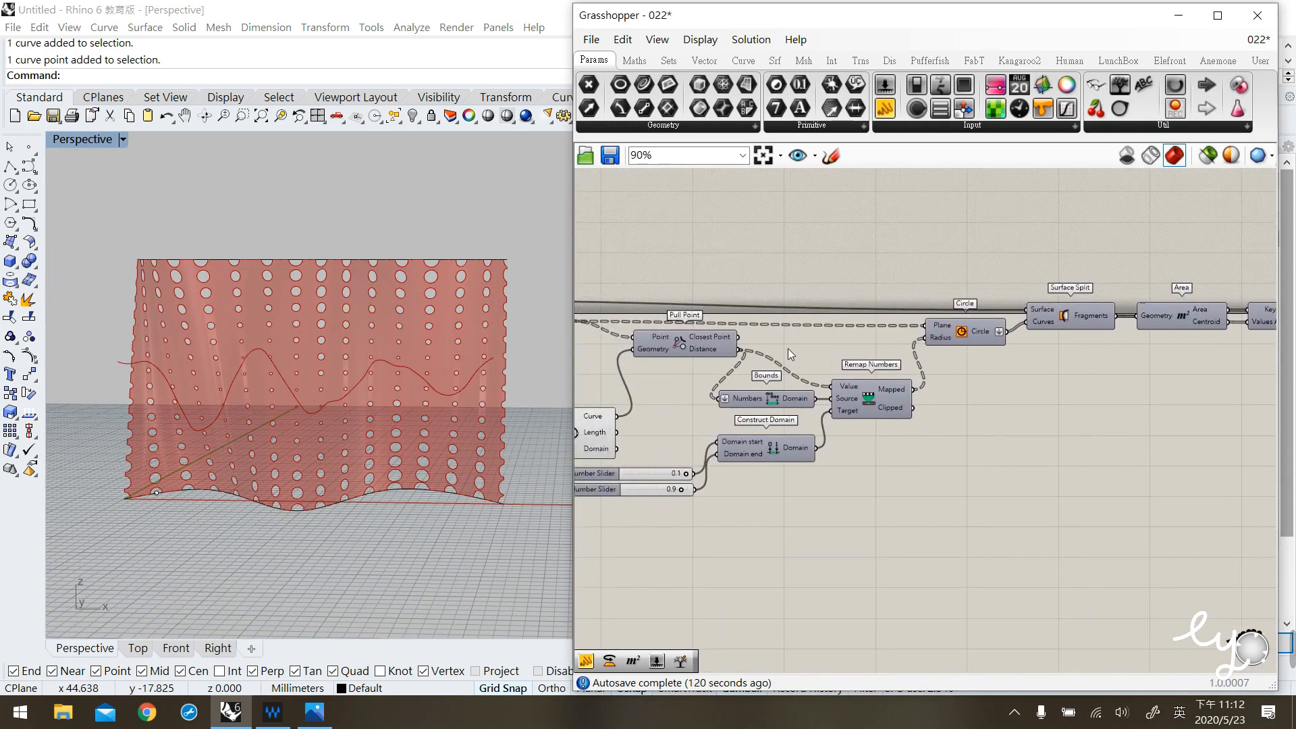
right_drag(648, 289, 842, 303)
drag(684, 359, 683, 360)
click(699, 252)
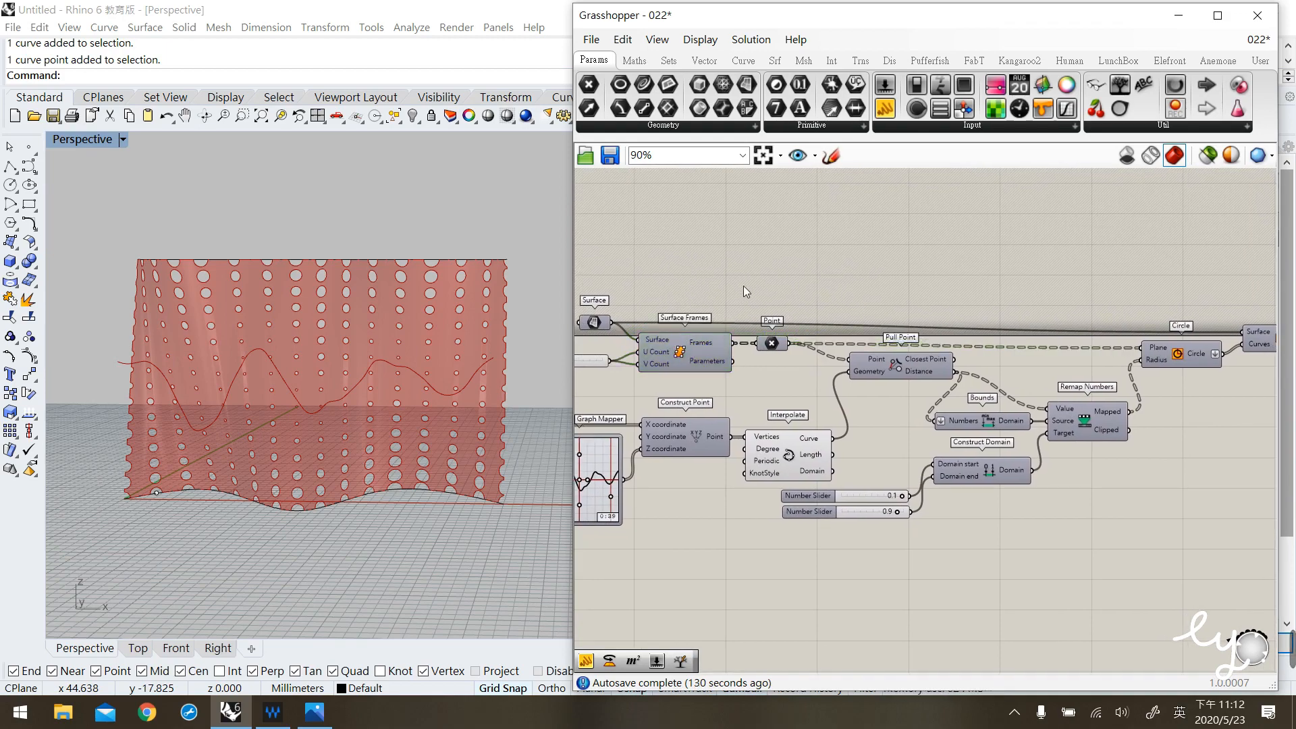
Turn the preview of the Surface Frames component on and off again.
click(697, 350)
middle_click(698, 350)
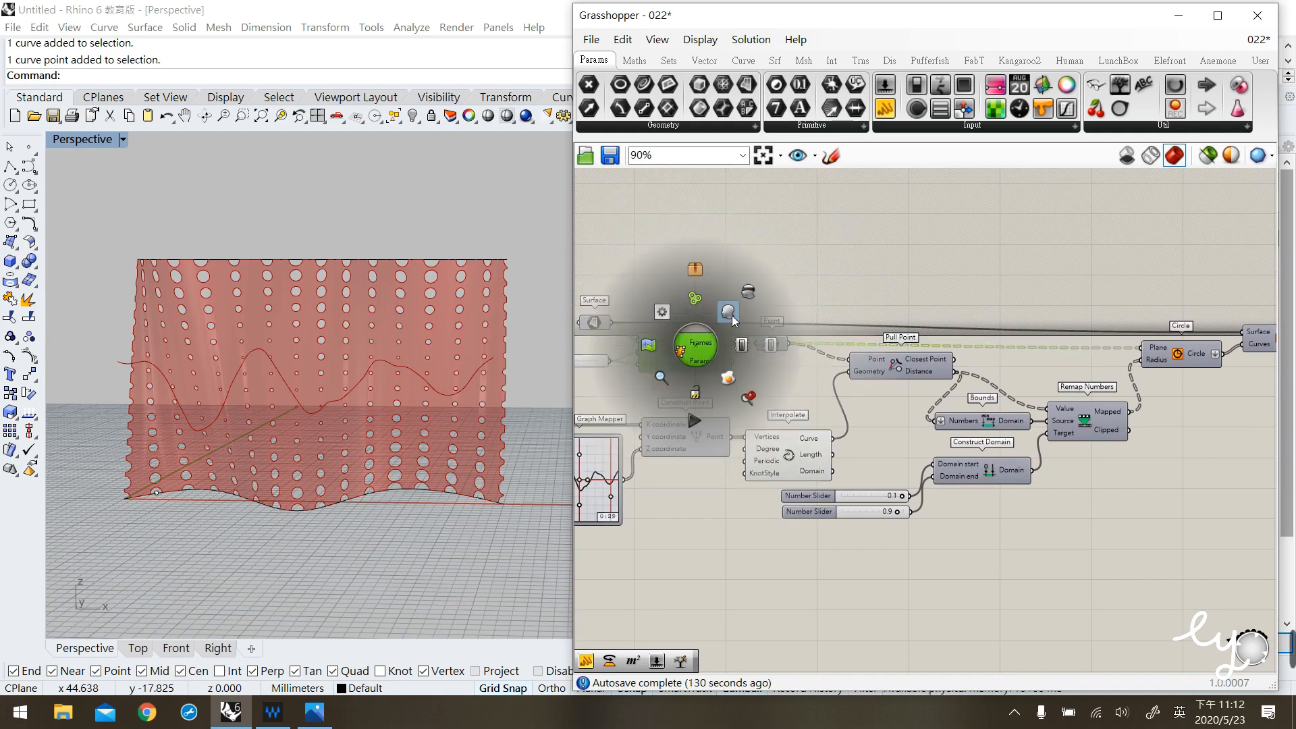
click(729, 311)
middle_click(690, 354)
click(726, 317)
click(772, 277)
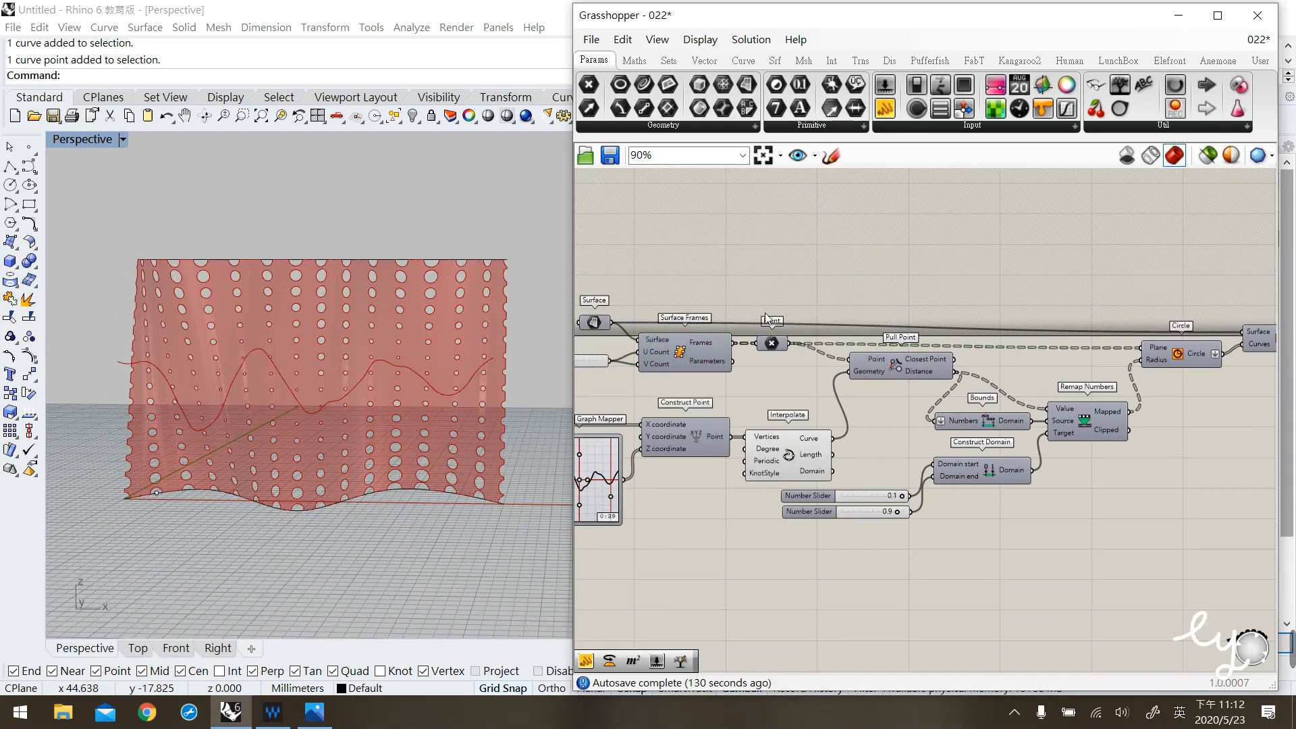
Add a Point In Curve component above Pull Point and connect the Point parameter to its Point input.
click(744, 60)
click(740, 126)
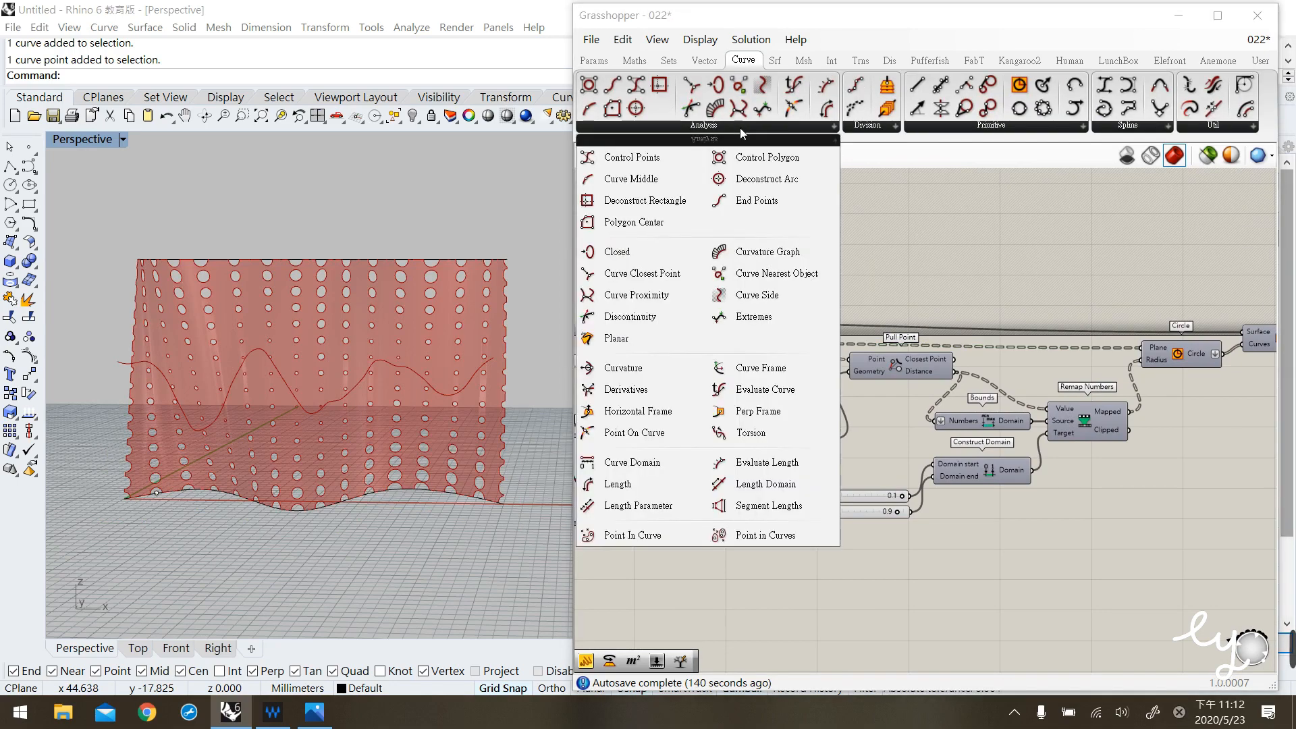
click(647, 537)
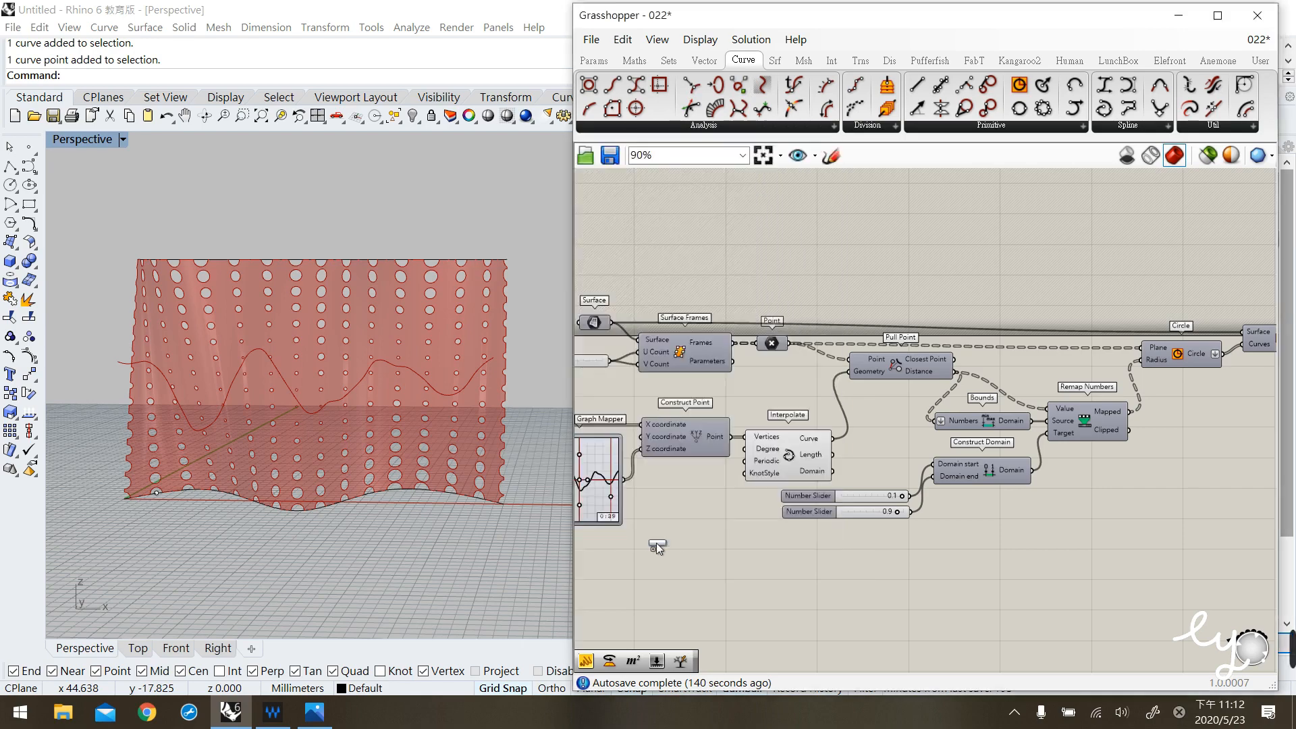
click(907, 248)
double_click(907, 248)
click(909, 273)
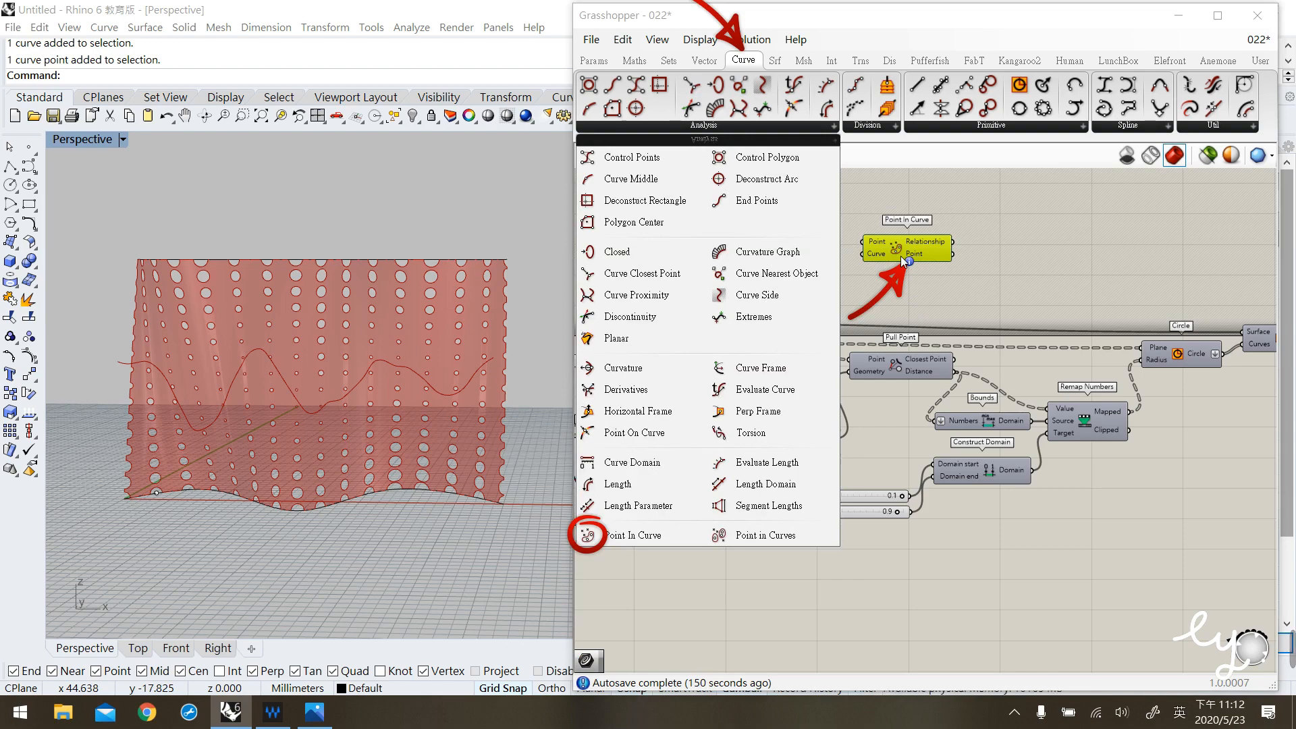
drag(900, 257, 883, 285)
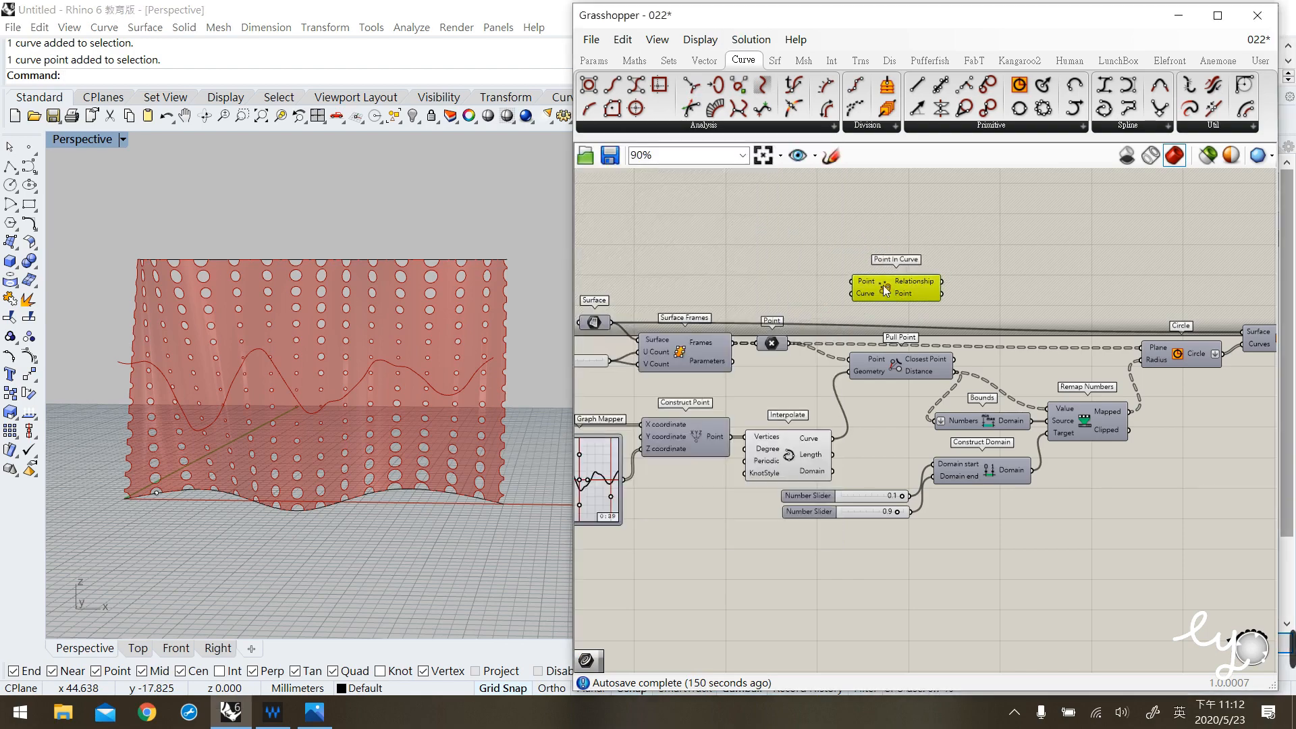
drag(848, 274, 842, 266)
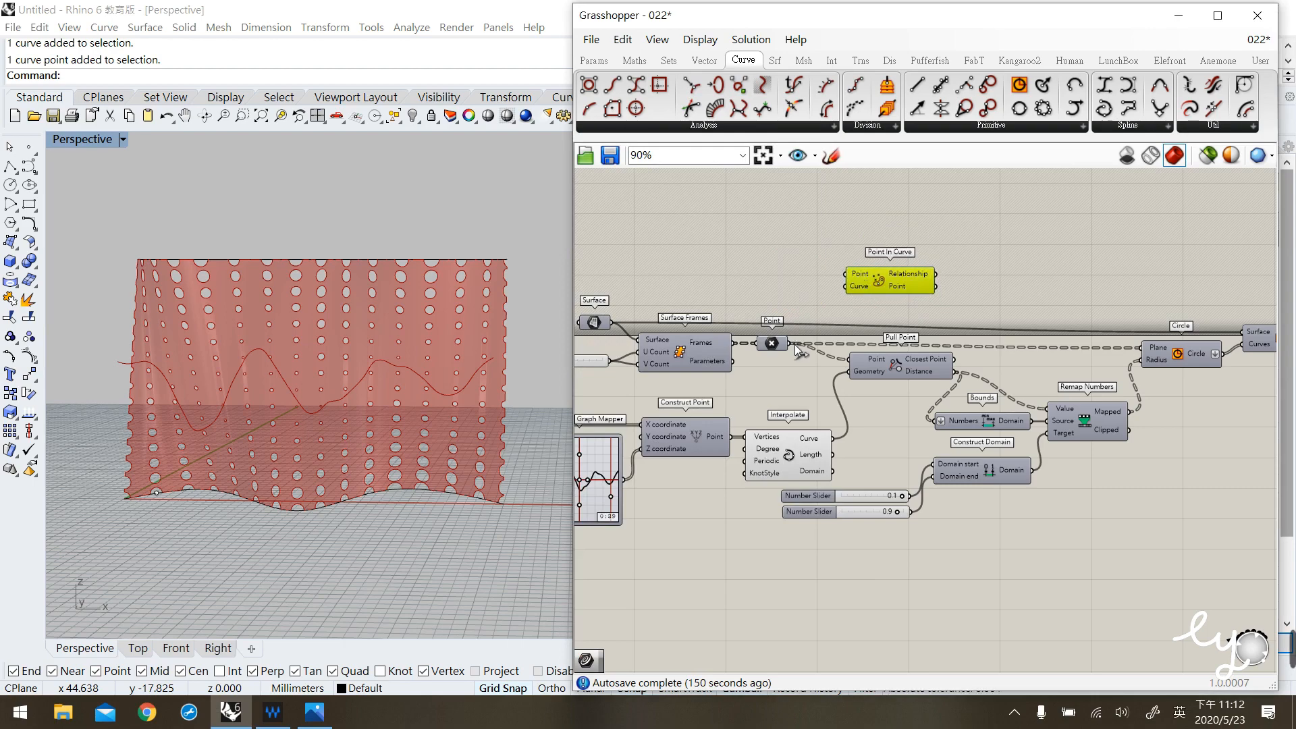
drag(776, 347, 878, 289)
click(805, 302)
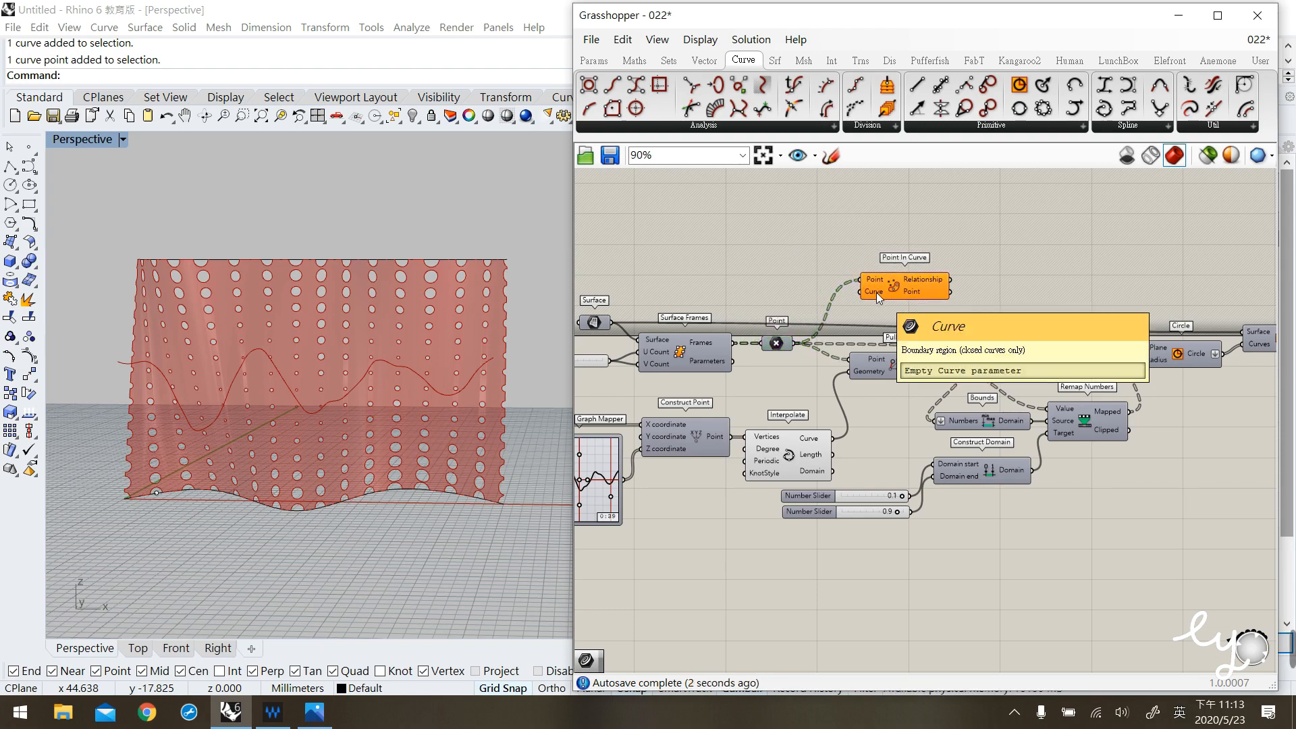
Turn on the preview of the Surface parameter and highlight it to examine the surface's boundary.
right_drag(592, 326, 647, 327)
middle_click(647, 327)
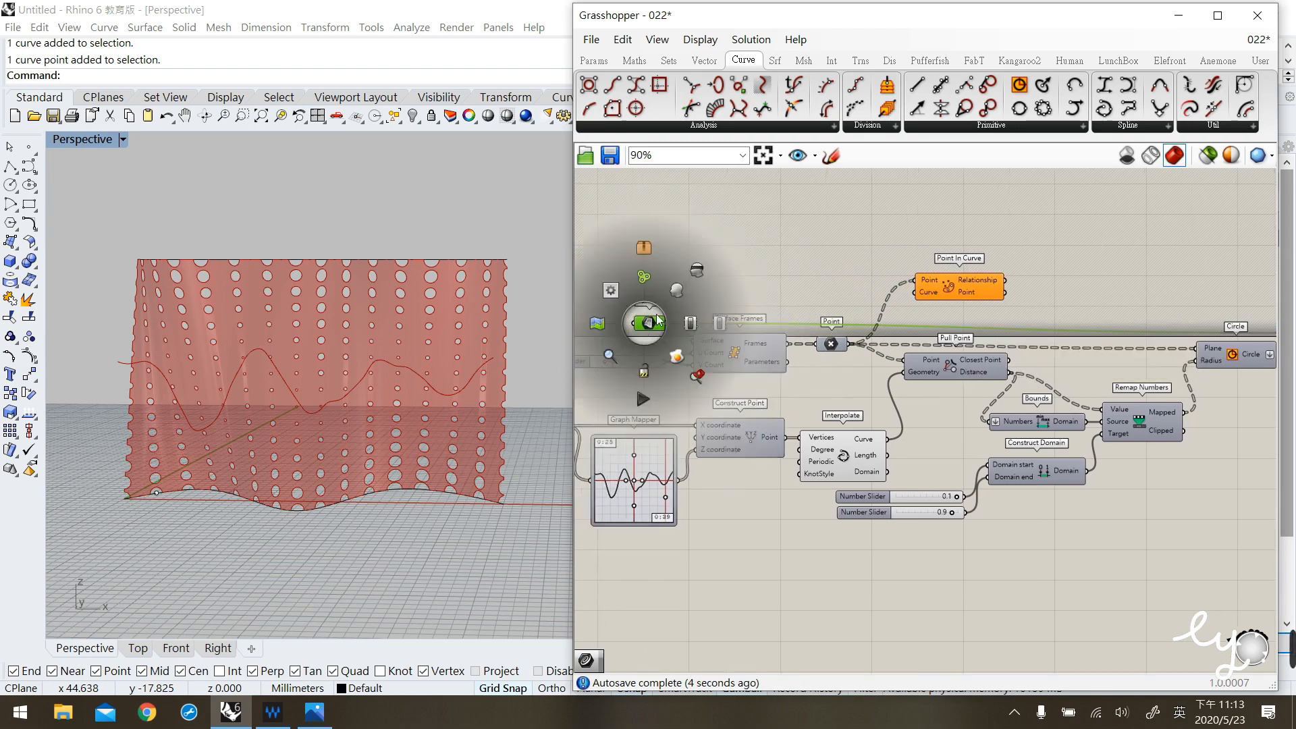
click(673, 294)
click(634, 277)
click(649, 324)
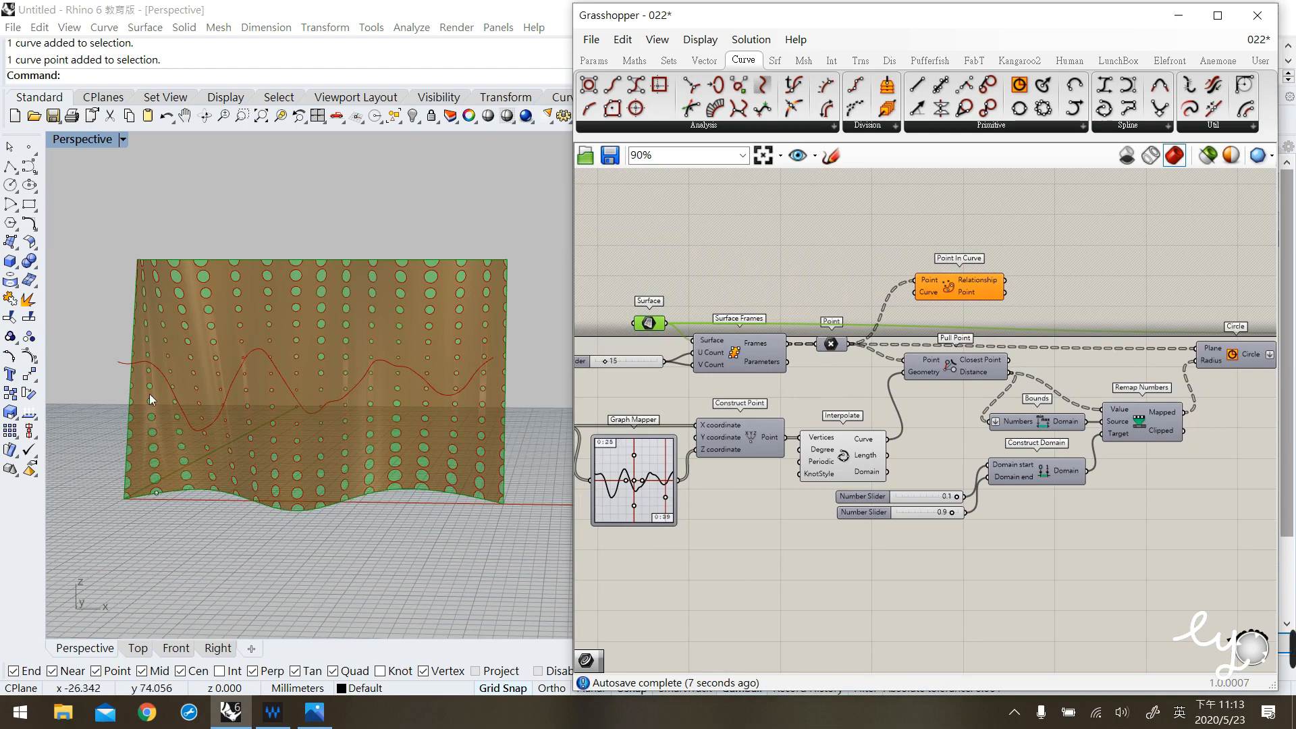
click(678, 325)
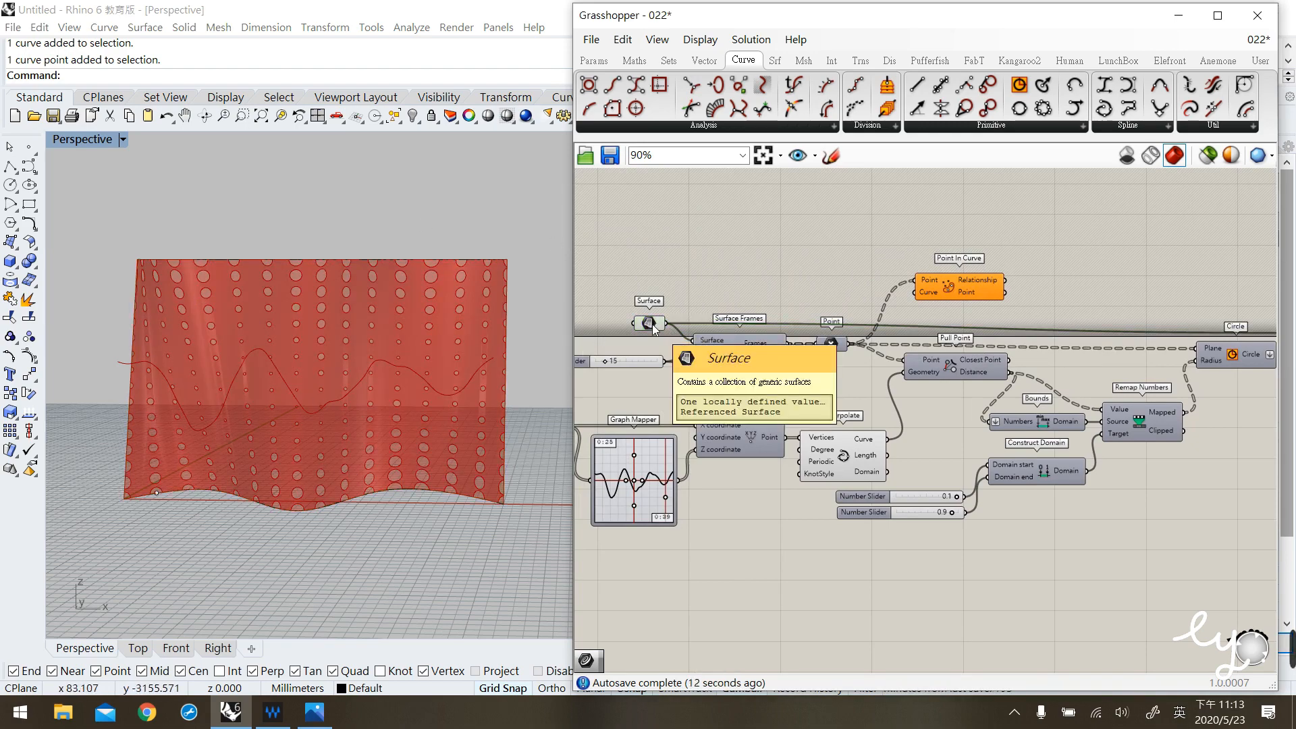
click(651, 323)
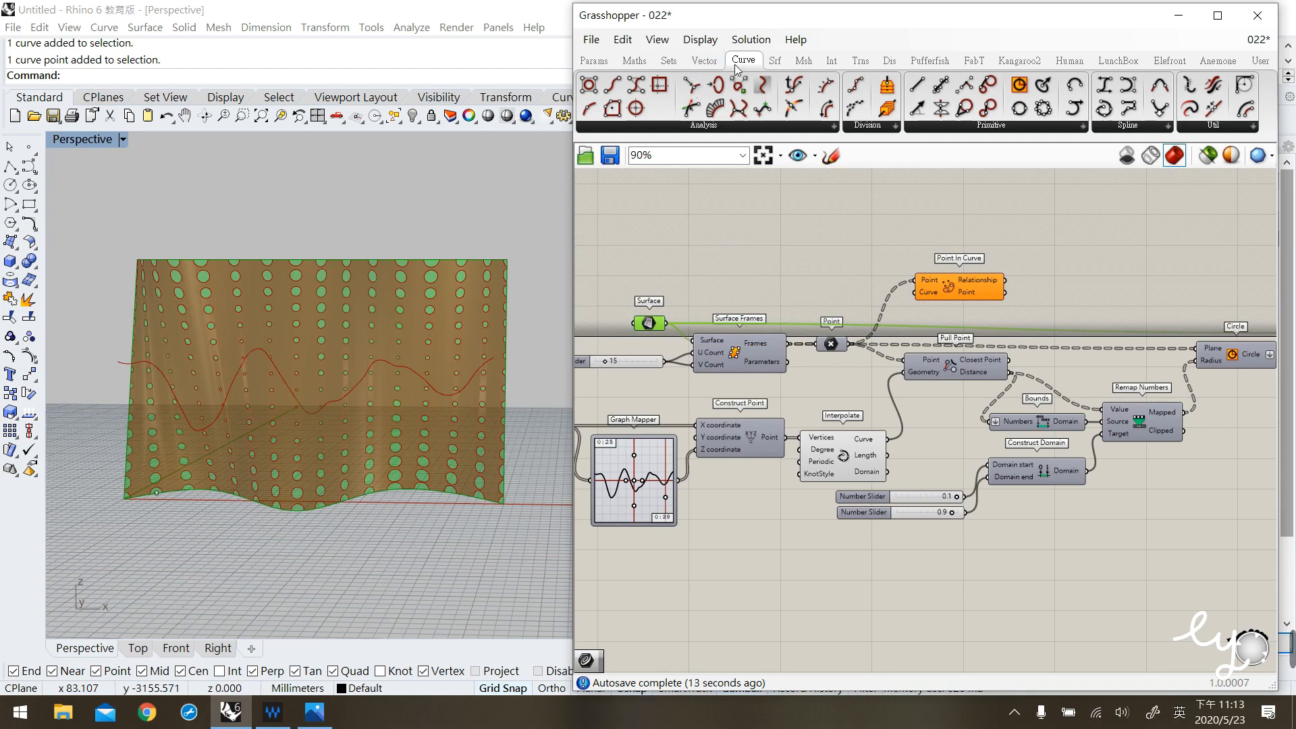
Add a Brep Wireframe component above Surface Frames and connect the Surface parameter to its Brep input.
click(775, 61)
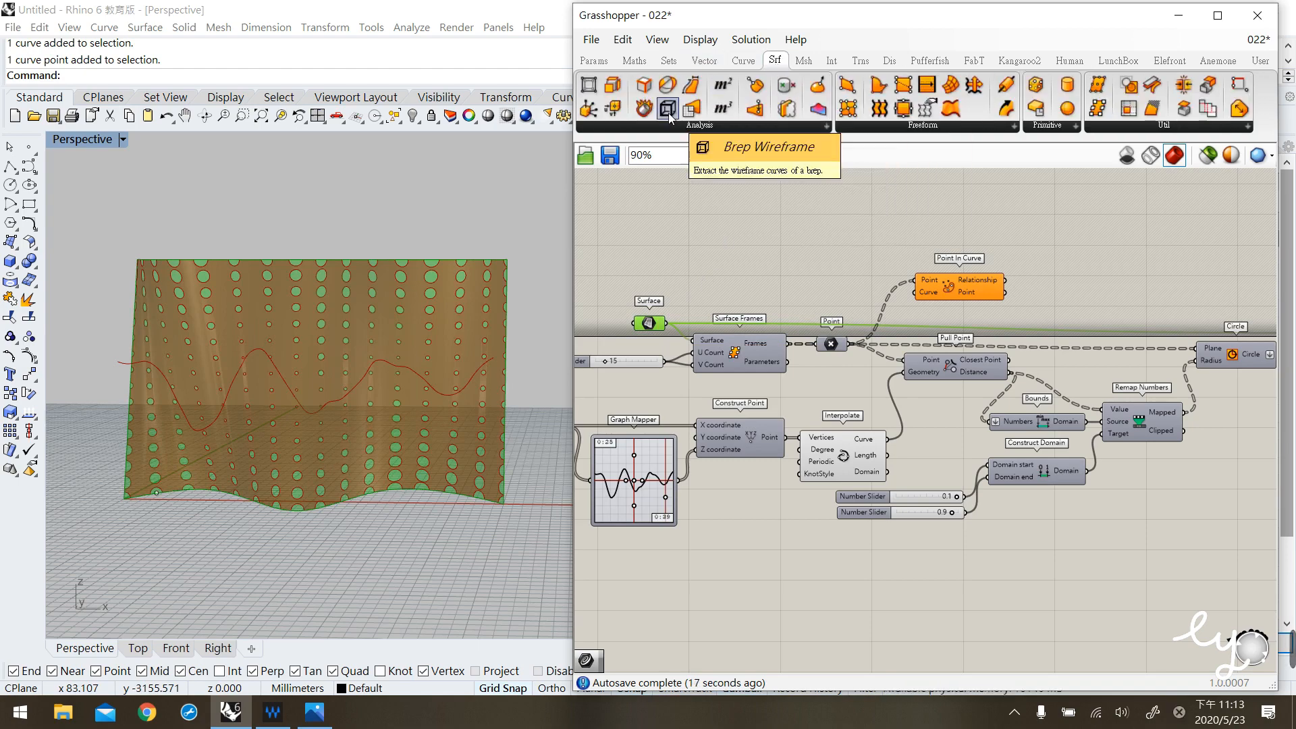
drag(669, 118, 739, 286)
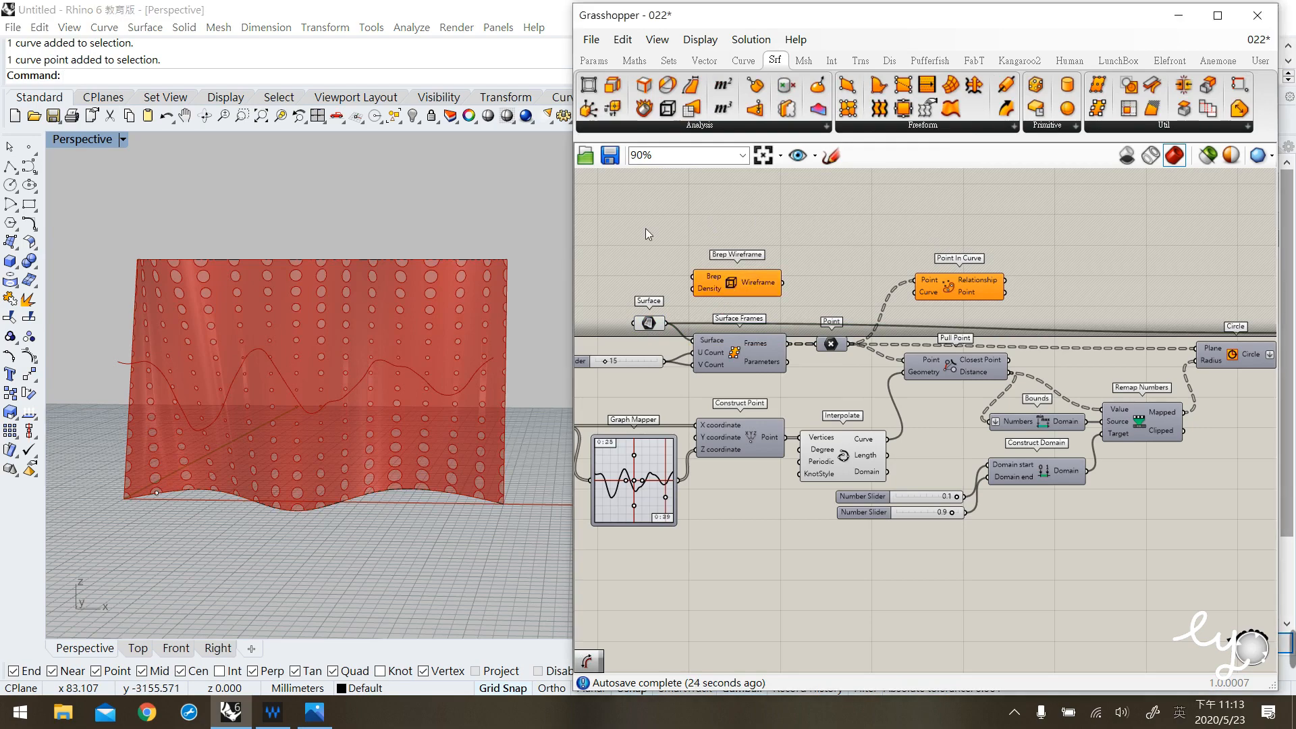
click(647, 325)
drag(667, 324, 736, 278)
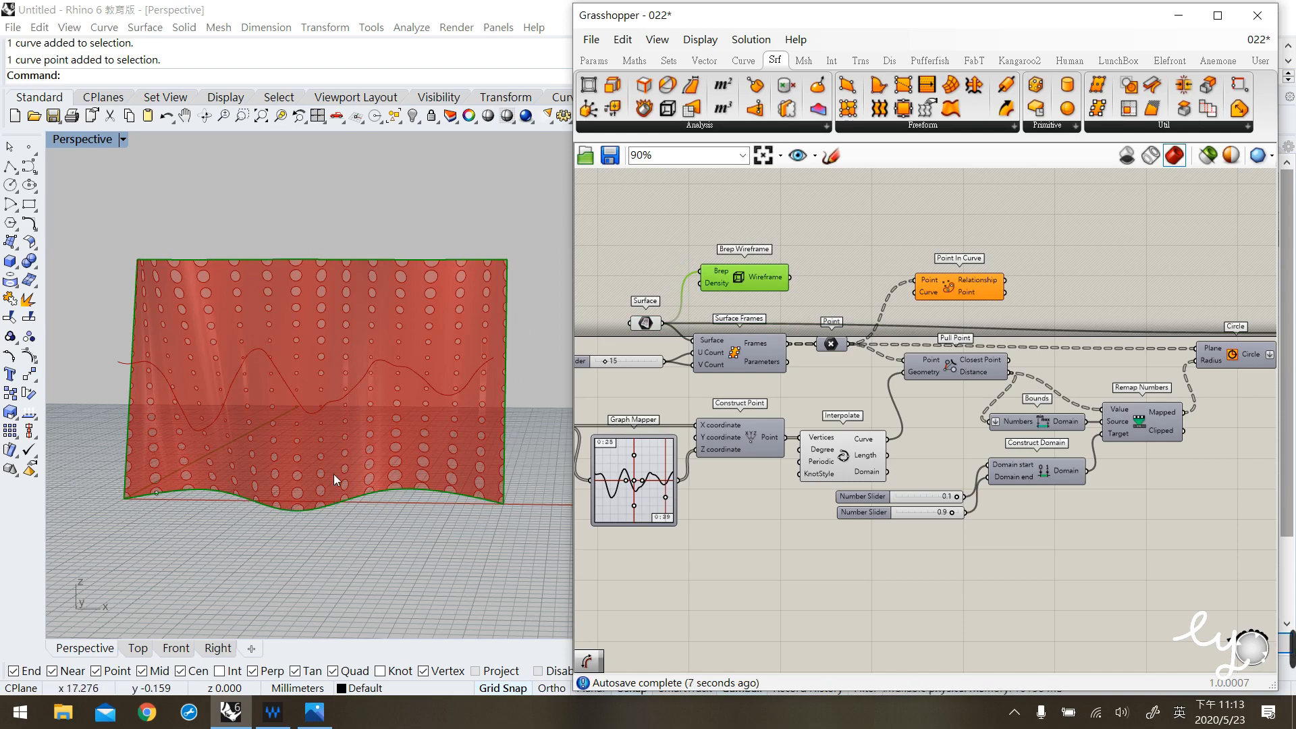
mouse_move(760, 282)
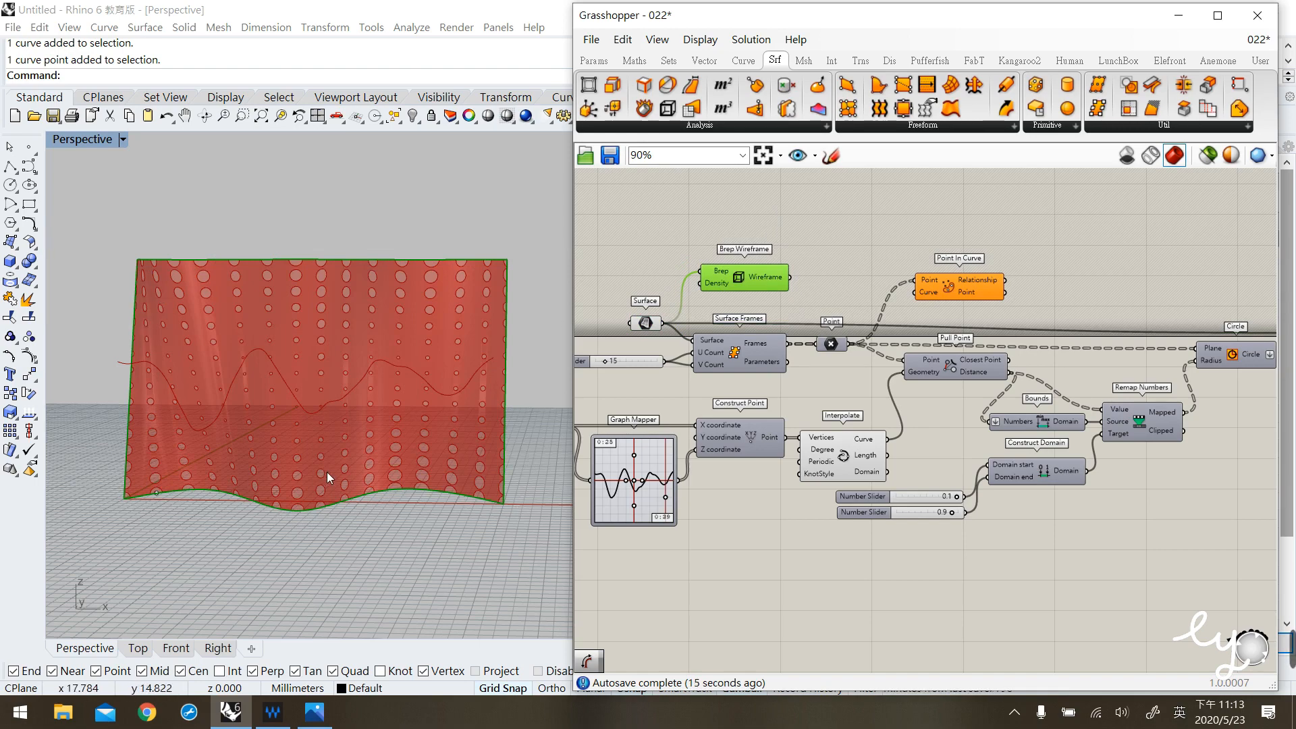
drag(755, 278, 755, 271)
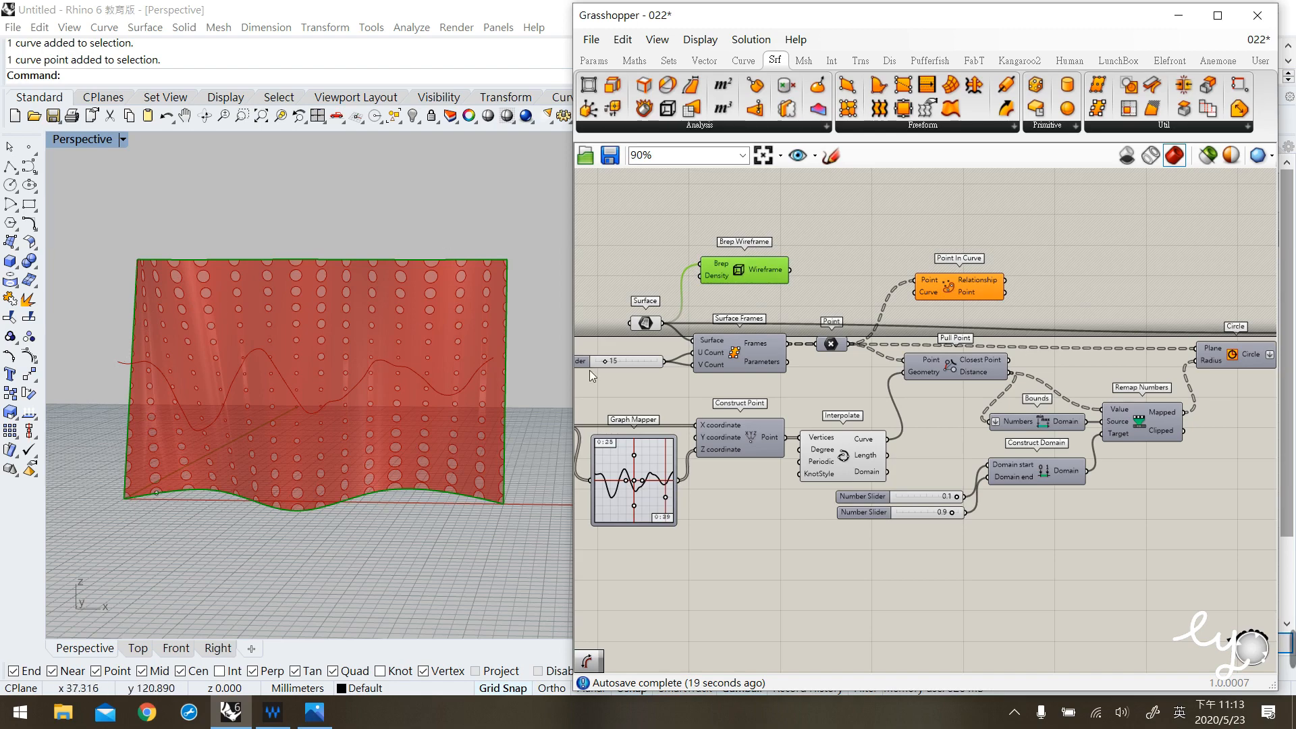
Add a Join Curves component beside Brep Wireframe and connect the Wireframe output to its Curves input.
click(746, 59)
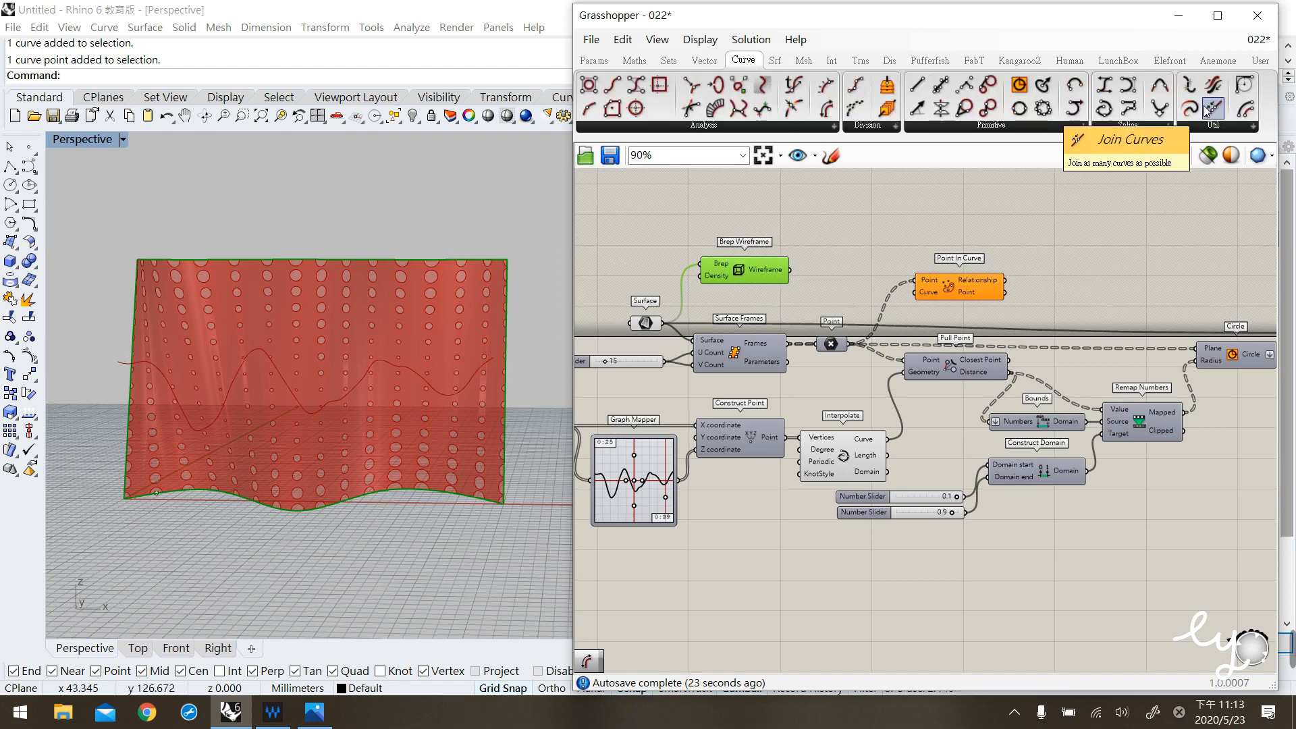
drag(831, 265, 837, 273)
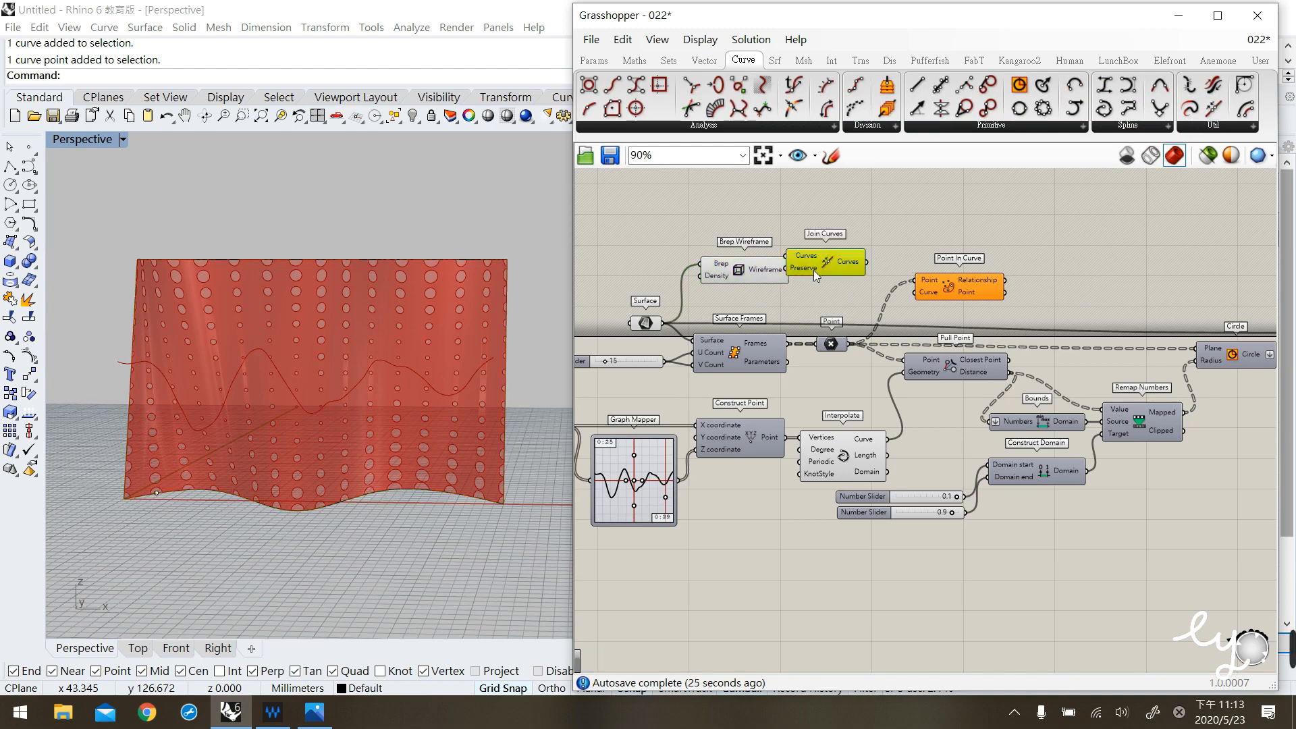
drag(795, 271, 822, 273)
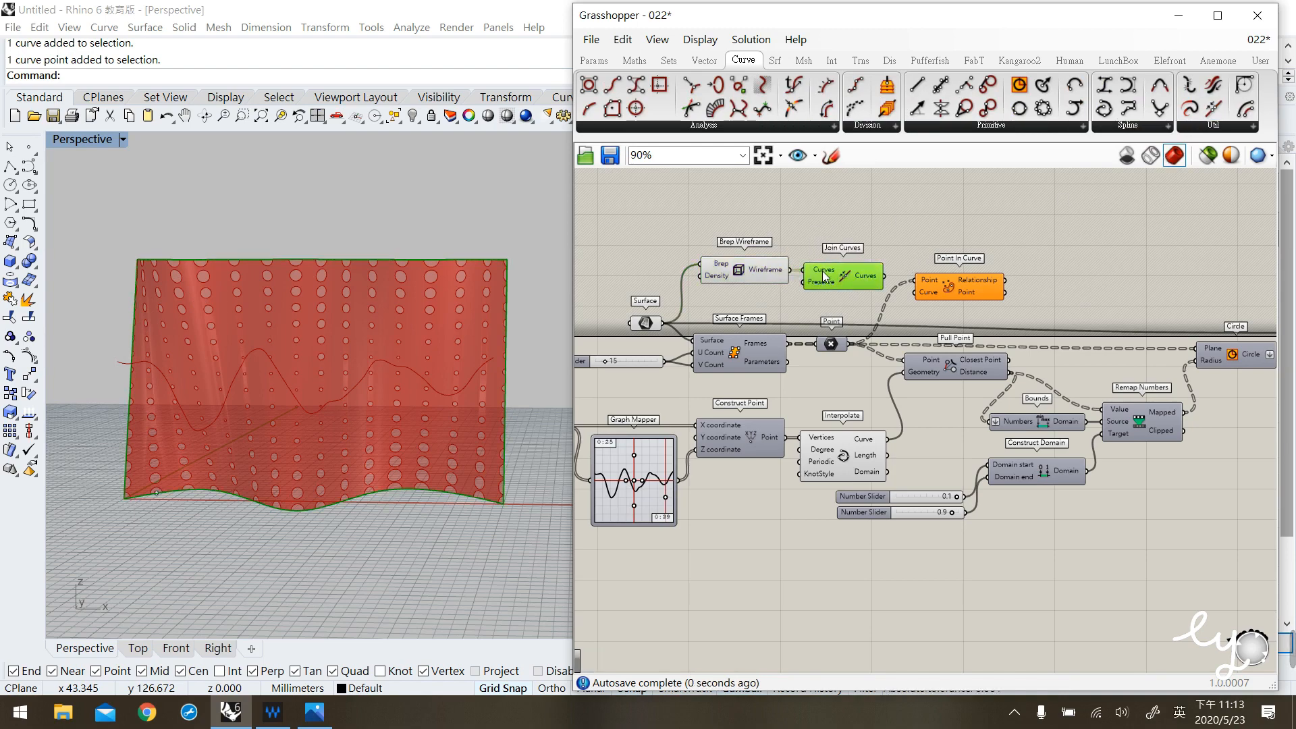
click(767, 296)
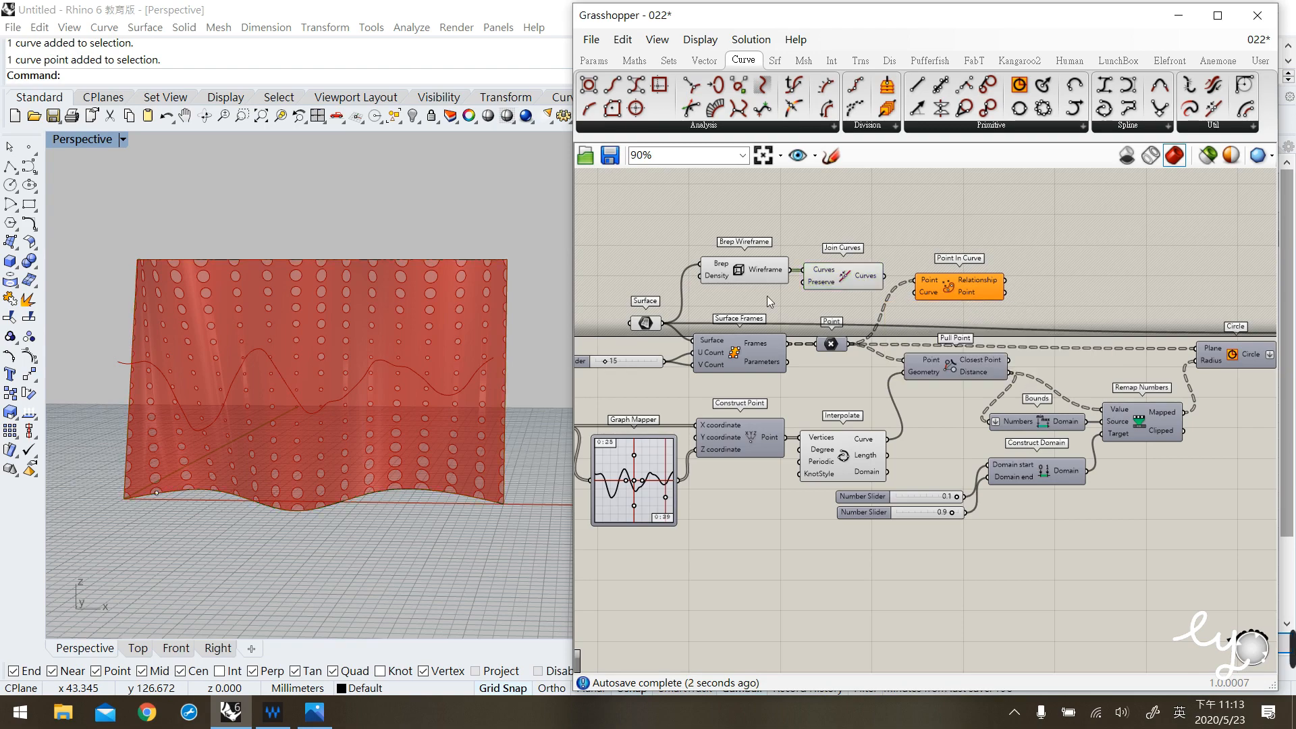
Turn off the preview of the Surface parameter and the Brep Wireframe component.
click(668, 323)
click(742, 274)
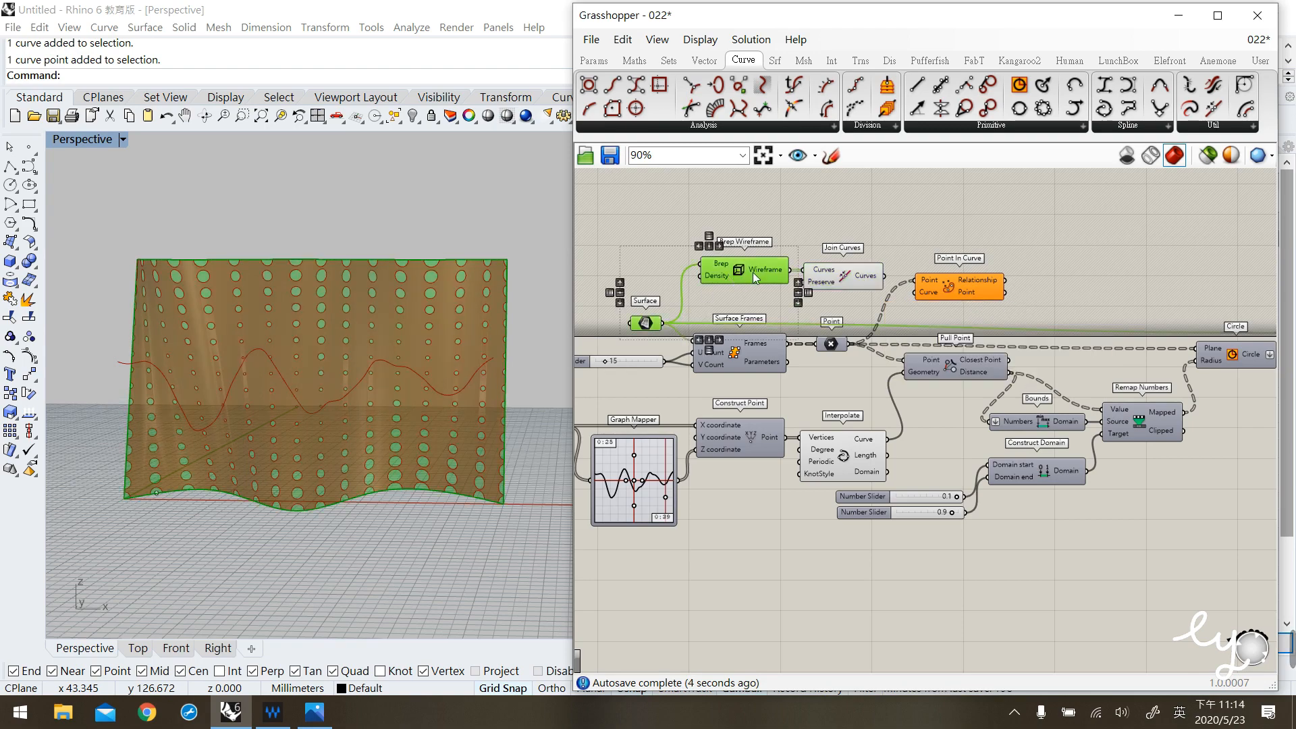
middle_click(765, 275)
click(815, 221)
click(840, 182)
right_drag(894, 280, 861, 281)
Highlight the joined boundary curve and connect Join Curves' output to Point In Curve's Curve input.
click(797, 287)
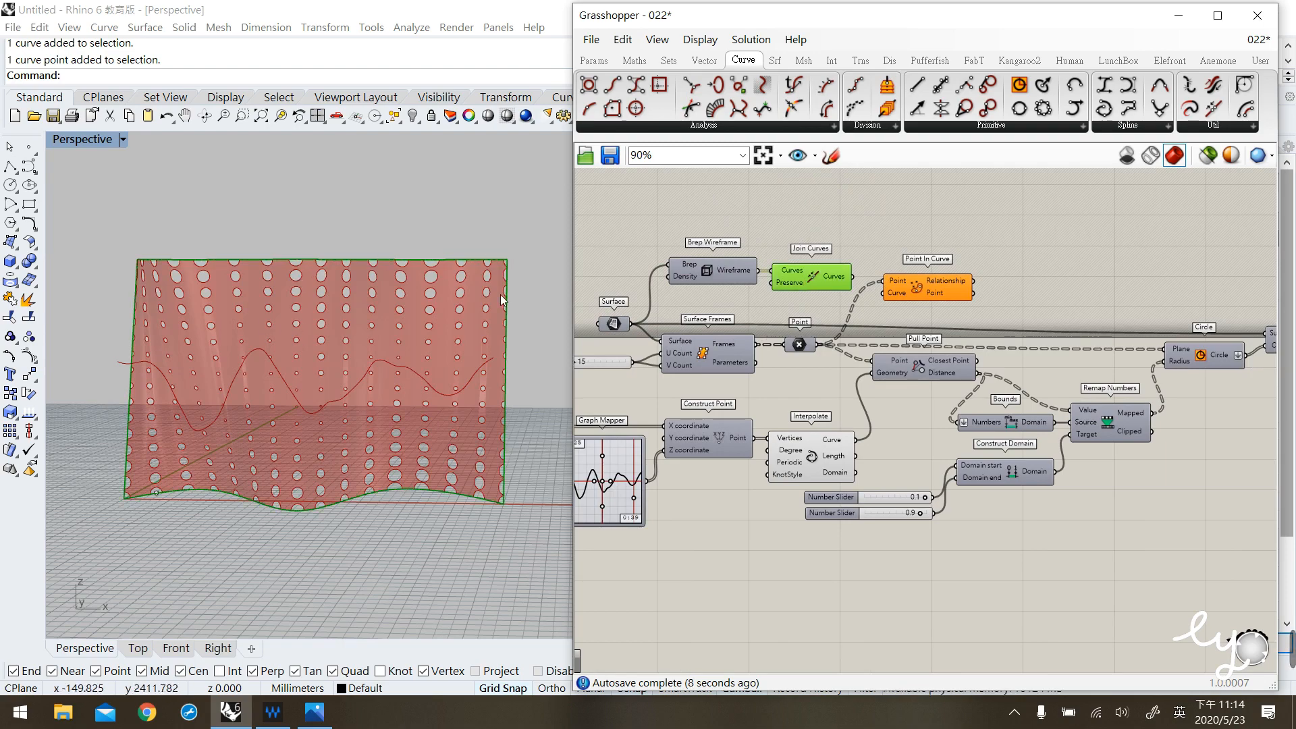
drag(926, 291, 926, 289)
click(848, 281)
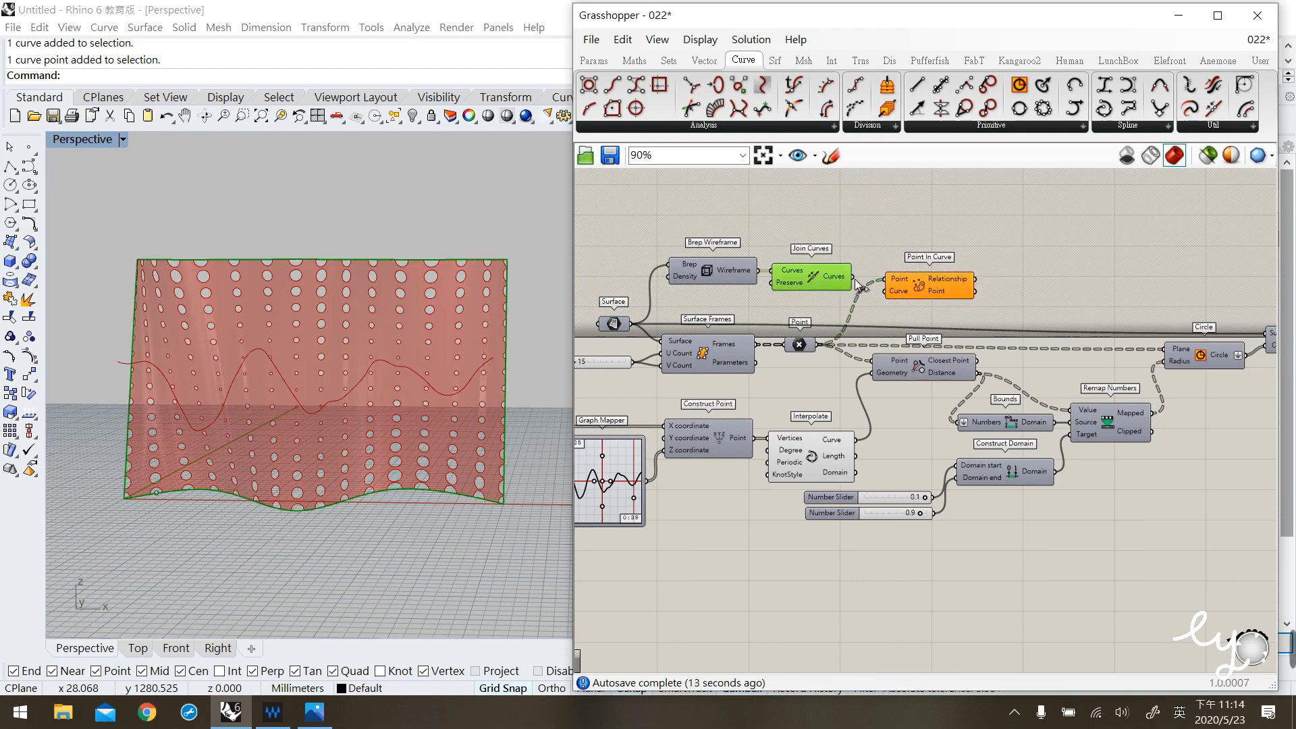
drag(857, 279, 886, 291)
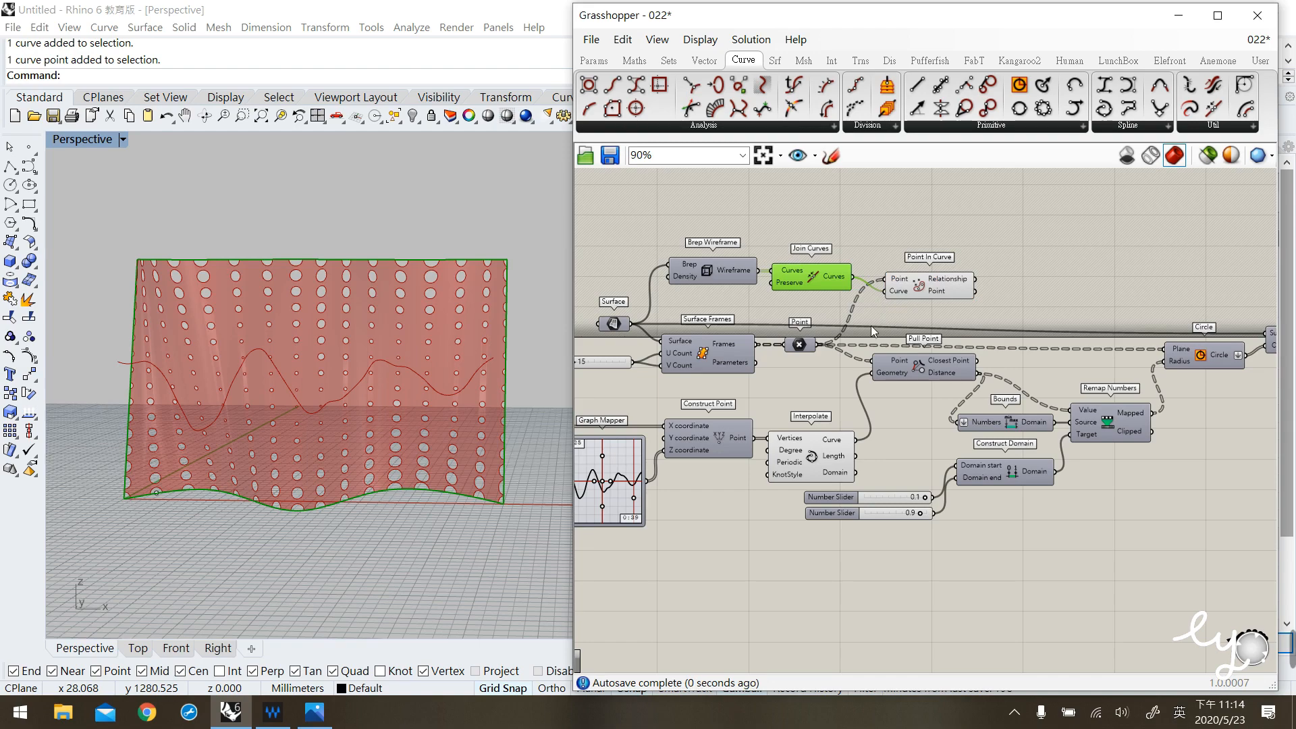
click(871, 326)
Read Point In Curve's Relationship values in a temporary panel and delete the panel.
click(922, 287)
click(954, 325)
mouse_move(950, 284)
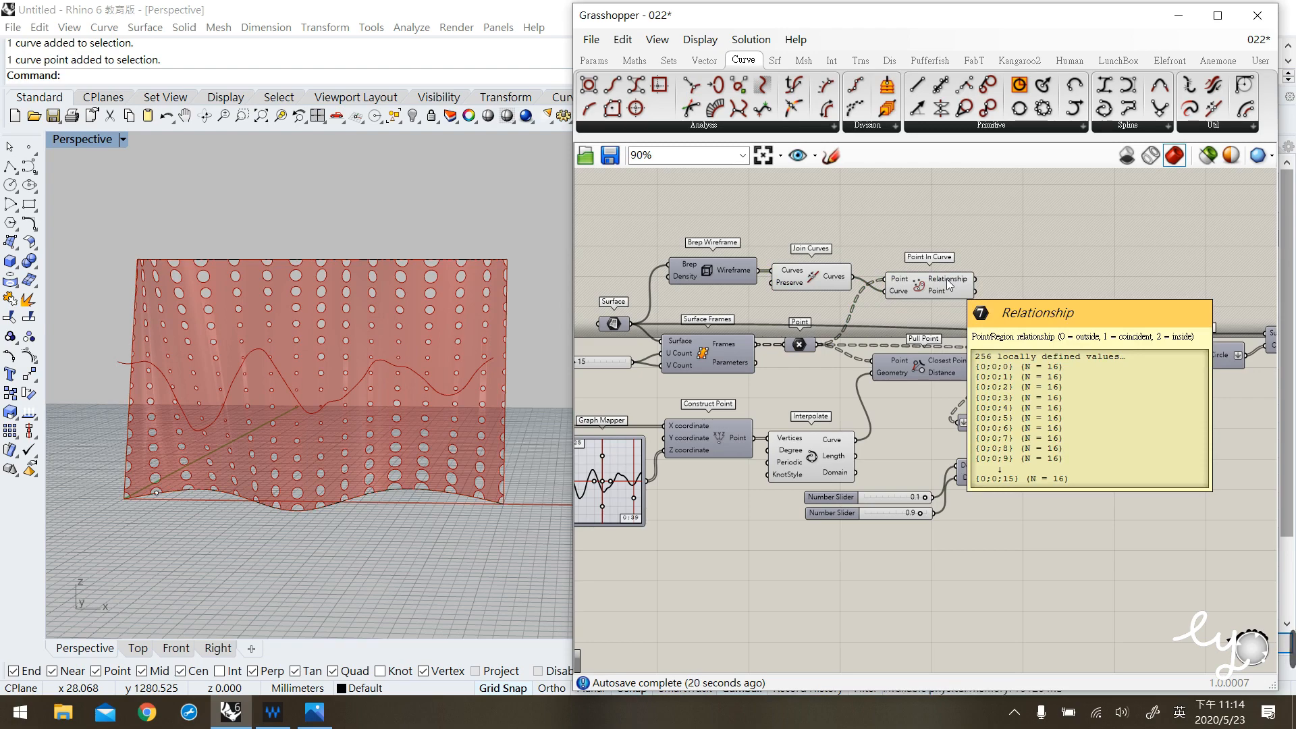
click(594, 59)
drag(883, 109, 1110, 290)
drag(976, 279, 1062, 375)
drag(1111, 262, 1118, 389)
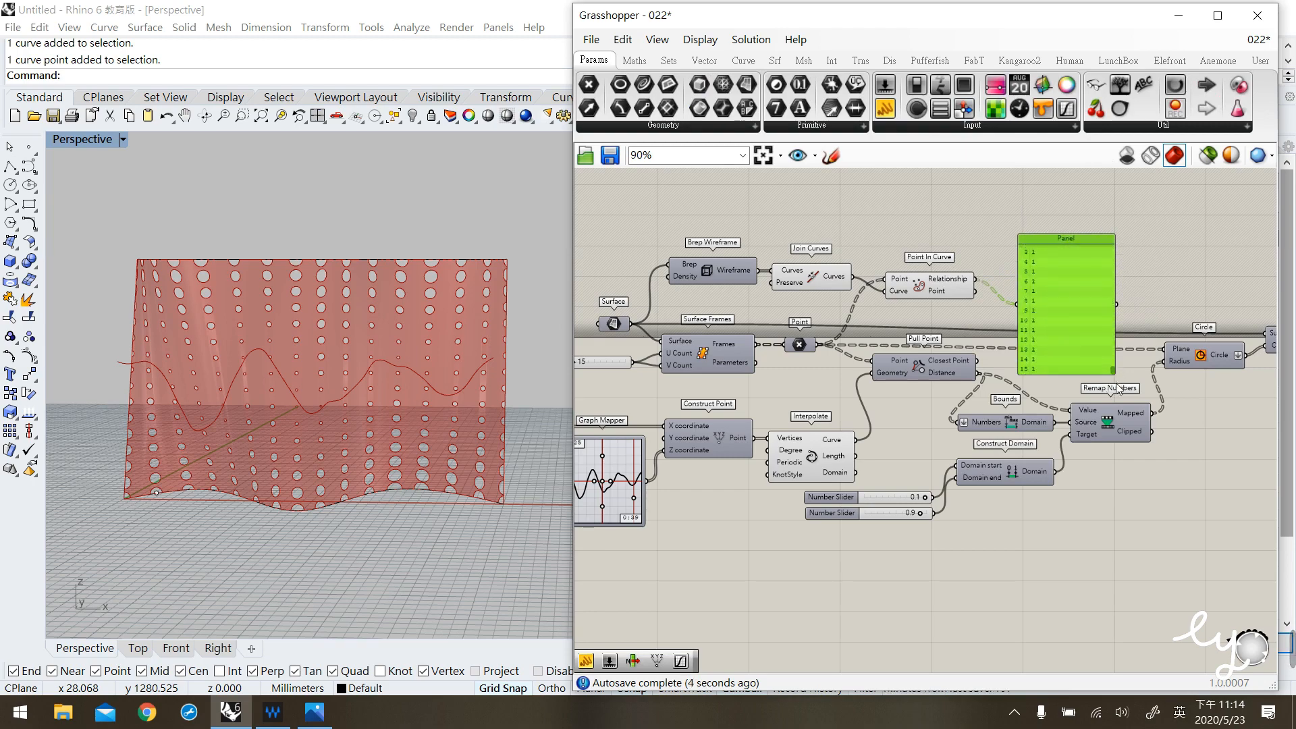
key(Delete)
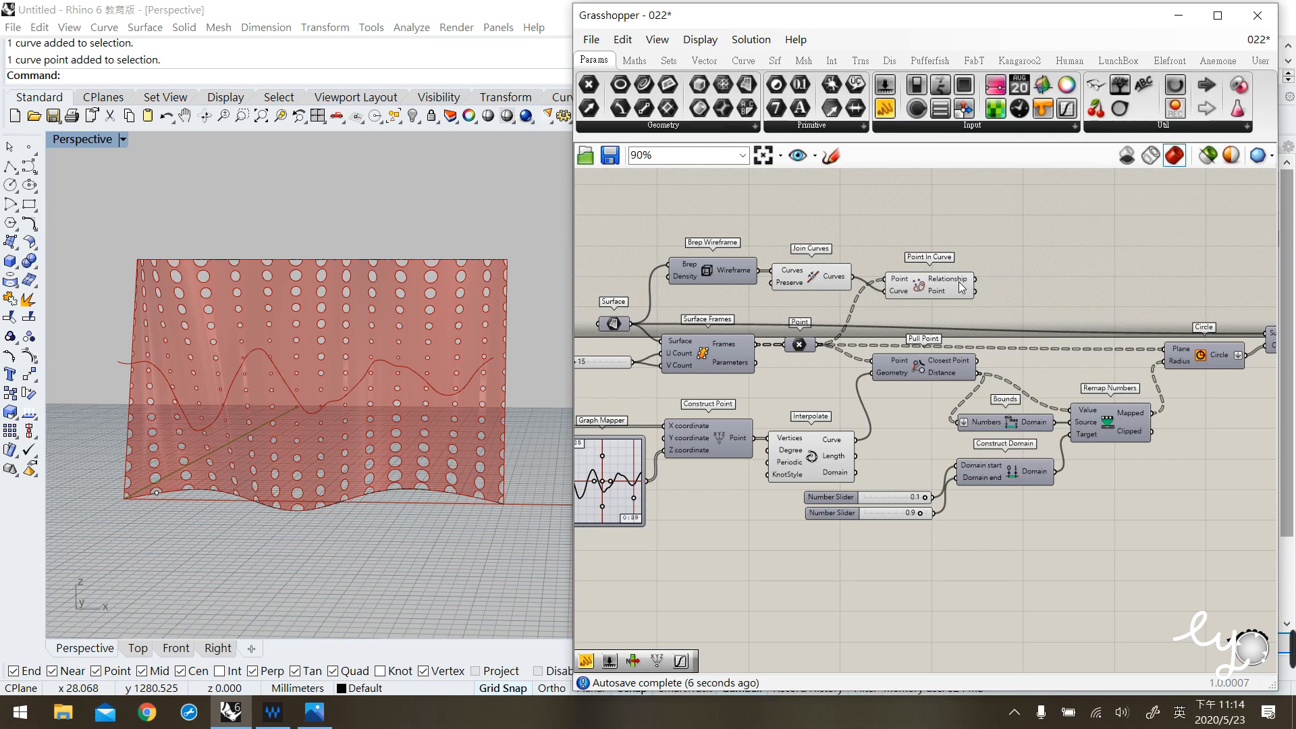
Move the Point In Curve component slightly closer to Pull Point and clear the selection.
mouse_move(962, 287)
right_drag(970, 316, 951, 317)
drag(903, 293, 894, 303)
click(910, 257)
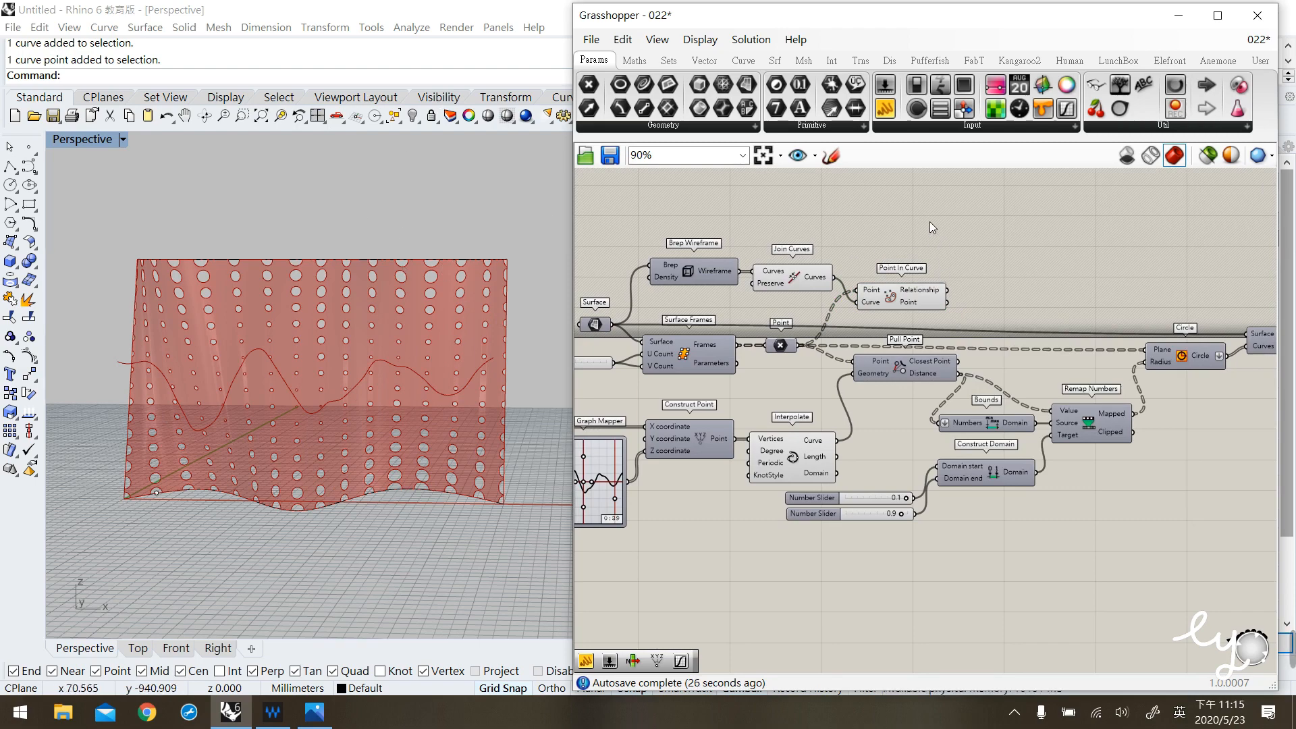
Add an Equality component beside Point In Curve and connect Point In Curve's Relationship output to its First Number input.
mouse_move(635, 59)
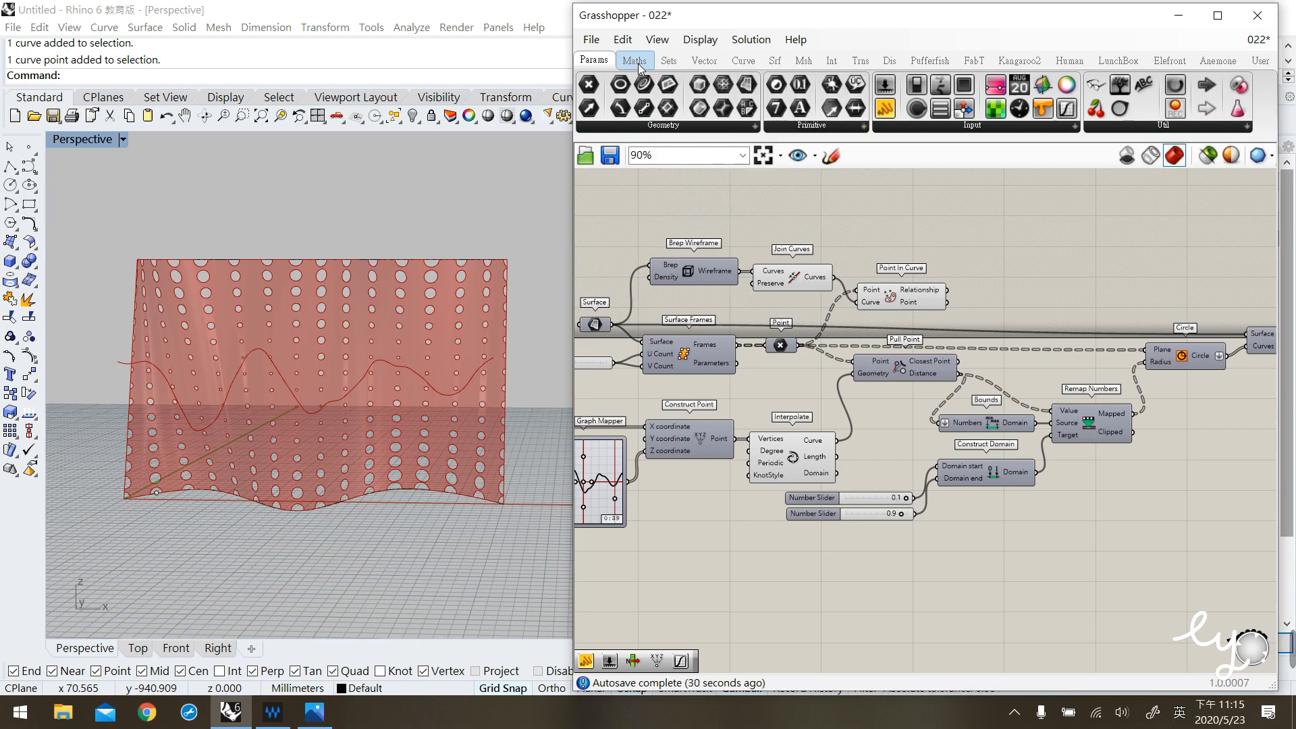
click(635, 60)
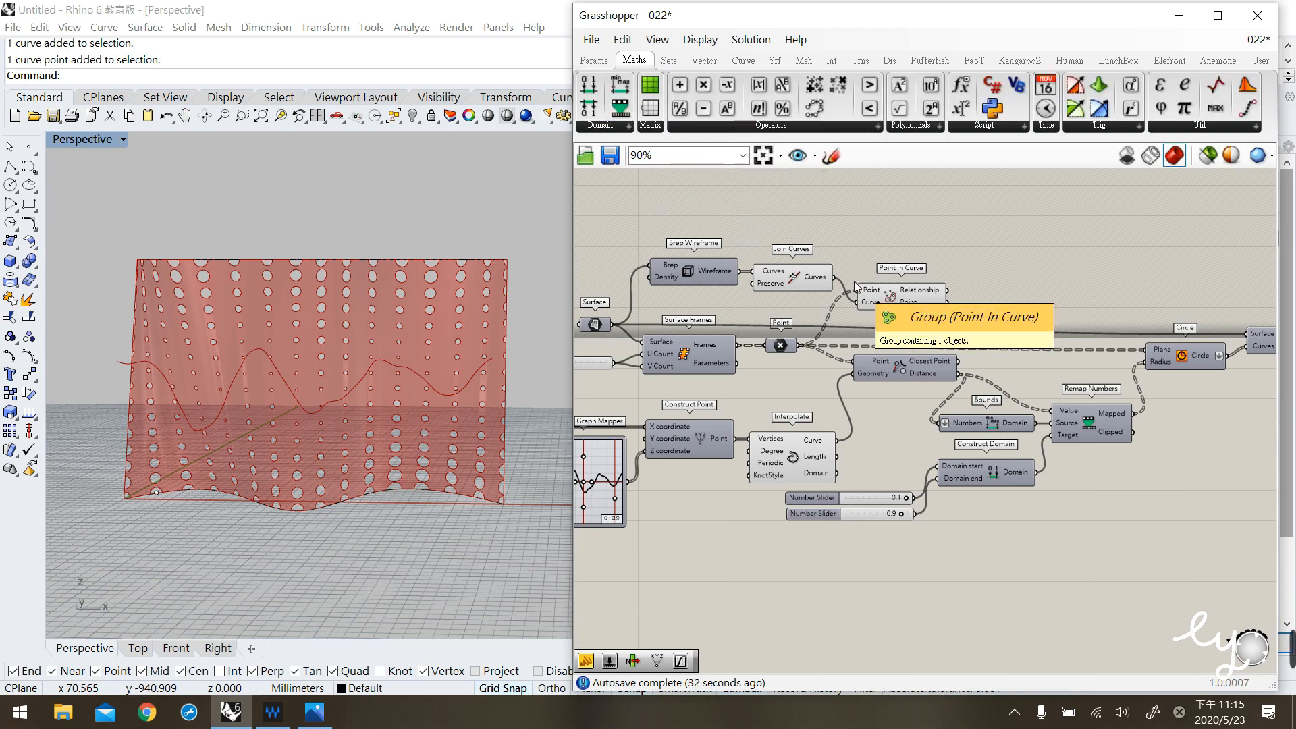
click(853, 127)
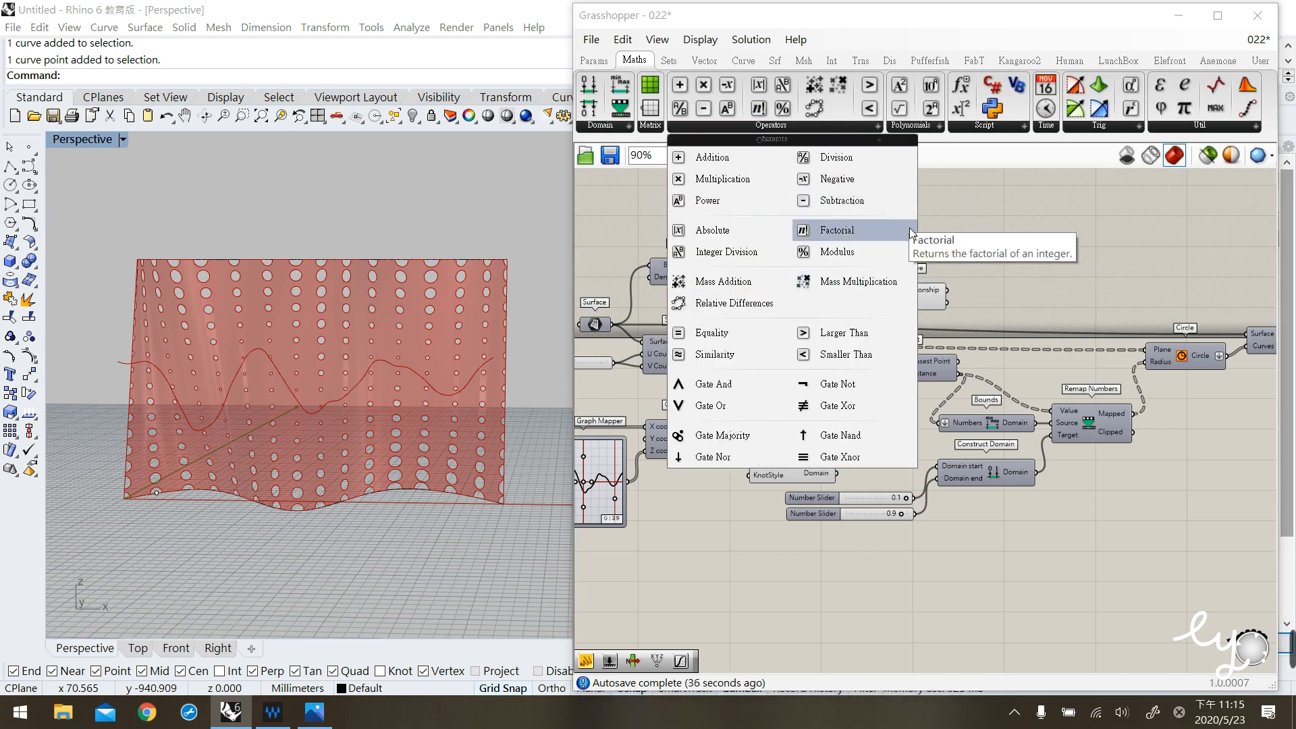
mouse_move(699, 333)
mouse_down()
mouse_move(999, 276)
mouse_move(1017, 288)
mouse_up()
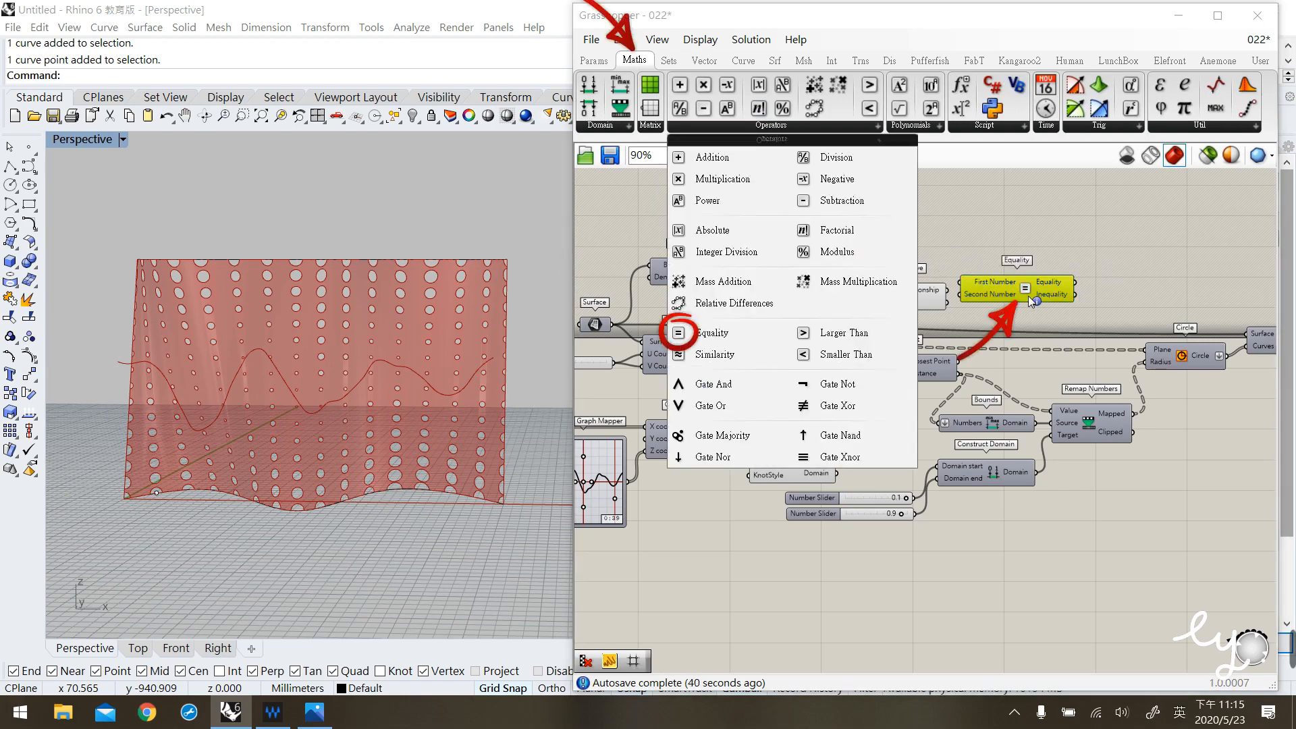
drag(998, 293, 1031, 301)
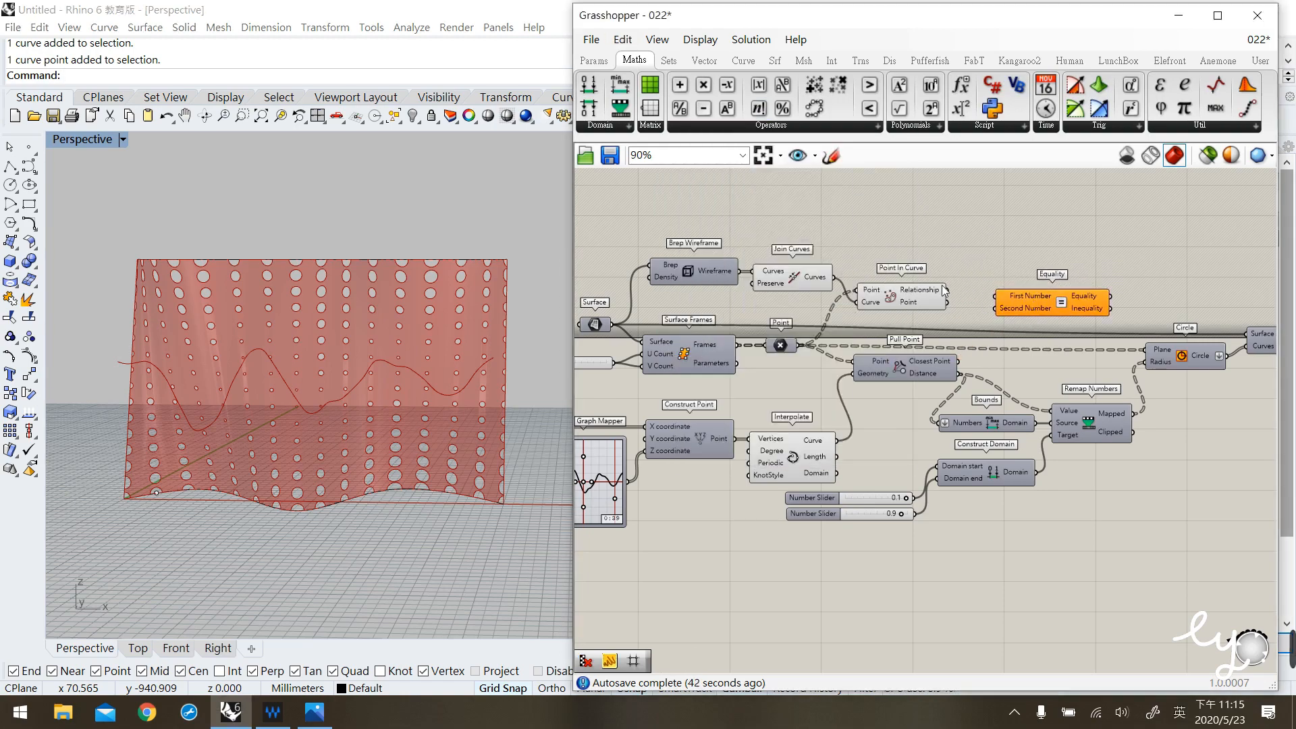
drag(913, 308, 912, 302)
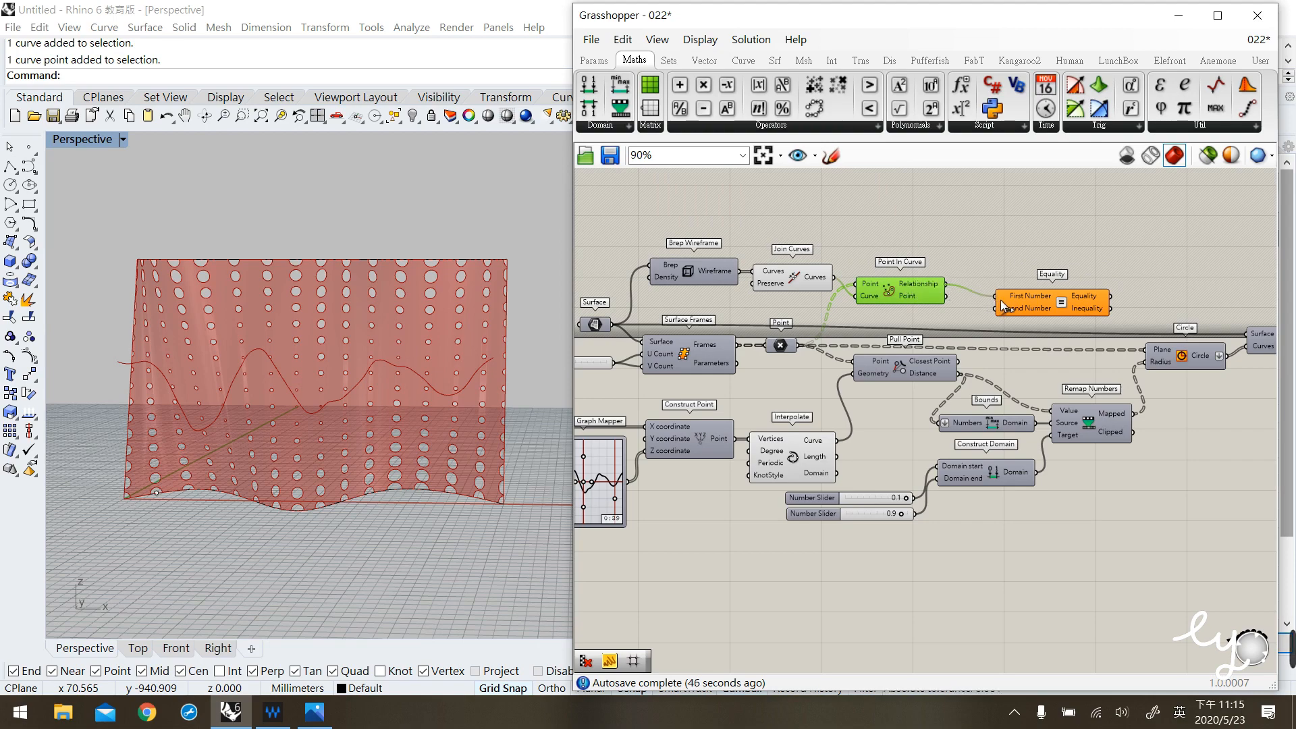
drag(1020, 305, 1023, 292)
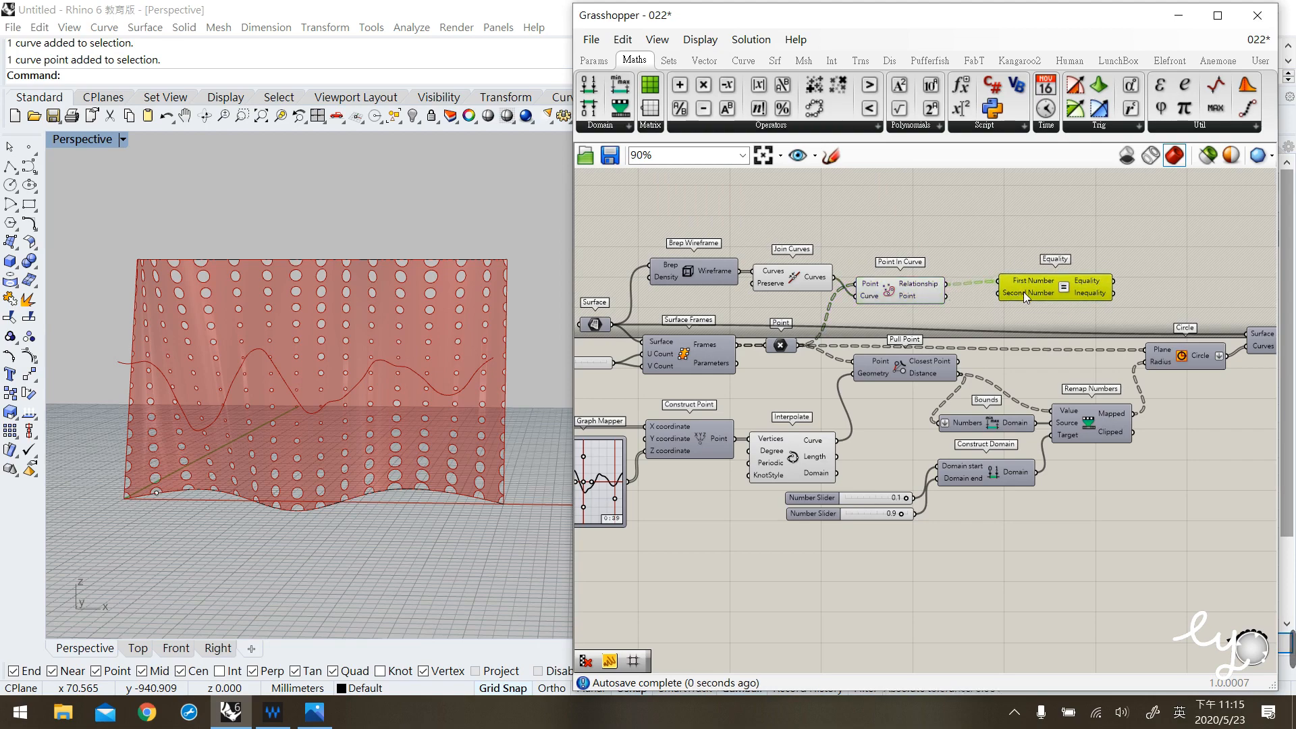
click(969, 329)
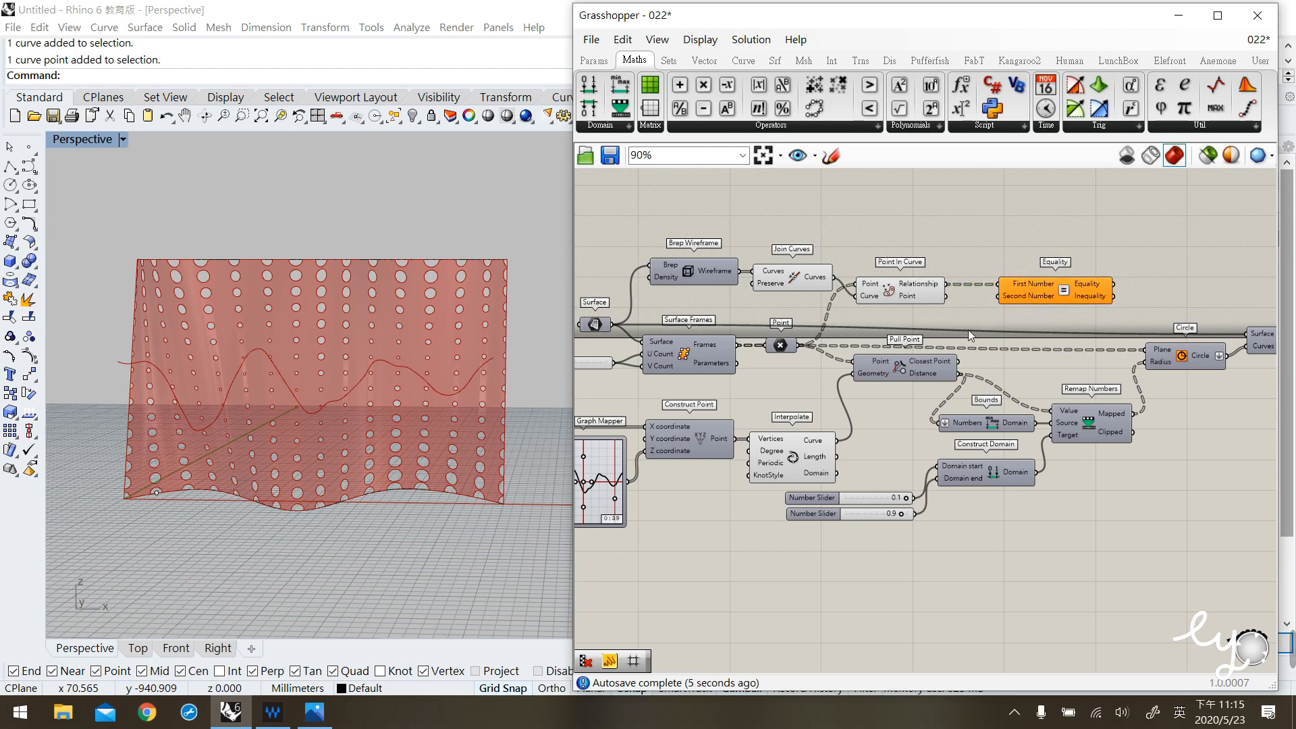
double_click(963, 332)
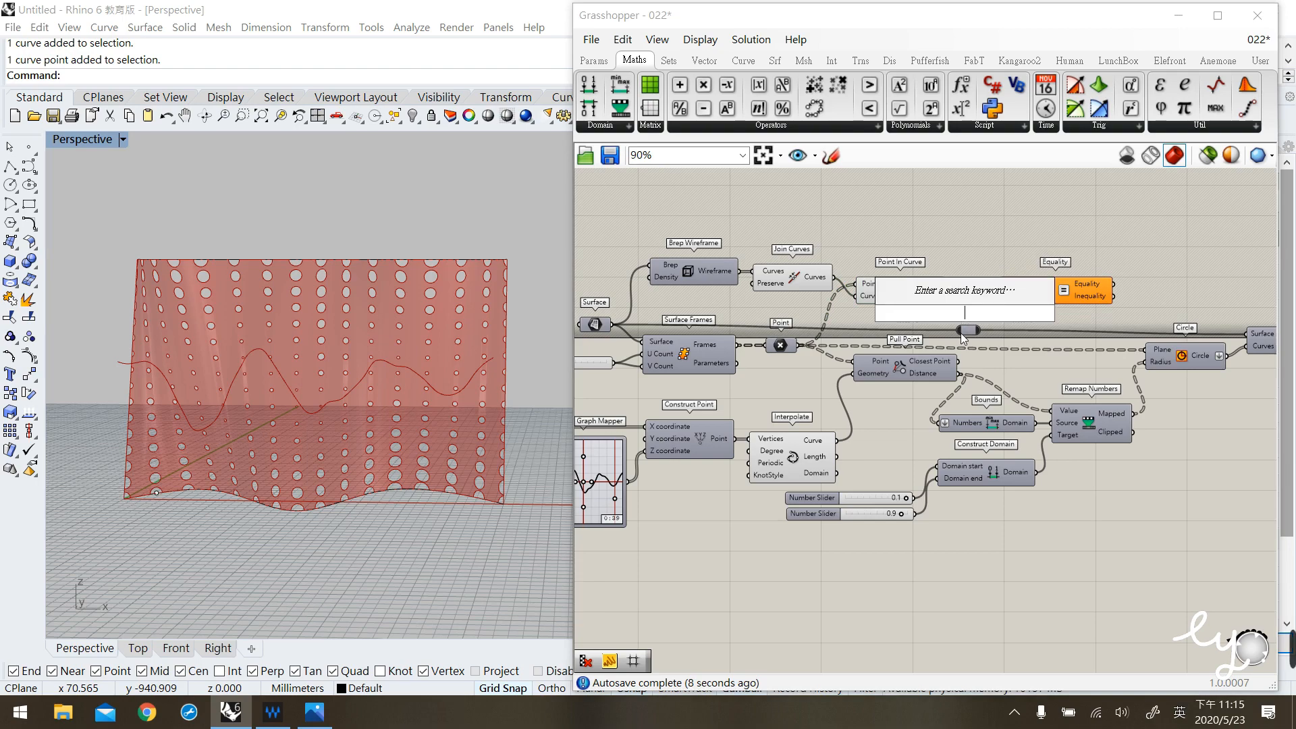
click(967, 330)
key(Delete)
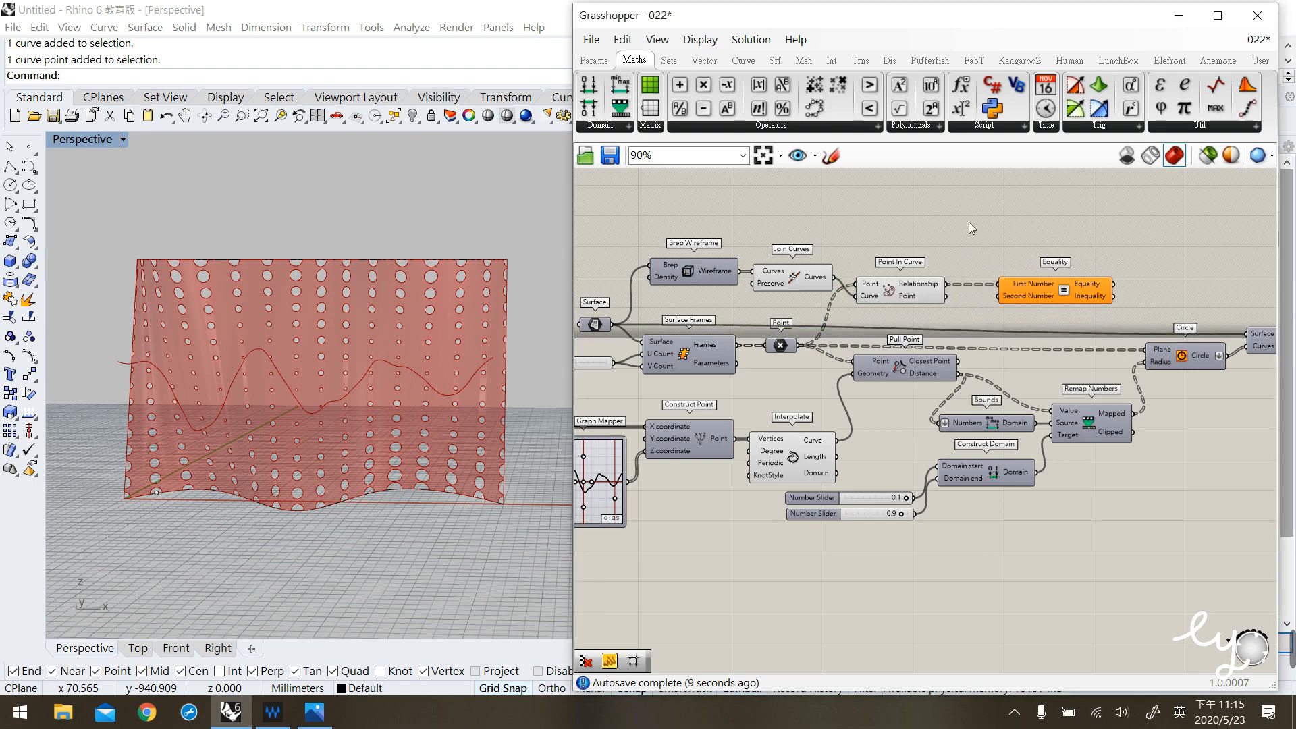
Add a panel with the value 2, connect it to Equality's Second Number input, and place it just below Point In Curve.
double_click(967, 240)
text("2)
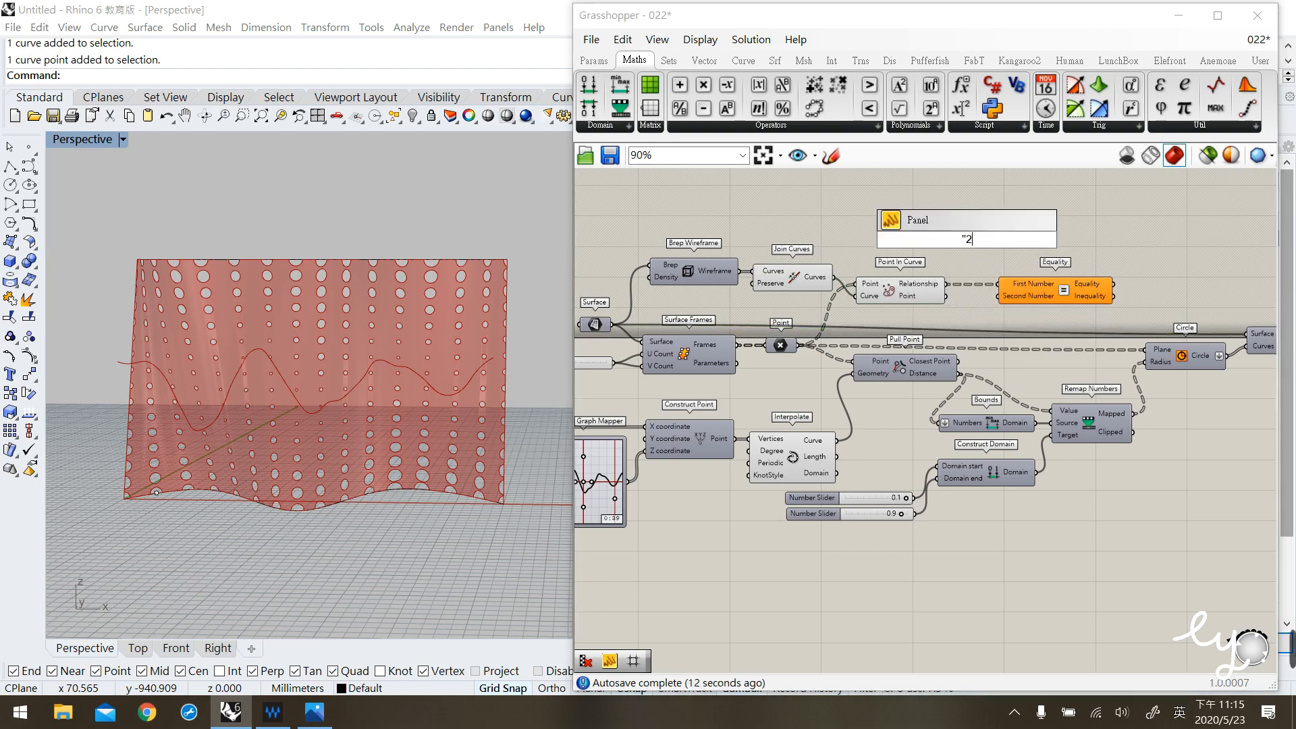
key(Return)
drag(977, 241, 1000, 296)
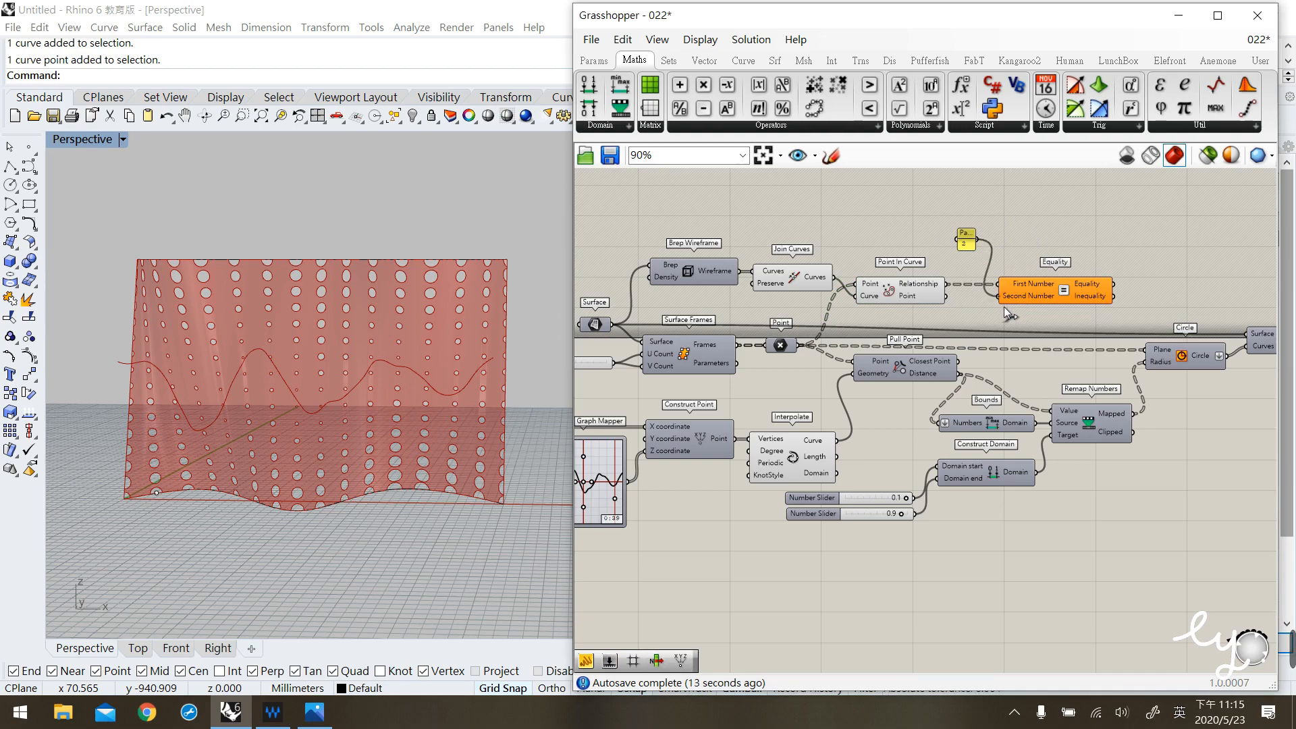
click(999, 305)
mouse_move(976, 241)
mouse_down()
mouse_move(954, 318)
mouse_move(970, 243)
mouse_up()
drag(1034, 289, 1018, 289)
right_drag(1051, 310, 975, 307)
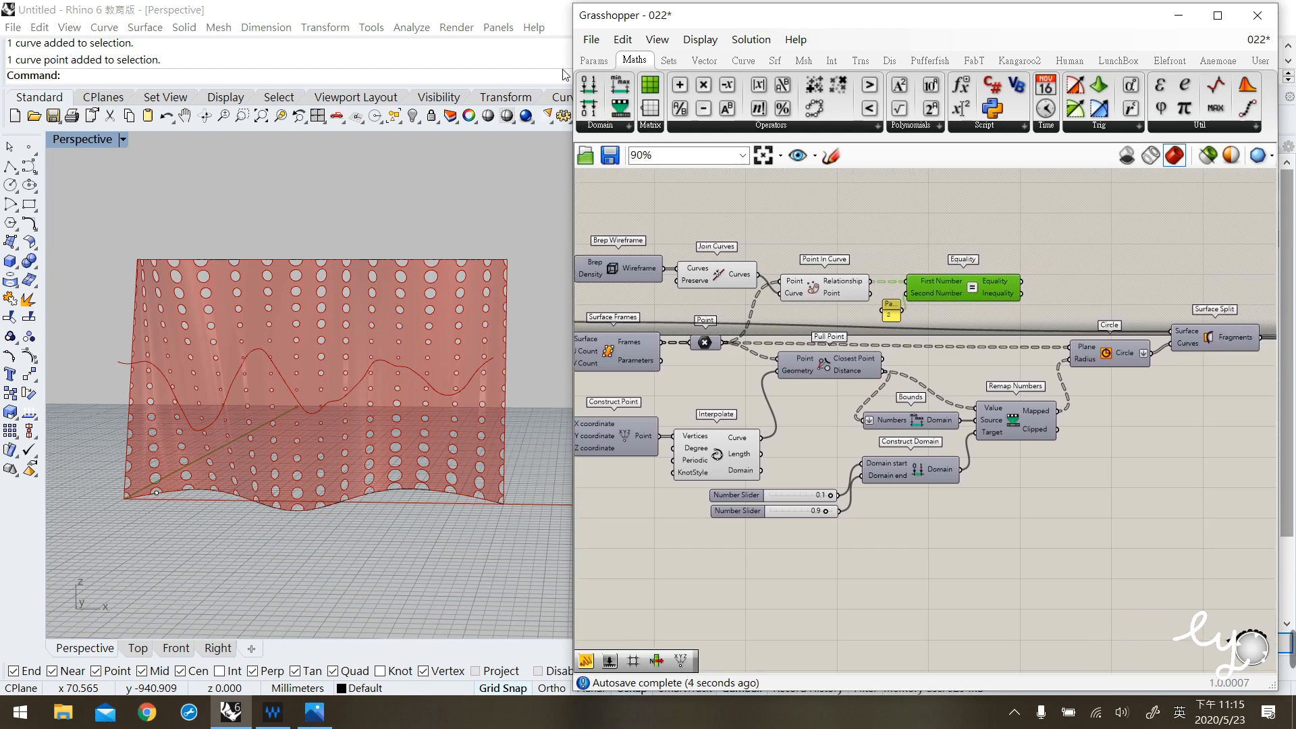
Compare Equality's output with Point In Curve's Relationship values in two temporary panels, and delete both panels.
click(594, 60)
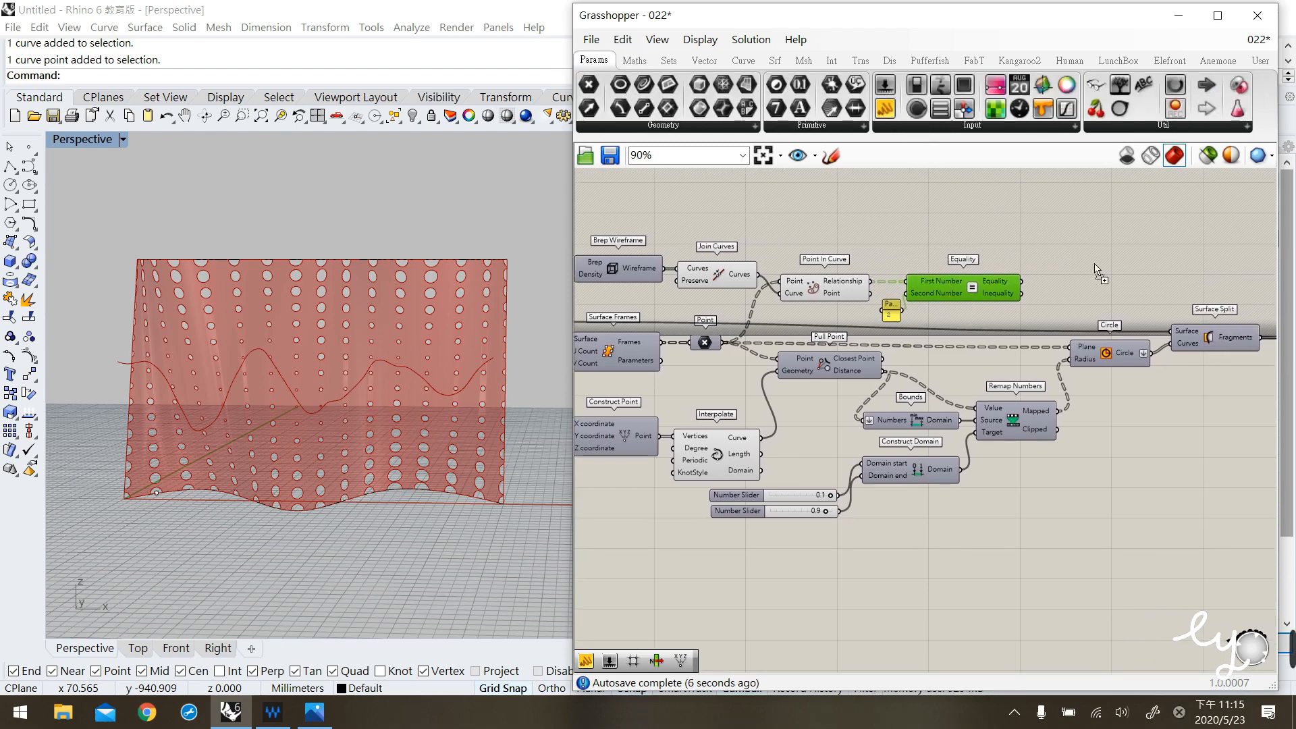
drag(1092, 267, 1094, 265)
drag(1021, 281, 1101, 488)
drag(887, 107, 958, 322)
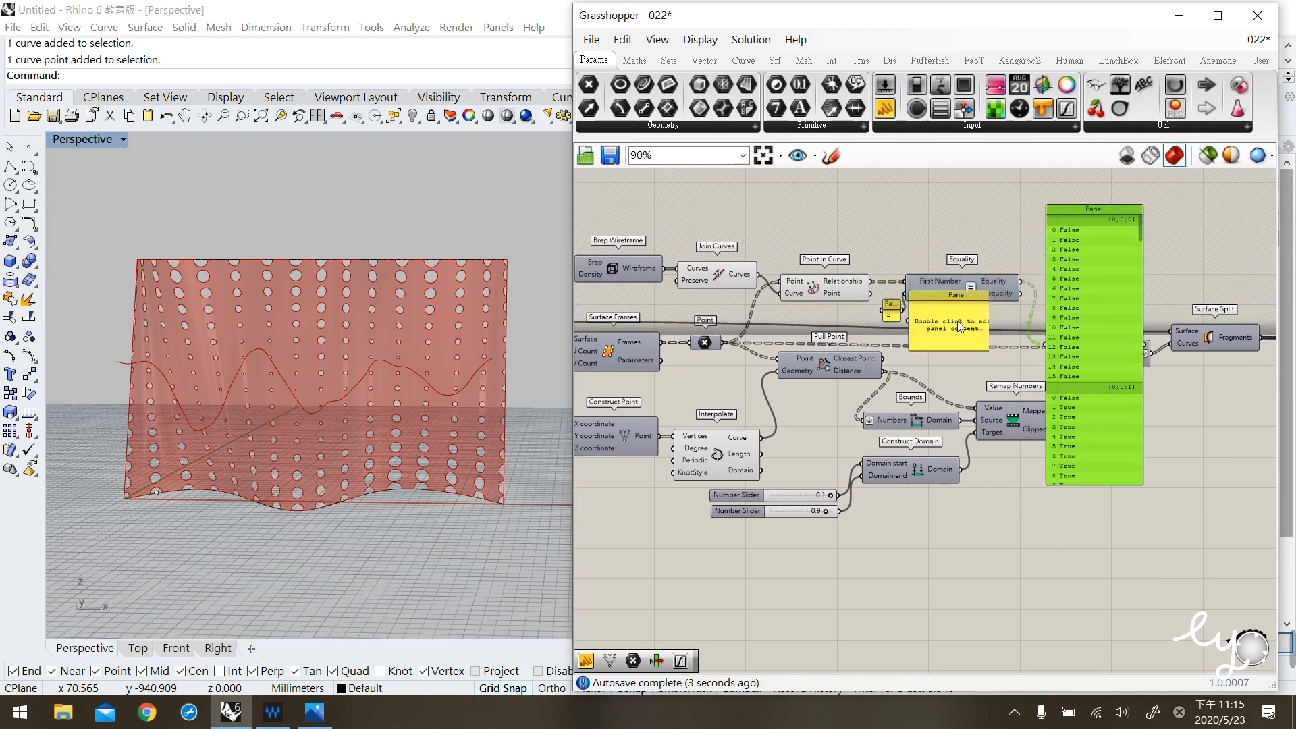
drag(871, 281, 938, 489)
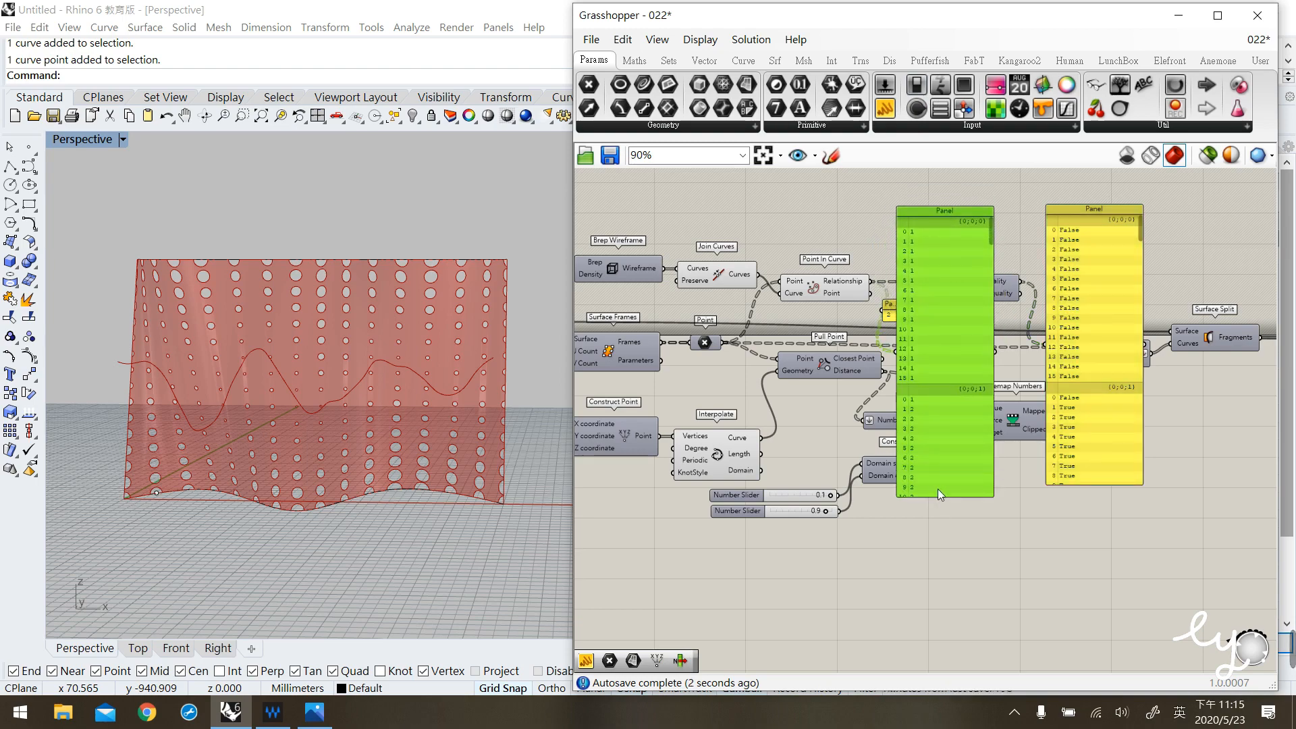
drag(921, 354, 963, 355)
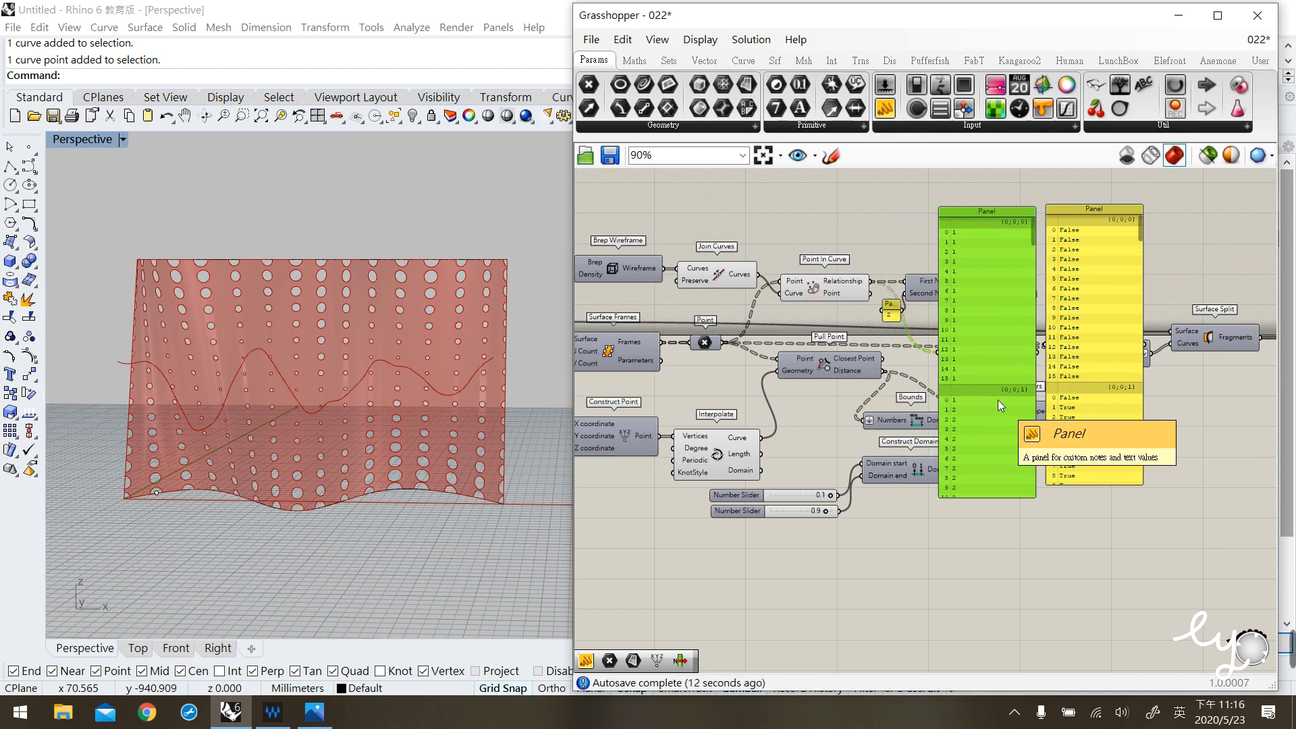
key(Delete)
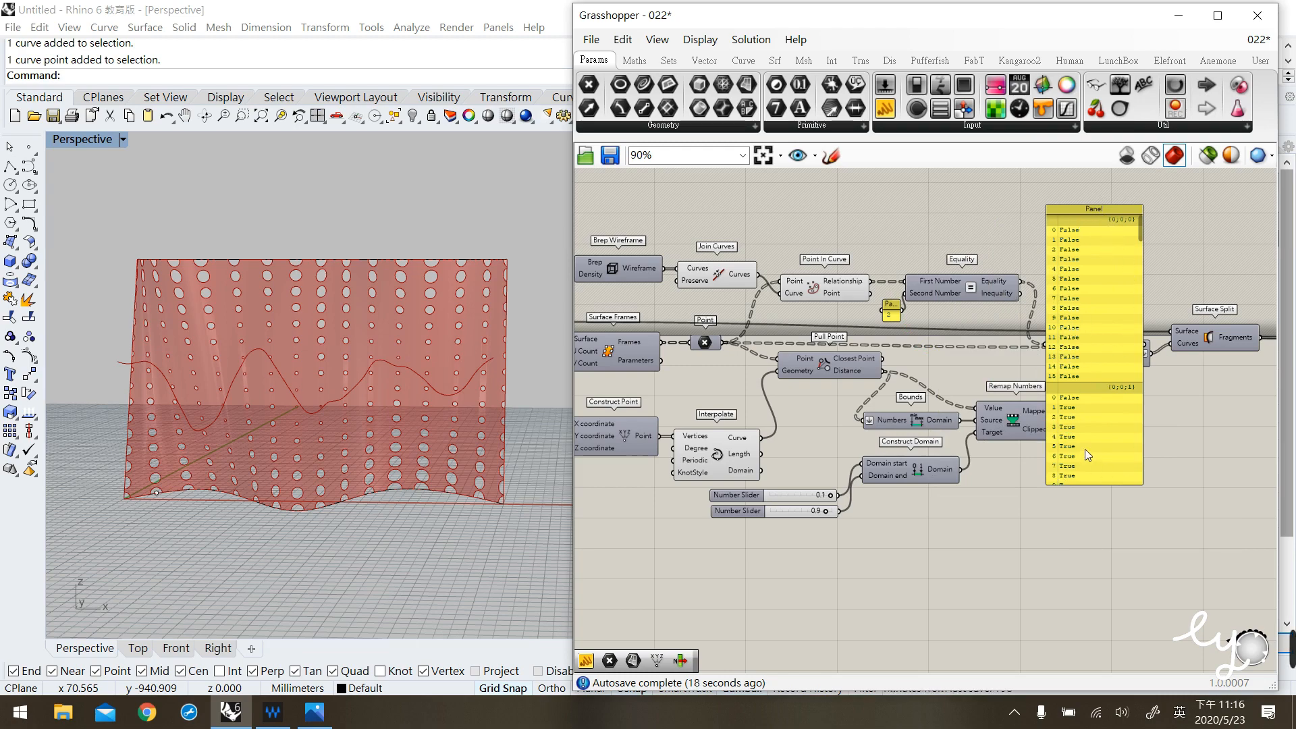
drag(94, 227, 549, 545)
click(351, 233)
click(1122, 302)
key(Delete)
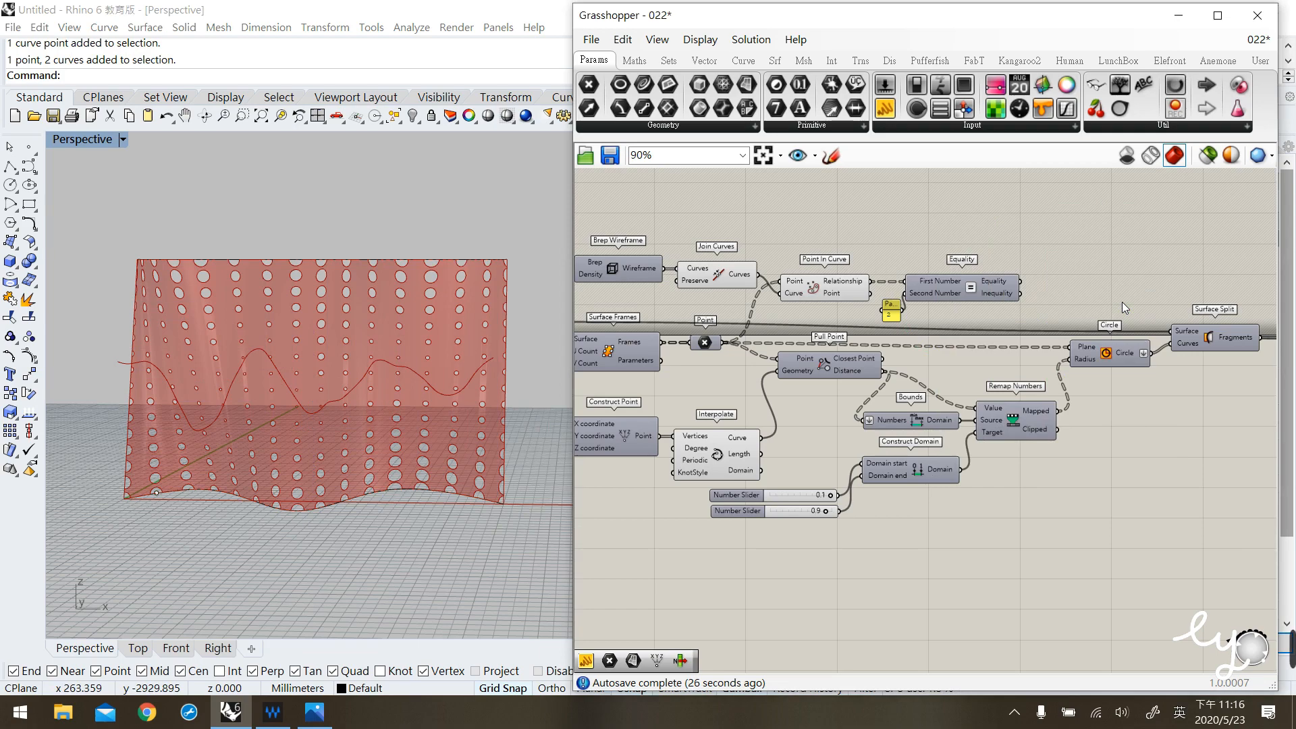
Add a Cull Pattern component beside Equality and connect Equality's Equality output to its Cull Pattern input.
click(669, 60)
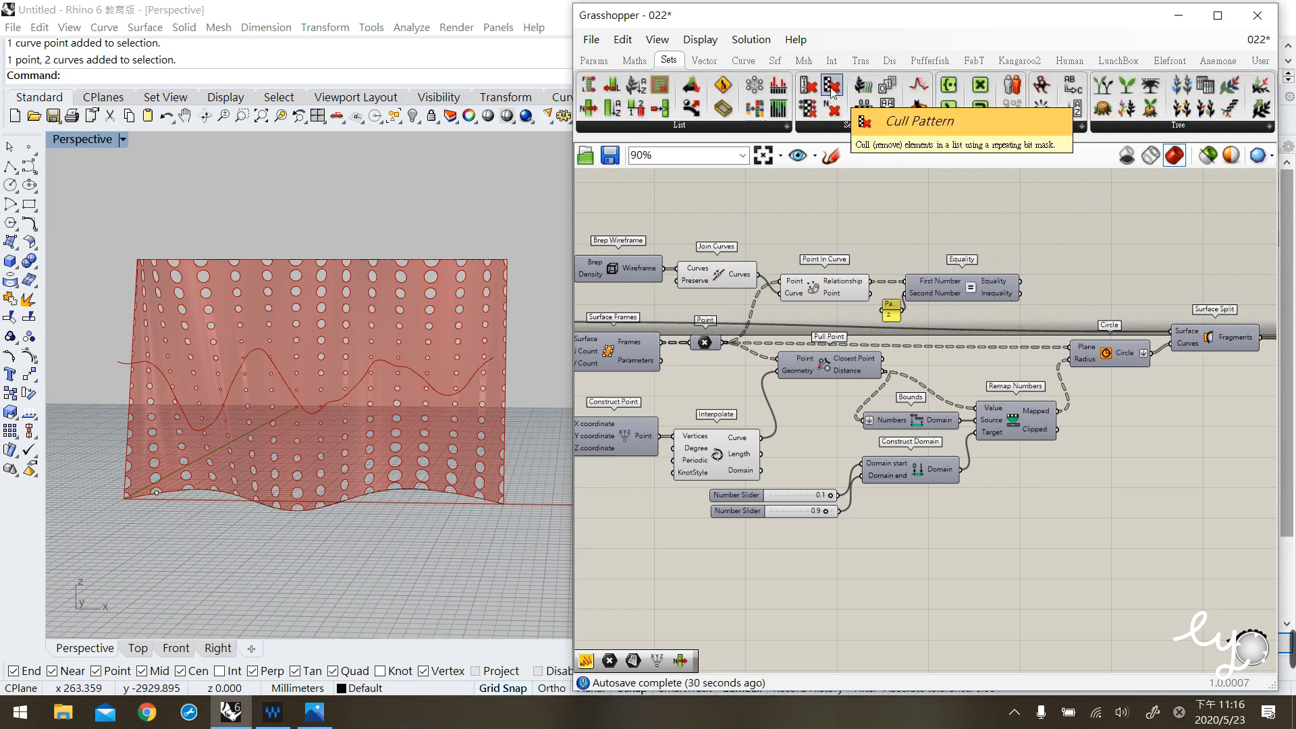
drag(832, 86, 1091, 256)
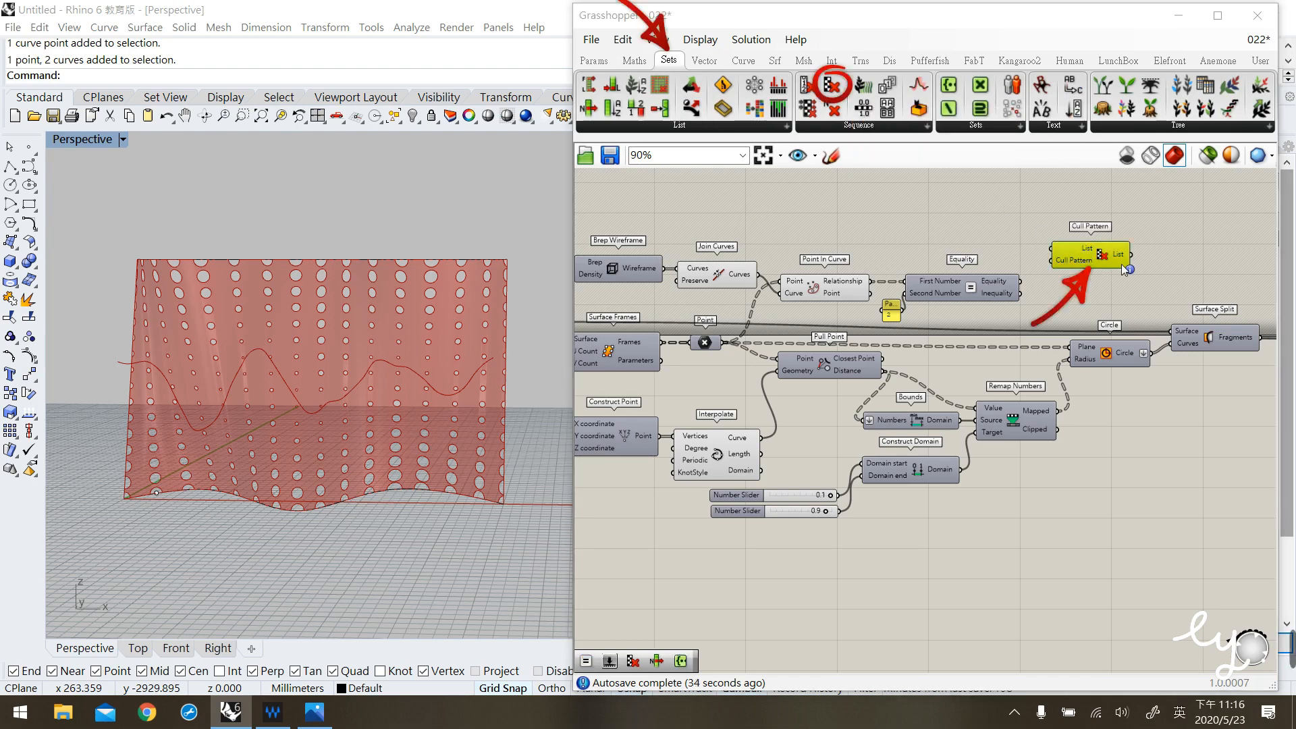
drag(1088, 264, 1097, 284)
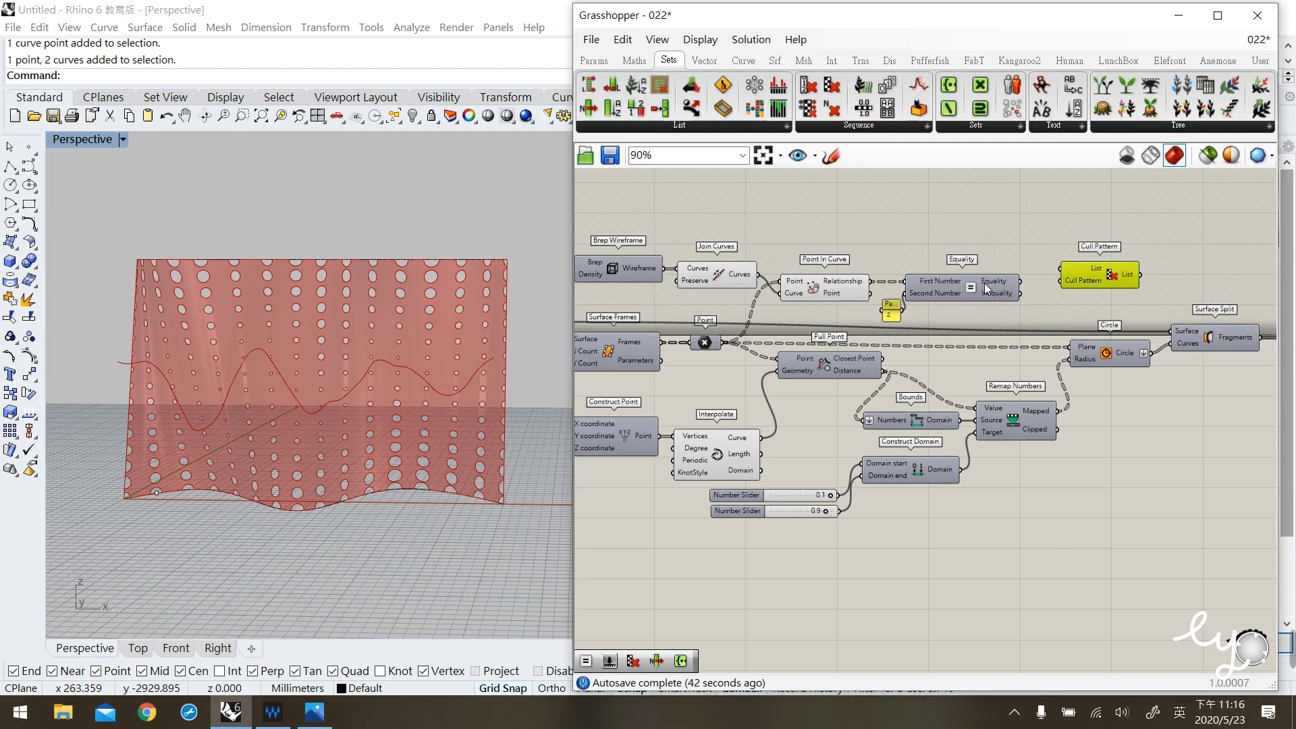
drag(971, 287, 974, 286)
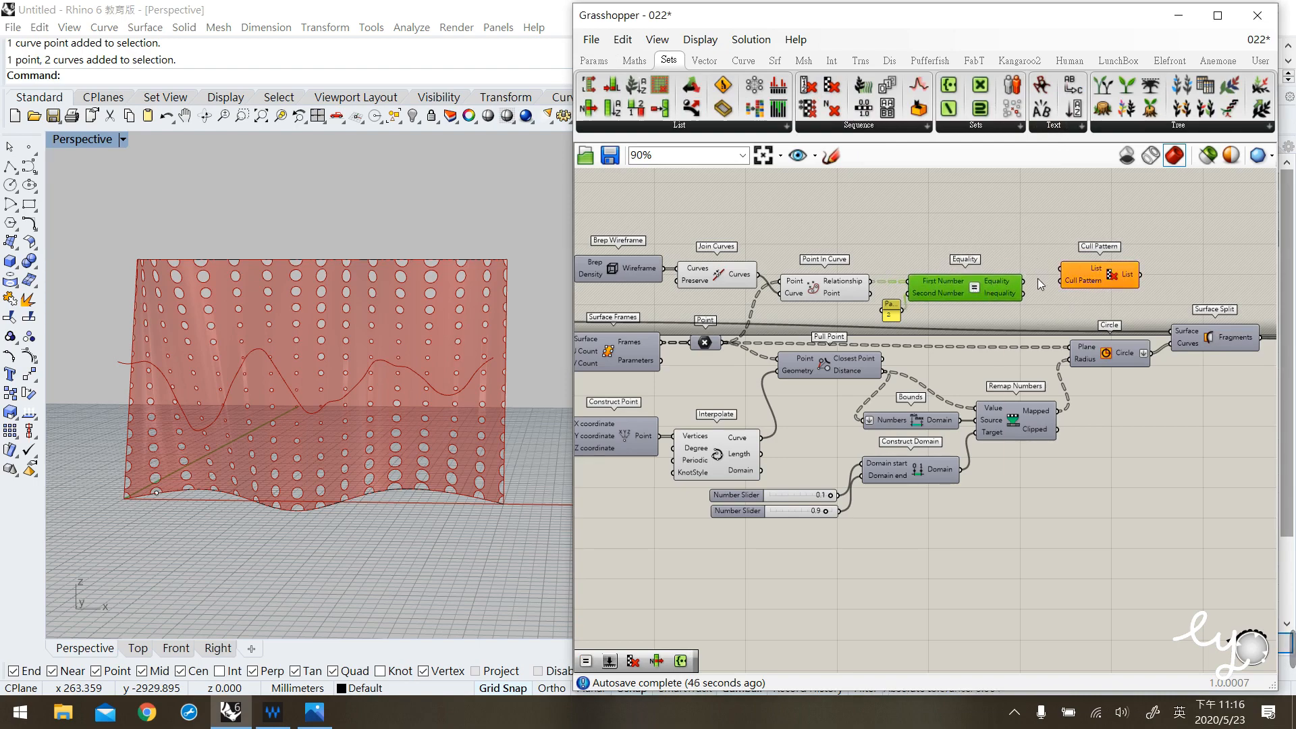
drag(1040, 284, 1066, 285)
click(1087, 302)
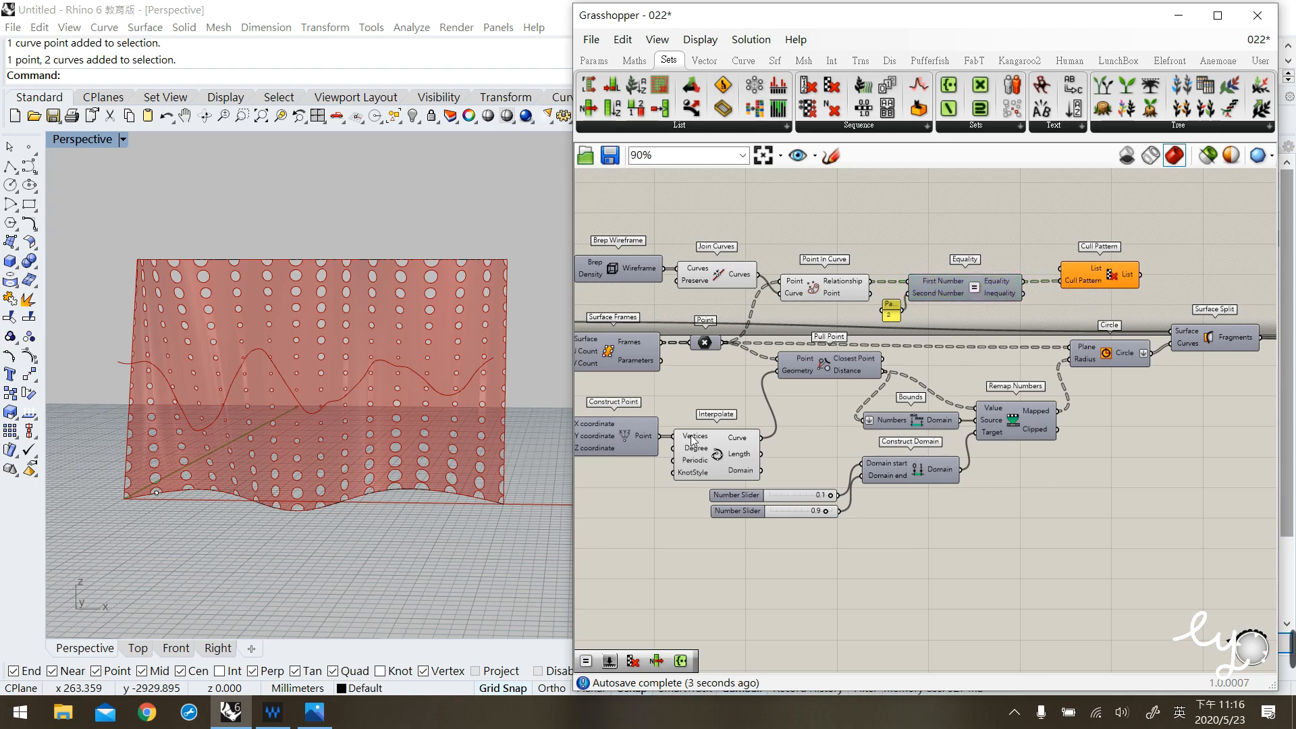
Preview the Surface Frames component's frames briefly and hide them again.
click(619, 358)
middle_click(619, 358)
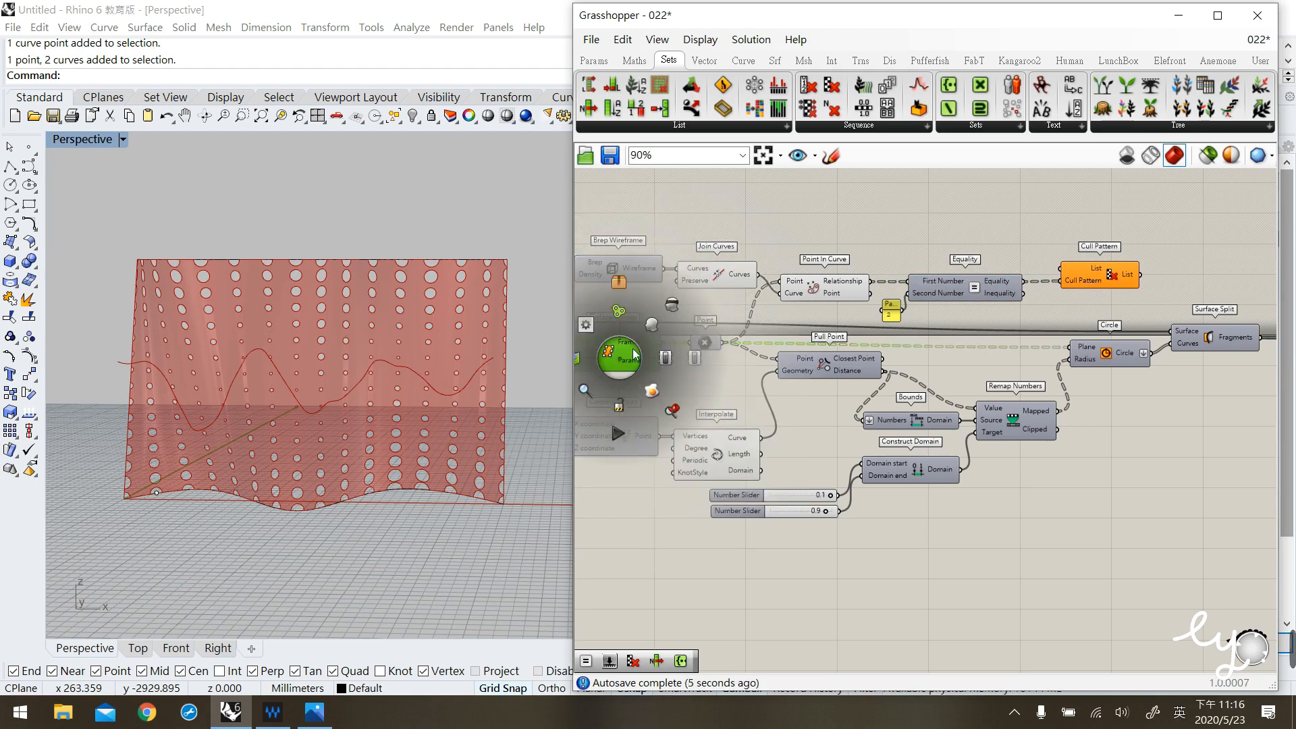
click(649, 331)
middle_click(626, 354)
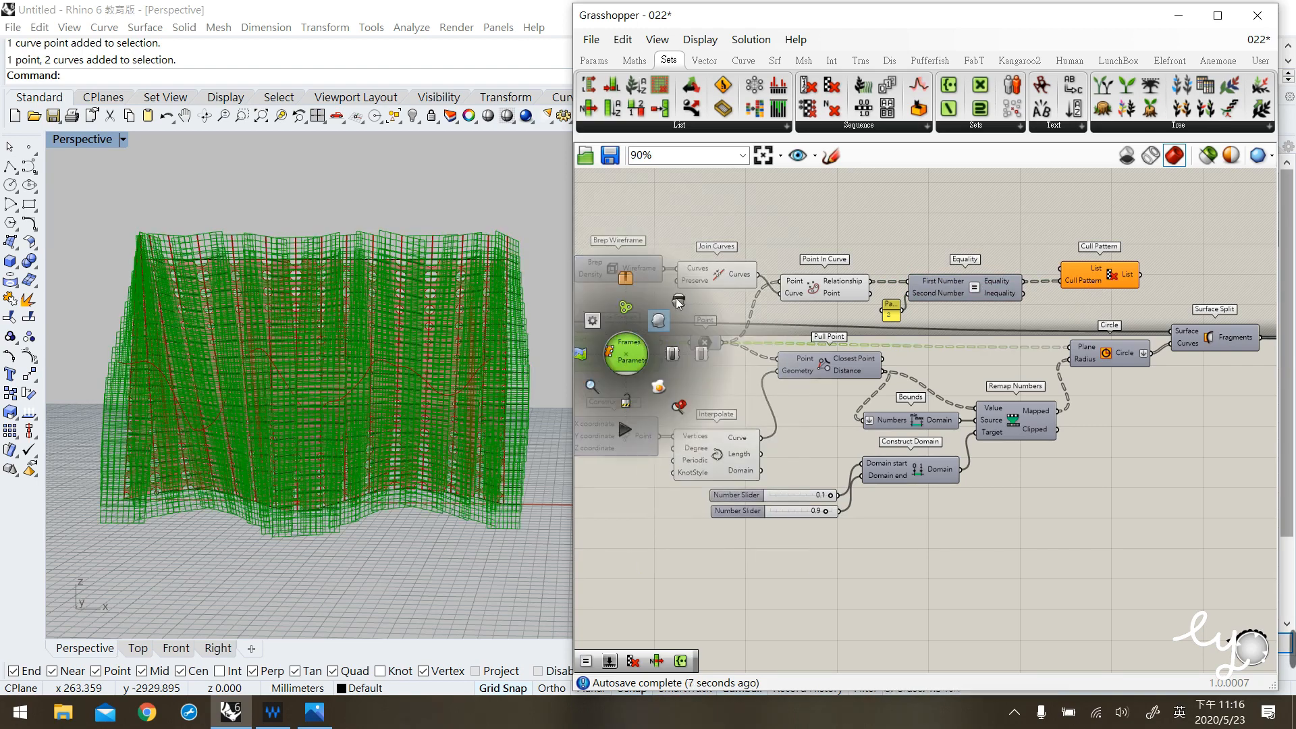
click(650, 331)
click(685, 259)
click(653, 346)
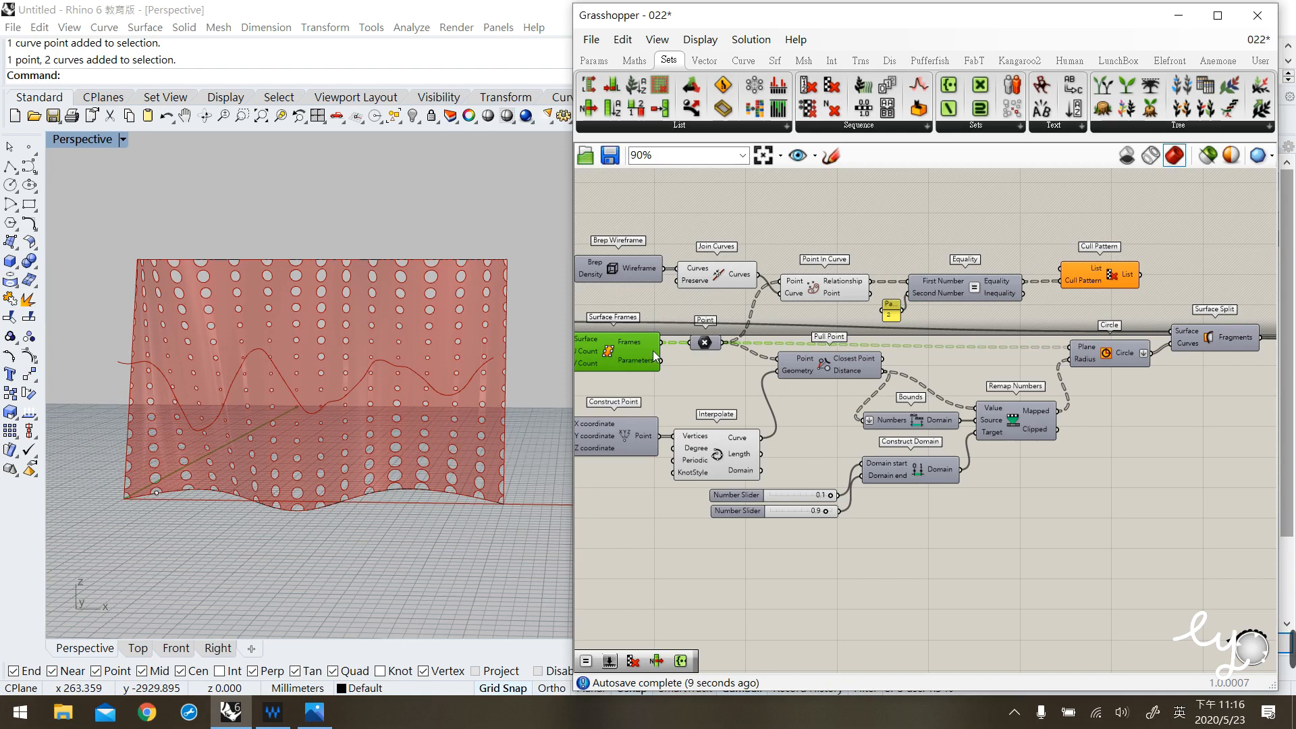
Connect Surface Frames' Frames output to Cull Pattern's List input and highlight the culled frames.
drag(666, 344, 1069, 279)
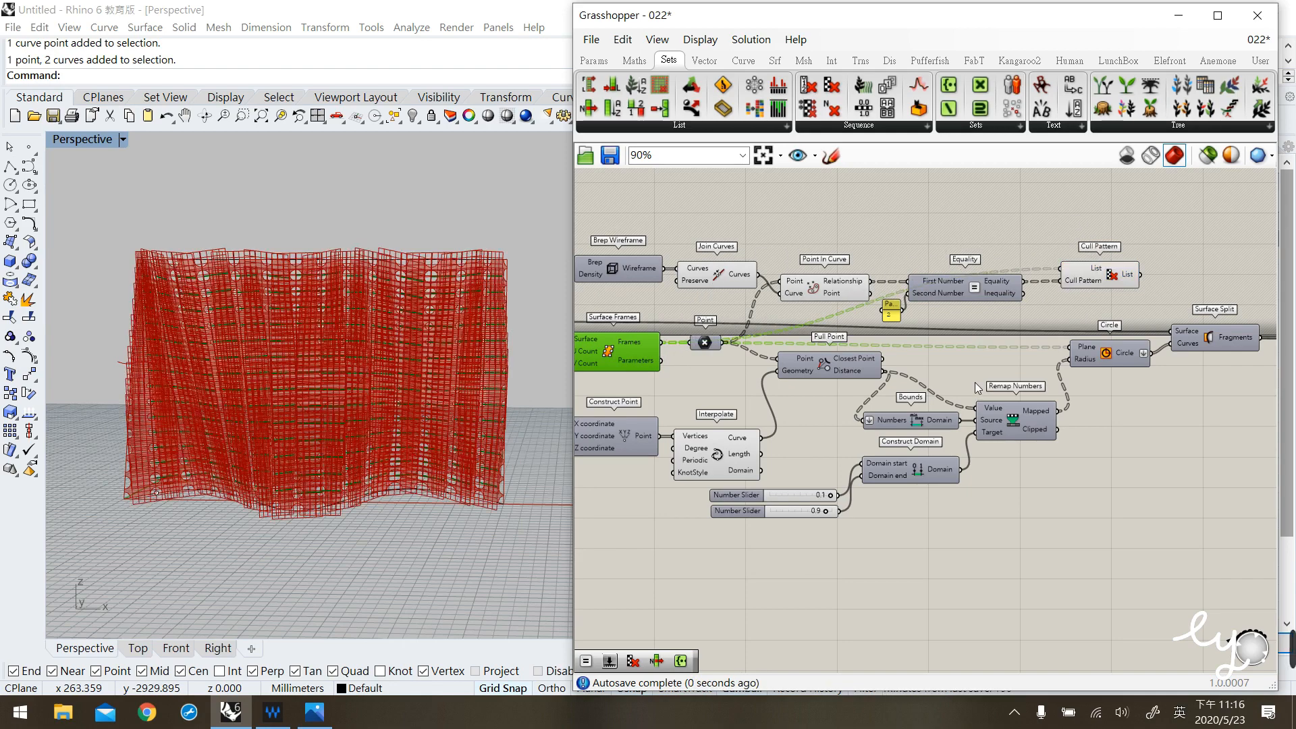
click(976, 383)
click(1097, 270)
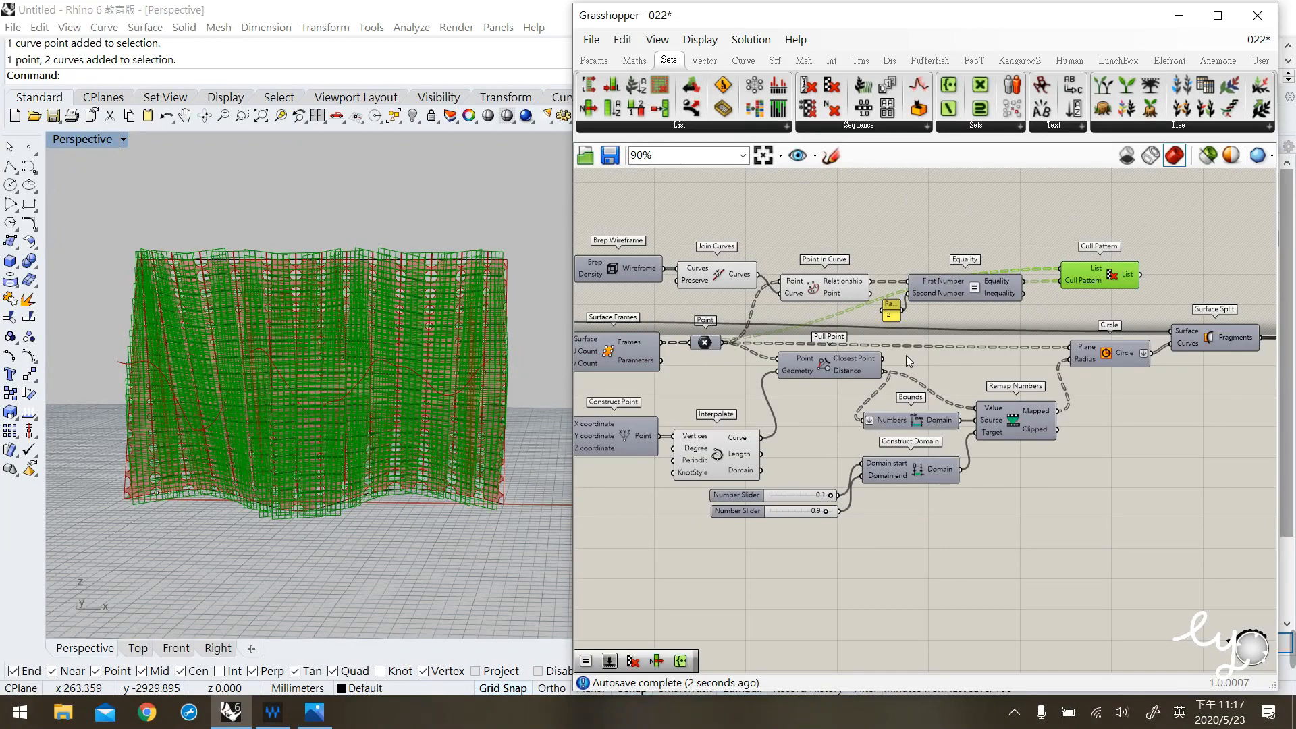
click(904, 251)
click(1101, 283)
Compare all surface frames with the culled frames by temporarily turning on the preview of Surface Frames.
click(617, 355)
middle_click(617, 355)
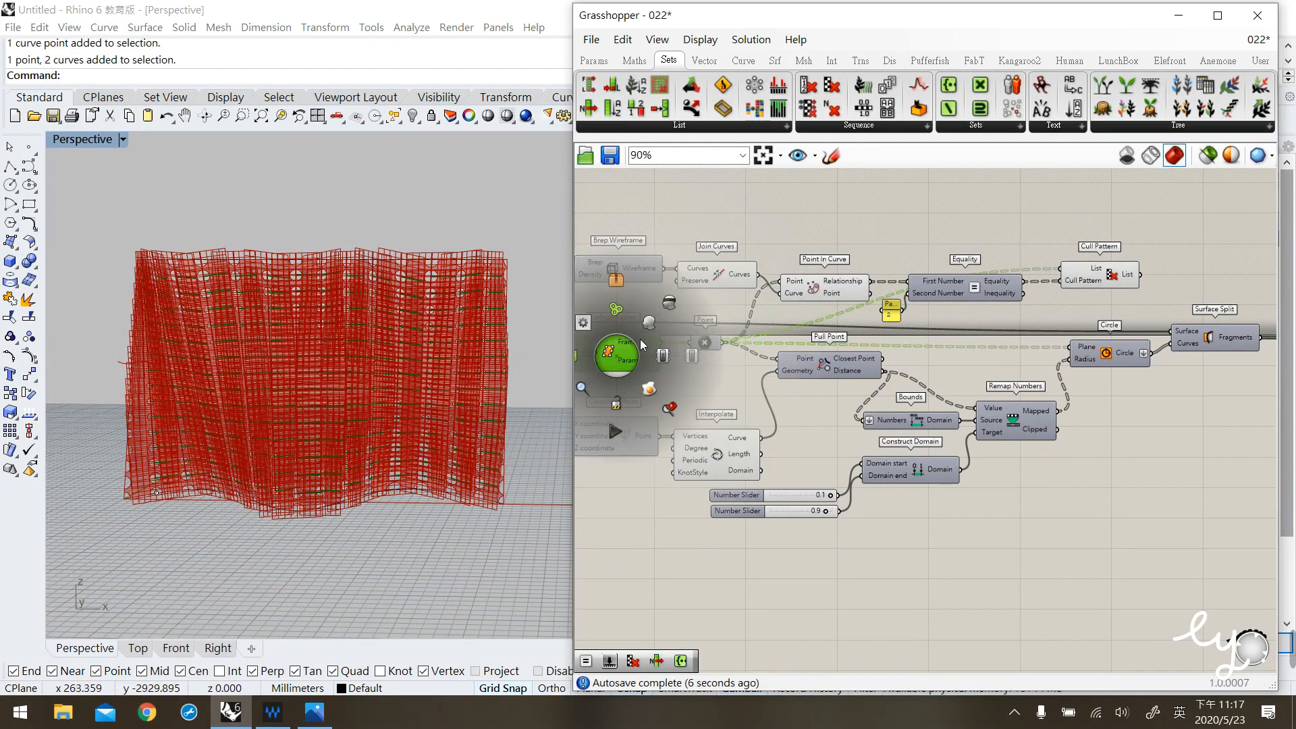
click(644, 326)
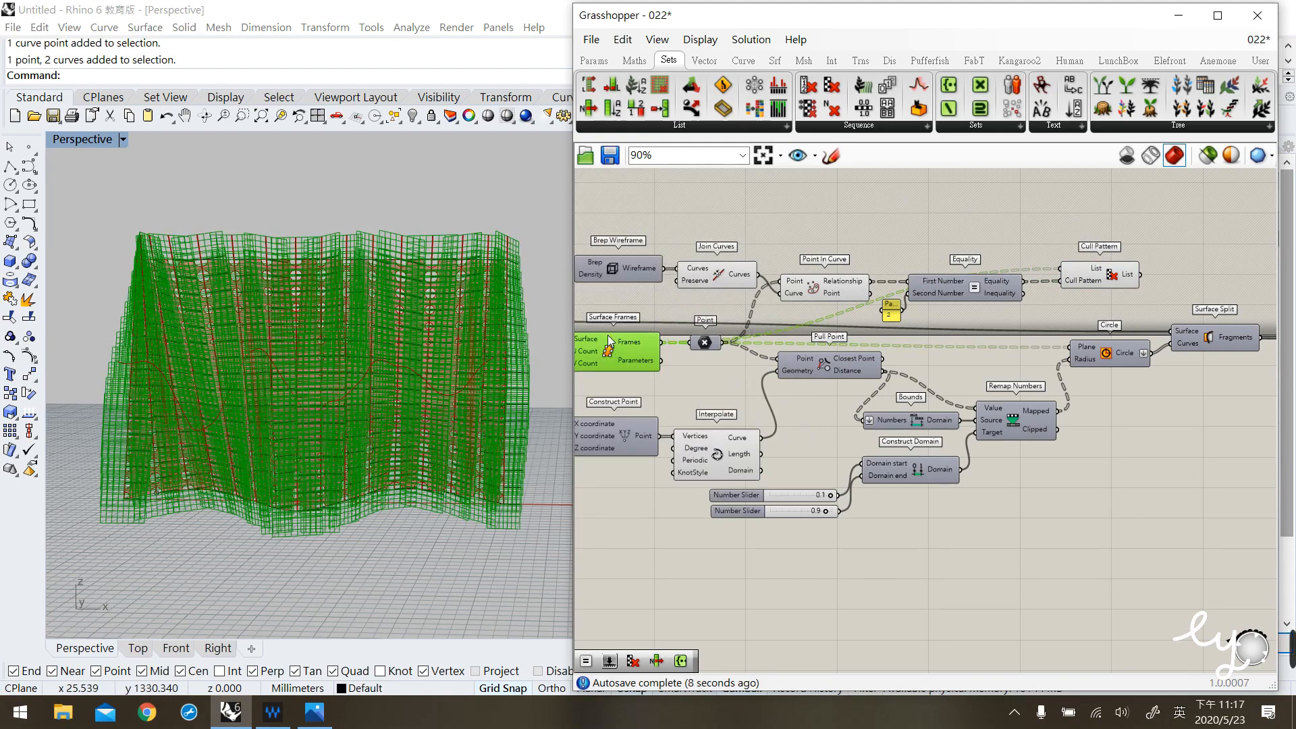
click(1088, 284)
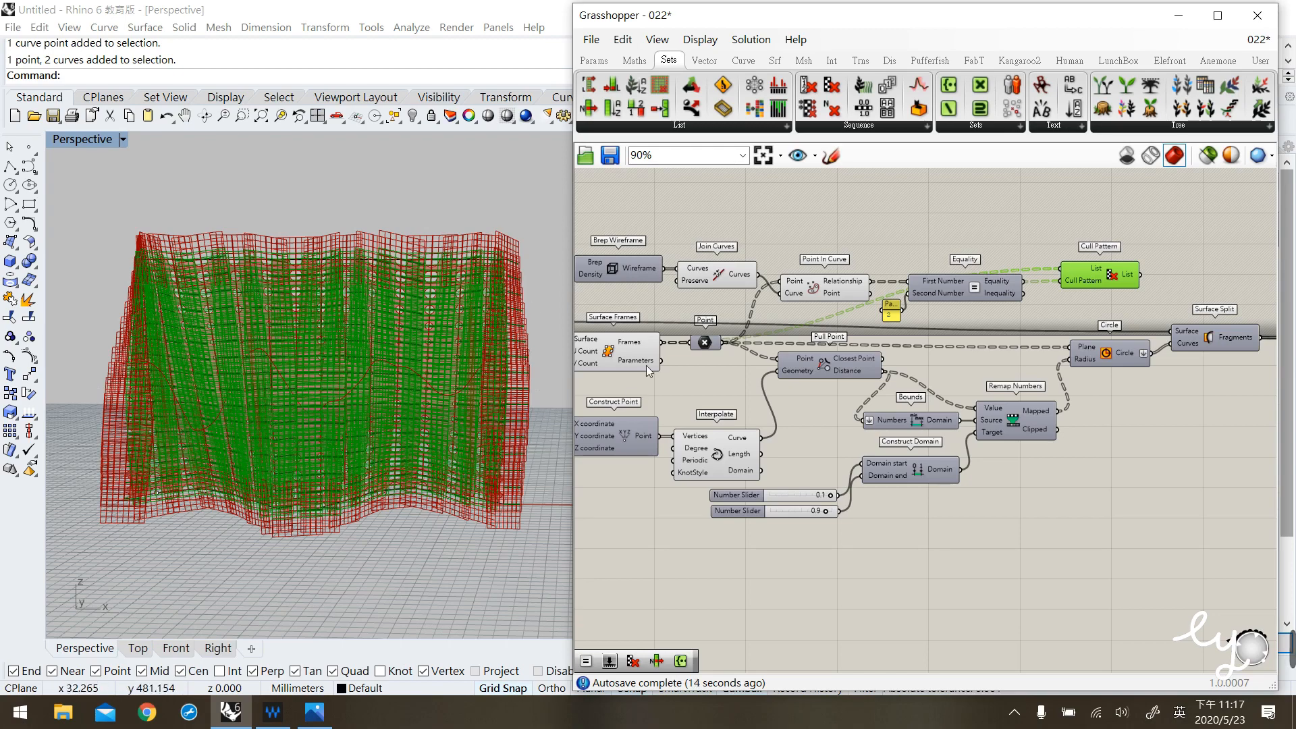
click(628, 349)
middle_click(627, 345)
click(673, 286)
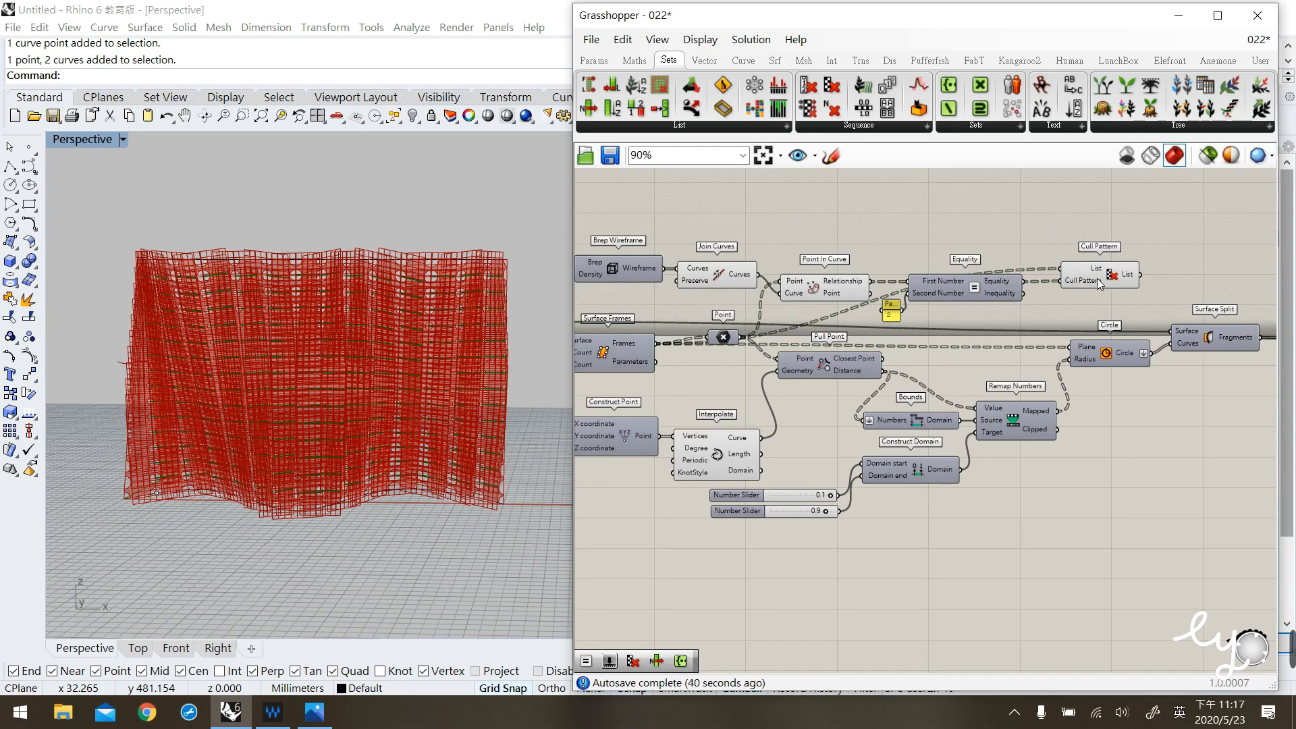
Move the Cull Pattern component slightly closer to Equality and clear the selection.
mouse_move(1099, 284)
drag(1099, 289, 1093, 274)
click(806, 268)
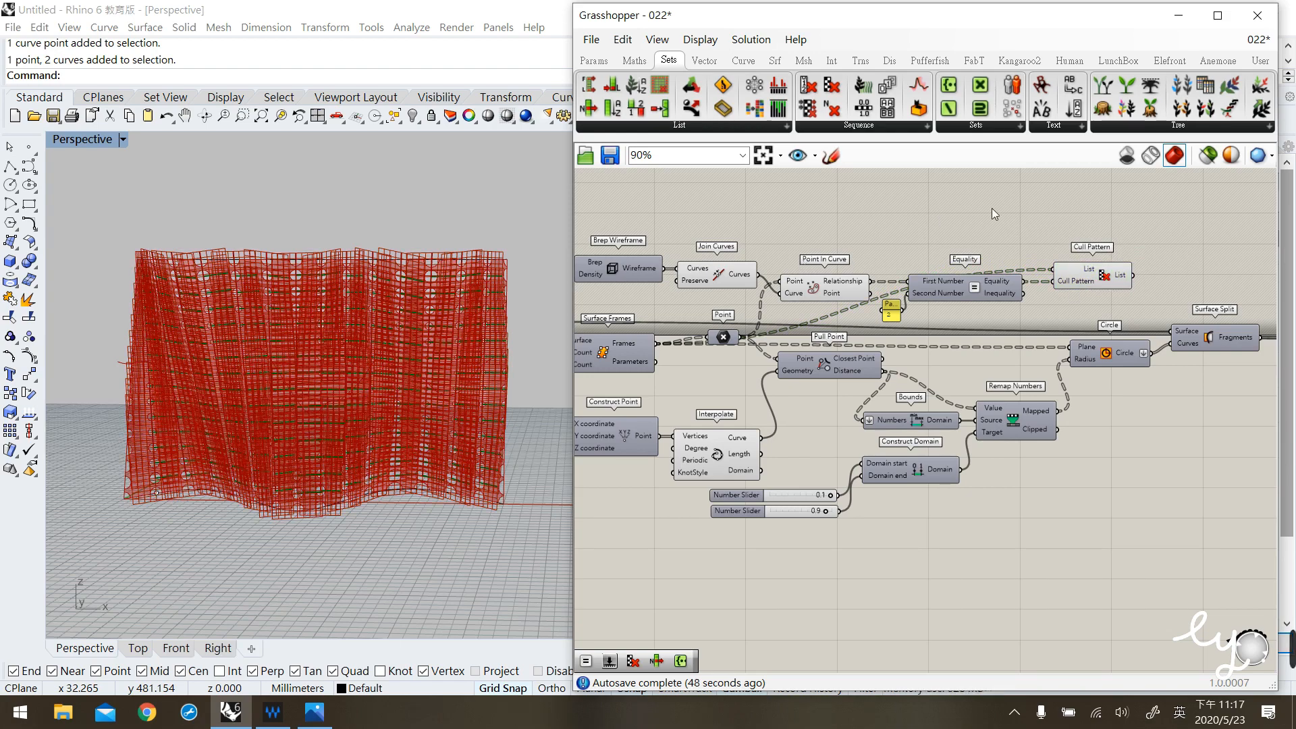
scroll(766, 360, down, 4)
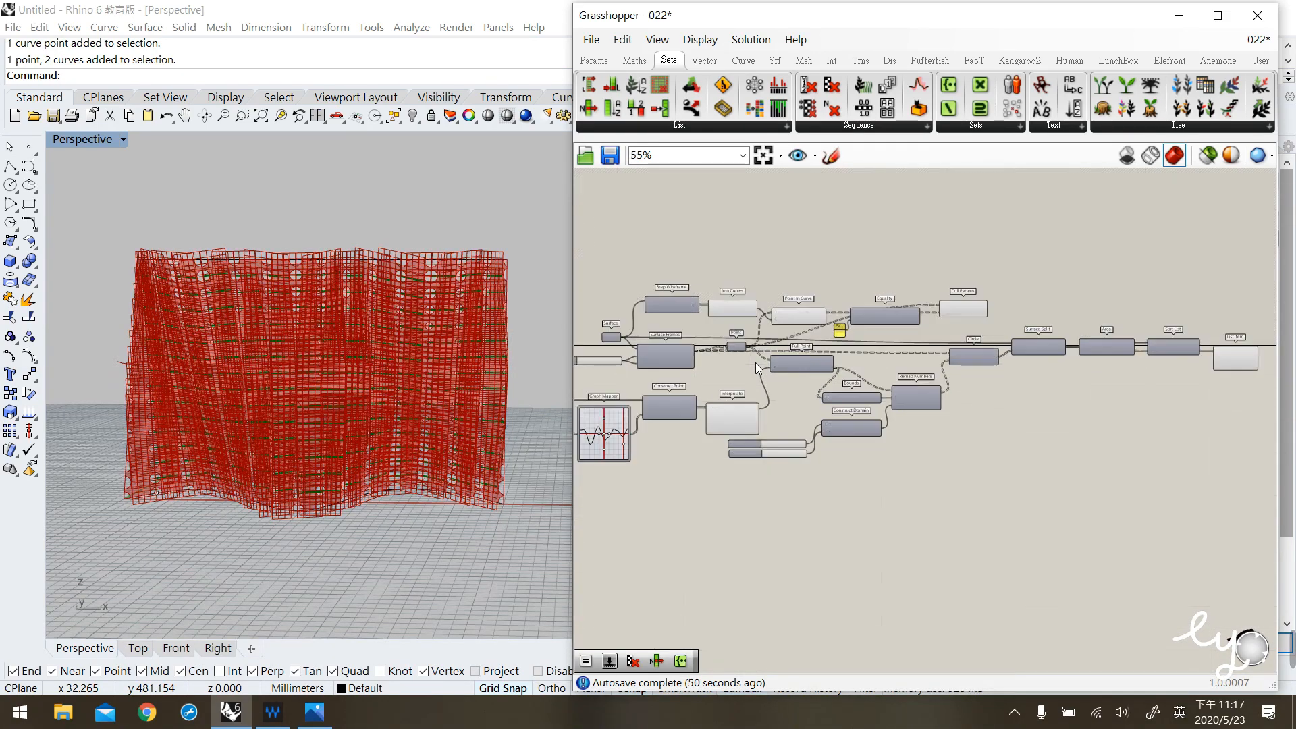
Move Pull Point slightly closer to Cull Pattern and replace its Point input with Cull Pattern's List output.
drag(1154, 455, 1052, 320)
scroll(715, 330, up, 2)
click(887, 301)
scroll(737, 264, up, 2)
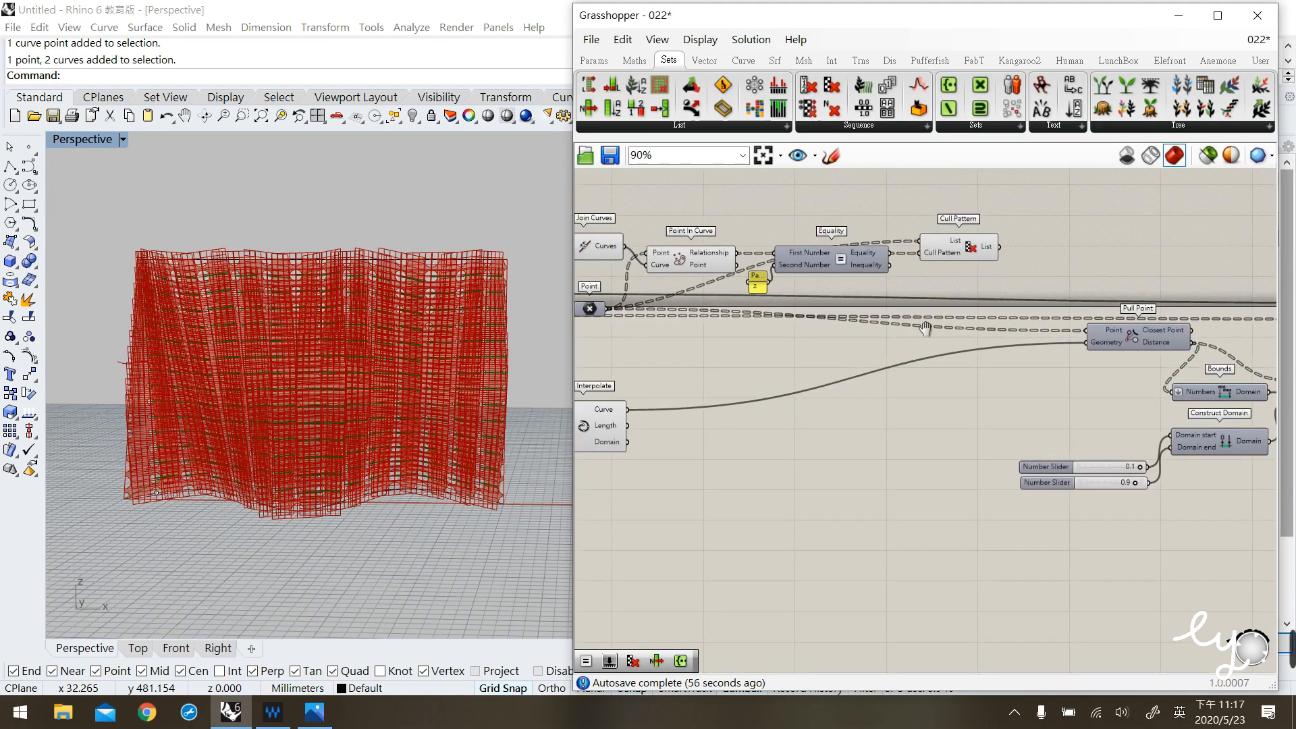
click(1026, 260)
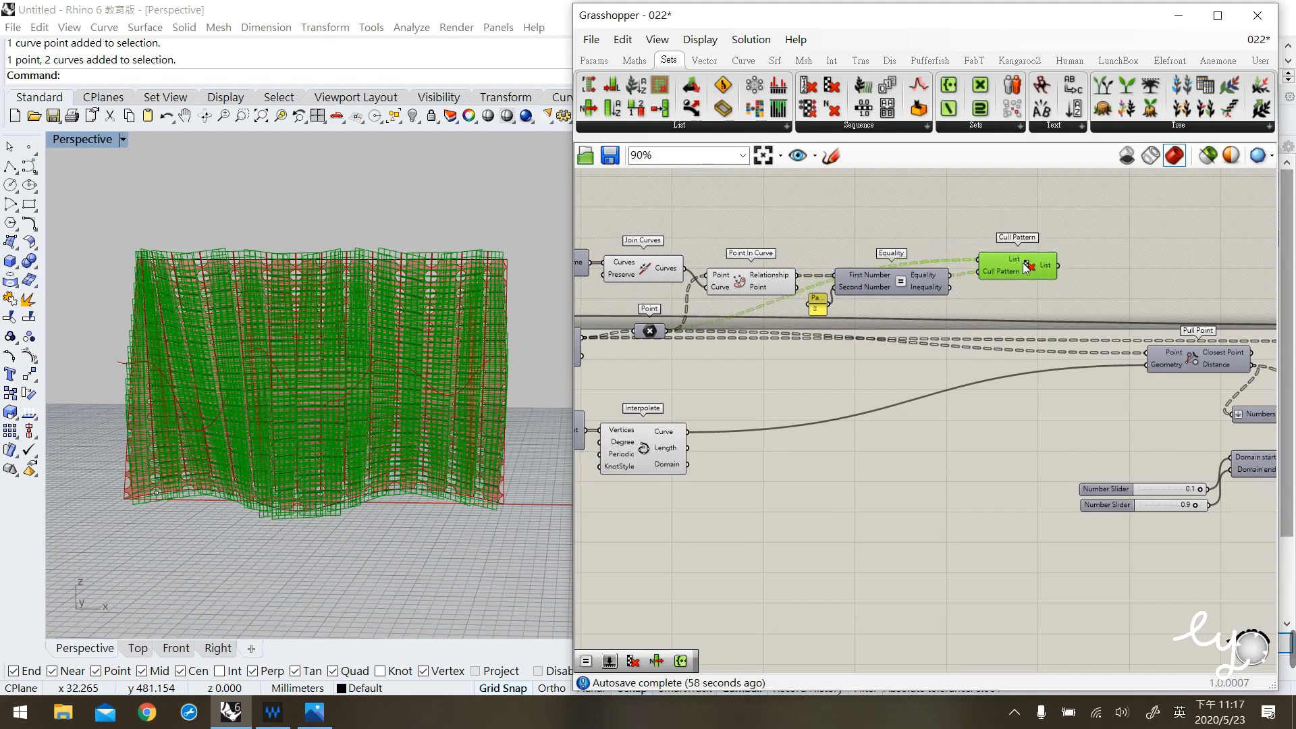
scroll(1020, 281, down, 1)
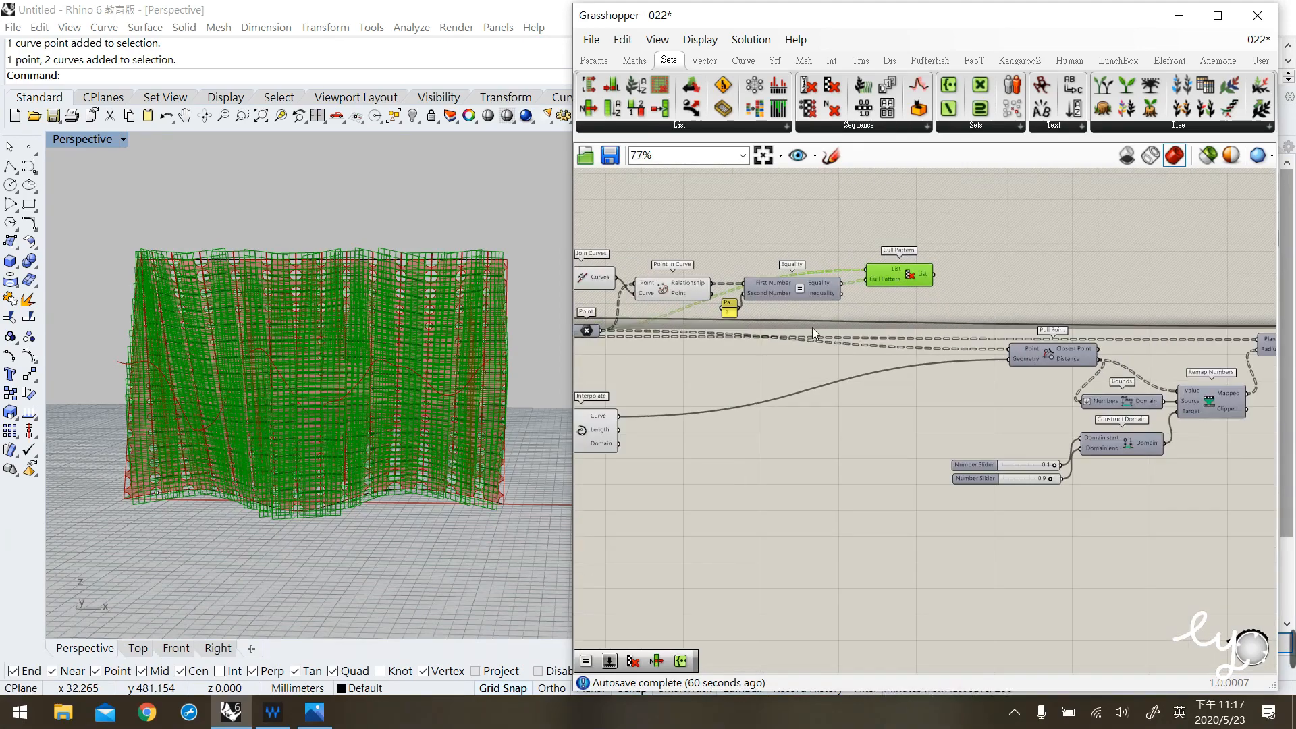
mouse_move(1033, 357)
mouse_down()
mouse_move(1048, 377)
mouse_move(1044, 361)
mouse_move(1019, 368)
mouse_move(1032, 384)
mouse_move(1025, 363)
mouse_up()
click(901, 273)
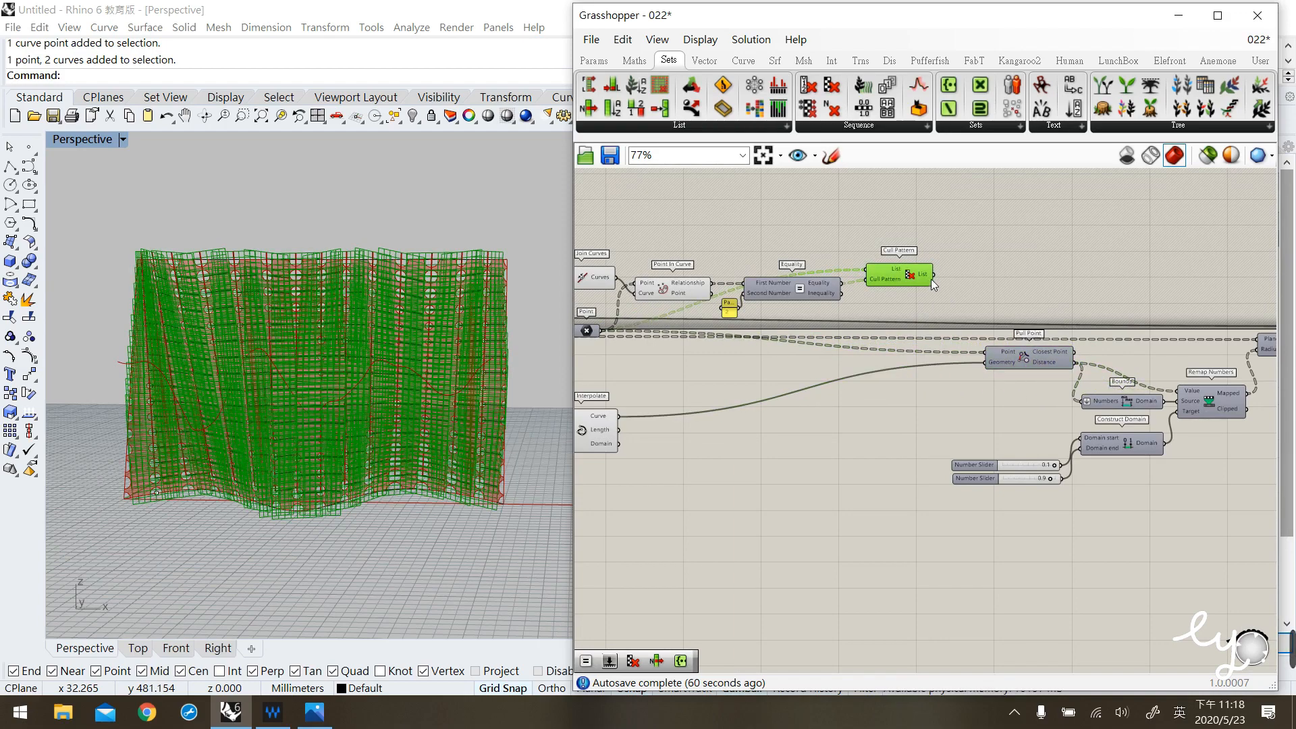
drag(985, 365, 995, 355)
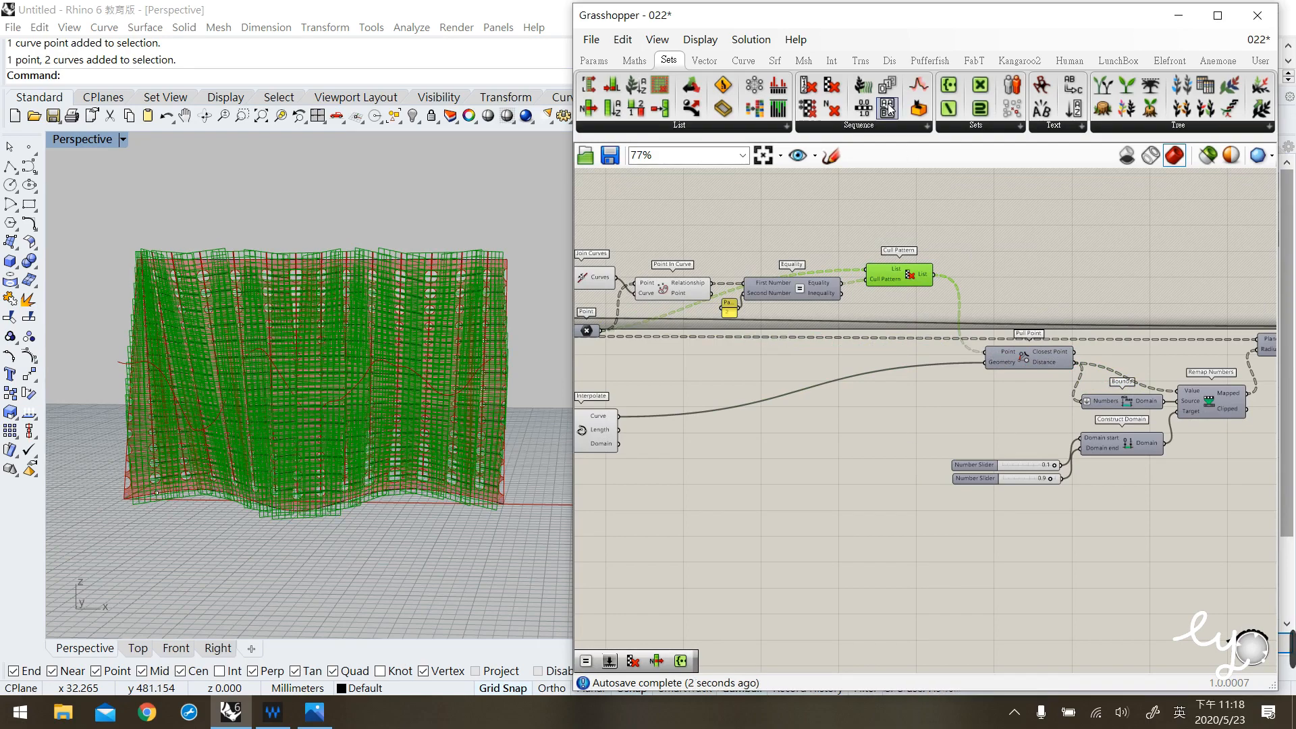
Nudge Cull Pattern slightly and connect its List output to Circle's Plane input, replacing the existing connection.
click(1031, 266)
right_drag(1071, 313, 966, 298)
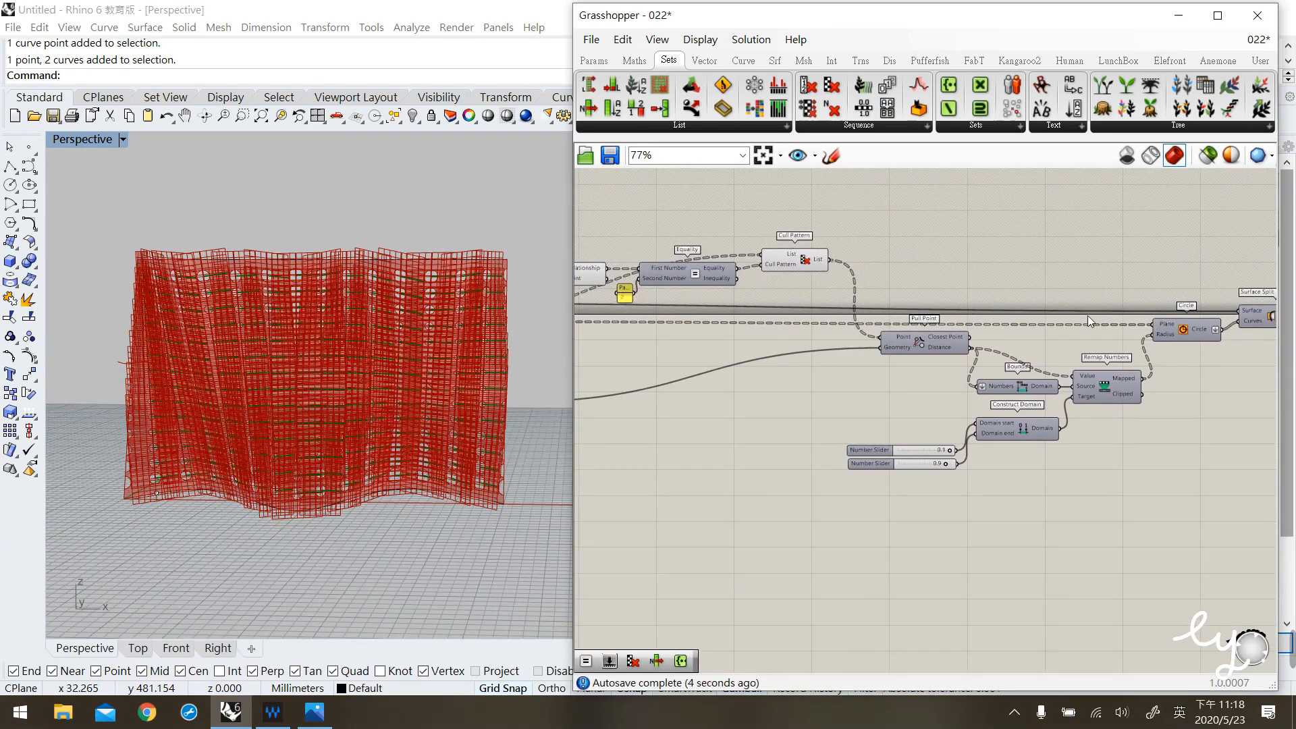
drag(799, 268, 1170, 327)
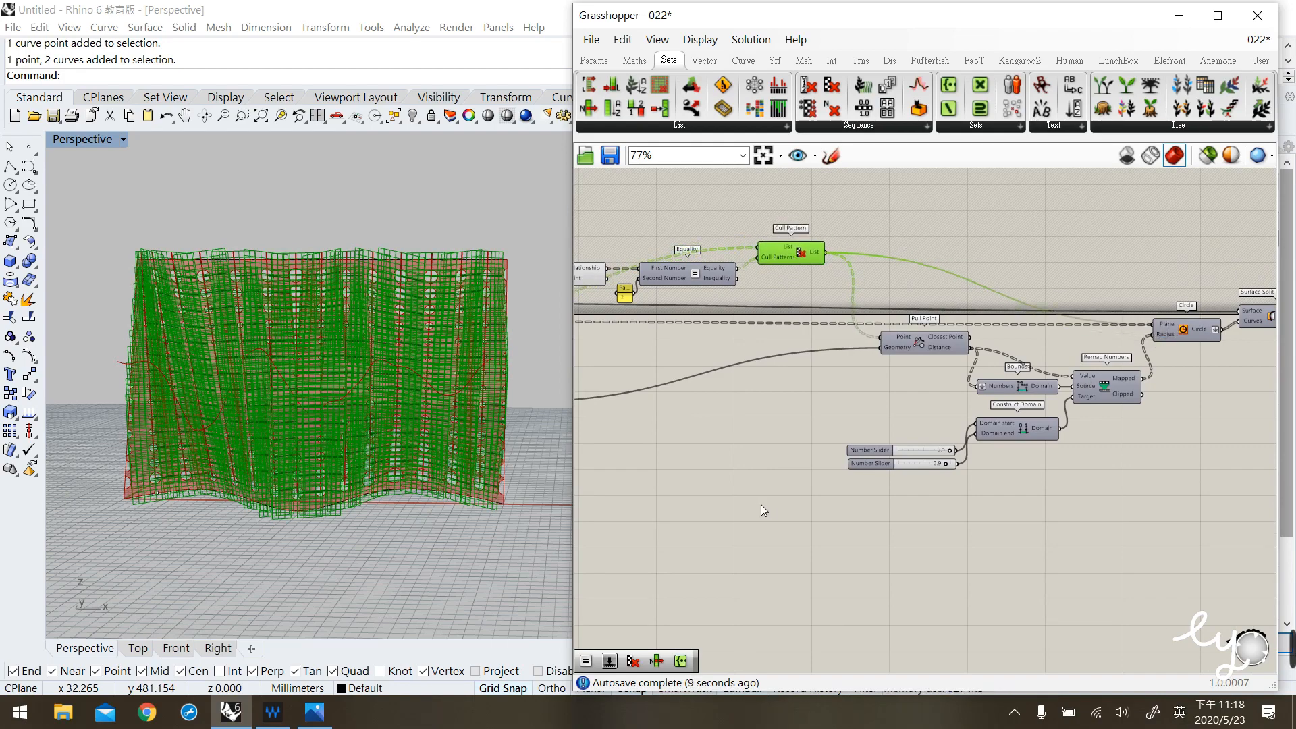
click(748, 436)
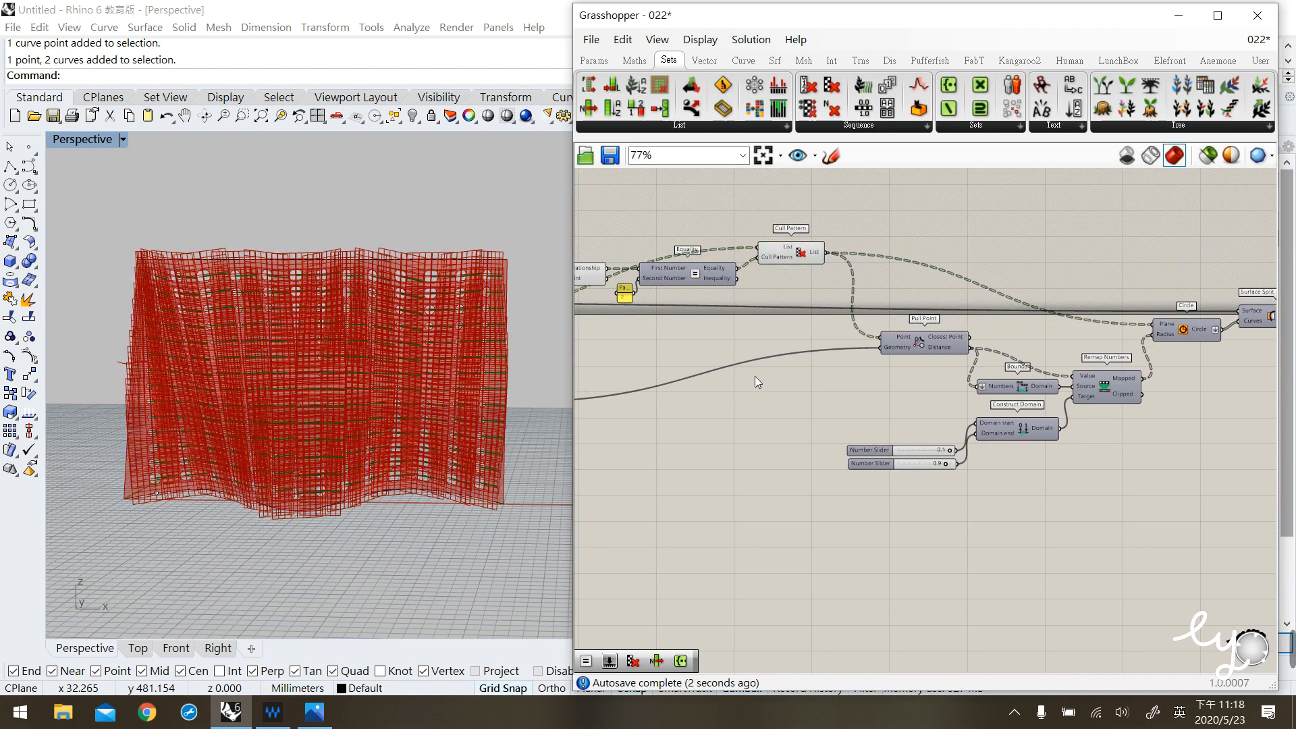
Turn off Cull Pattern's preview and inspect the holes along the edges of the perforated surface in the Perspective view.
middle_click(804, 258)
click(844, 203)
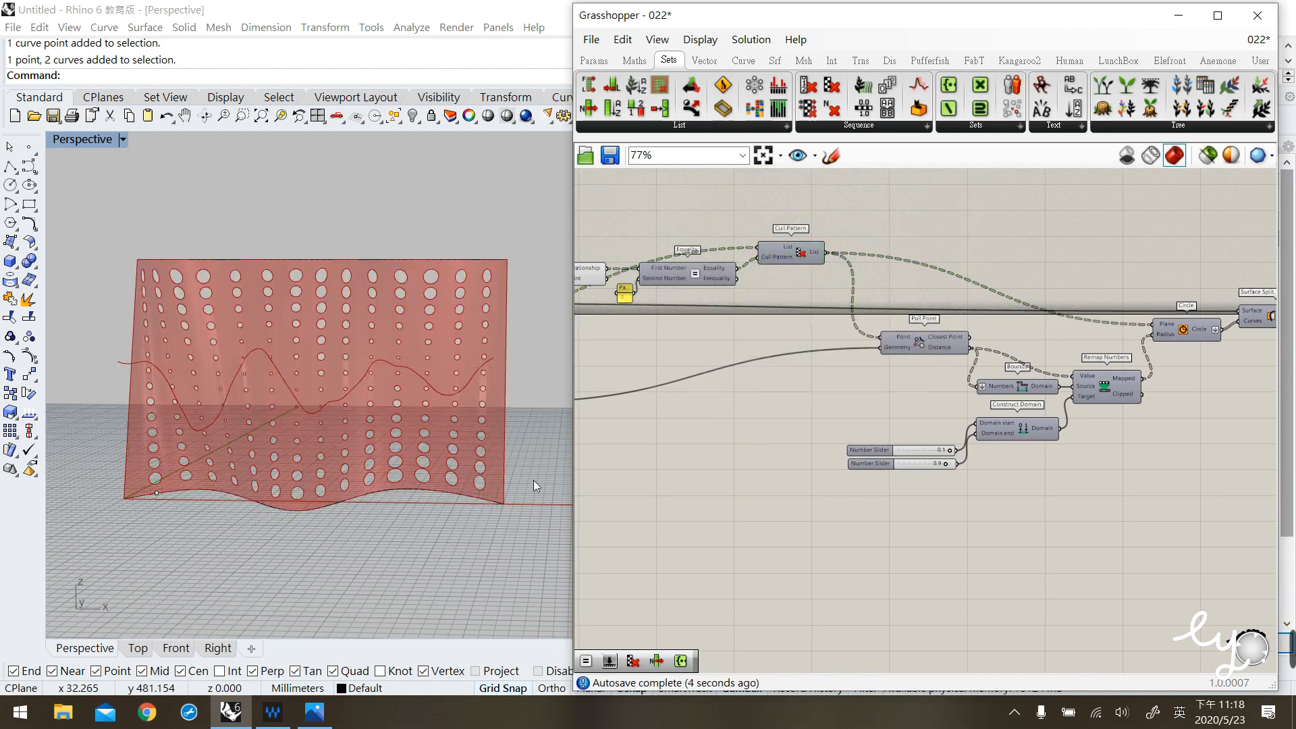
right_drag(135, 274, 318, 391)
drag(137, 244, 415, 285)
drag(529, 278, 530, 277)
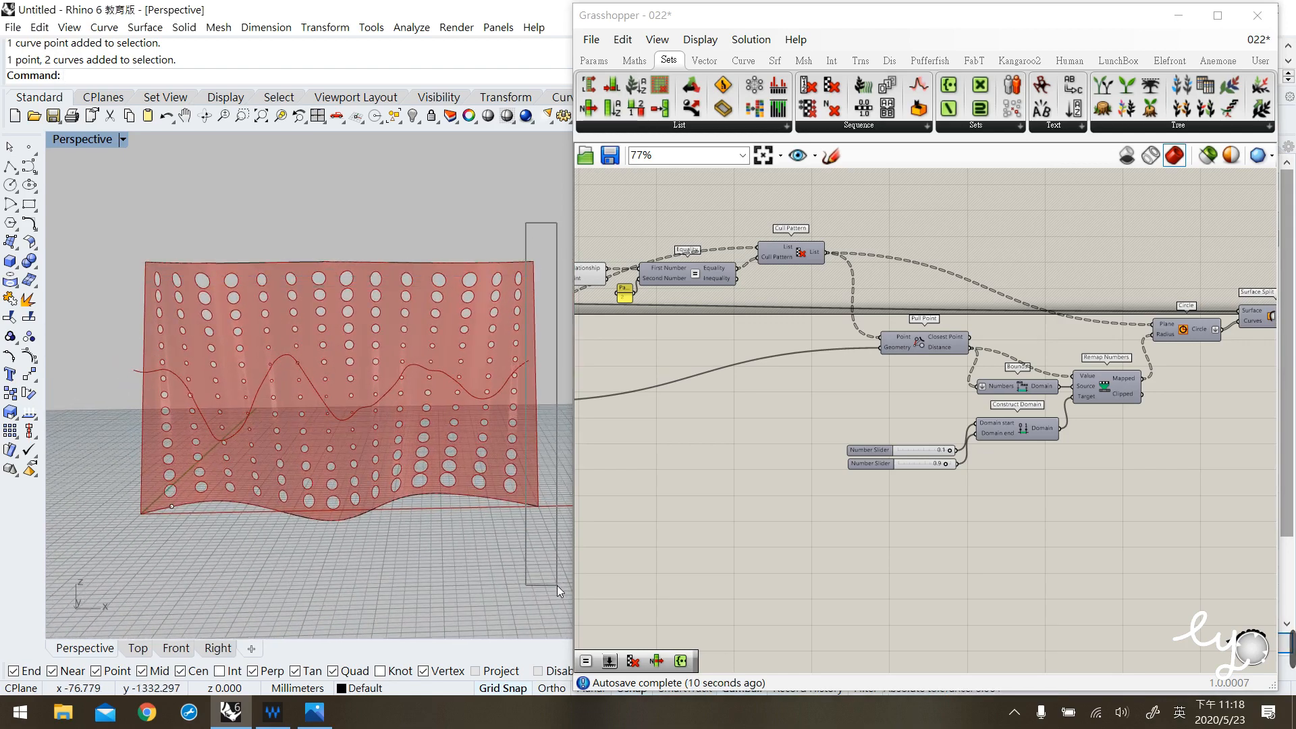